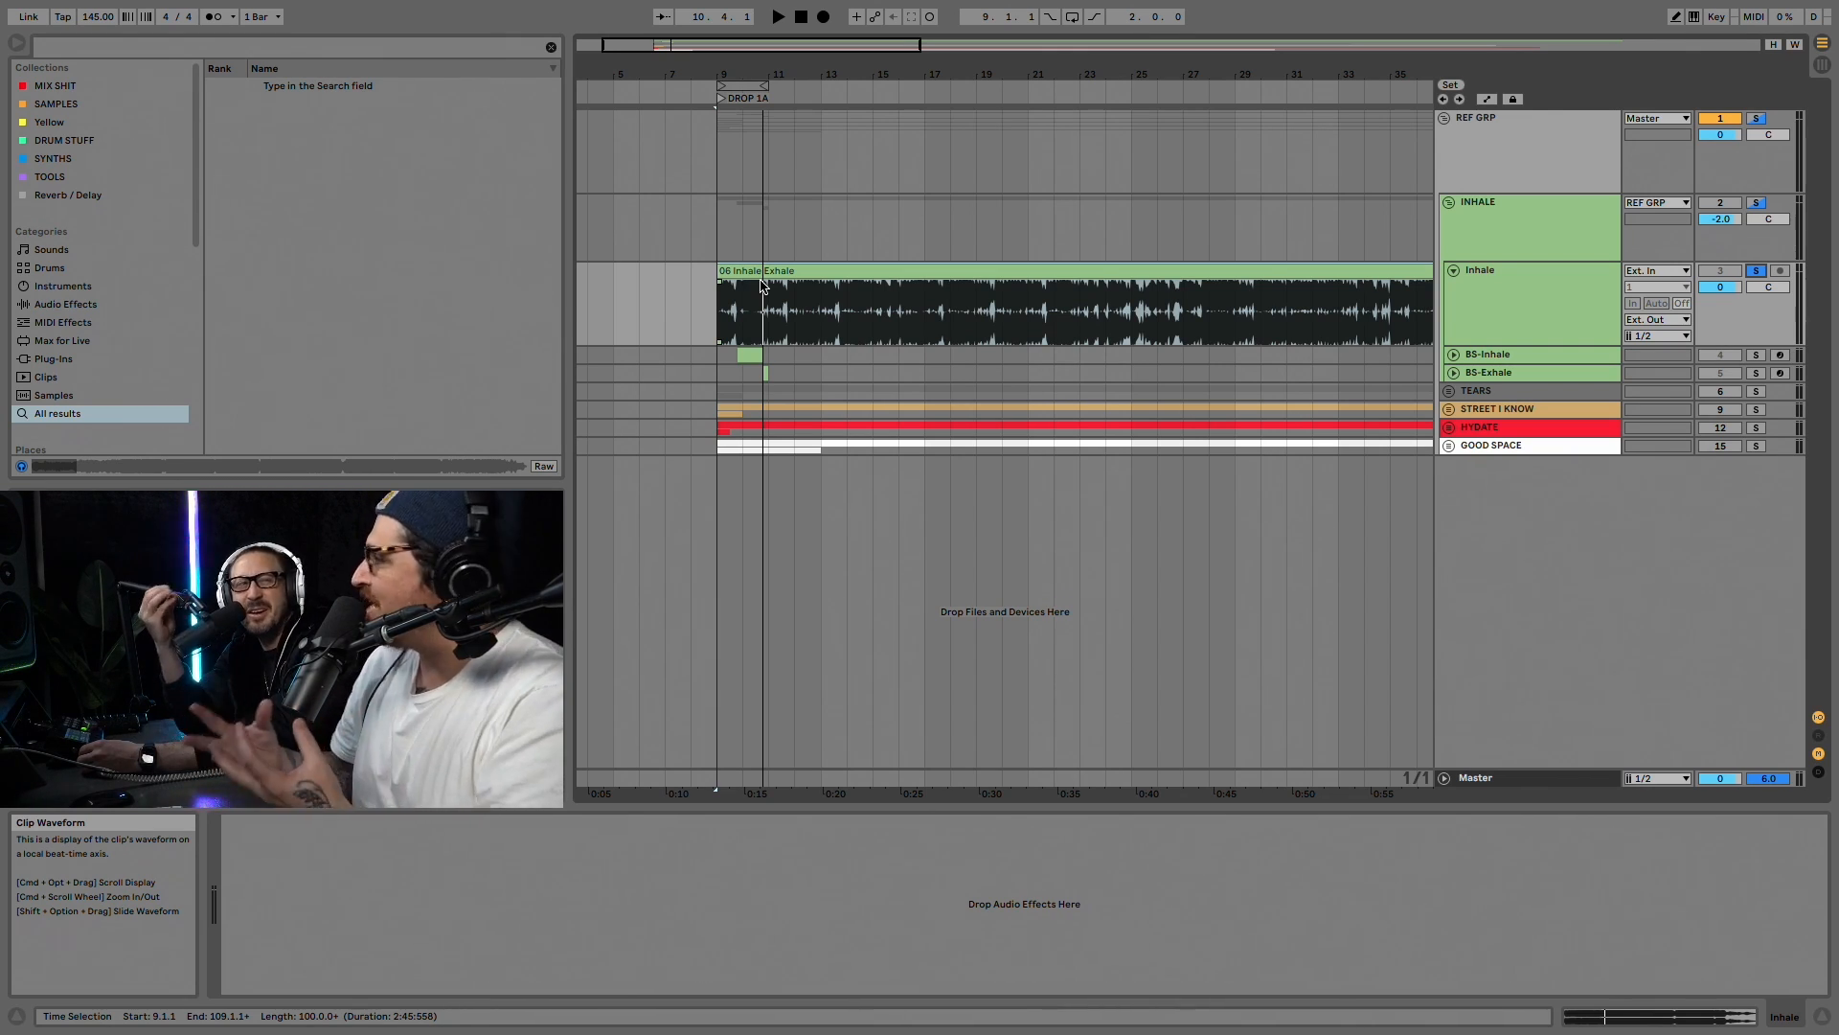
Step: Add a MIDI track loaded with Serum inside REF GRP, directly above the INHALE group
{"action": "left_click", "coordinate": [1487, 225]}
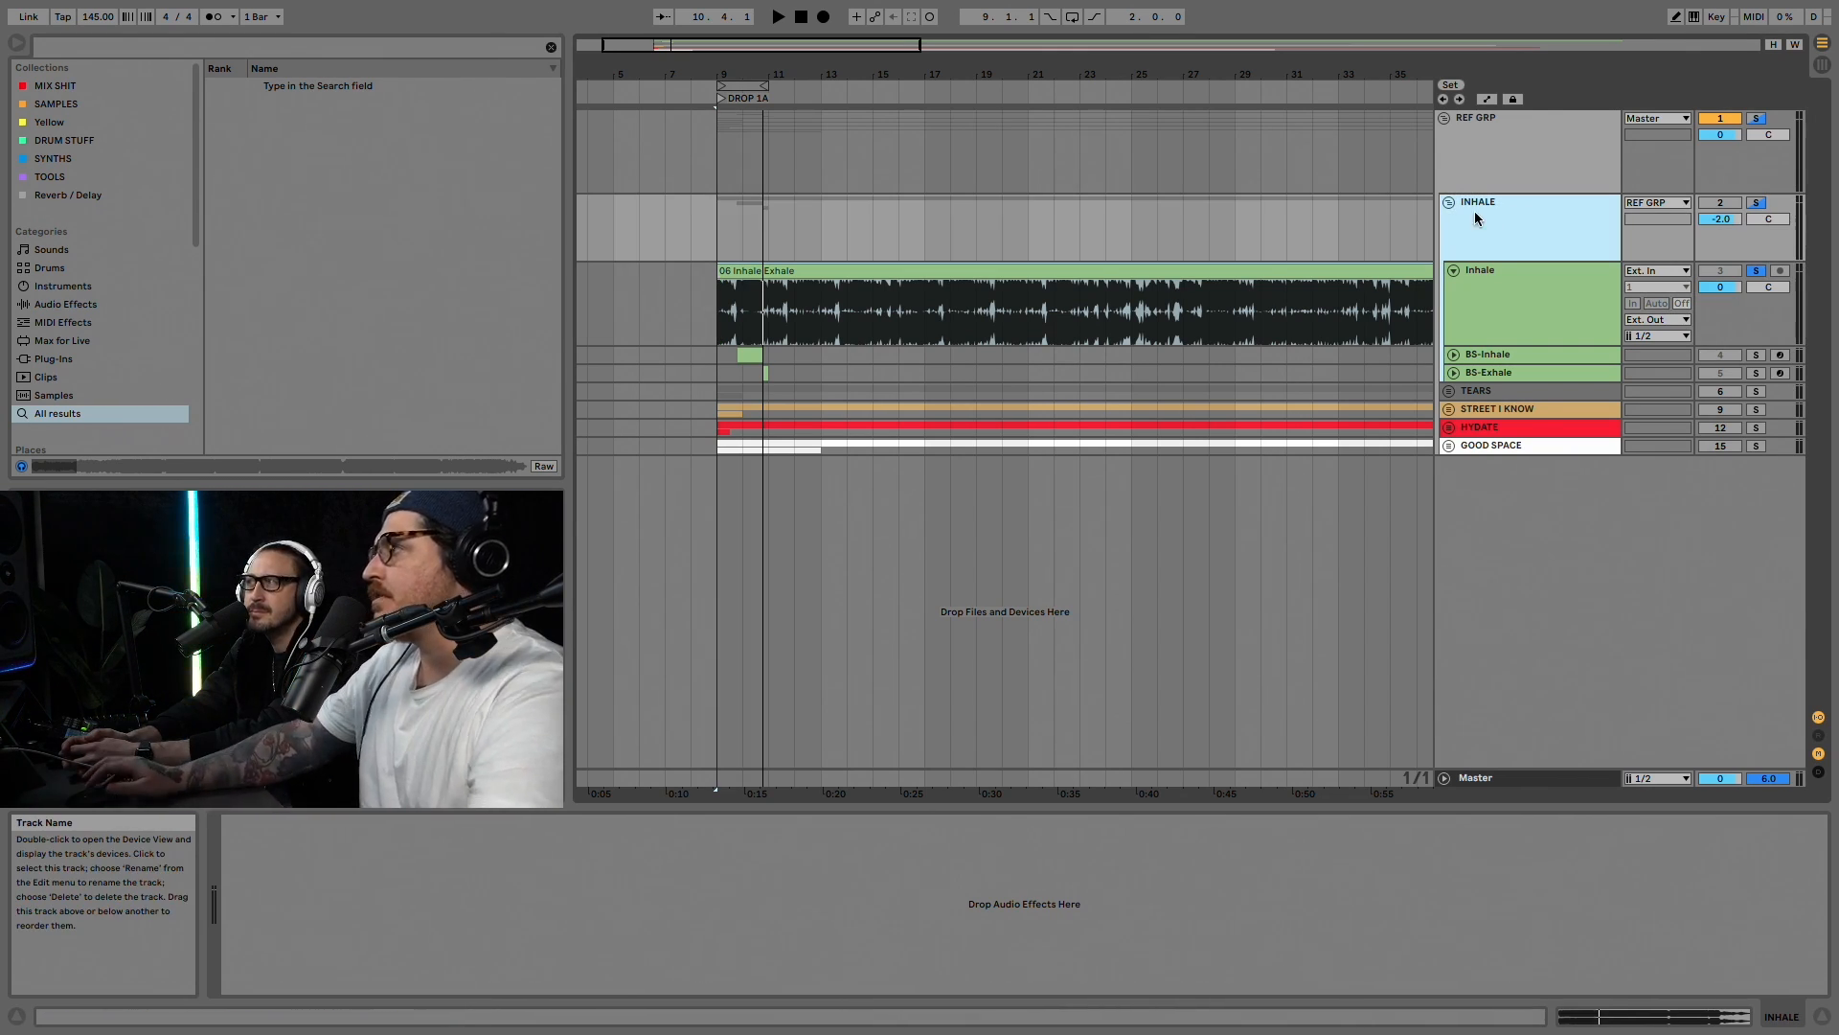
{"action": "key", "text": "ctrl+shift+t"}
{"action": "left_click_drag", "start_coordinate": [1507, 403], "coordinate": [1452, 226]}
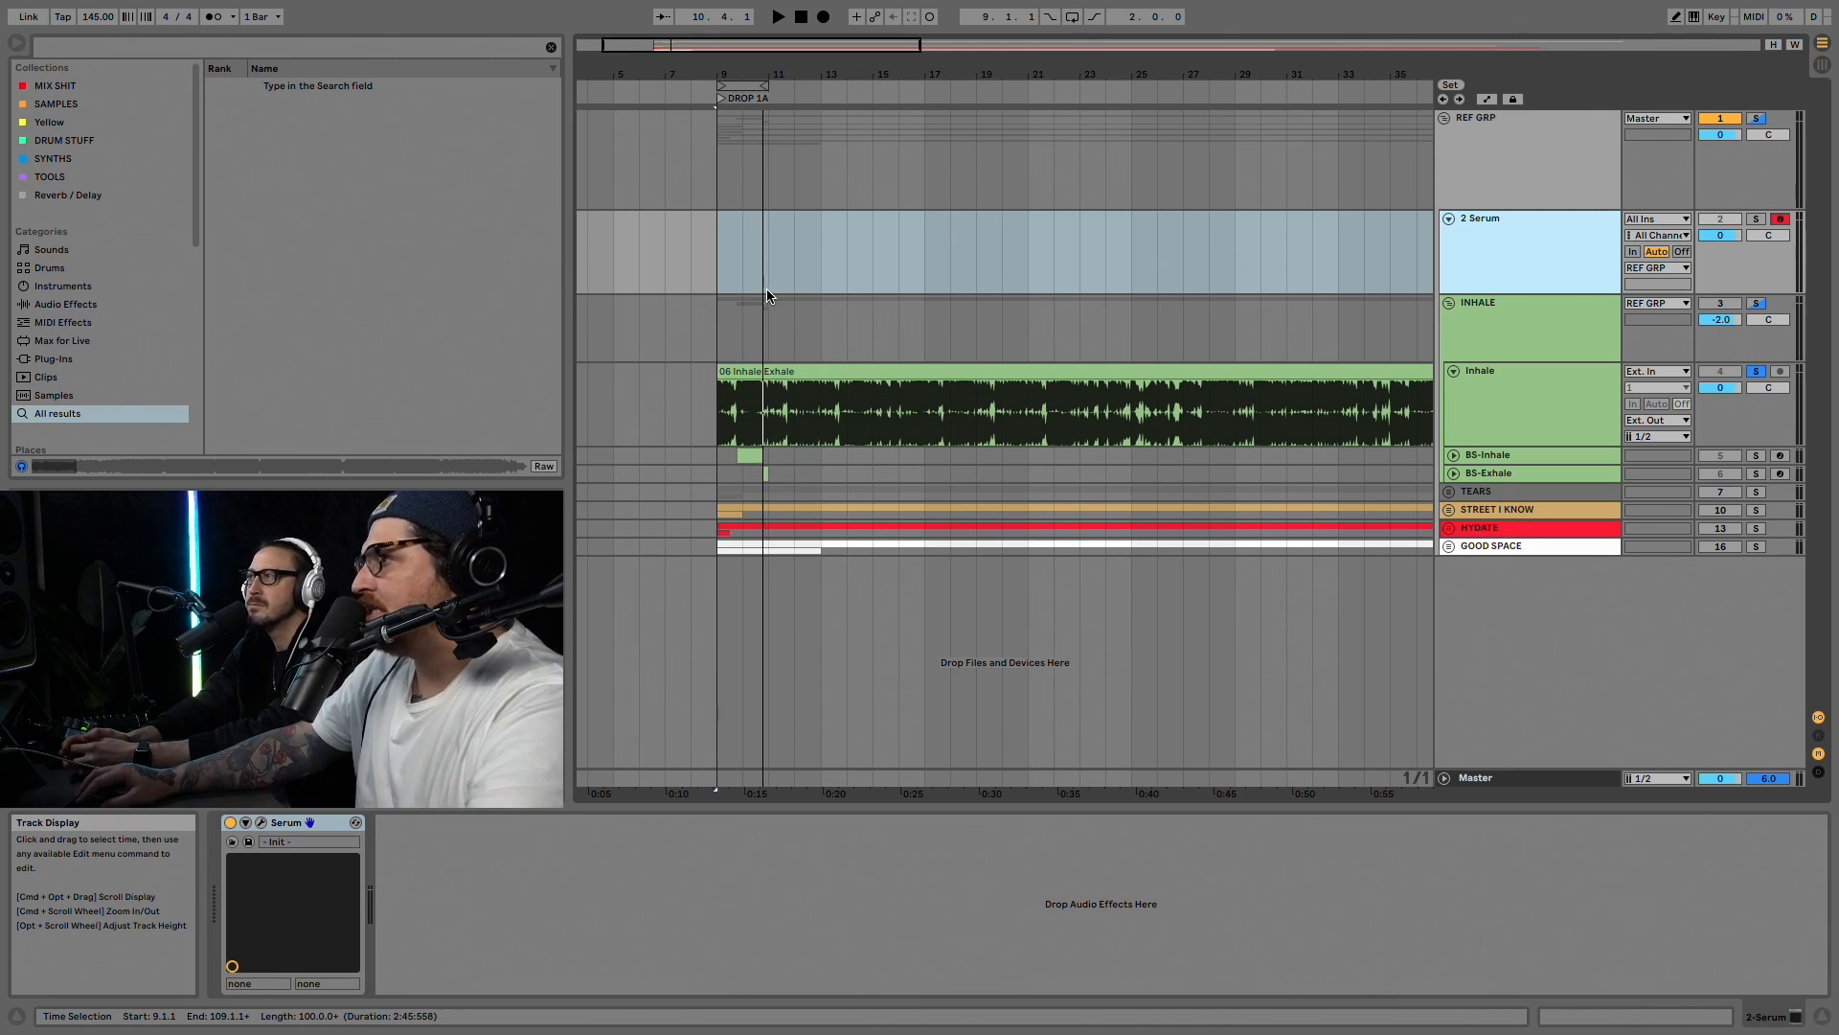
Step: Create an empty two-bar MIDI clip on the Serum track, from bar 9 to bar 11
{"action": "left_click_drag", "start_coordinate": [730, 262], "coordinate": [715, 266]}
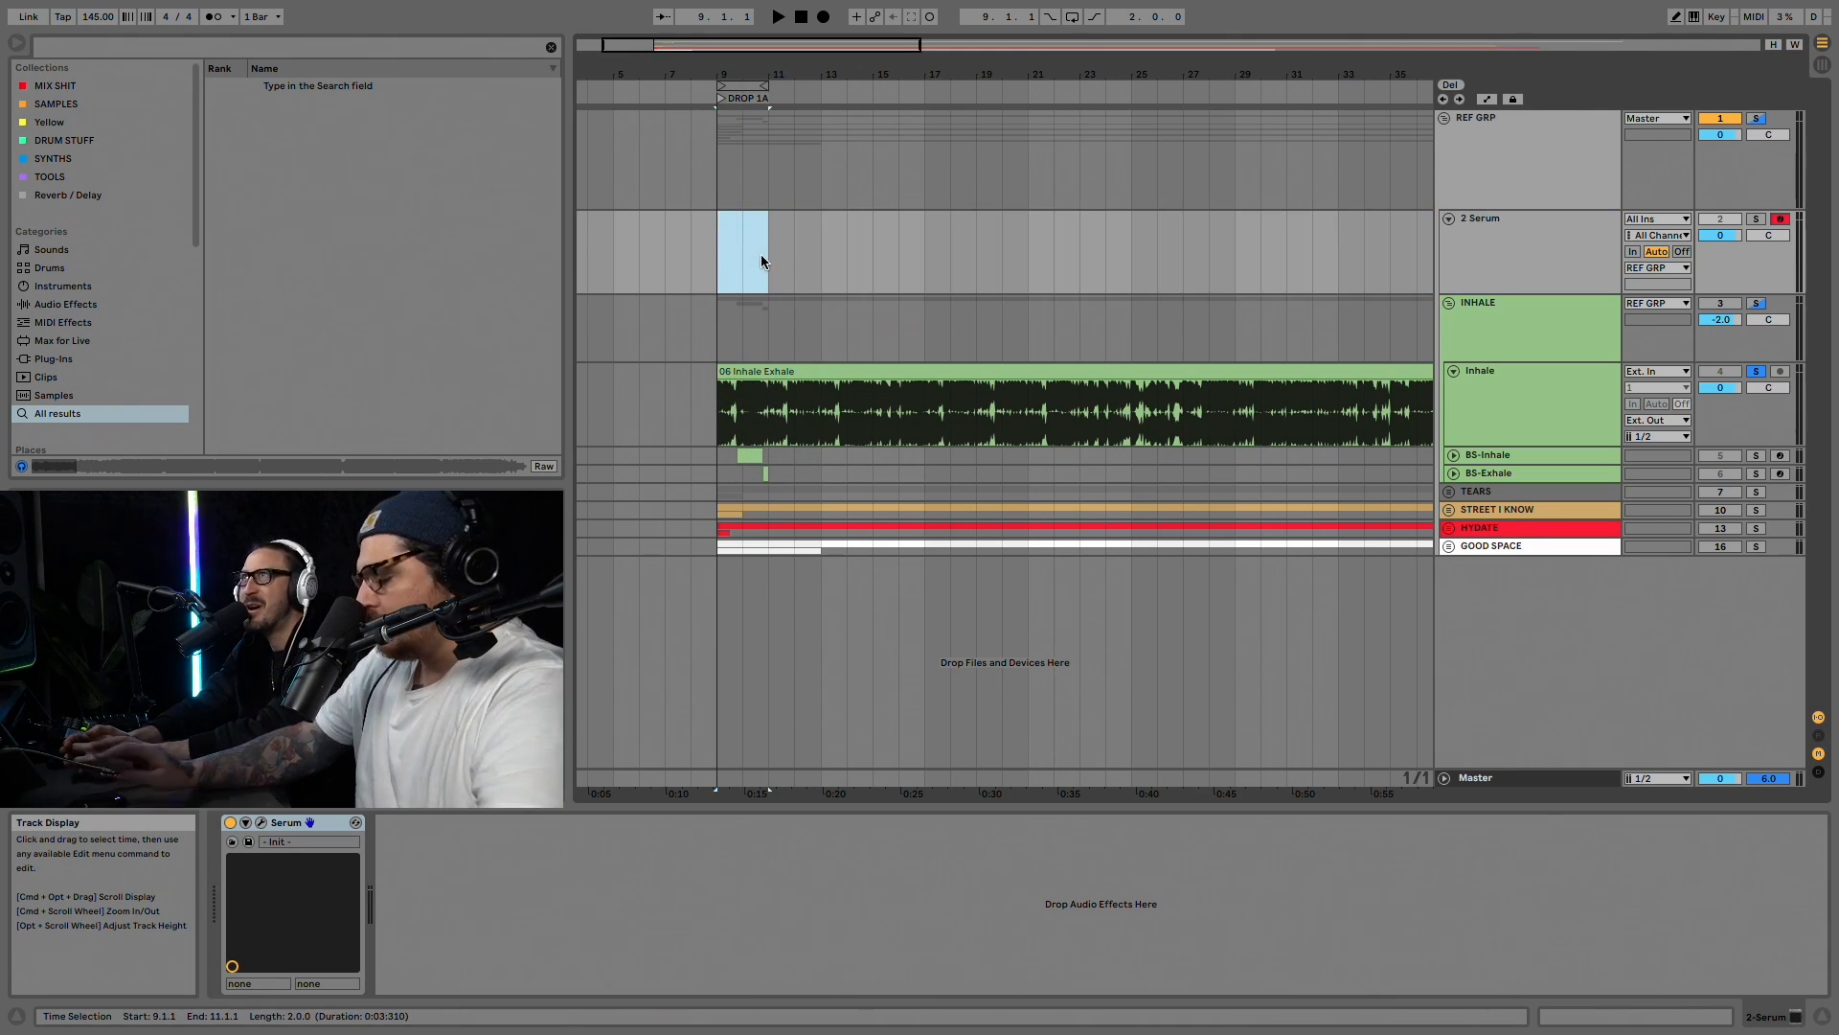
{"action": "key", "text": "super+shift+m"}
{"action": "left_click", "coordinate": [1491, 270]}
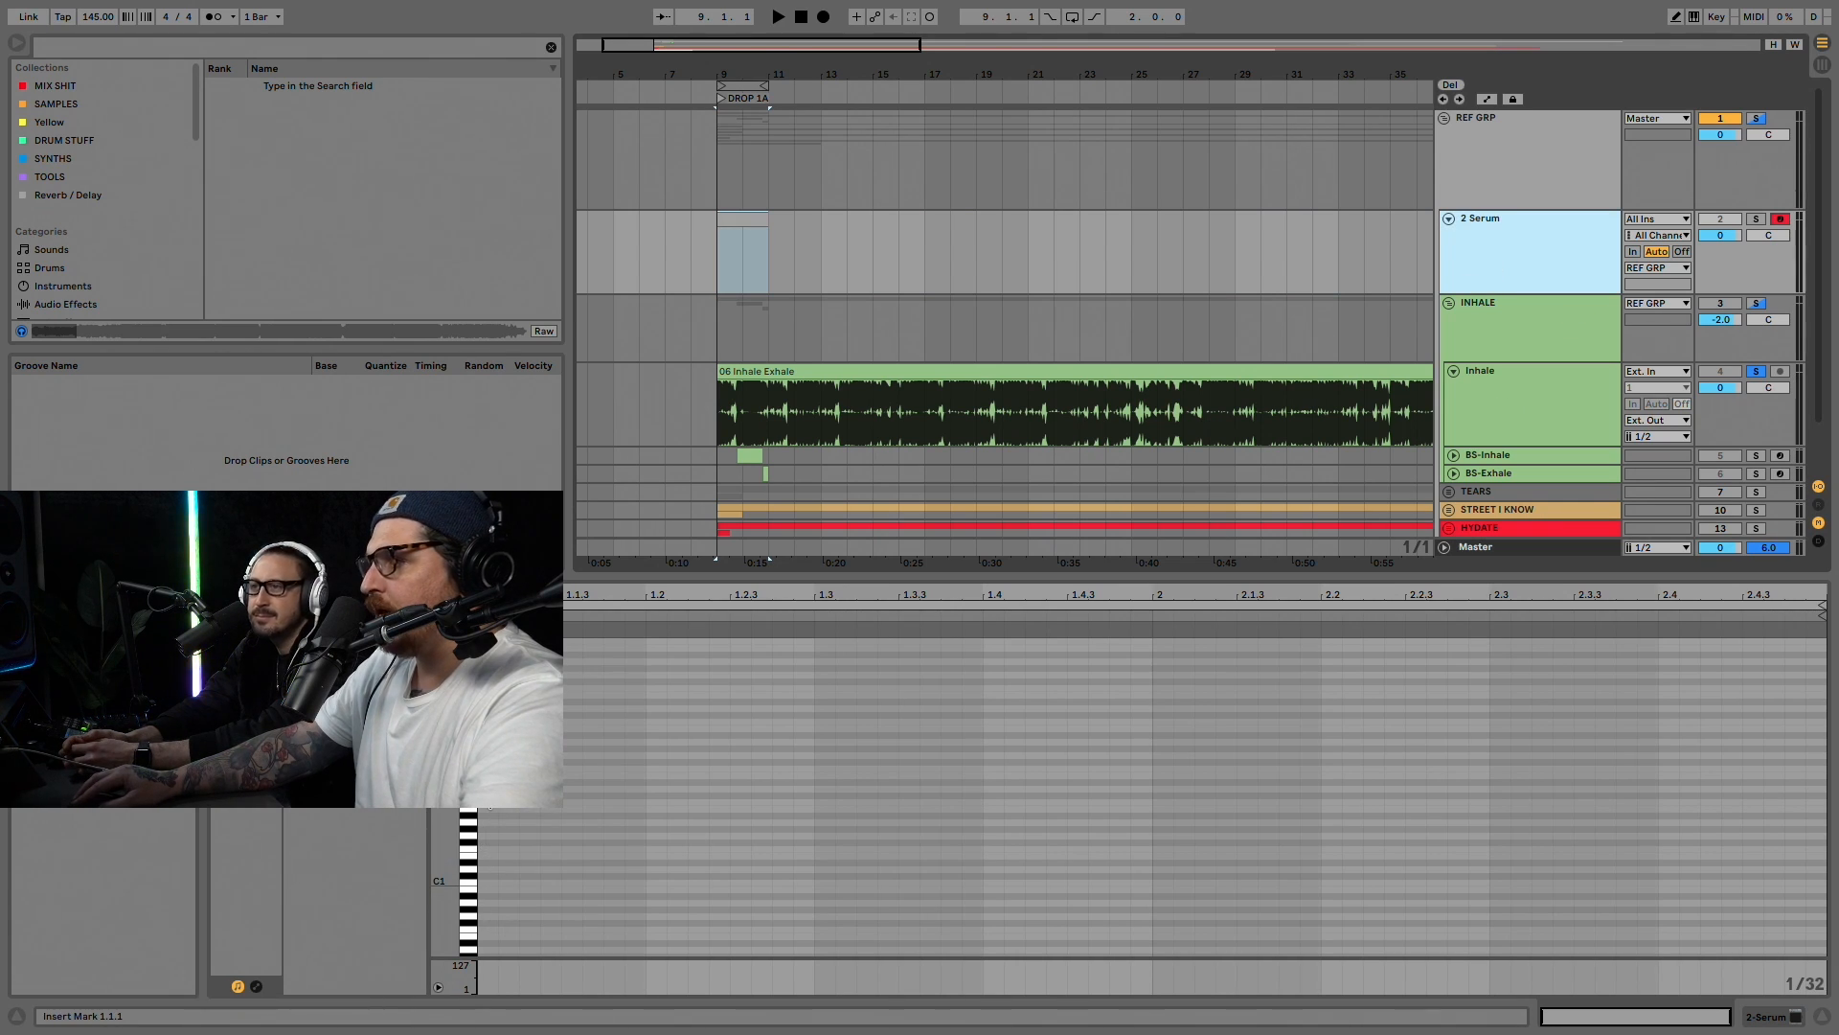
Step: Draw a MIDI note at the start of the new clip, lower its pitch and audition it
{"action": "left_click", "coordinate": [494, 905]}
{"action": "left_click_drag", "start_coordinate": [626, 904], "coordinate": [646, 906]}
{"action": "key", "text": "Down"}
{"action": "key", "text": "Down"}
{"action": "key", "text": "Down"}
{"action": "key", "text": "Up"}
{"action": "key", "text": "Down"}
{"action": "key", "text": "Down"}
{"action": "key", "text": "space"}
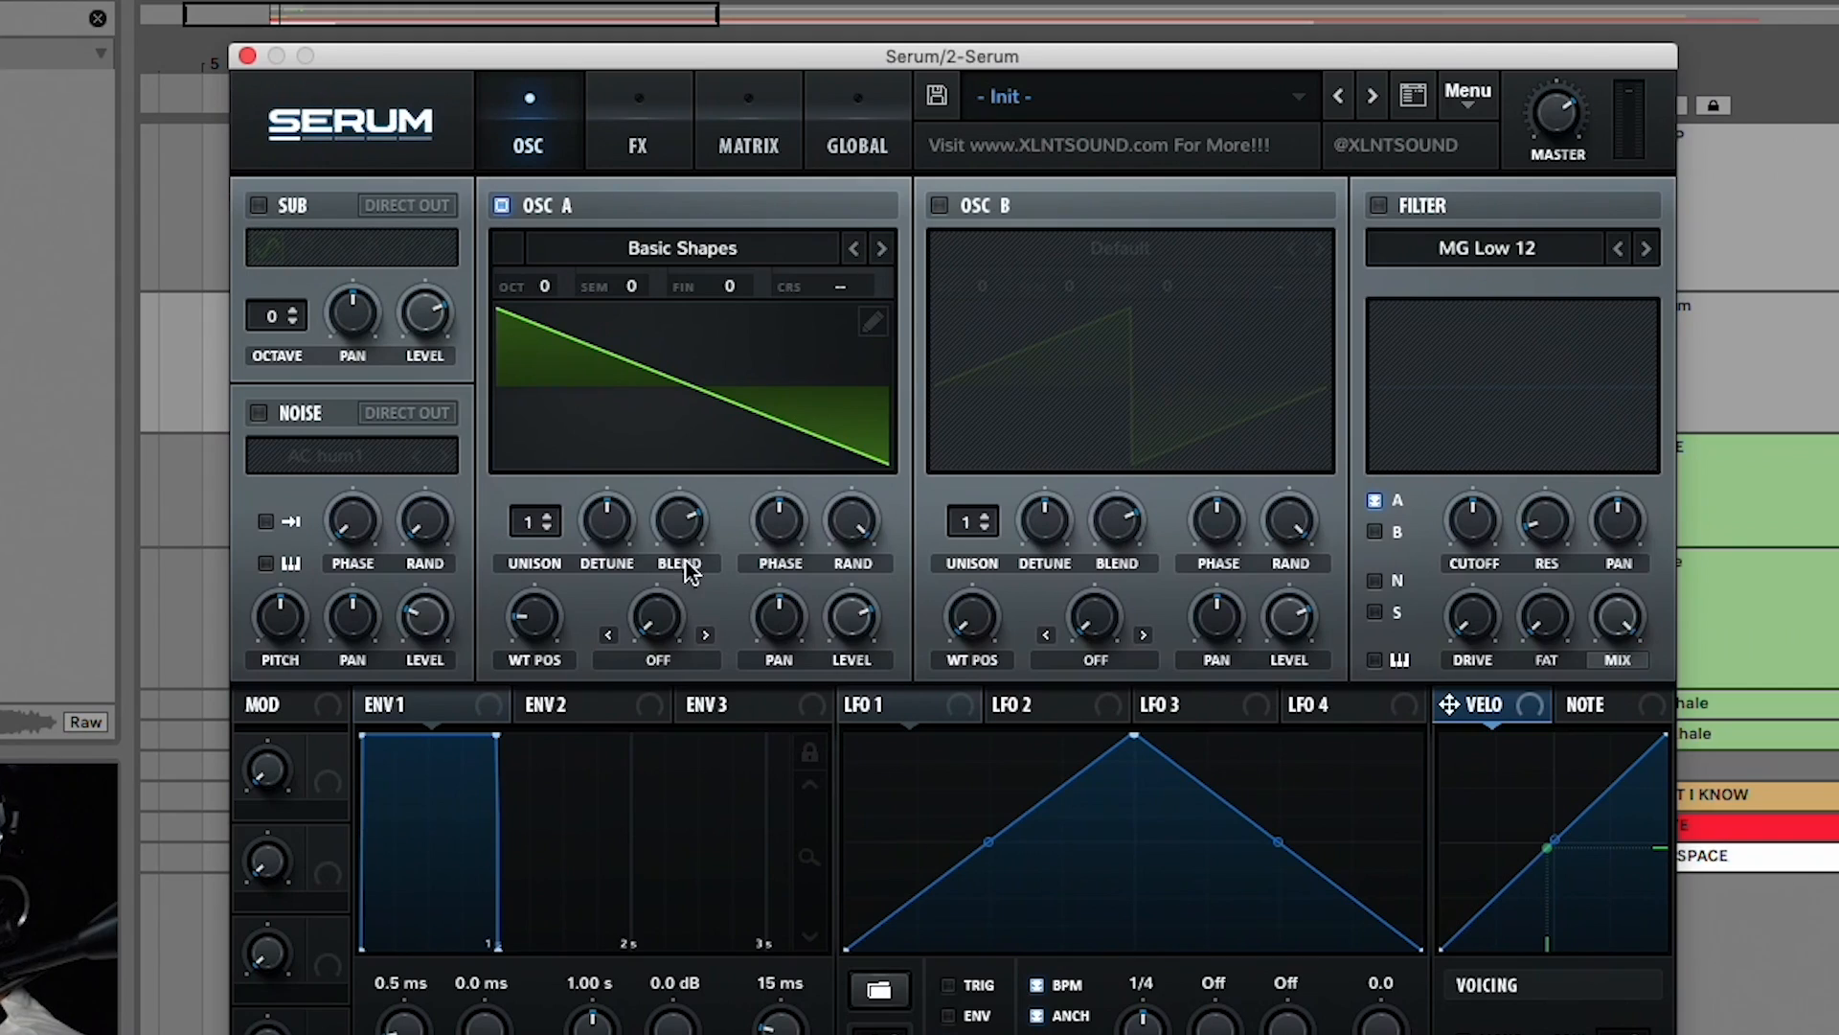
Step: Reset oscillator A's wavetable position to the sine shape, enable oscillator B and load the Analog wavetable Basic Shapes into it
{"action": "double_click", "coordinate": [554, 659]}
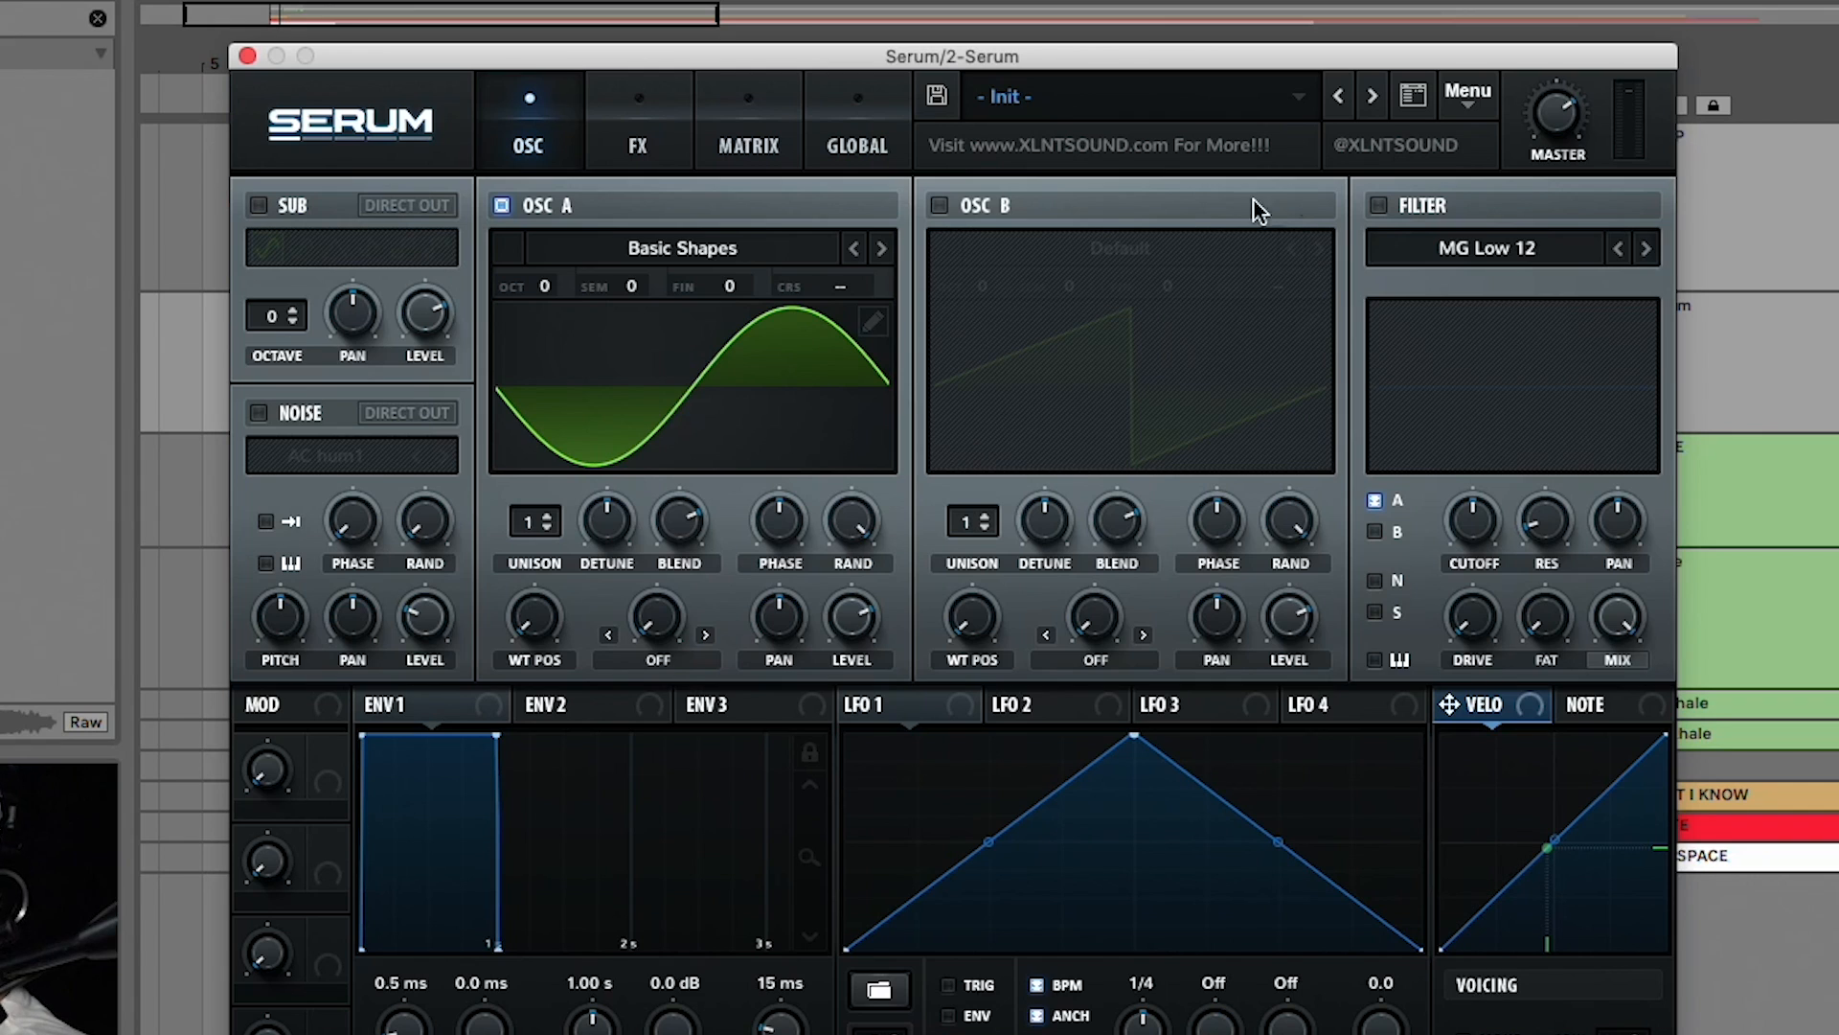
{"action": "left_click", "coordinate": [939, 205]}
{"action": "left_click", "coordinate": [1044, 247]}
{"action": "mouse_move", "coordinate": [1533, 313]}
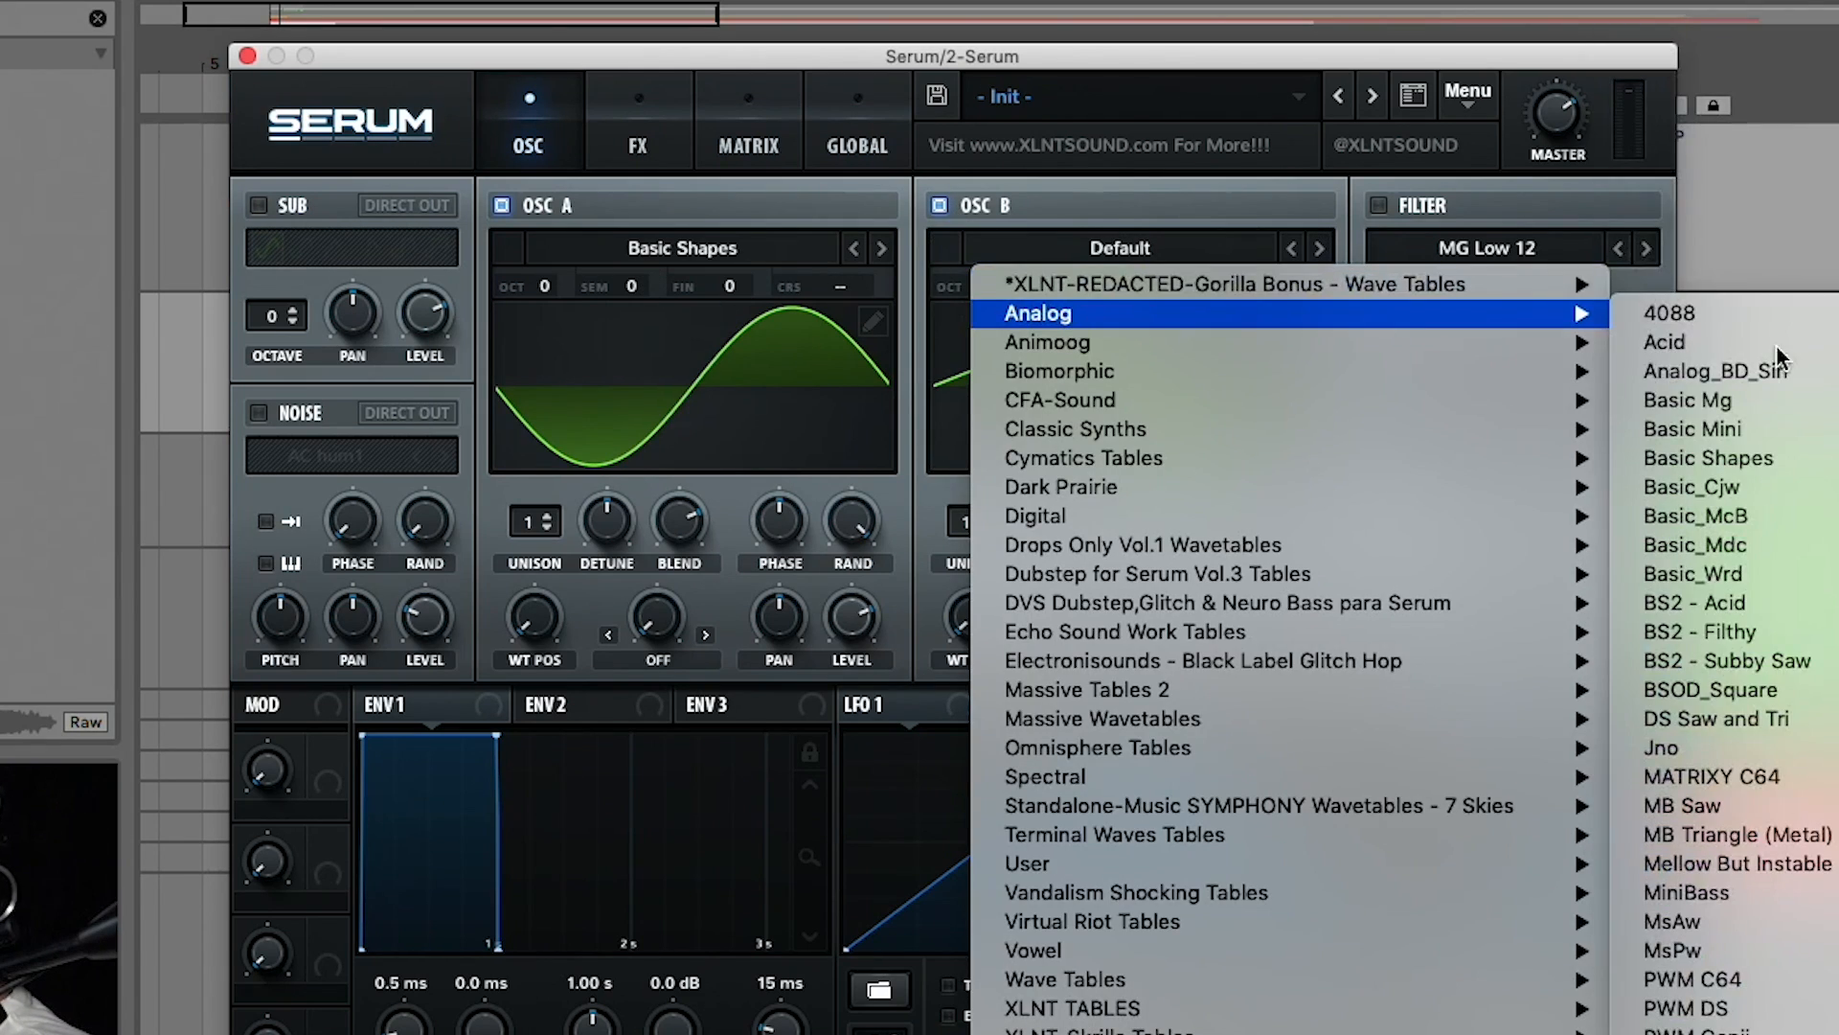
{"action": "left_click", "coordinate": [1714, 458]}
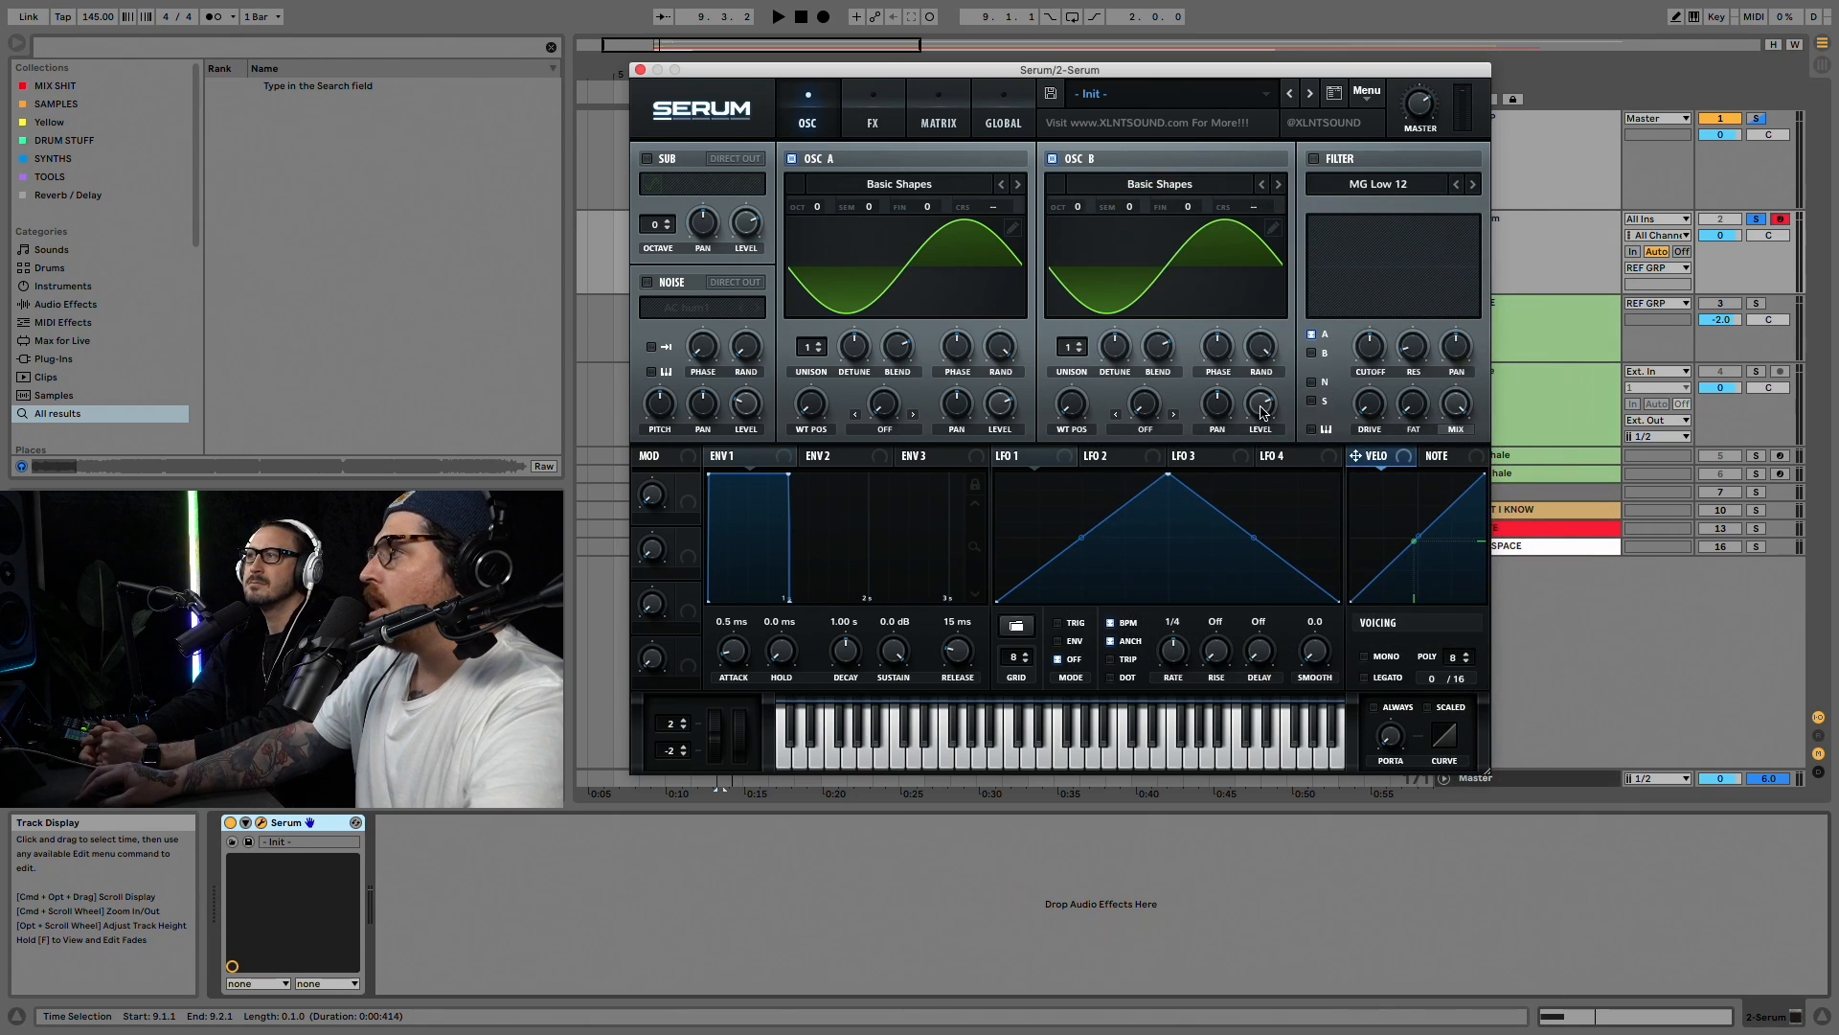
Step: Set oscillator A's warp mode to FM (from B) and play the note to hear it
{"action": "left_click", "coordinate": [865, 431]}
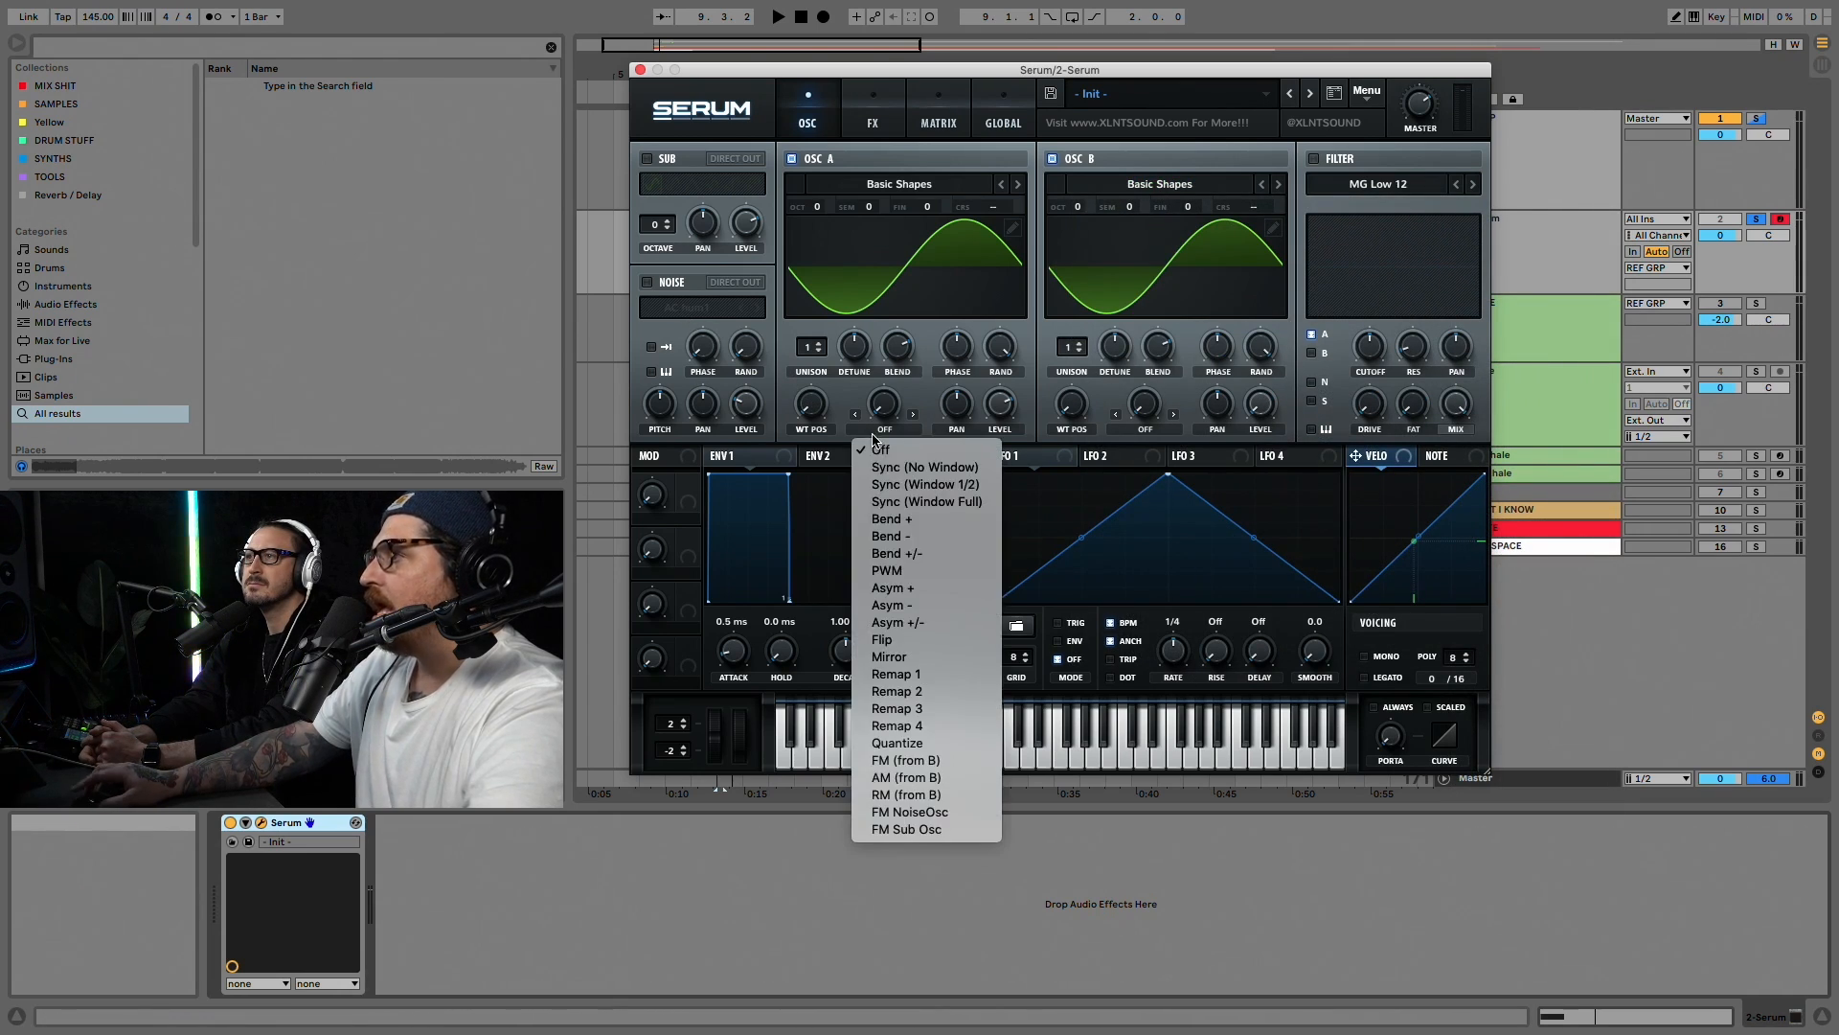
{"action": "left_click", "coordinate": [899, 762]}
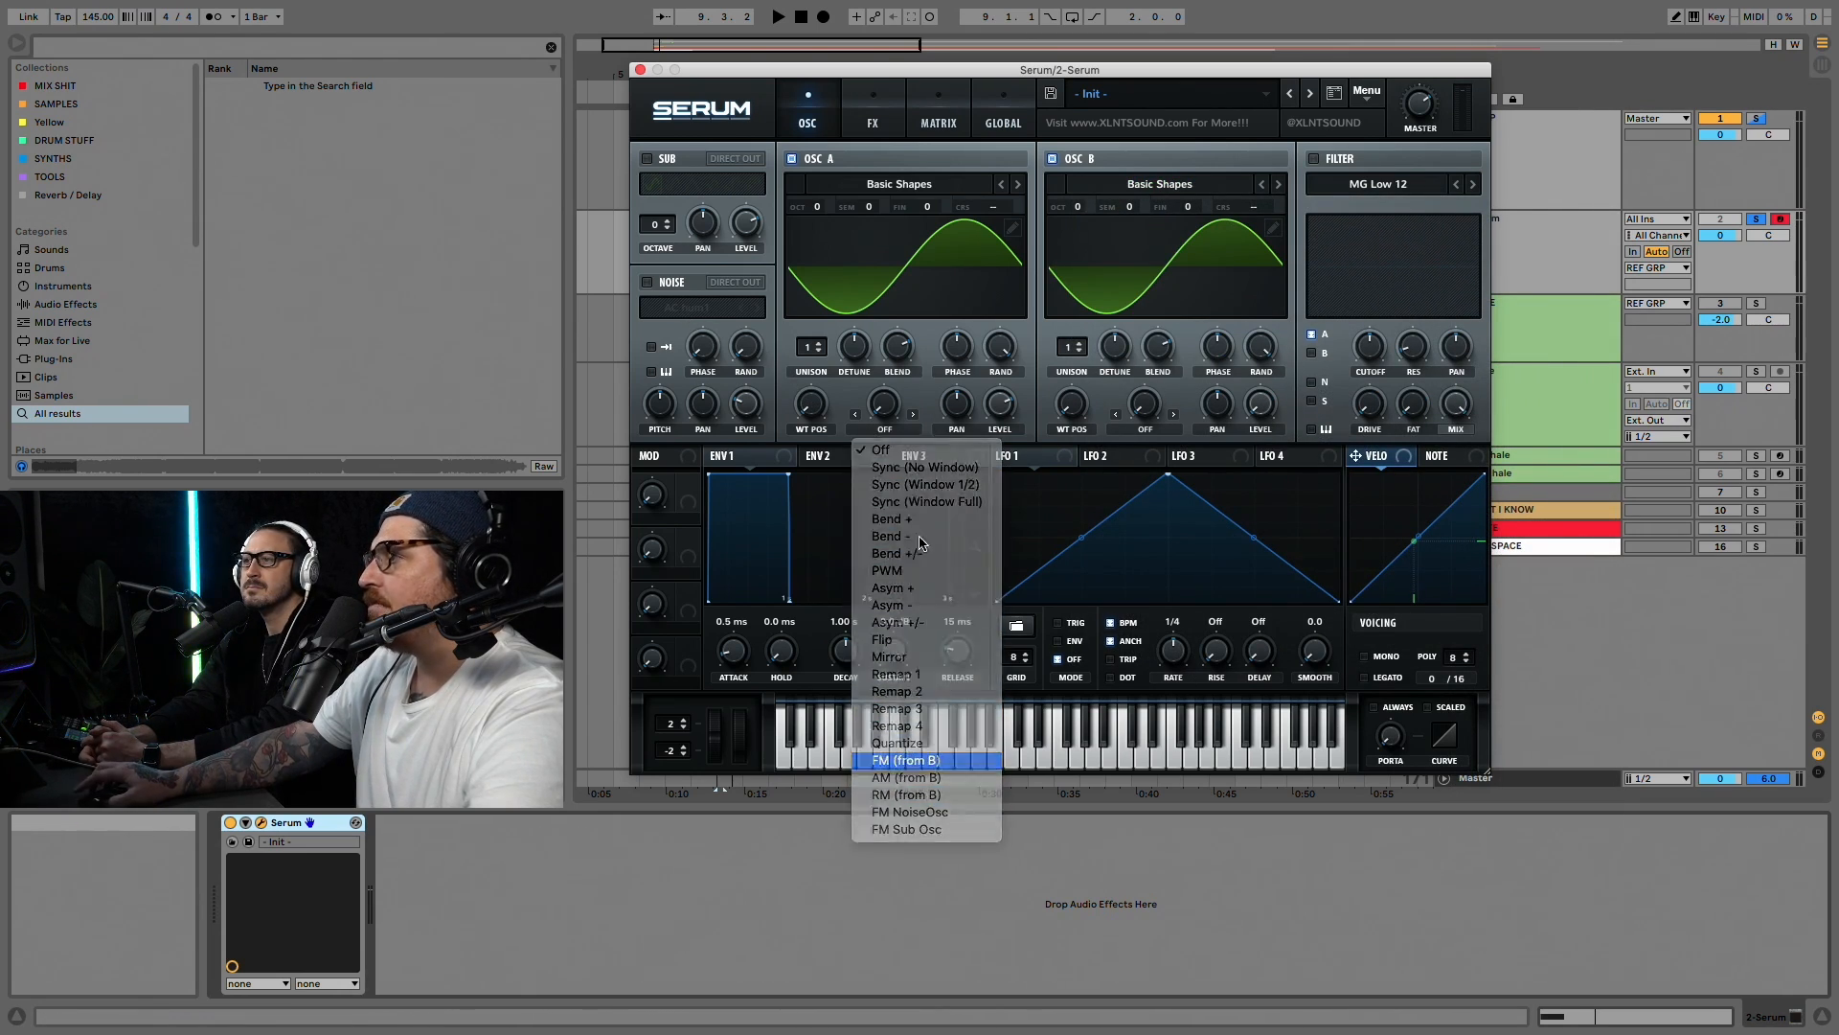
{"action": "key", "text": "space"}
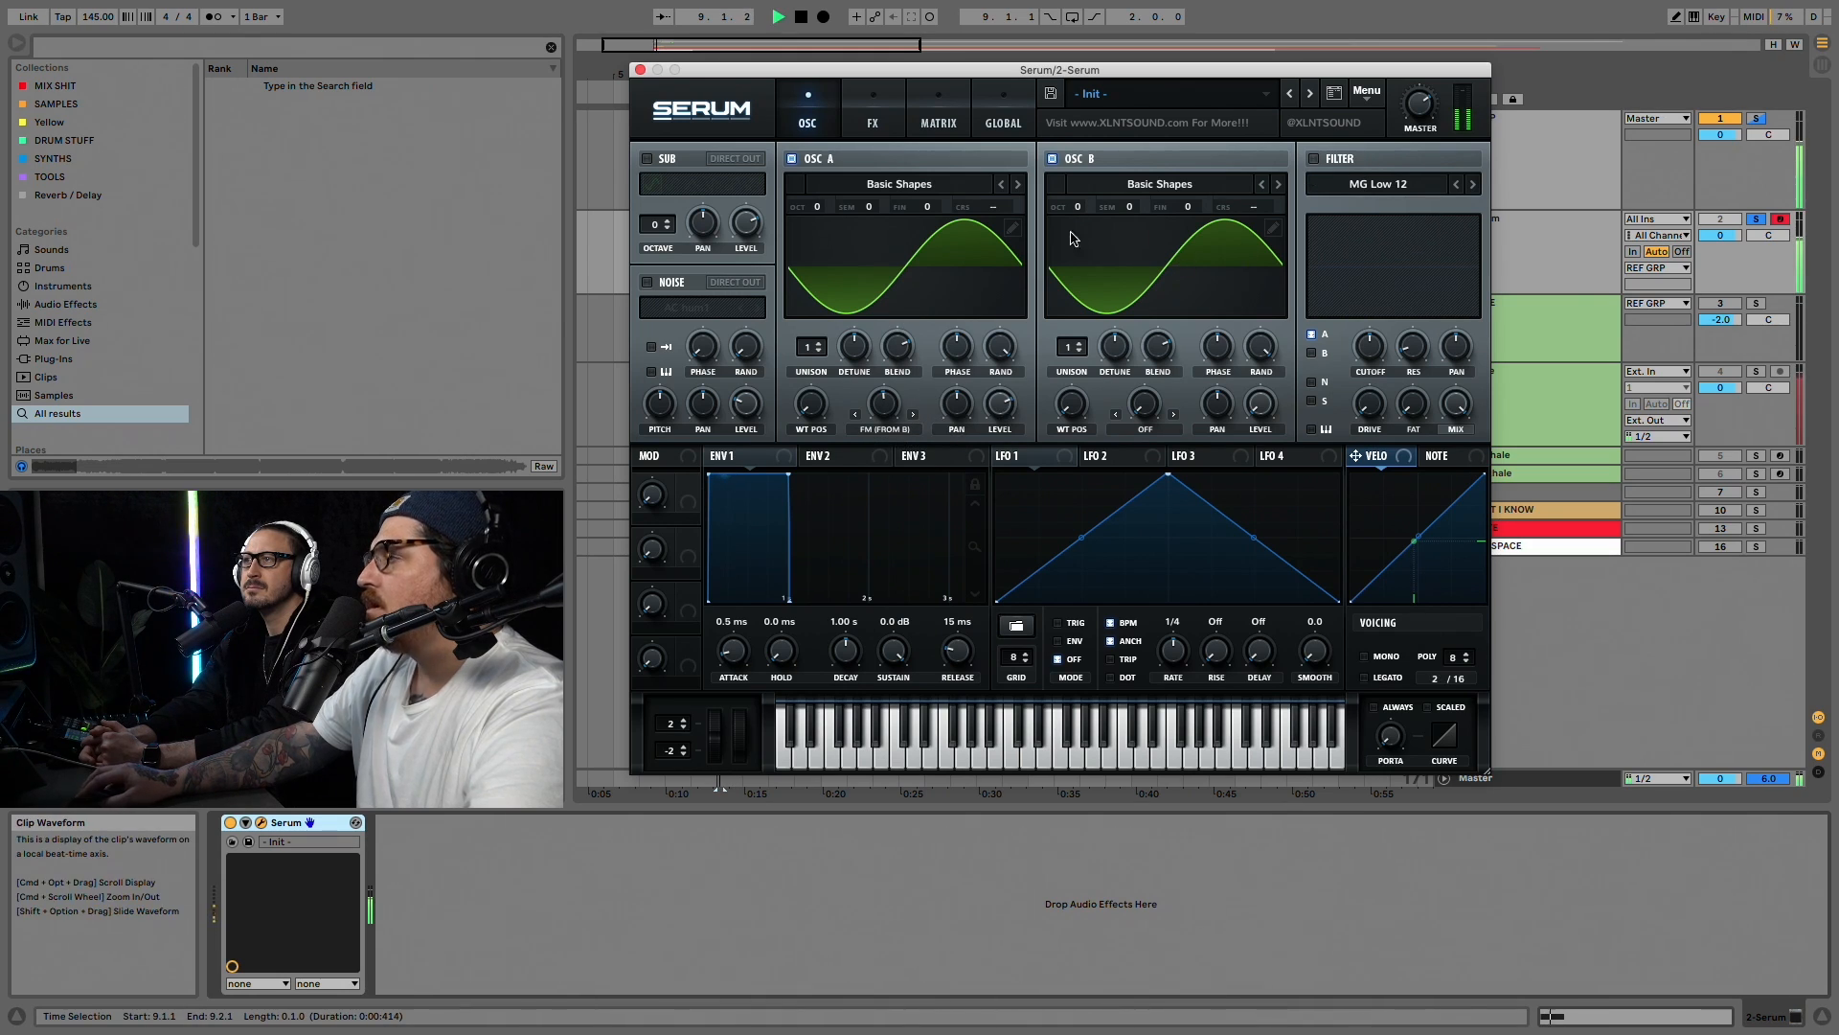
{"action": "key", "text": "space"}
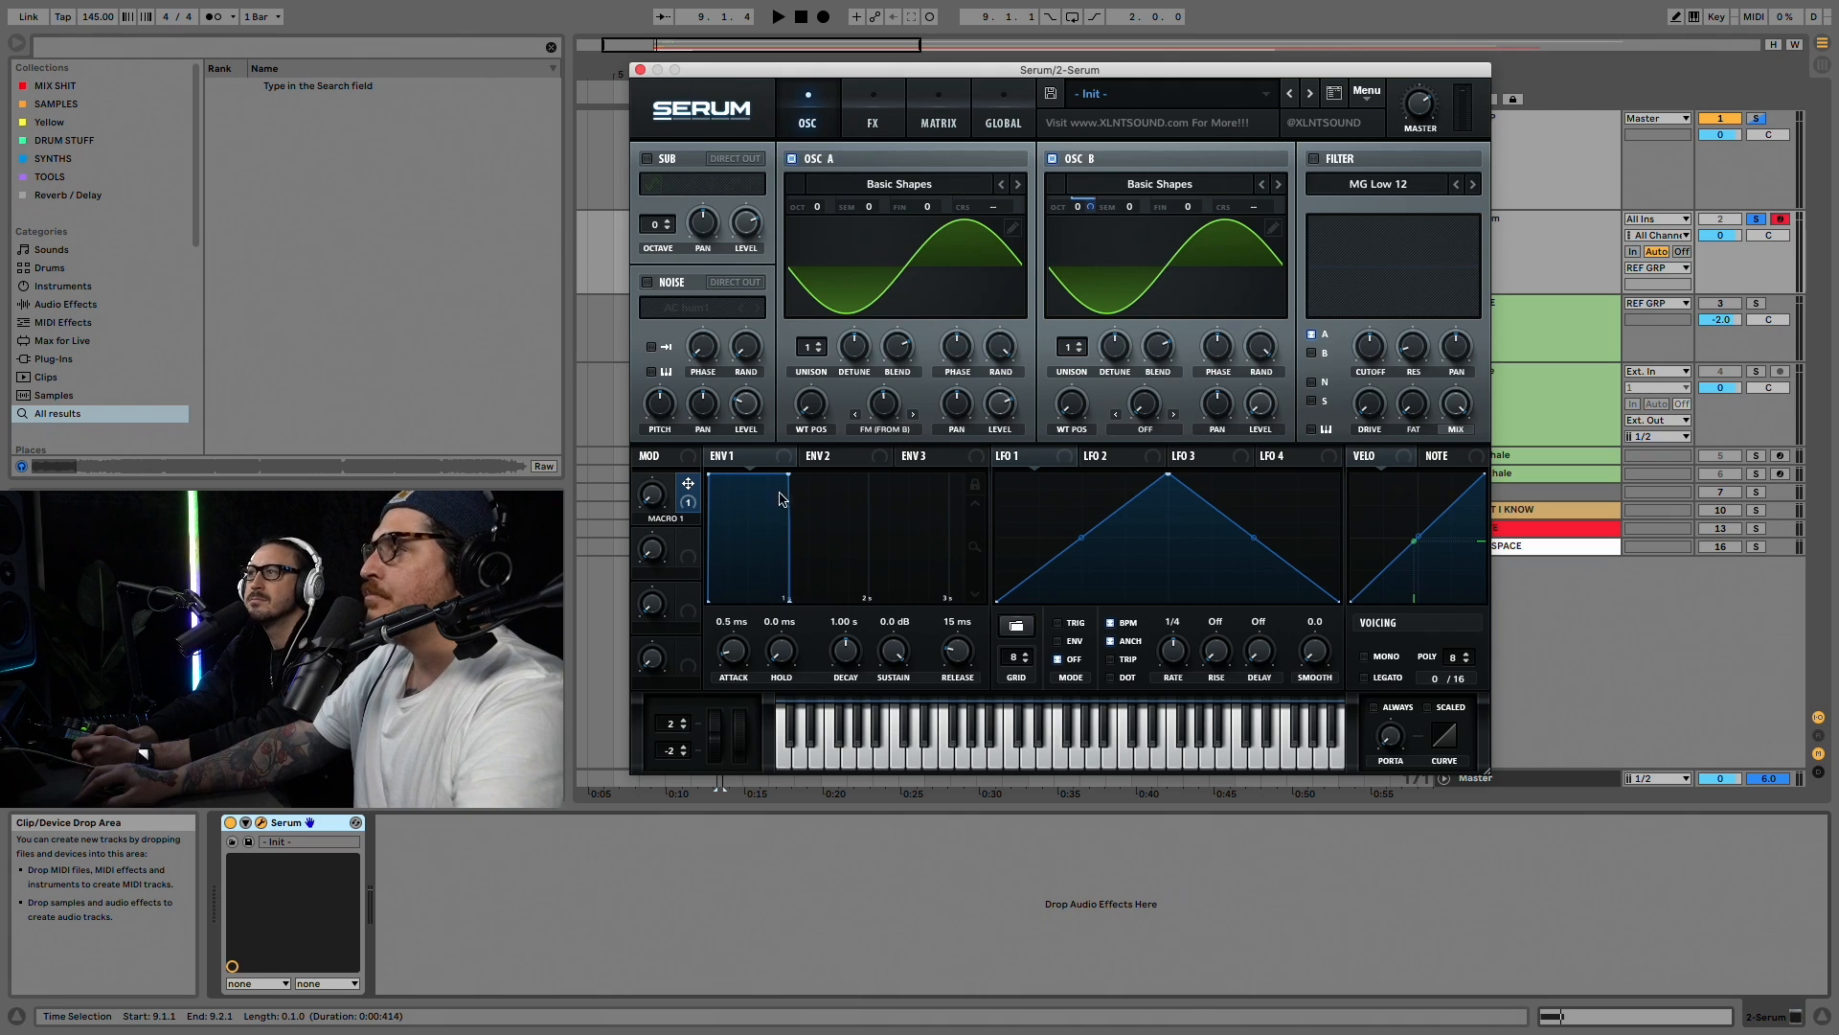
Step: Sweep Macro 1, which controls oscillator B's octave, during playback and bring it down to 0%
{"action": "mouse_move", "coordinate": [651, 495]}
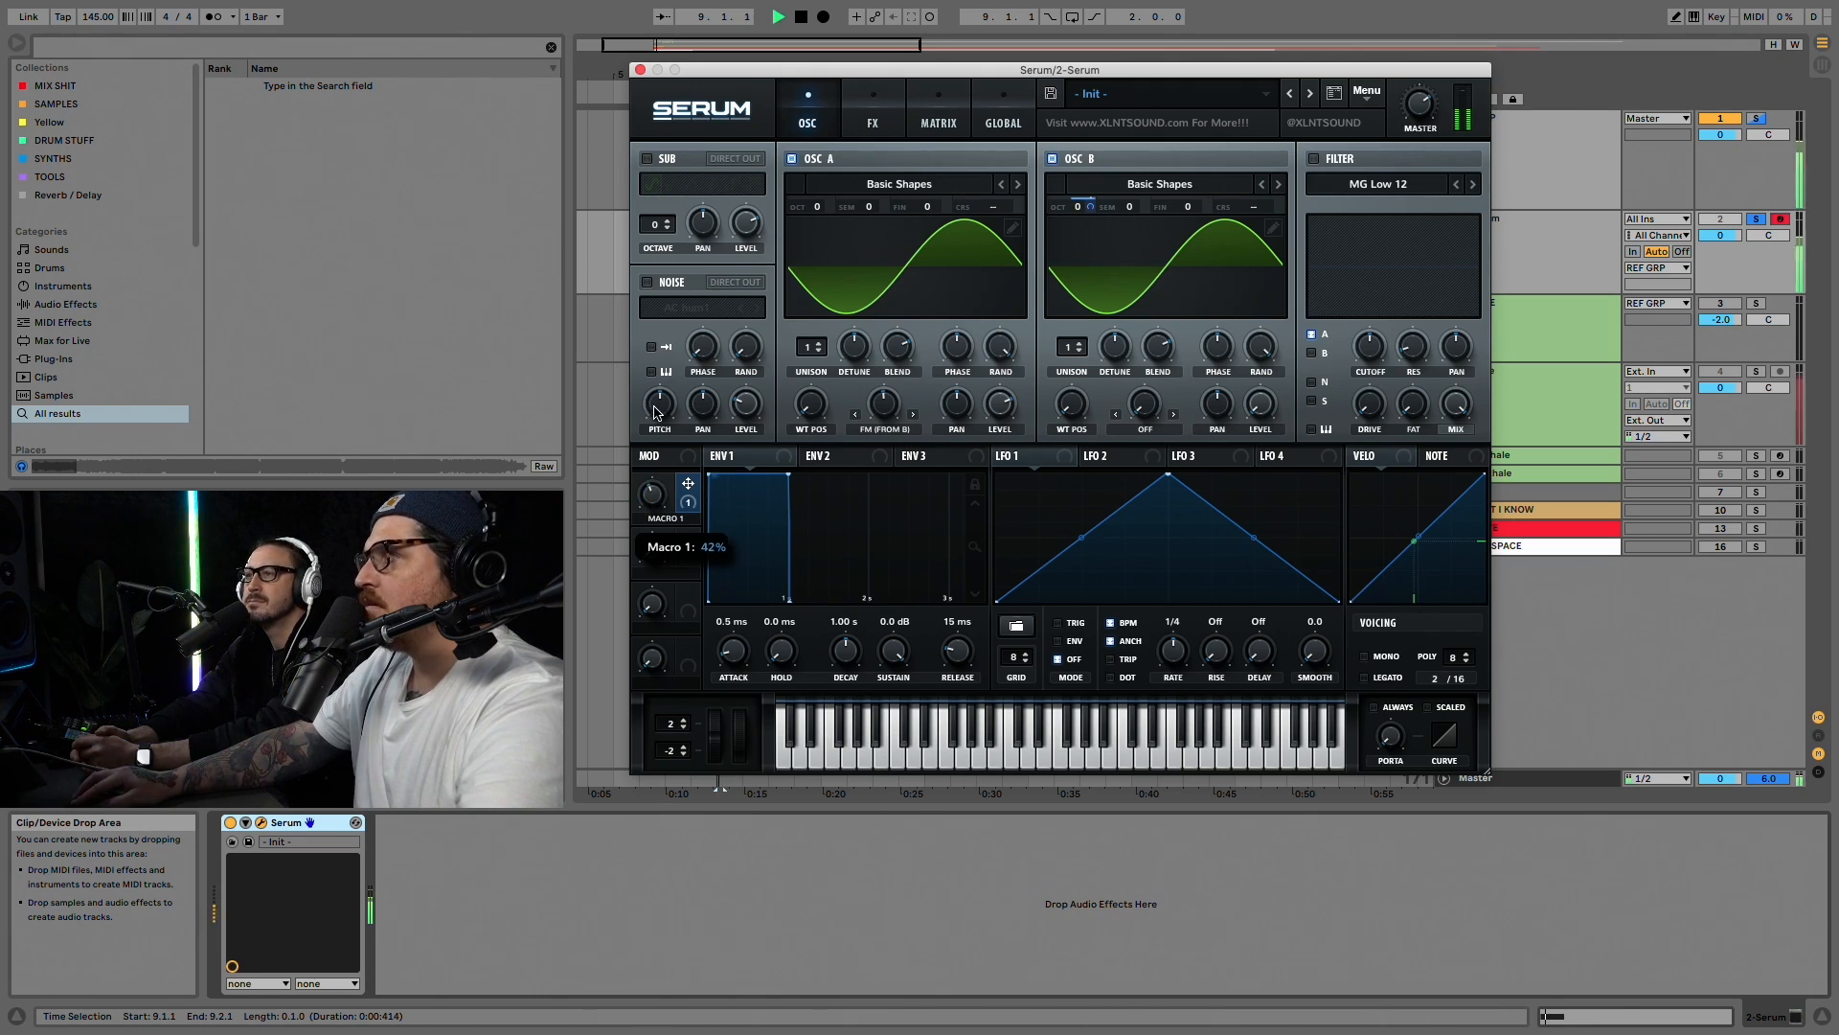
{"action": "key", "text": "space"}
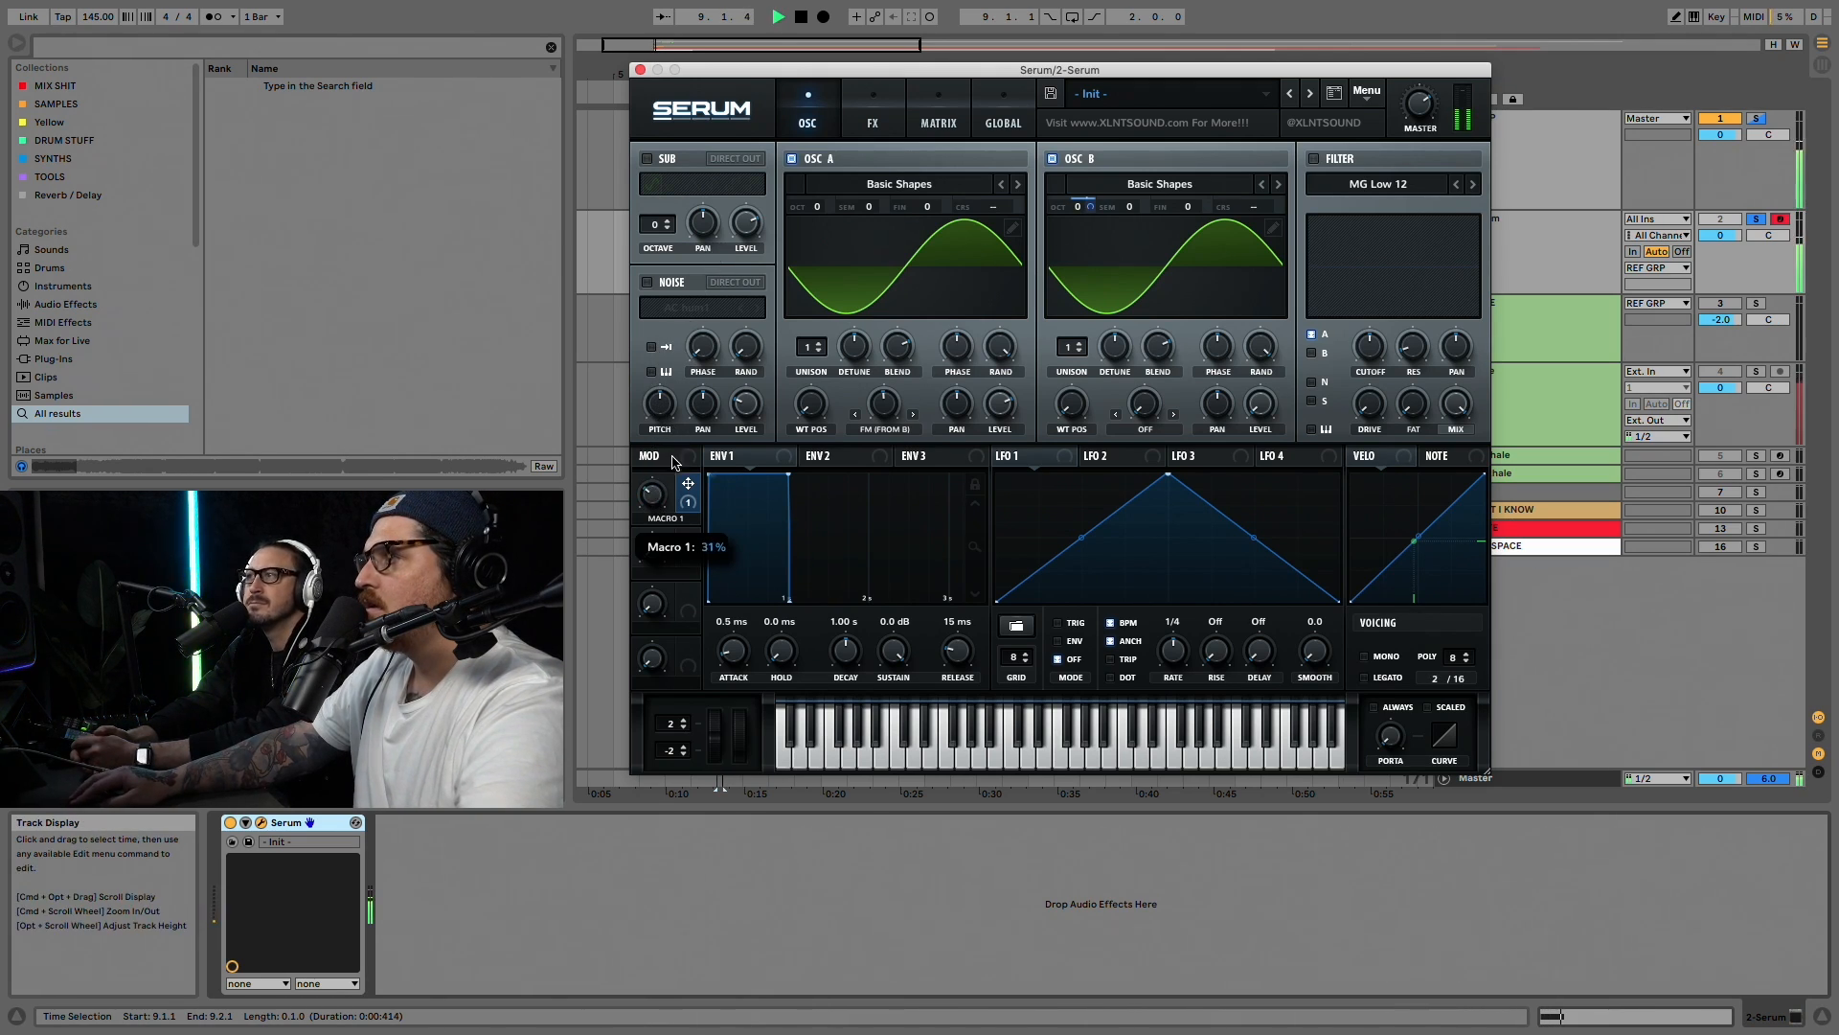
{"action": "key", "text": "space"}
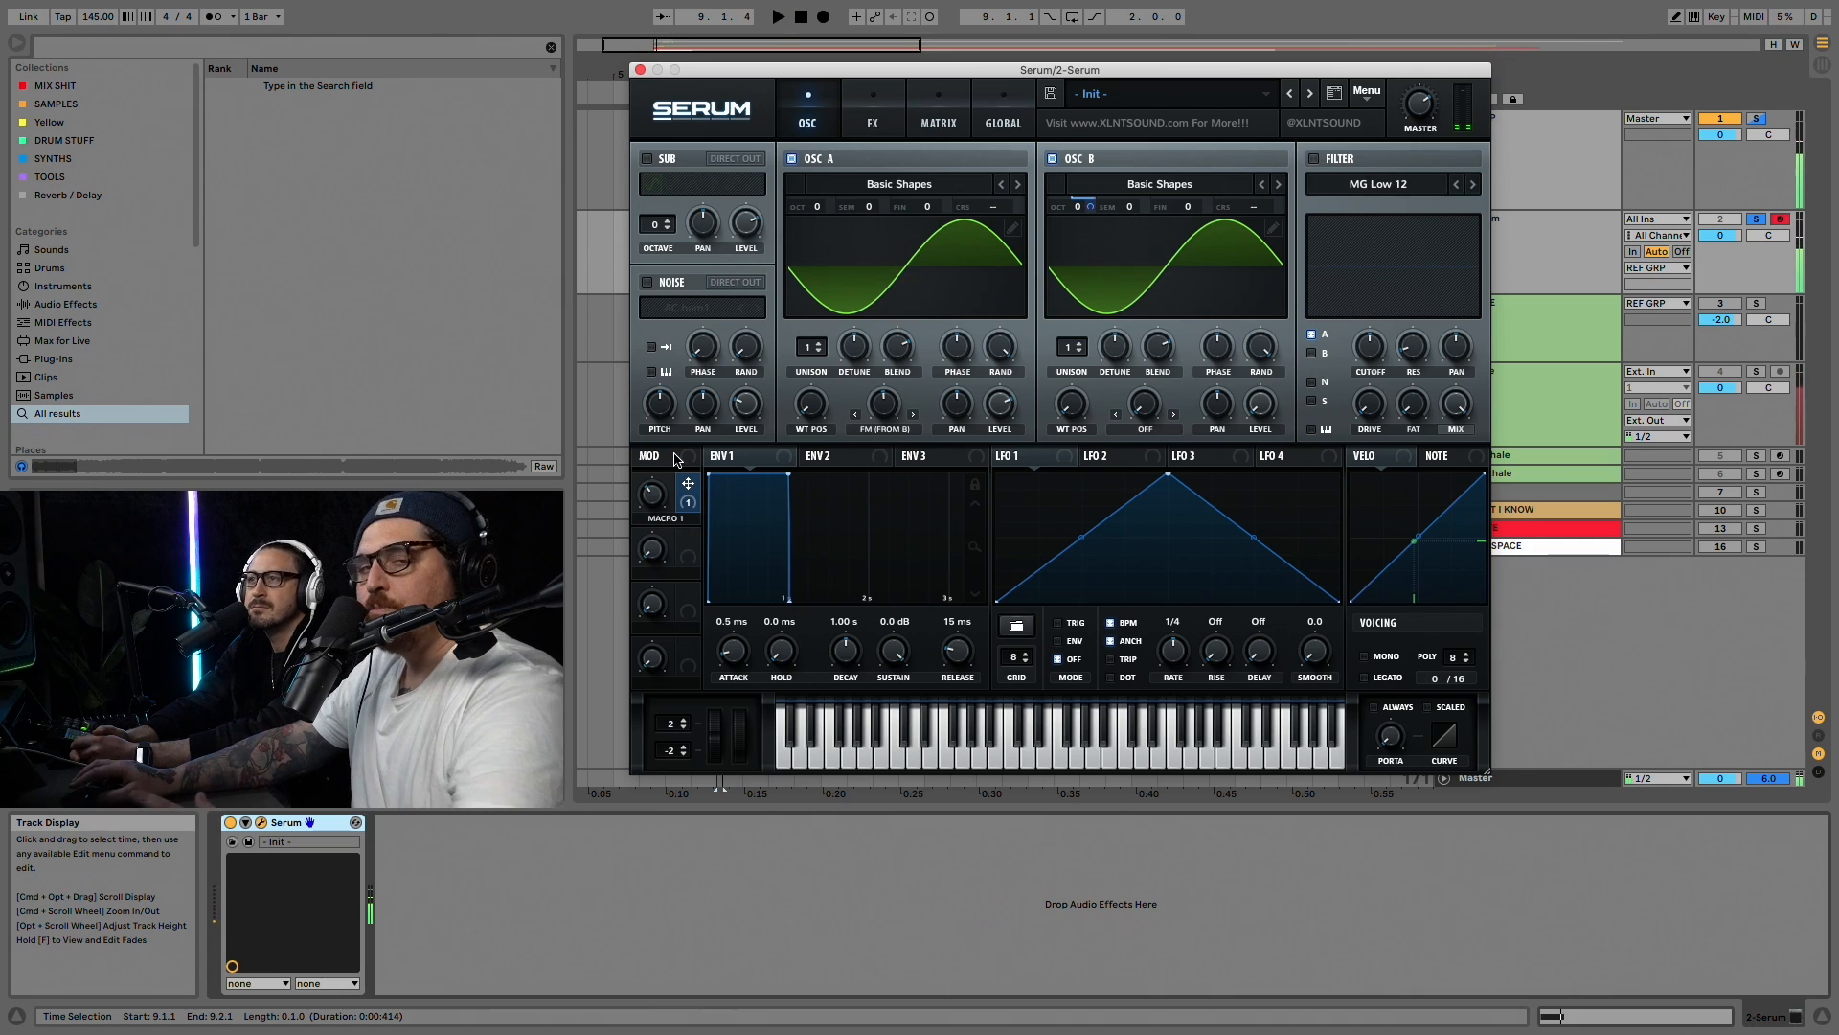
{"action": "left_click_drag", "start_coordinate": [651, 496], "coordinate": [682, 643]}
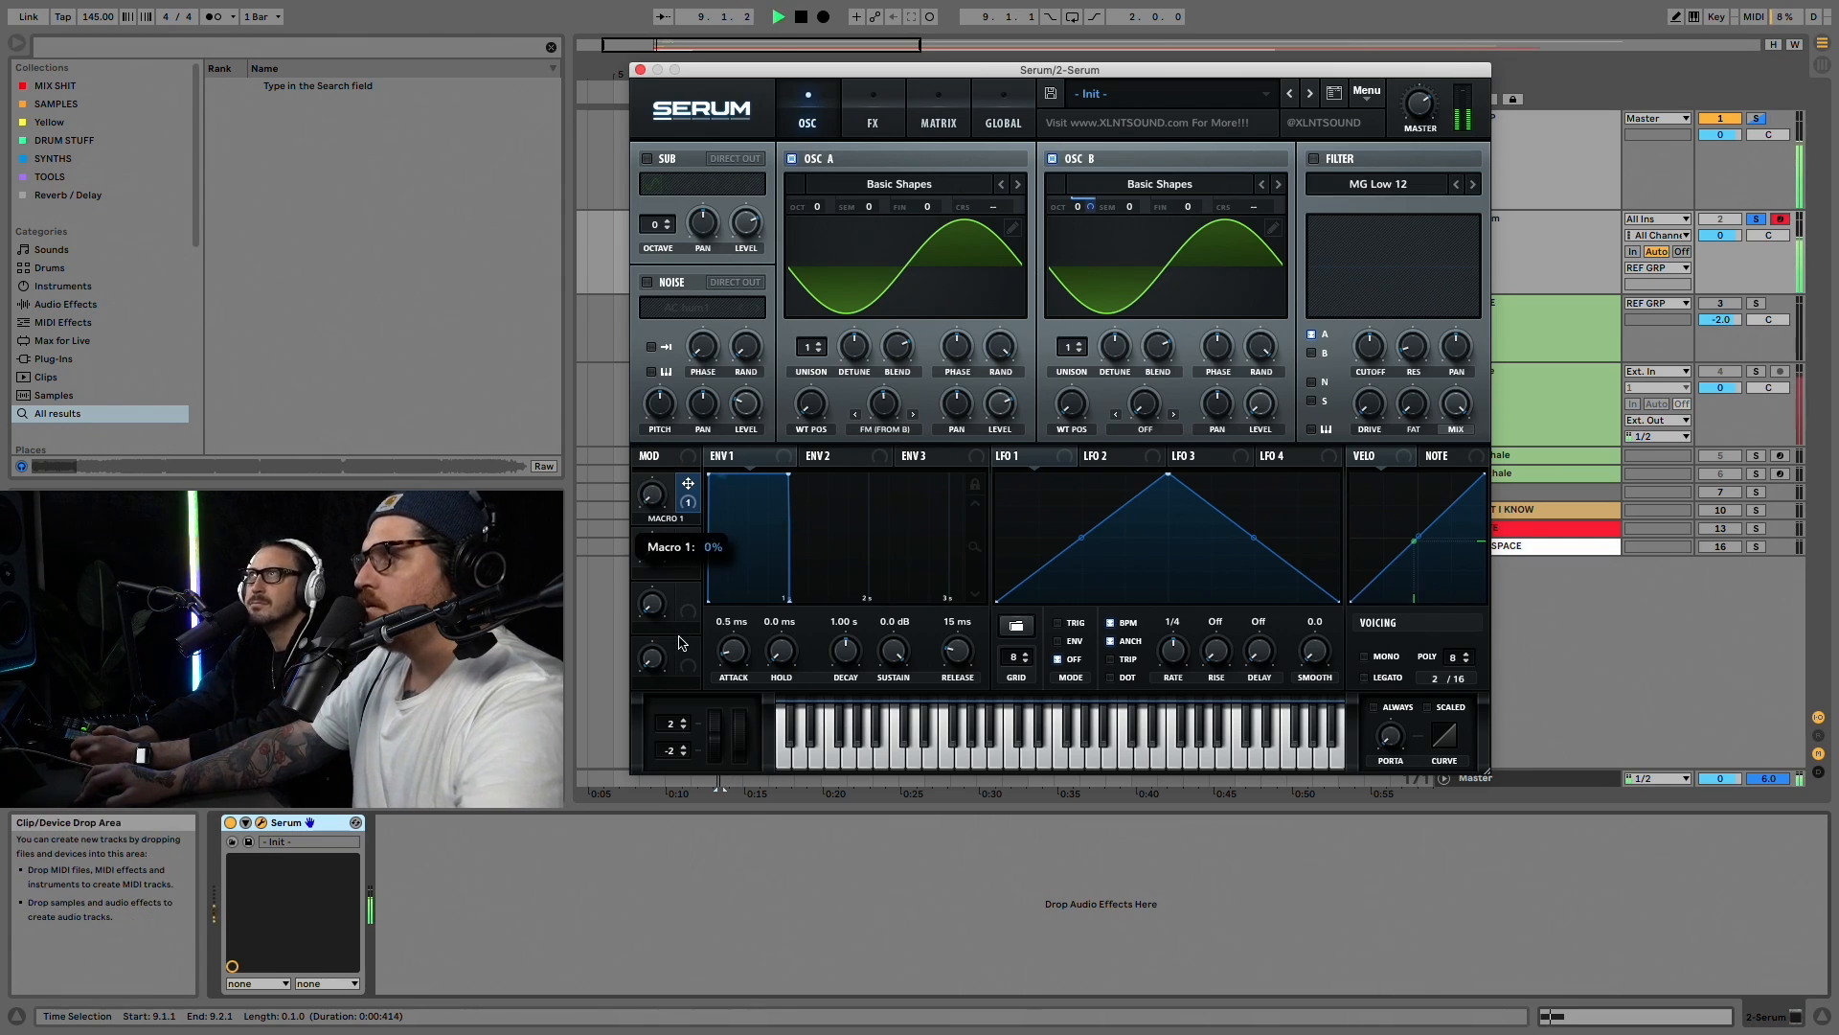
{"action": "key", "text": "space"}
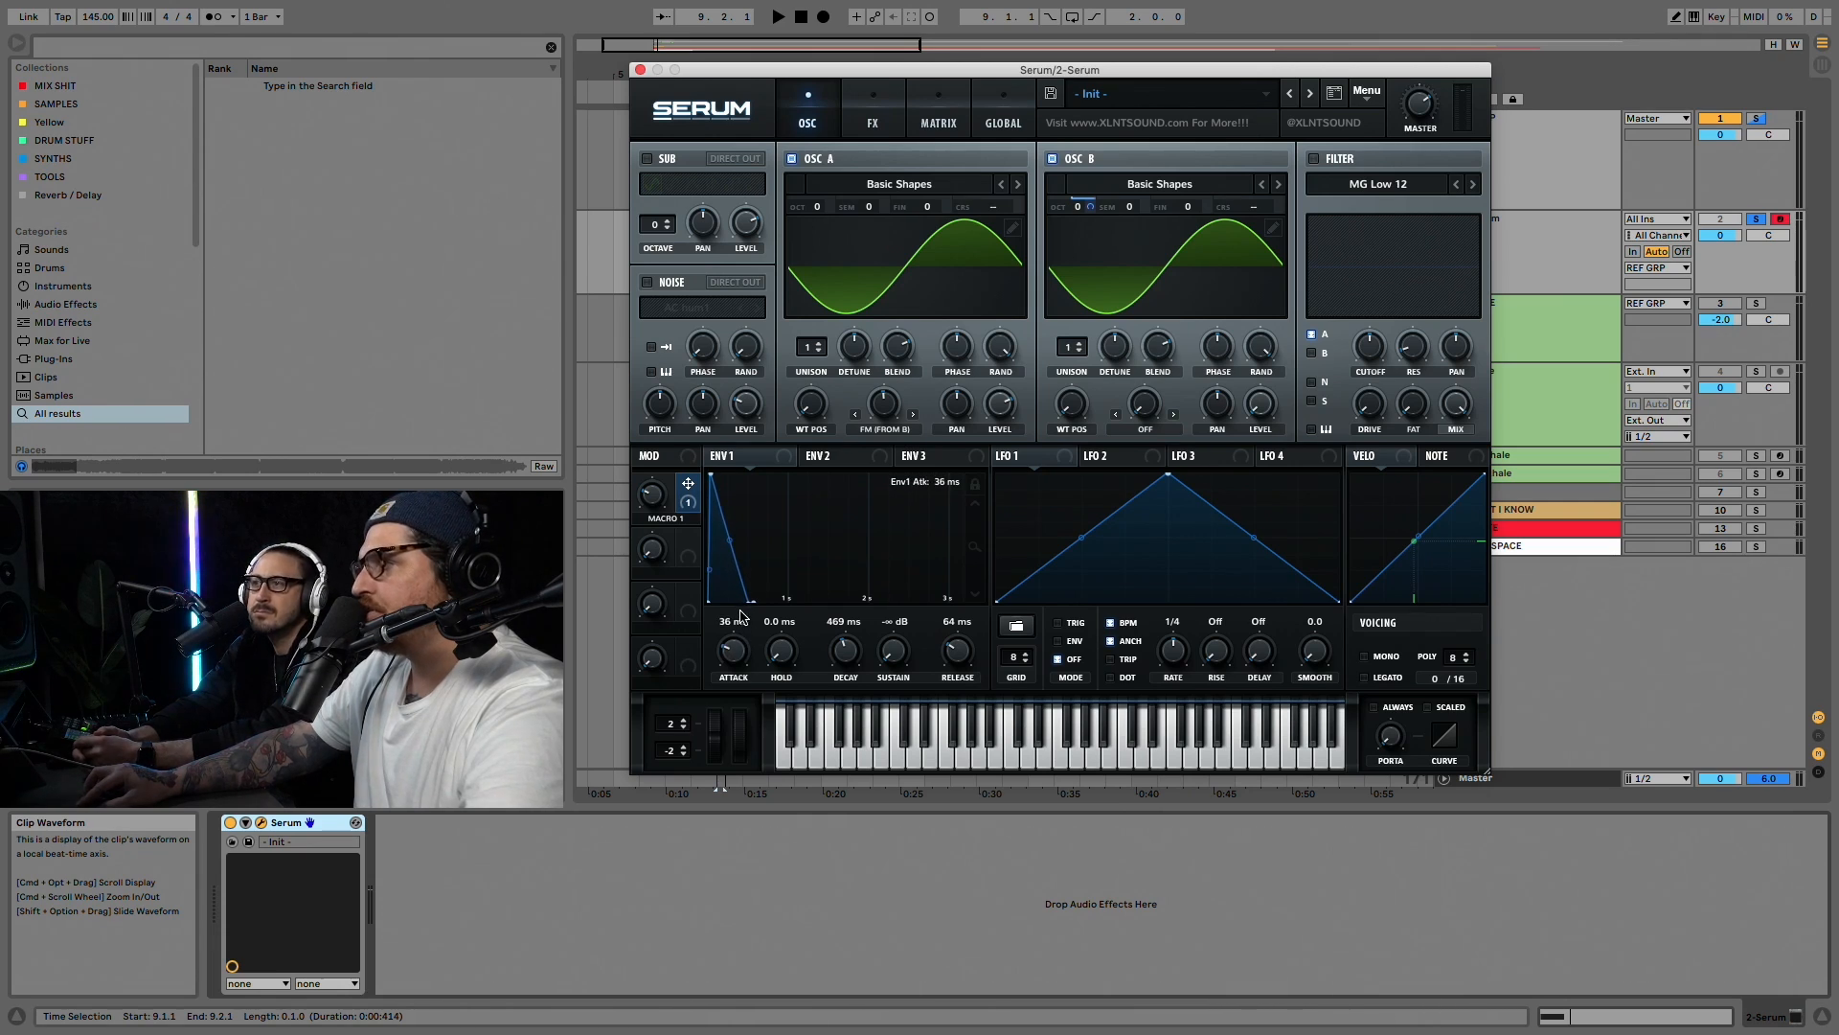
Step: Set Envelope 1's decay to 476 ms and its release to 302 ms, then audition the sound
{"action": "left_click_drag", "start_coordinate": [849, 653], "coordinate": [848, 651]}
{"action": "left_click_drag", "start_coordinate": [976, 664], "coordinate": [973, 639]}
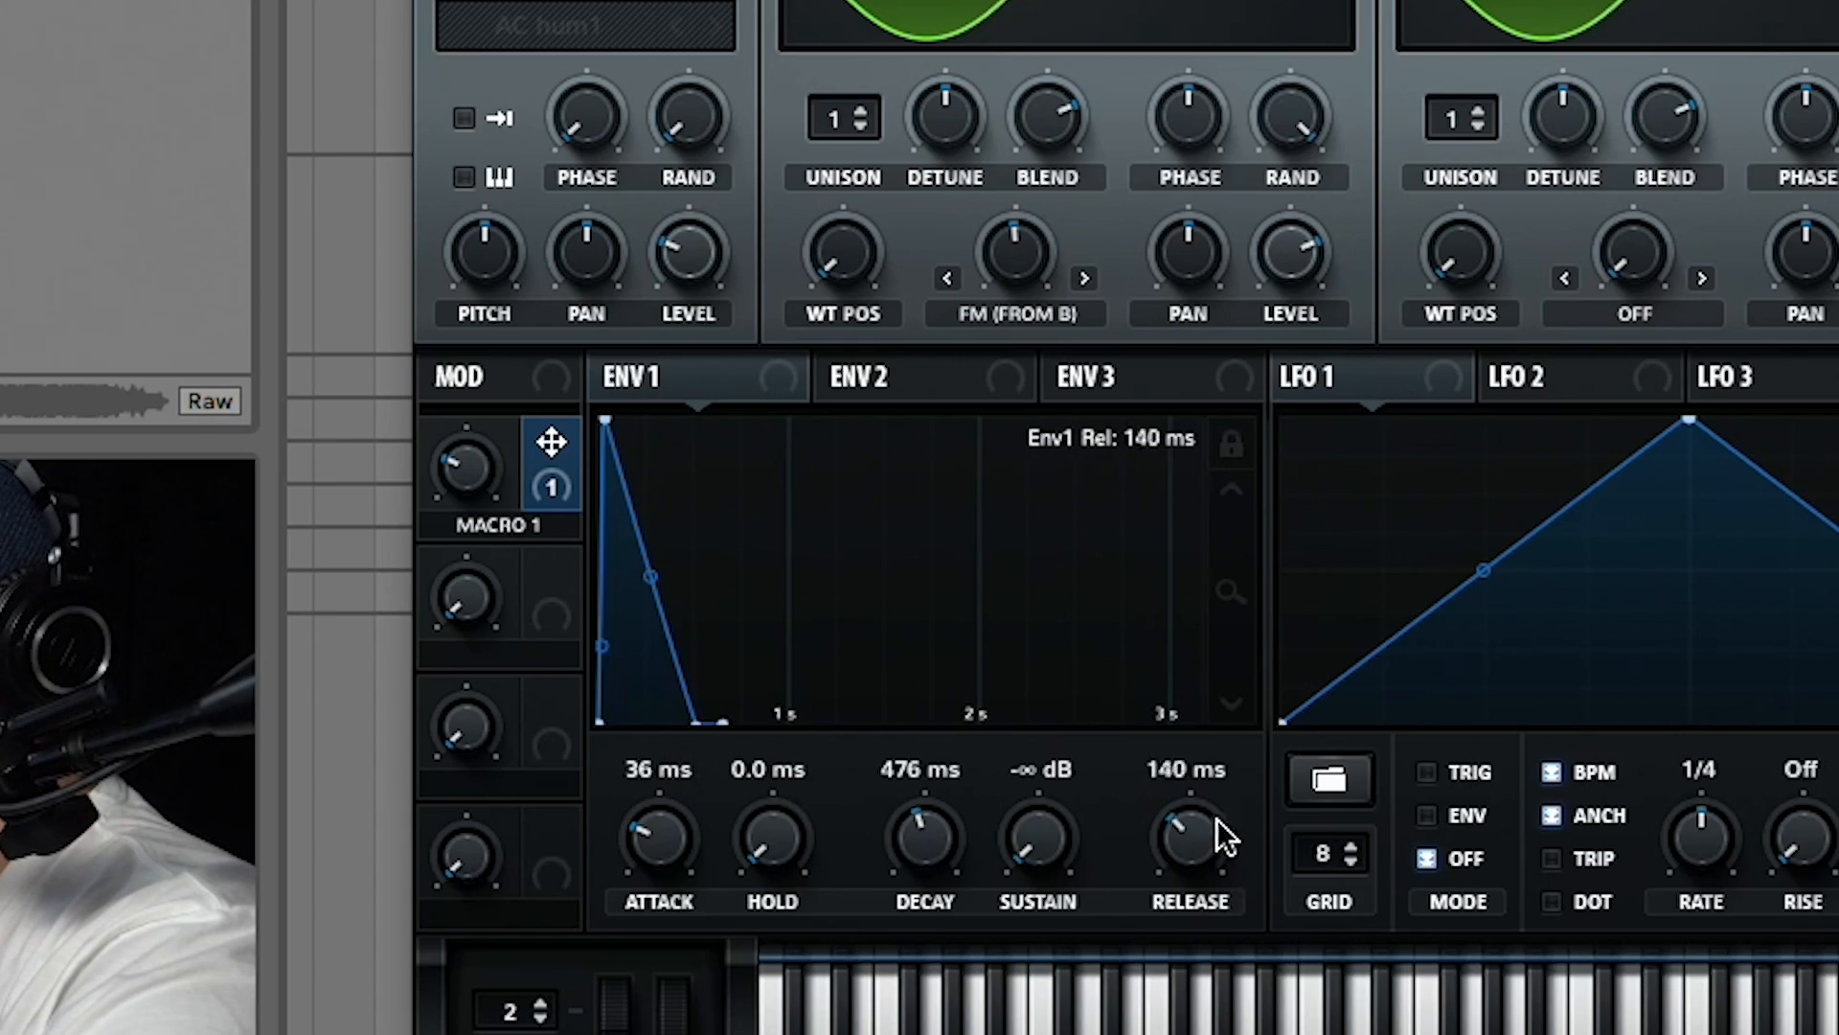
{"action": "left_click_drag", "start_coordinate": [1224, 807], "coordinate": [1203, 830]}
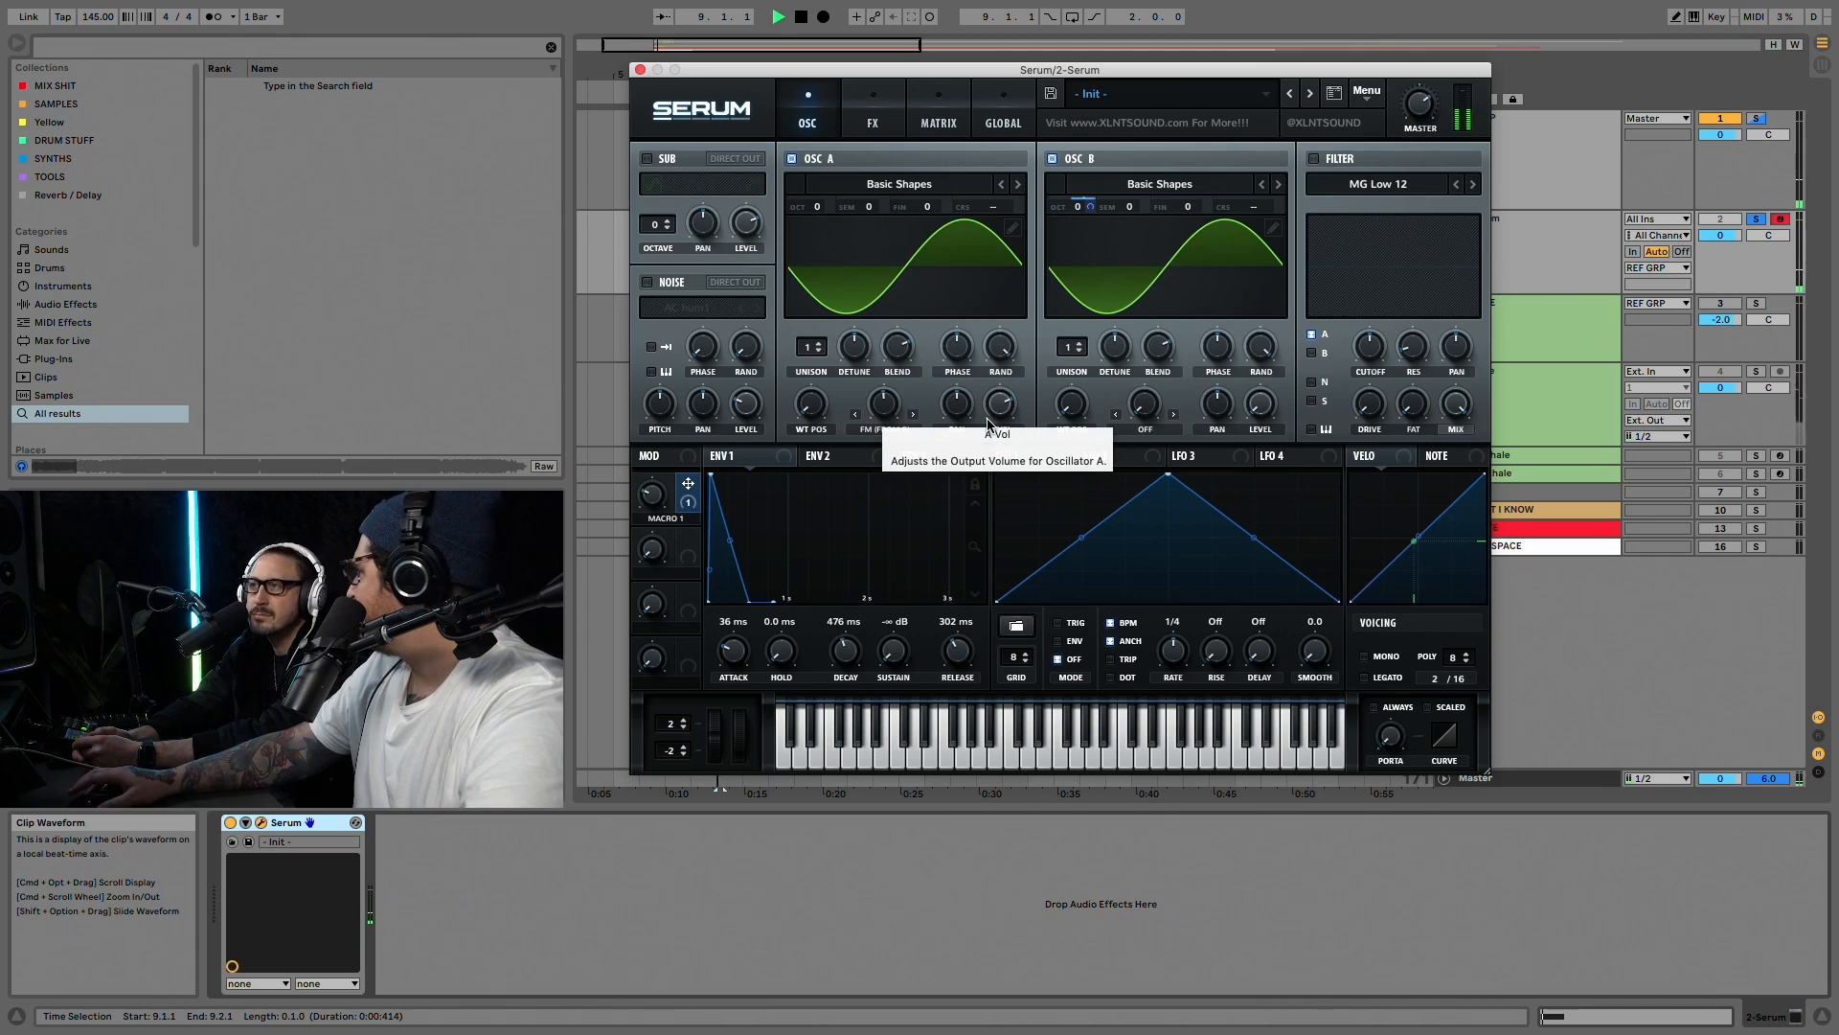
{"action": "key", "text": "space"}
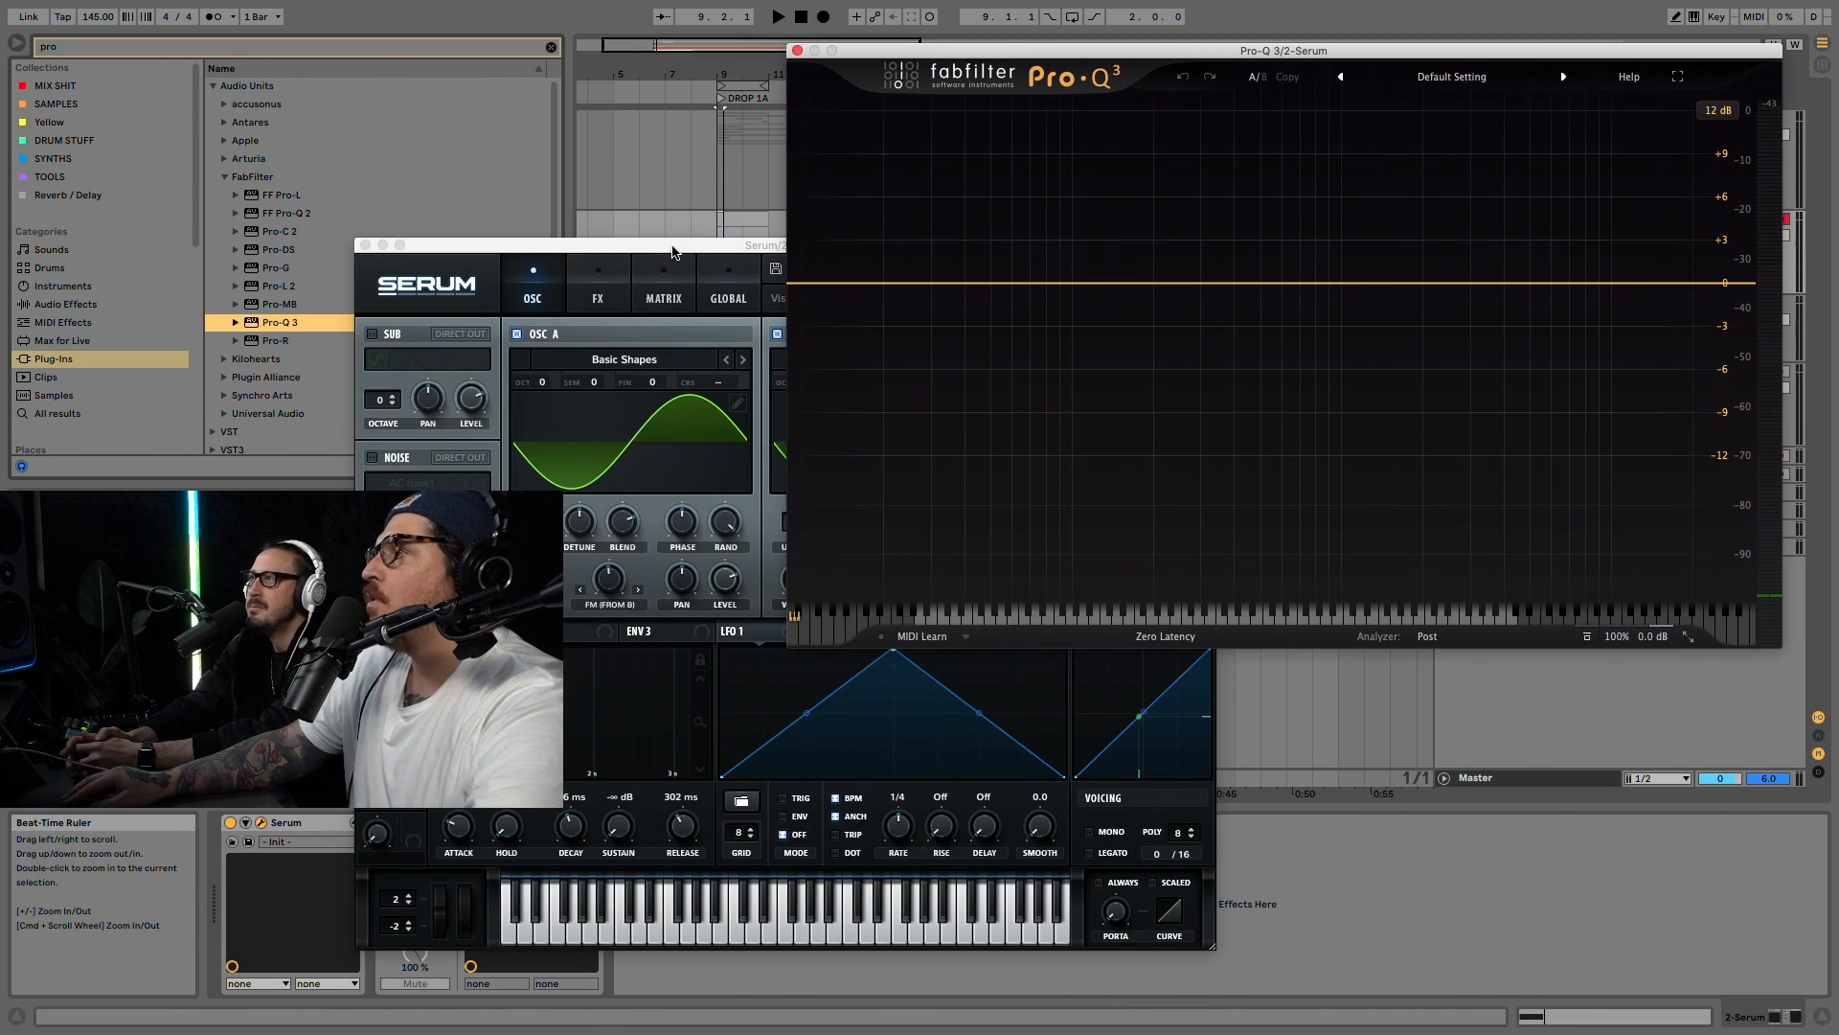
Step: Place the Serum window beside the Pro-Q 3 analyzer and adjust oscillator A's FM (from B) amount while auditioning
{"action": "left_click_drag", "start_coordinate": [673, 252], "coordinate": [373, 213]}
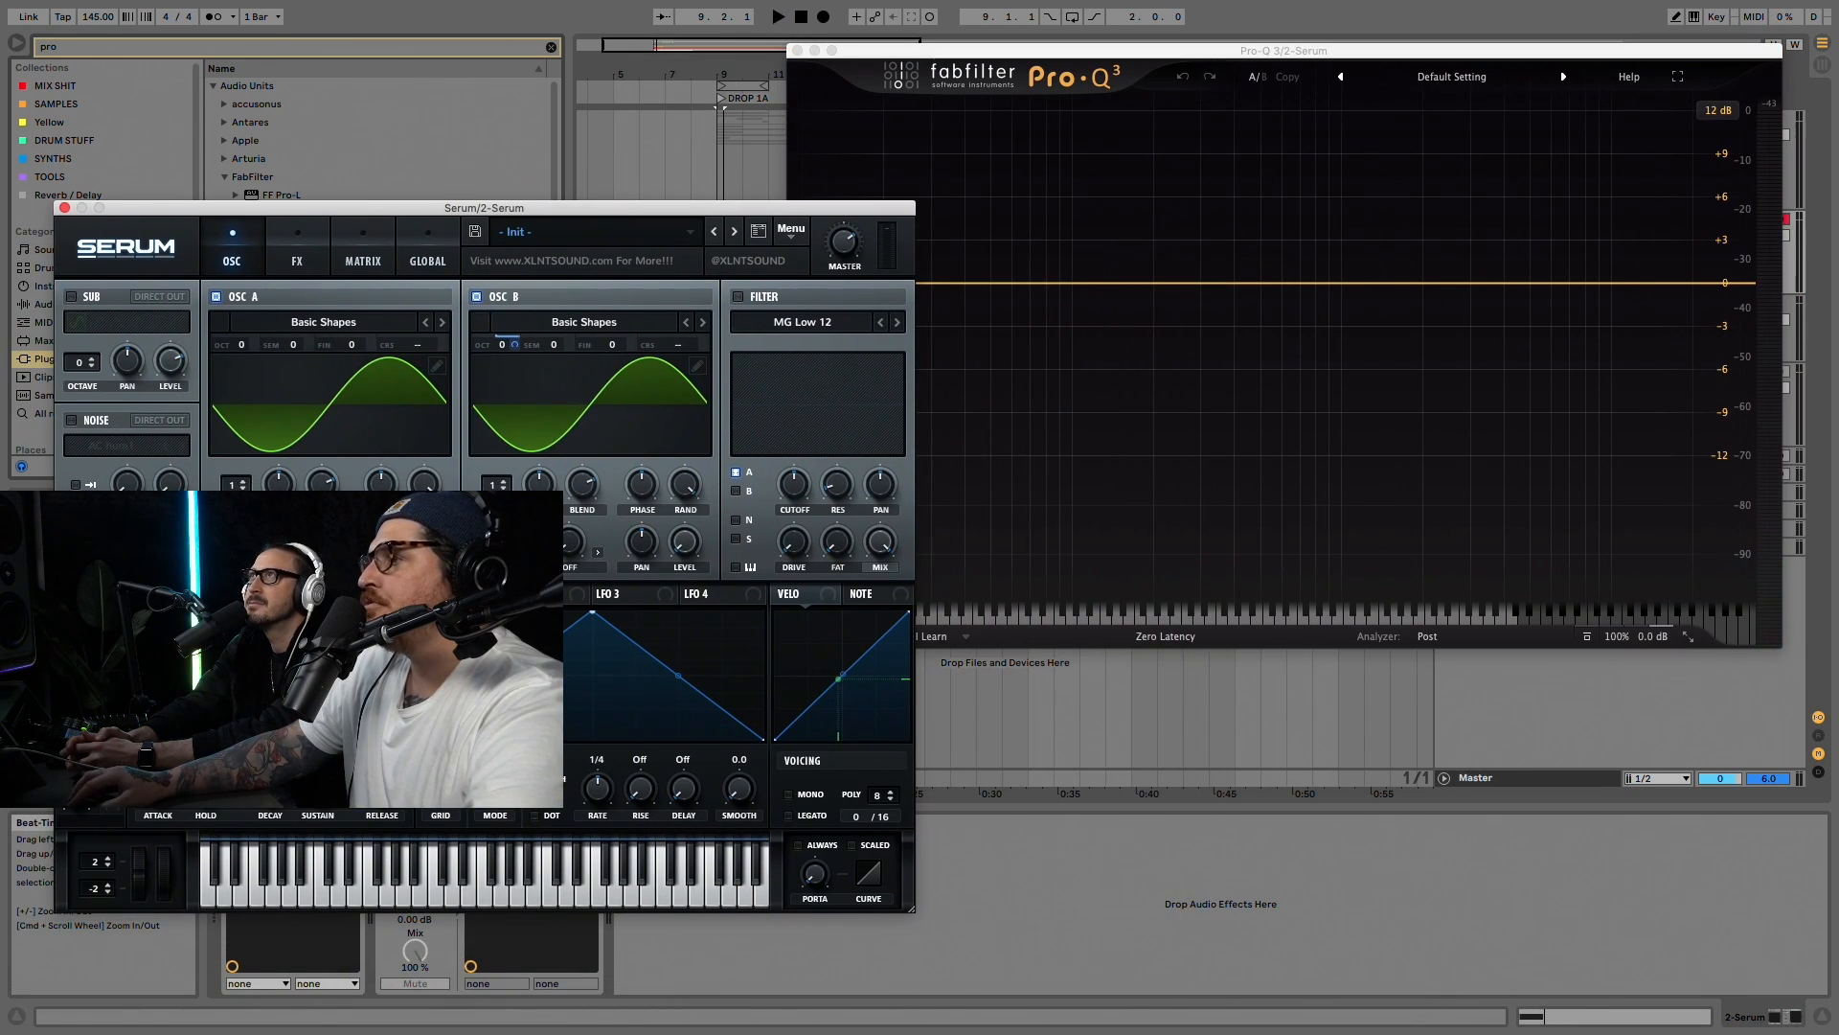
{"action": "key", "text": "space"}
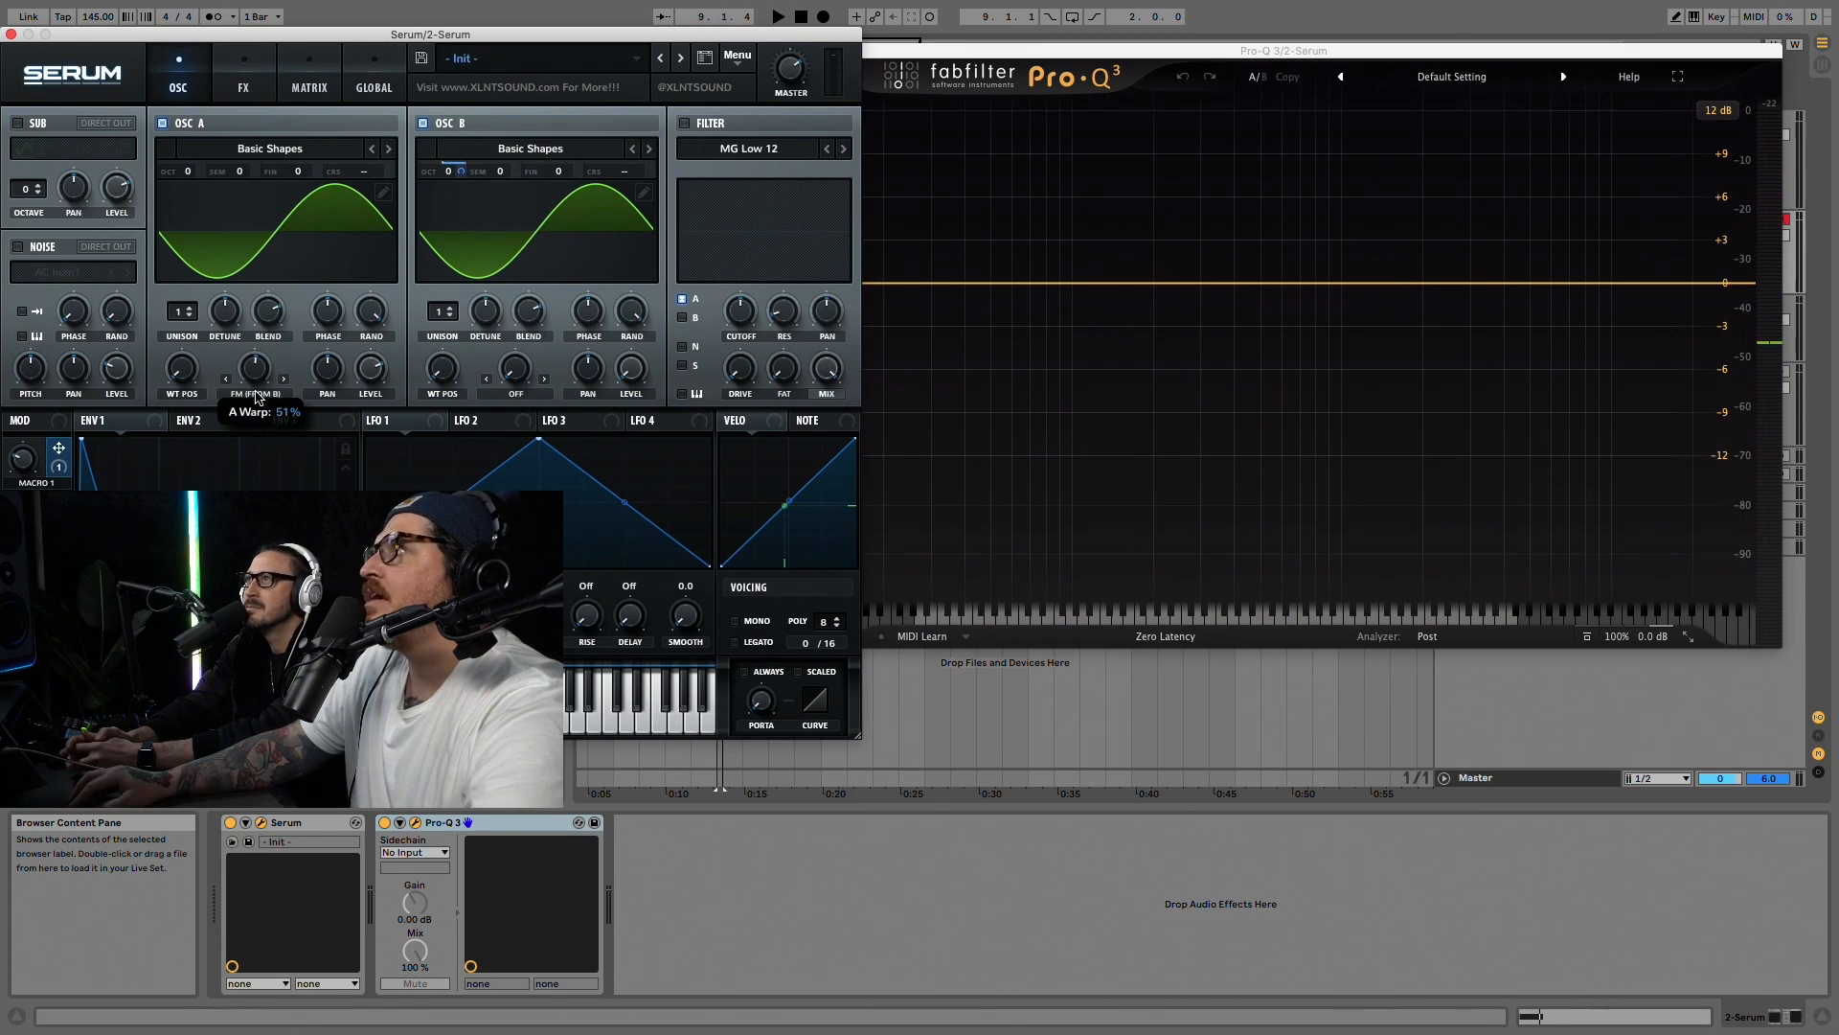
{"action": "key", "text": "space"}
{"action": "left_click_drag", "start_coordinate": [246, 410], "coordinate": [212, 389]}
{"action": "key", "text": "space"}
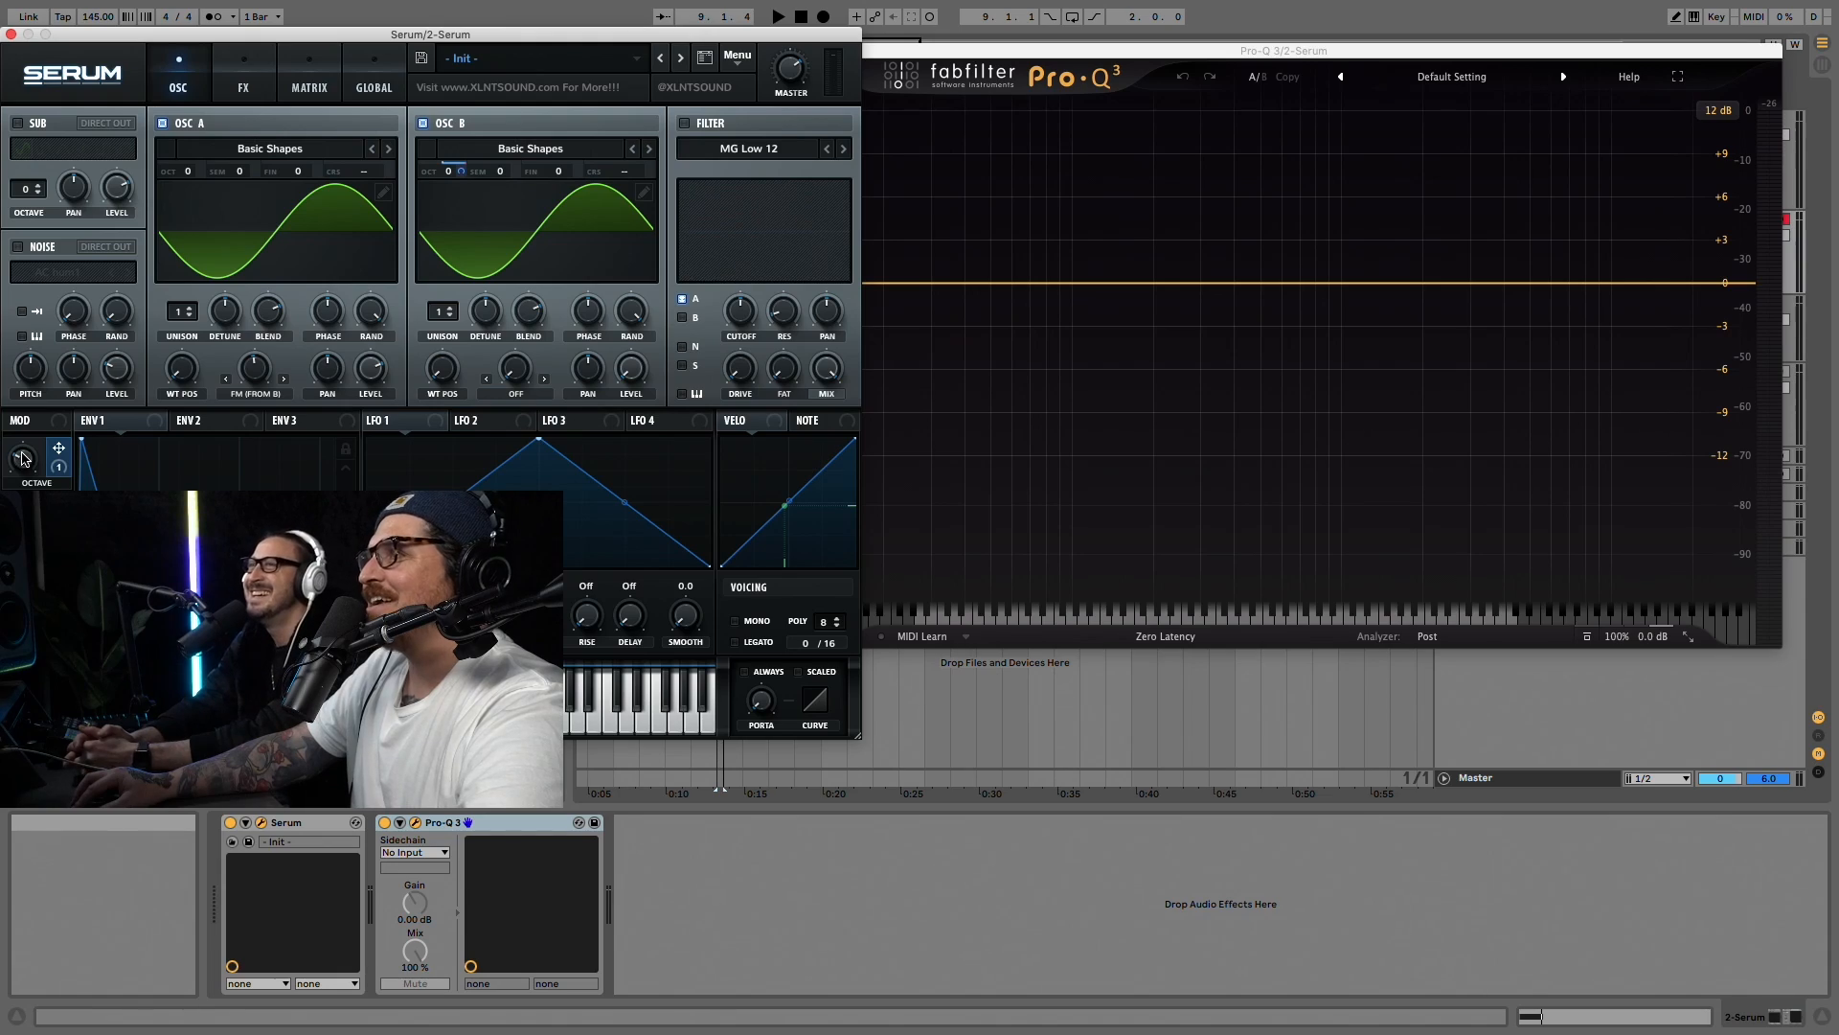
{"action": "key", "text": "space"}
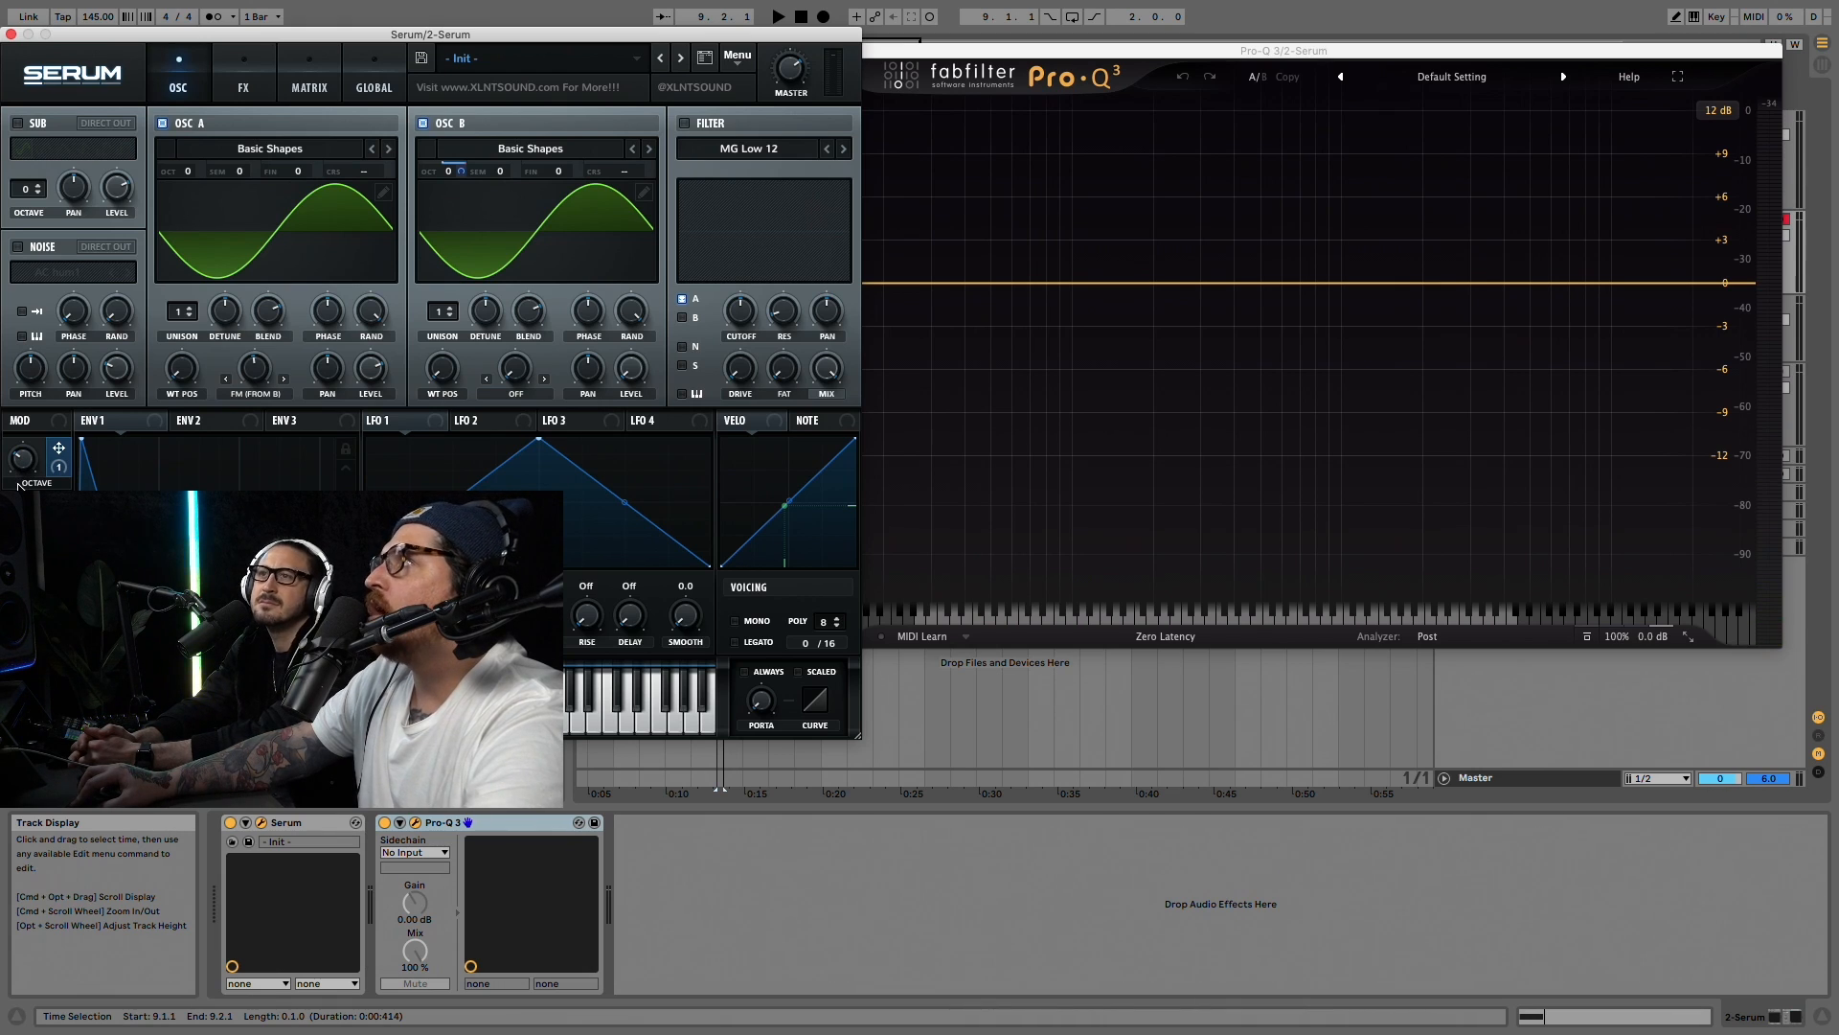
Step: Enable Serum's filter, set its type to Band 24 and adjust the cutoff
{"action": "left_click_drag", "start_coordinate": [600, 36], "coordinate": [1264, 76]}
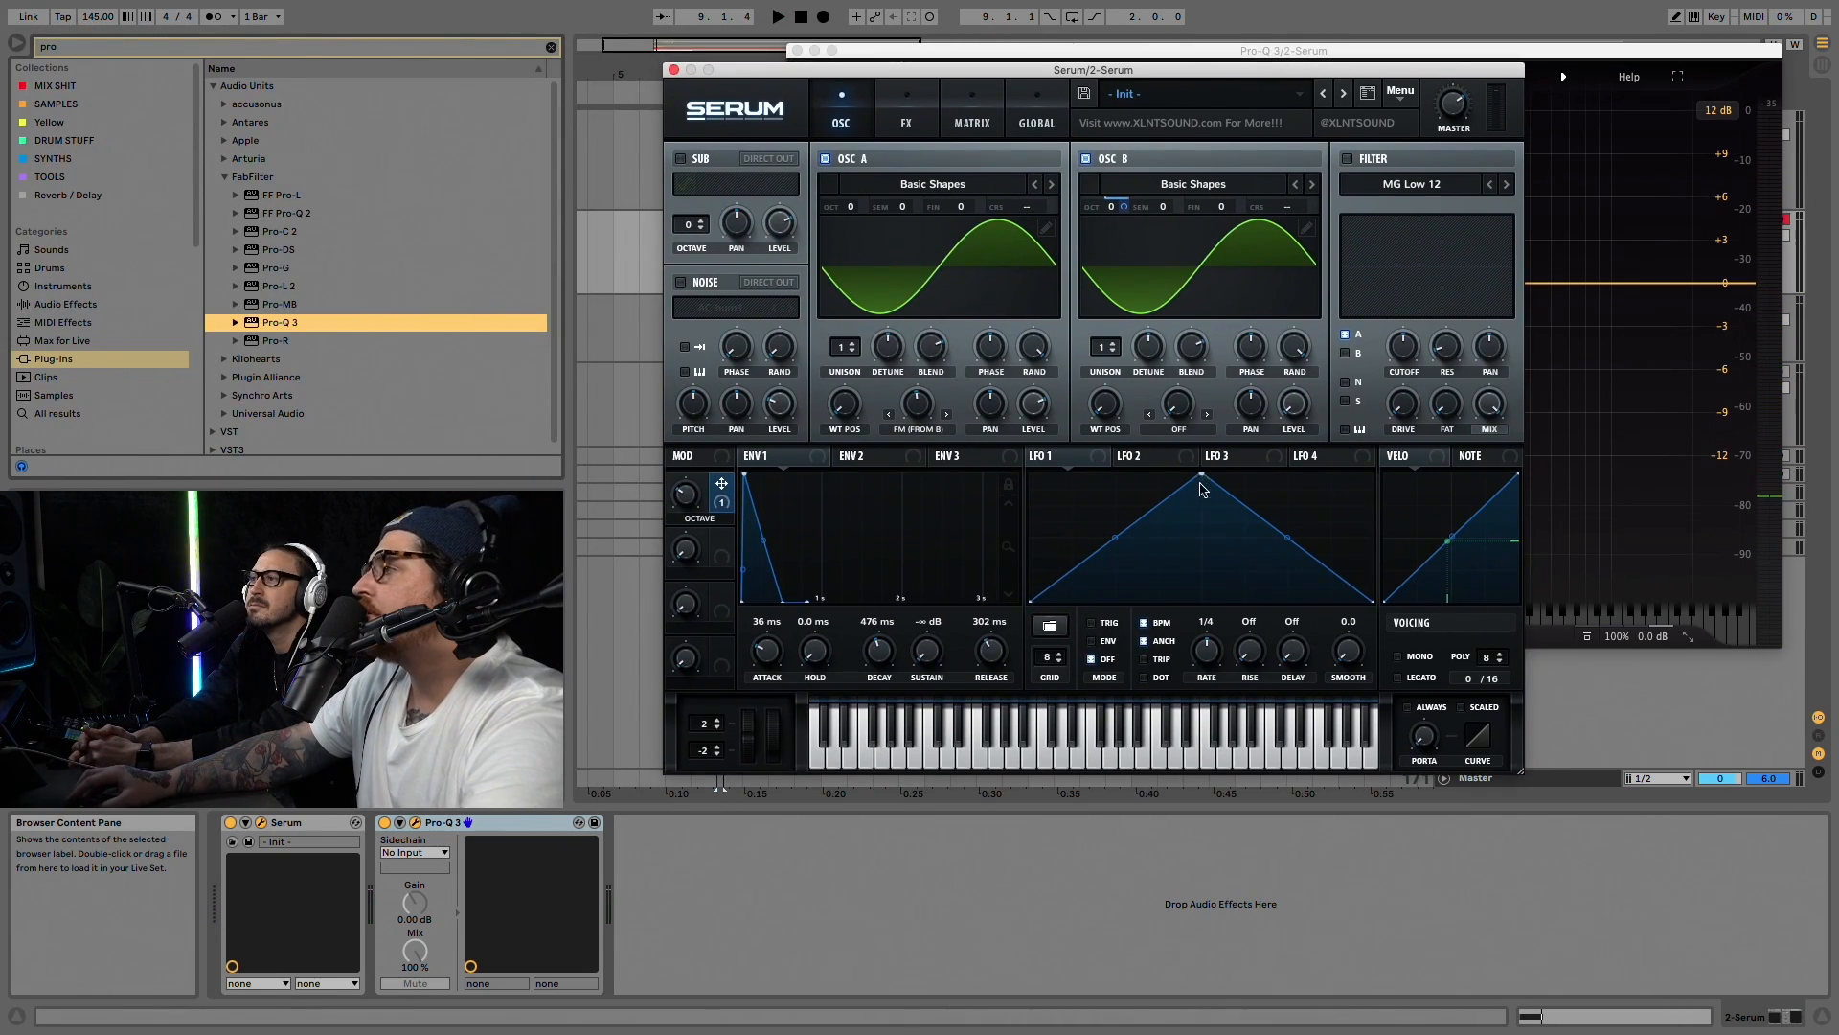
{"action": "left_click", "coordinate": [1347, 158]}
{"action": "left_click", "coordinate": [1409, 183]}
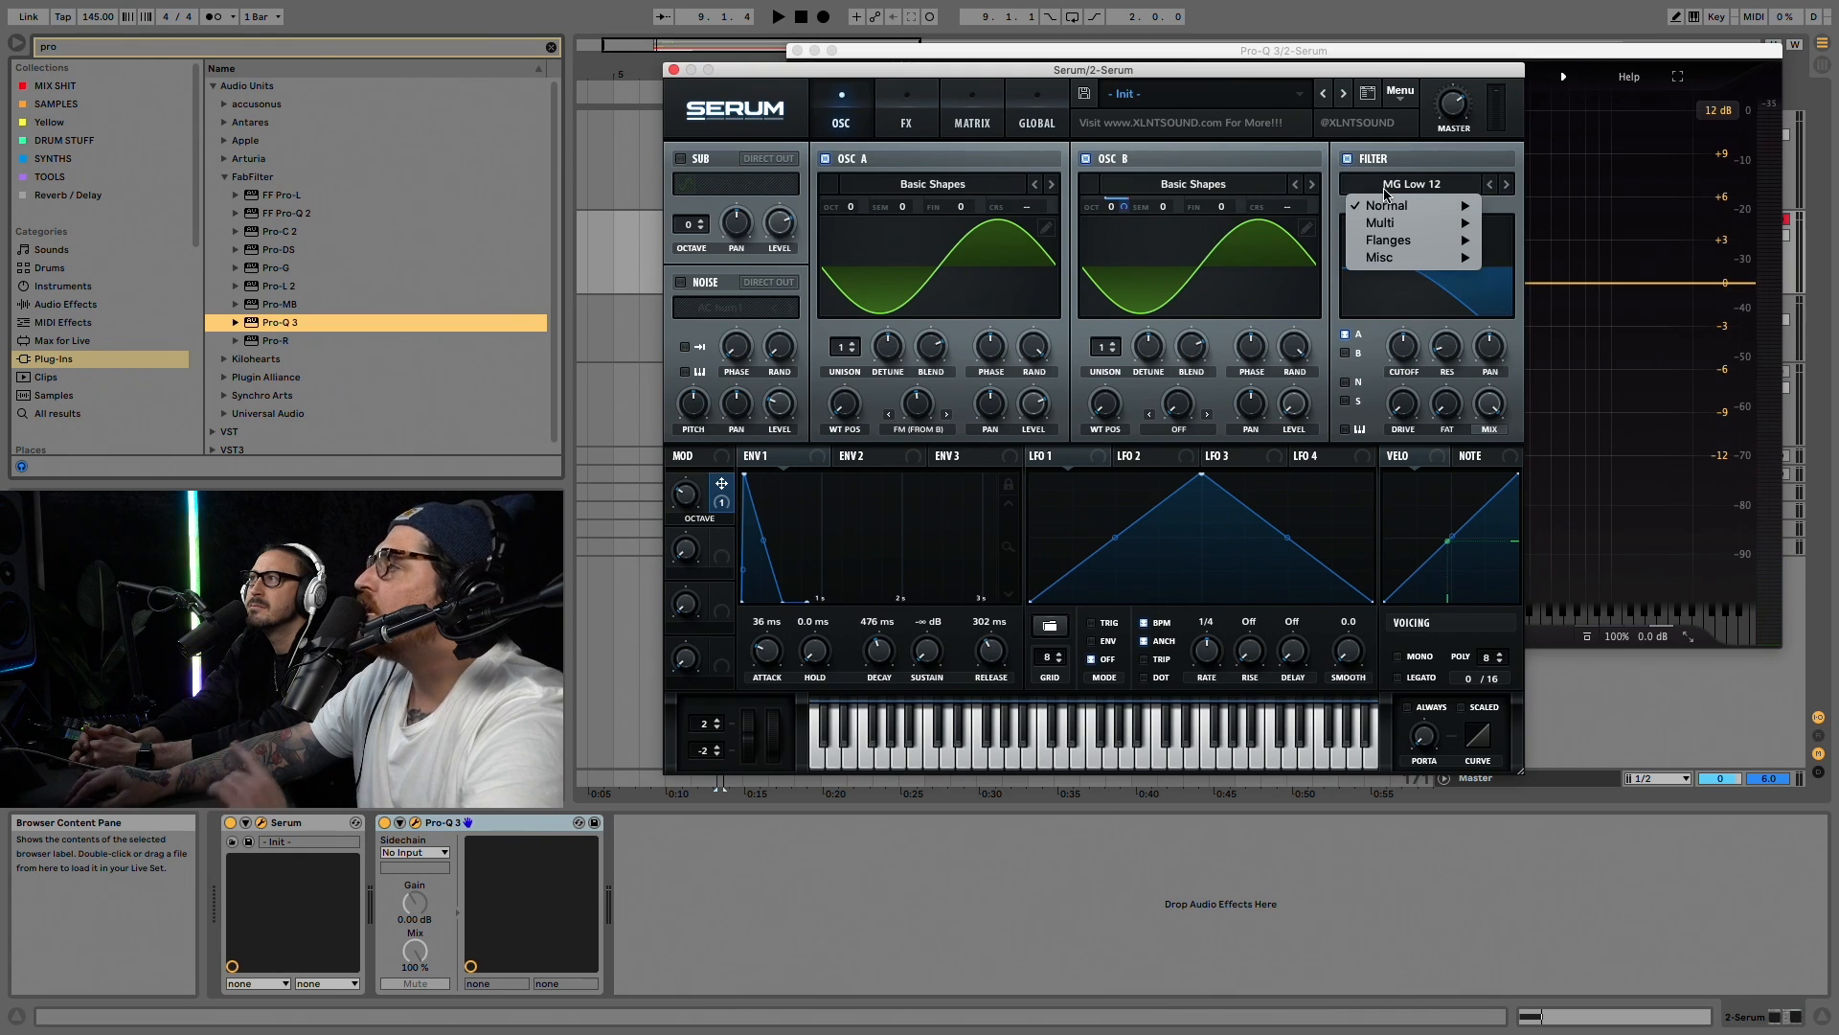
{"action": "mouse_move", "coordinate": [1394, 209]}
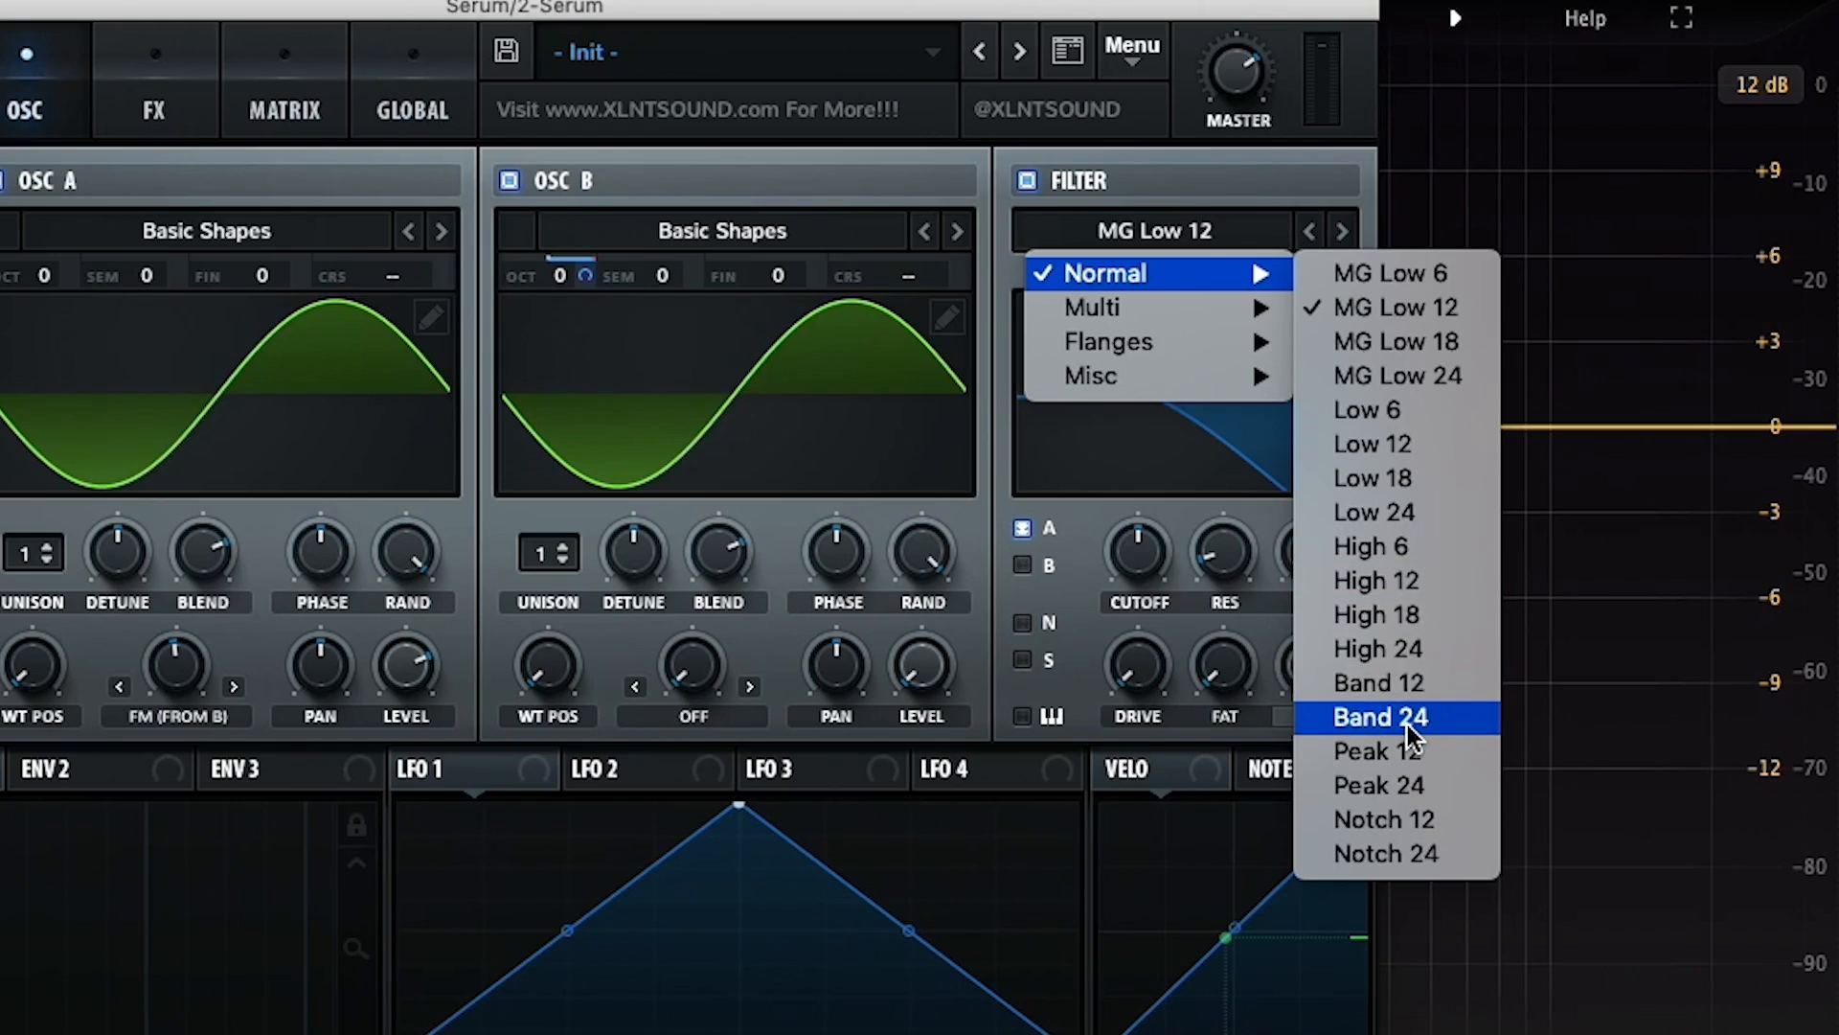
{"action": "left_click", "coordinate": [1552, 431]}
{"action": "left_click_drag", "start_coordinate": [1404, 347], "coordinate": [1394, 395]}
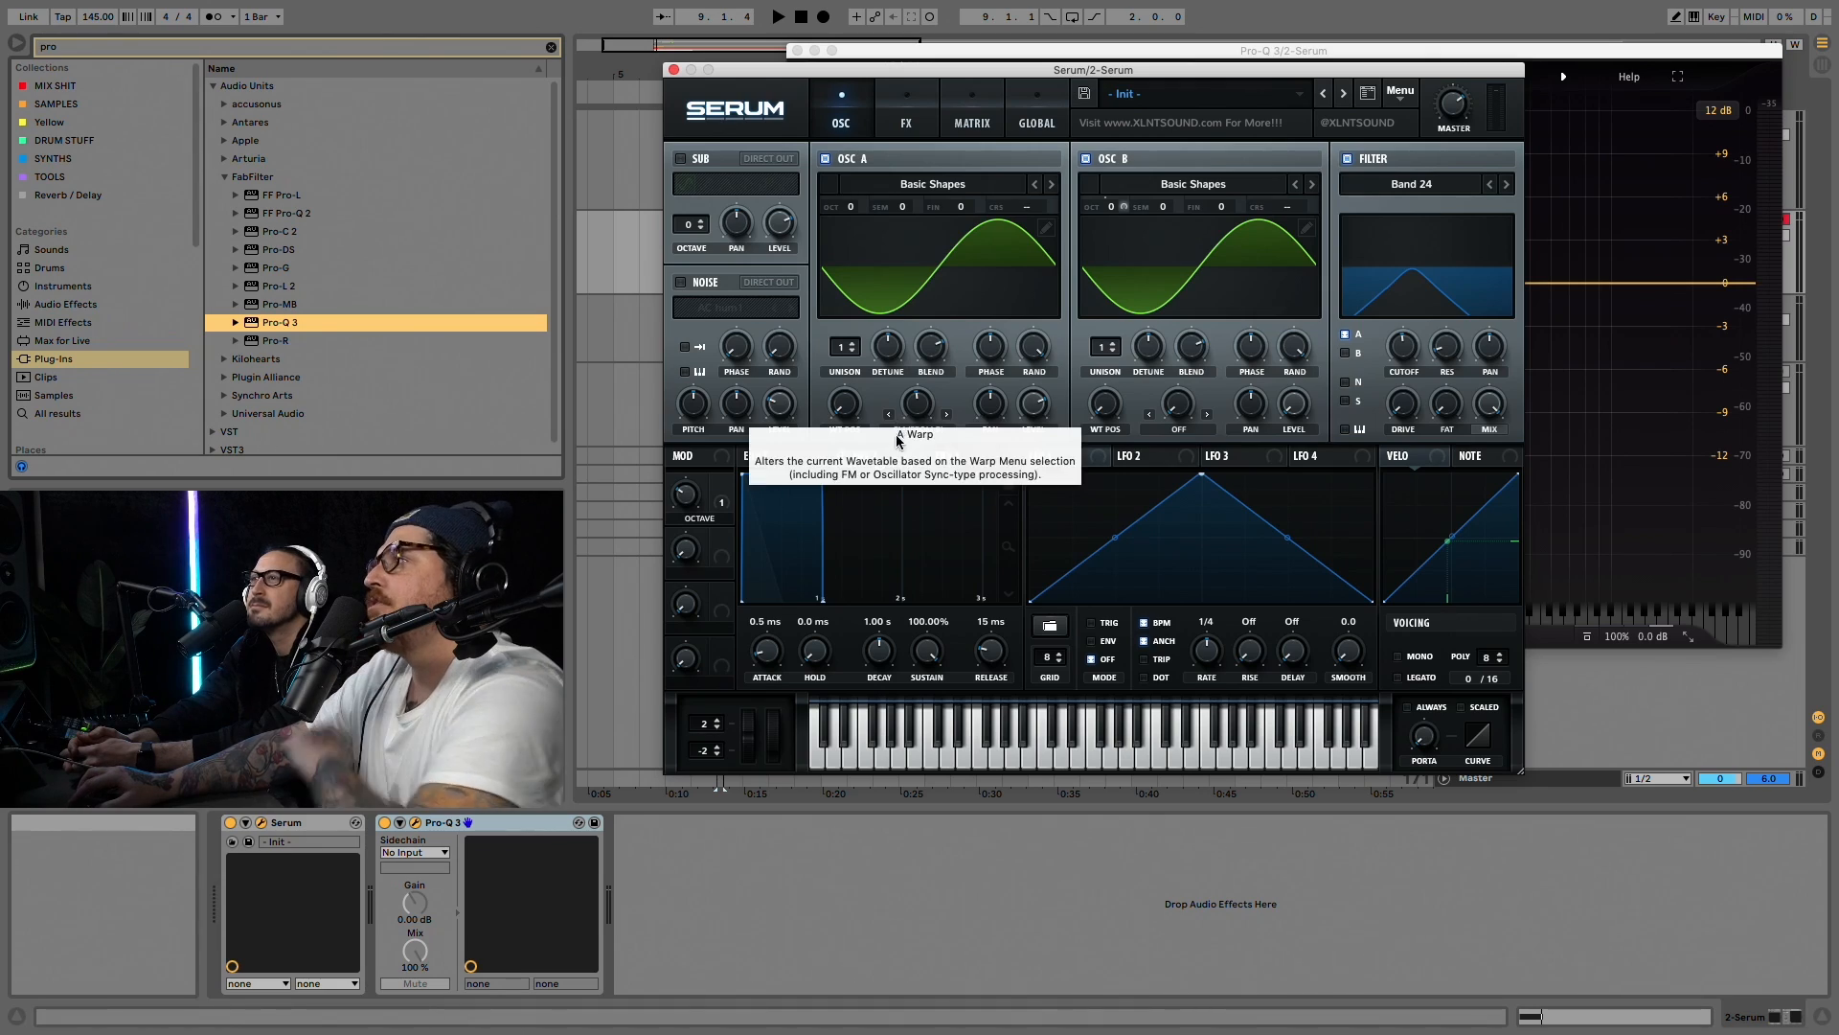
Step: Shape Envelope 2 with a 585 ms decay, 13.93% sustain and 245 ms release, and tune the filter cutoff it modulates during playback
{"action": "left_click_drag", "start_coordinate": [821, 474], "coordinate": [779, 598]}
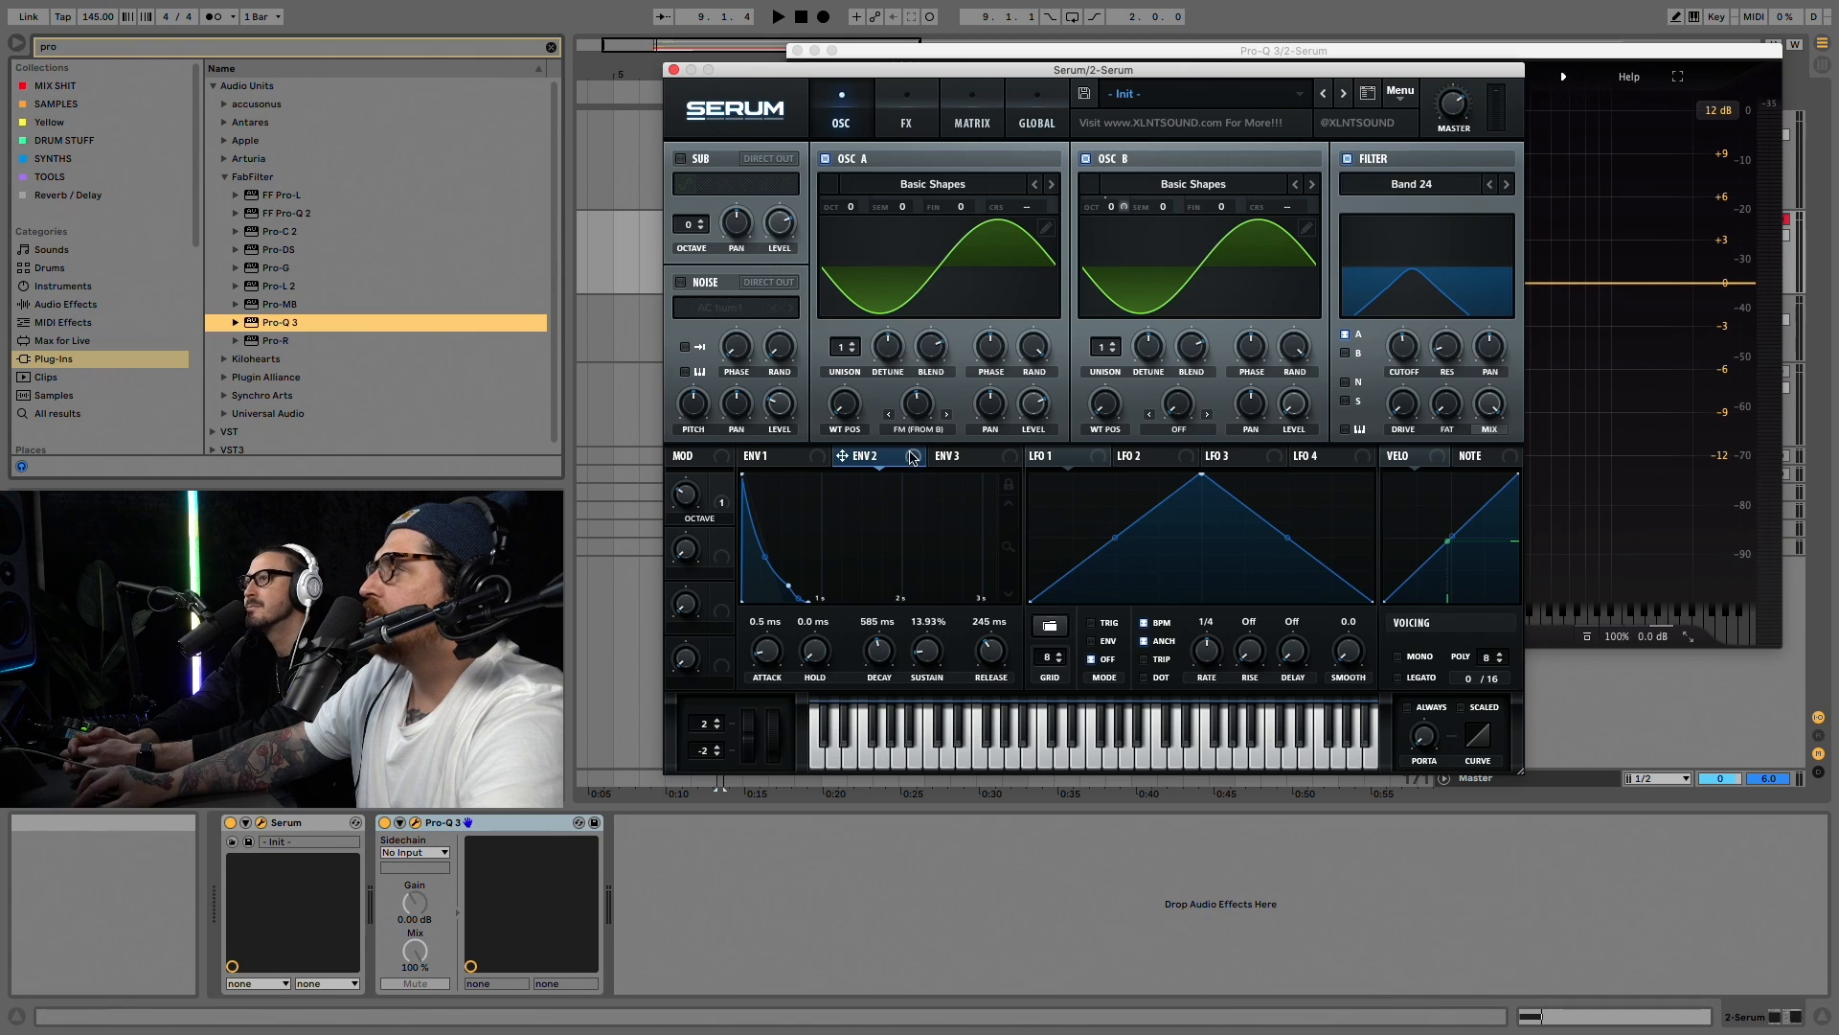
{"action": "left_click_drag", "start_coordinate": [1416, 351], "coordinate": [1405, 356]}
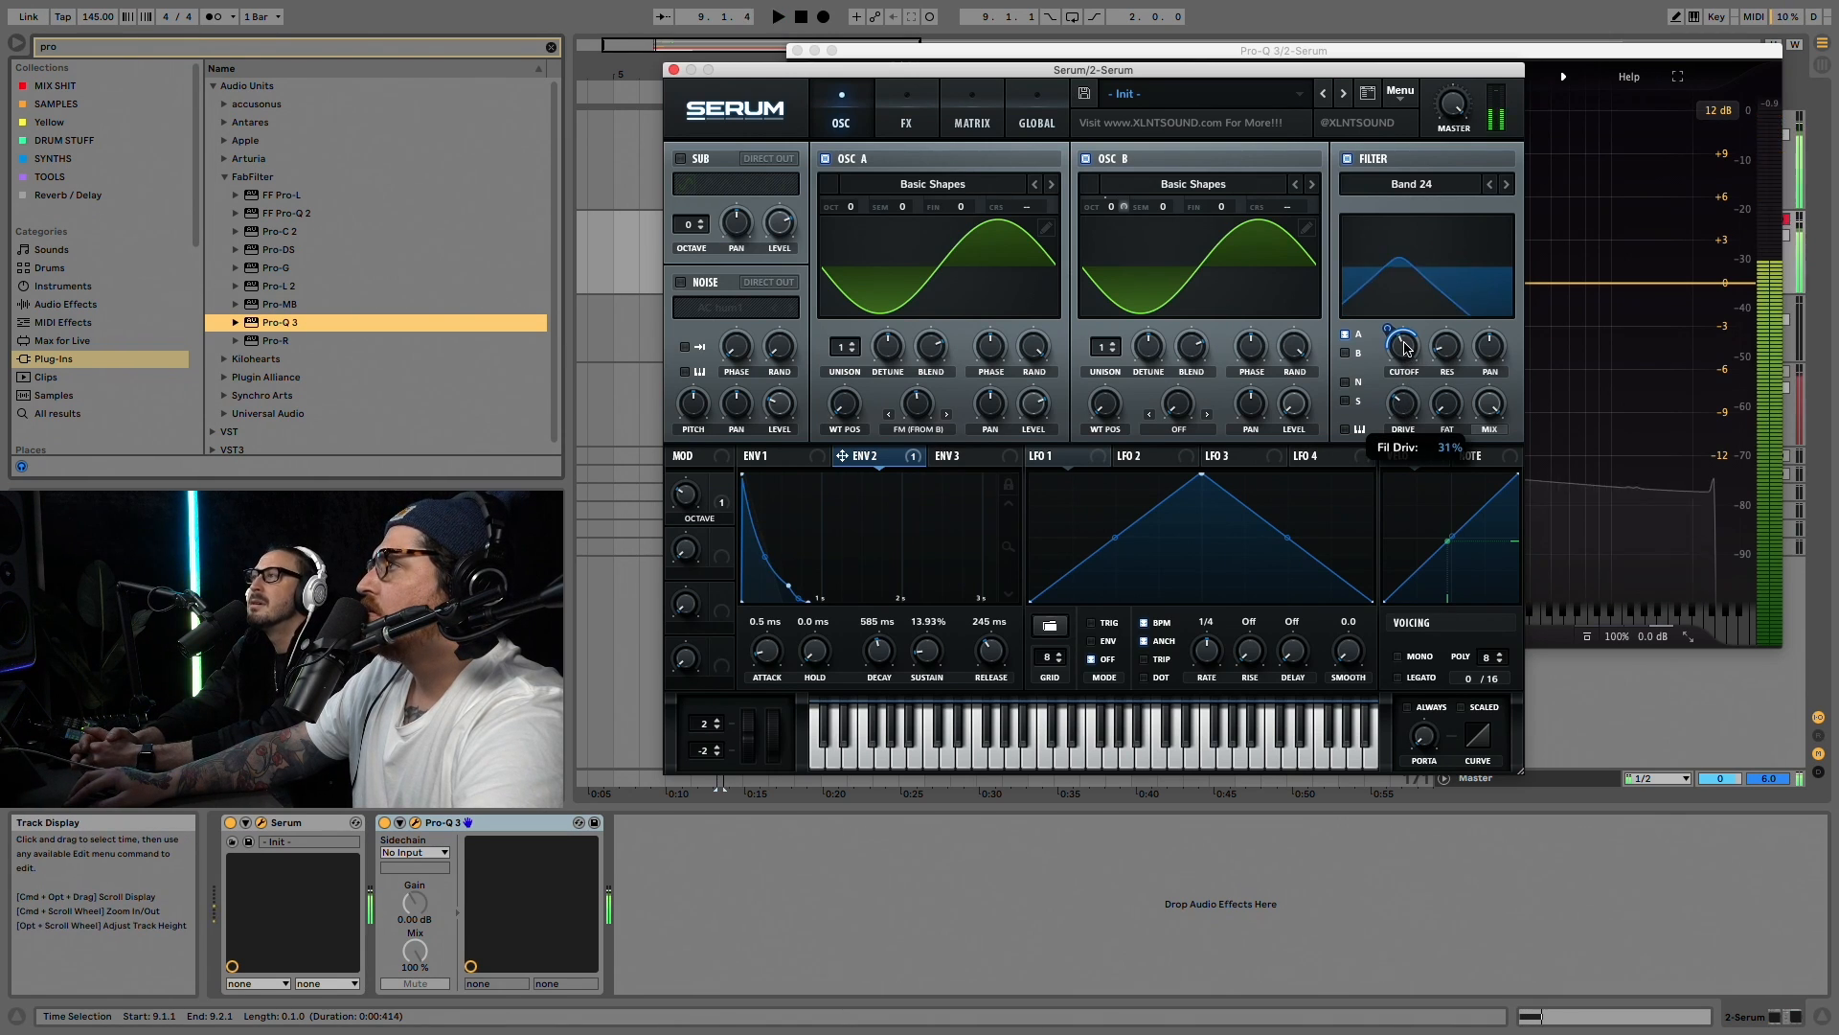
{"action": "key", "text": "space"}
{"action": "scroll", "coordinate": [1443, 339], "scroll_direction": "down", "scroll_amount": 5}
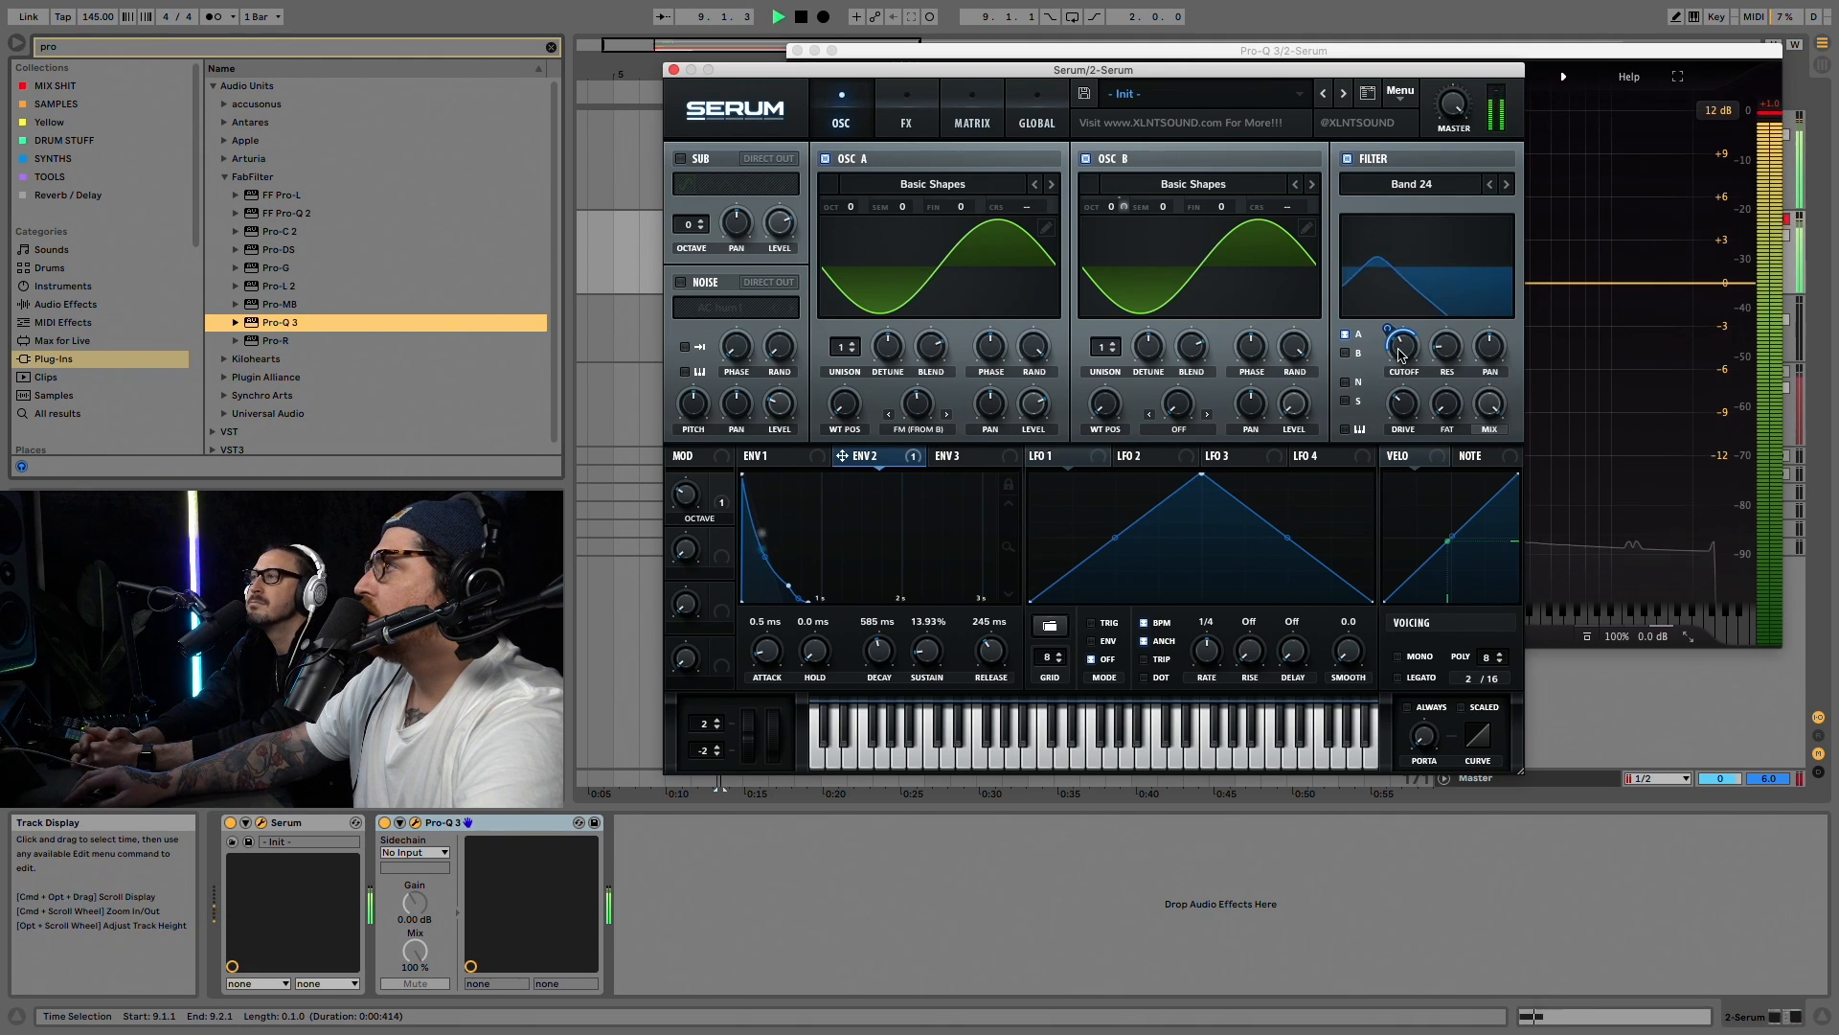
{"action": "key", "text": "space"}
Step: Enable the sub oscillator with a triangle wave and direct output, and adjust the filter drive while auditioning
{"action": "left_click", "coordinate": [680, 158]}
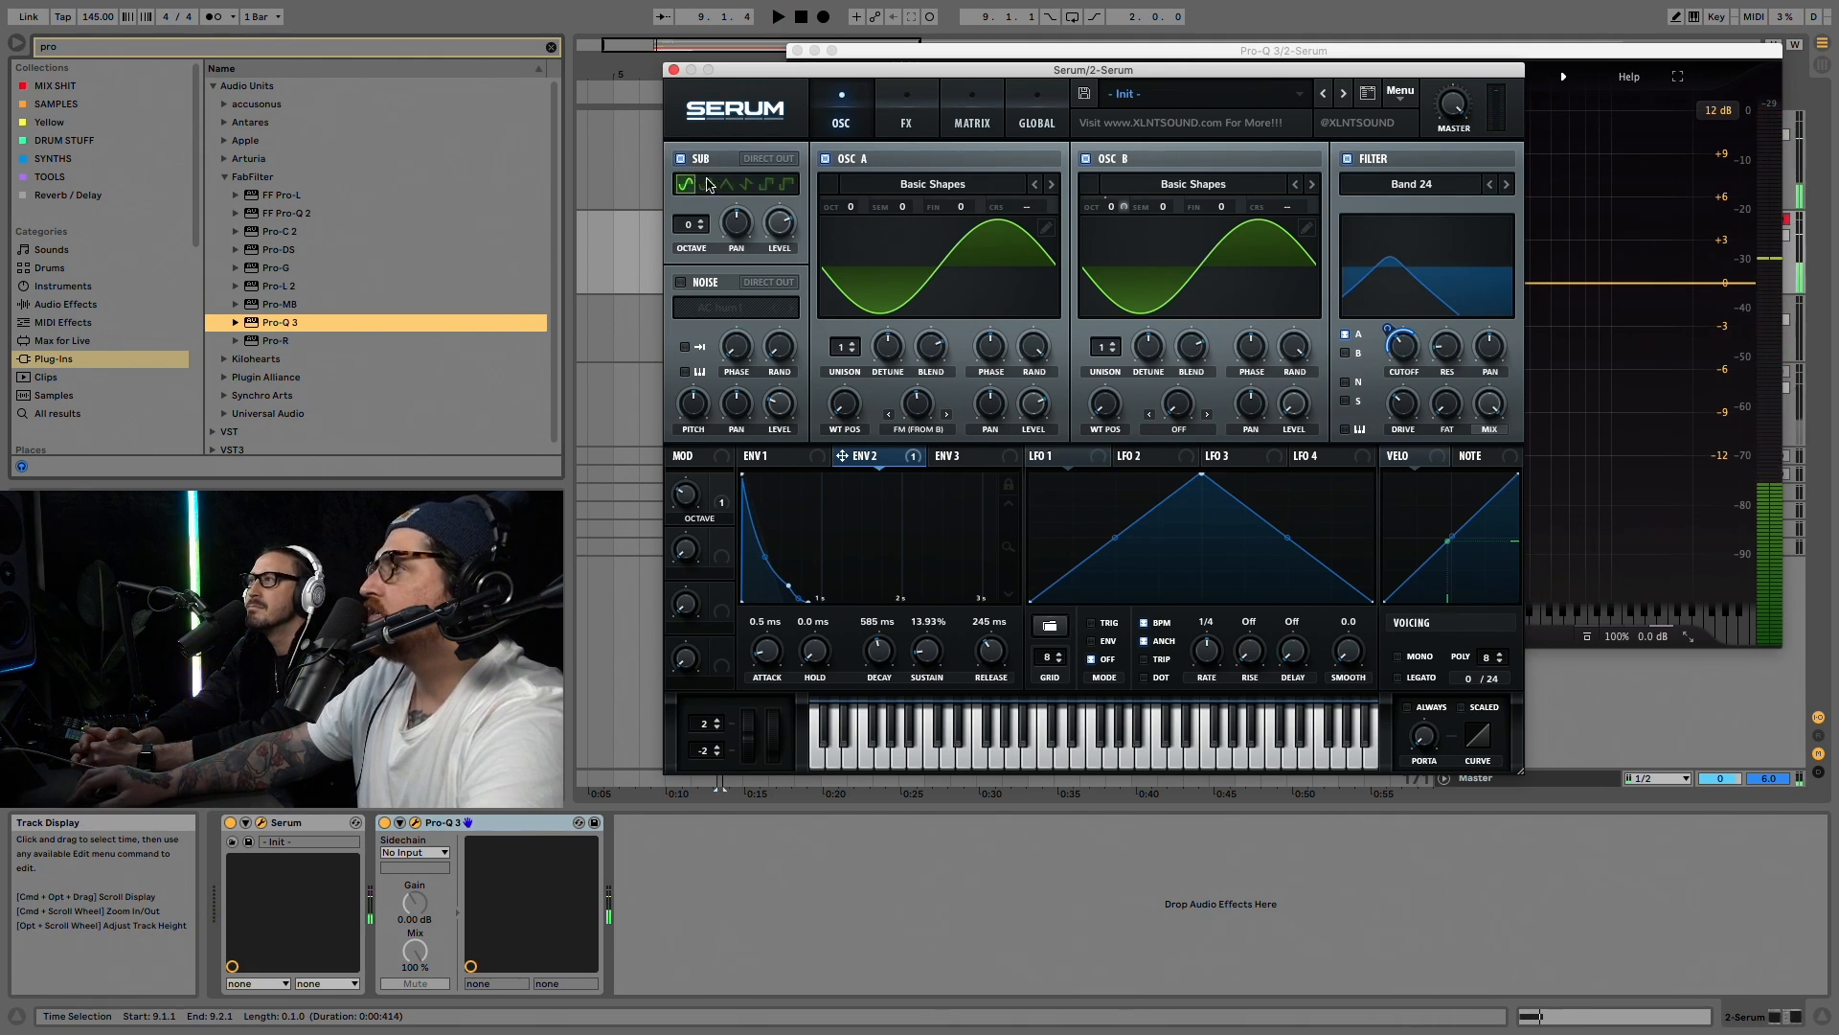
{"action": "left_click", "coordinate": [726, 185]}
{"action": "left_click", "coordinate": [768, 158]}
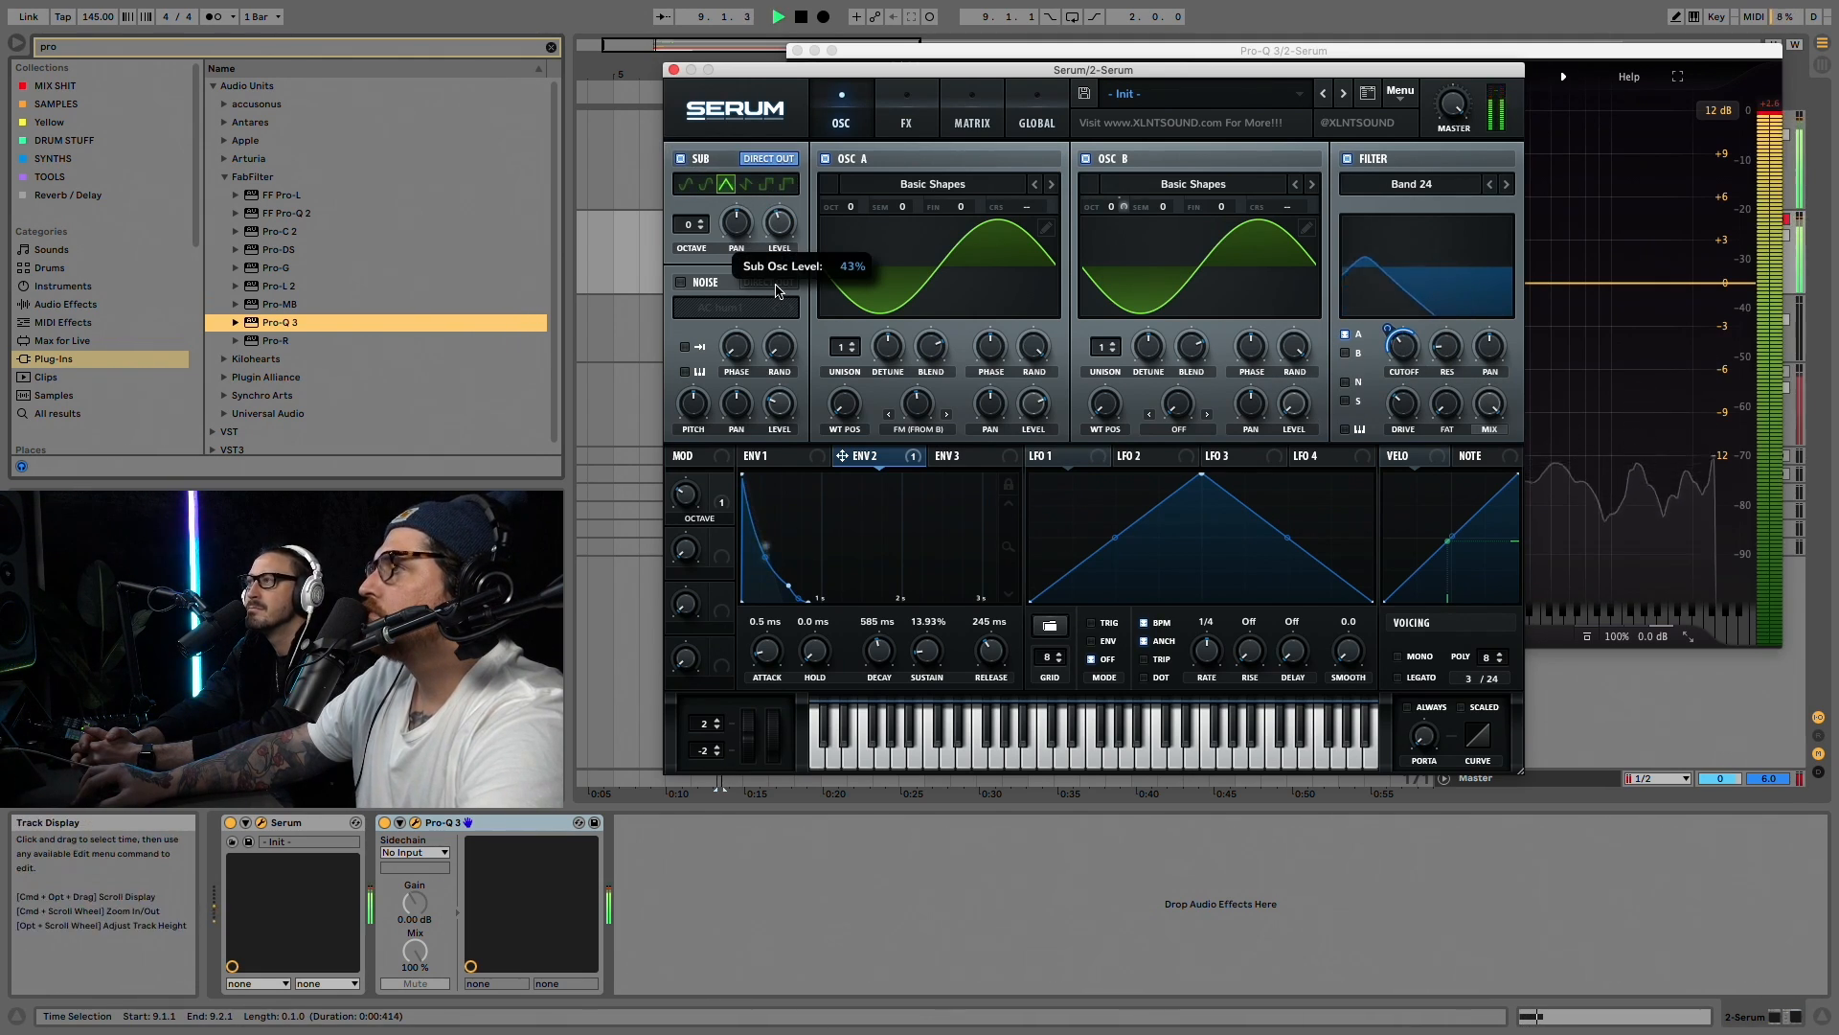
{"action": "key", "text": "space"}
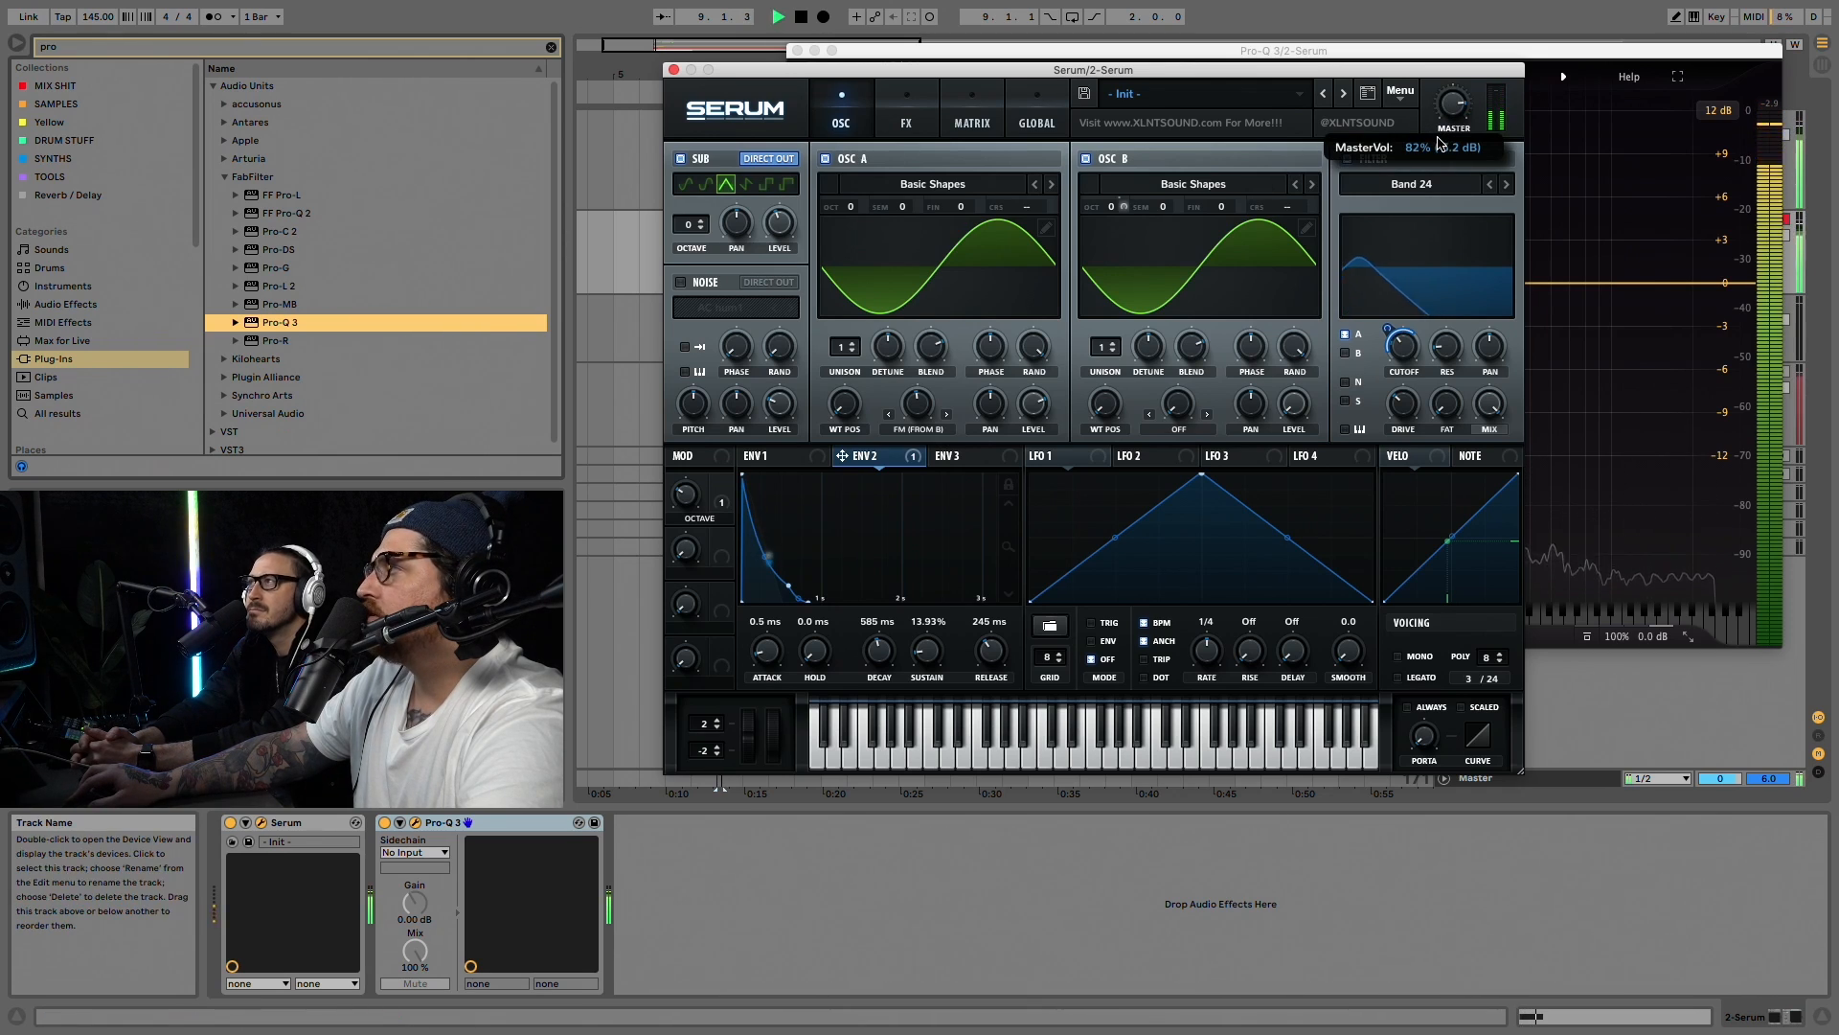
{"action": "left_click_drag", "start_coordinate": [1415, 421], "coordinate": [1410, 238]}
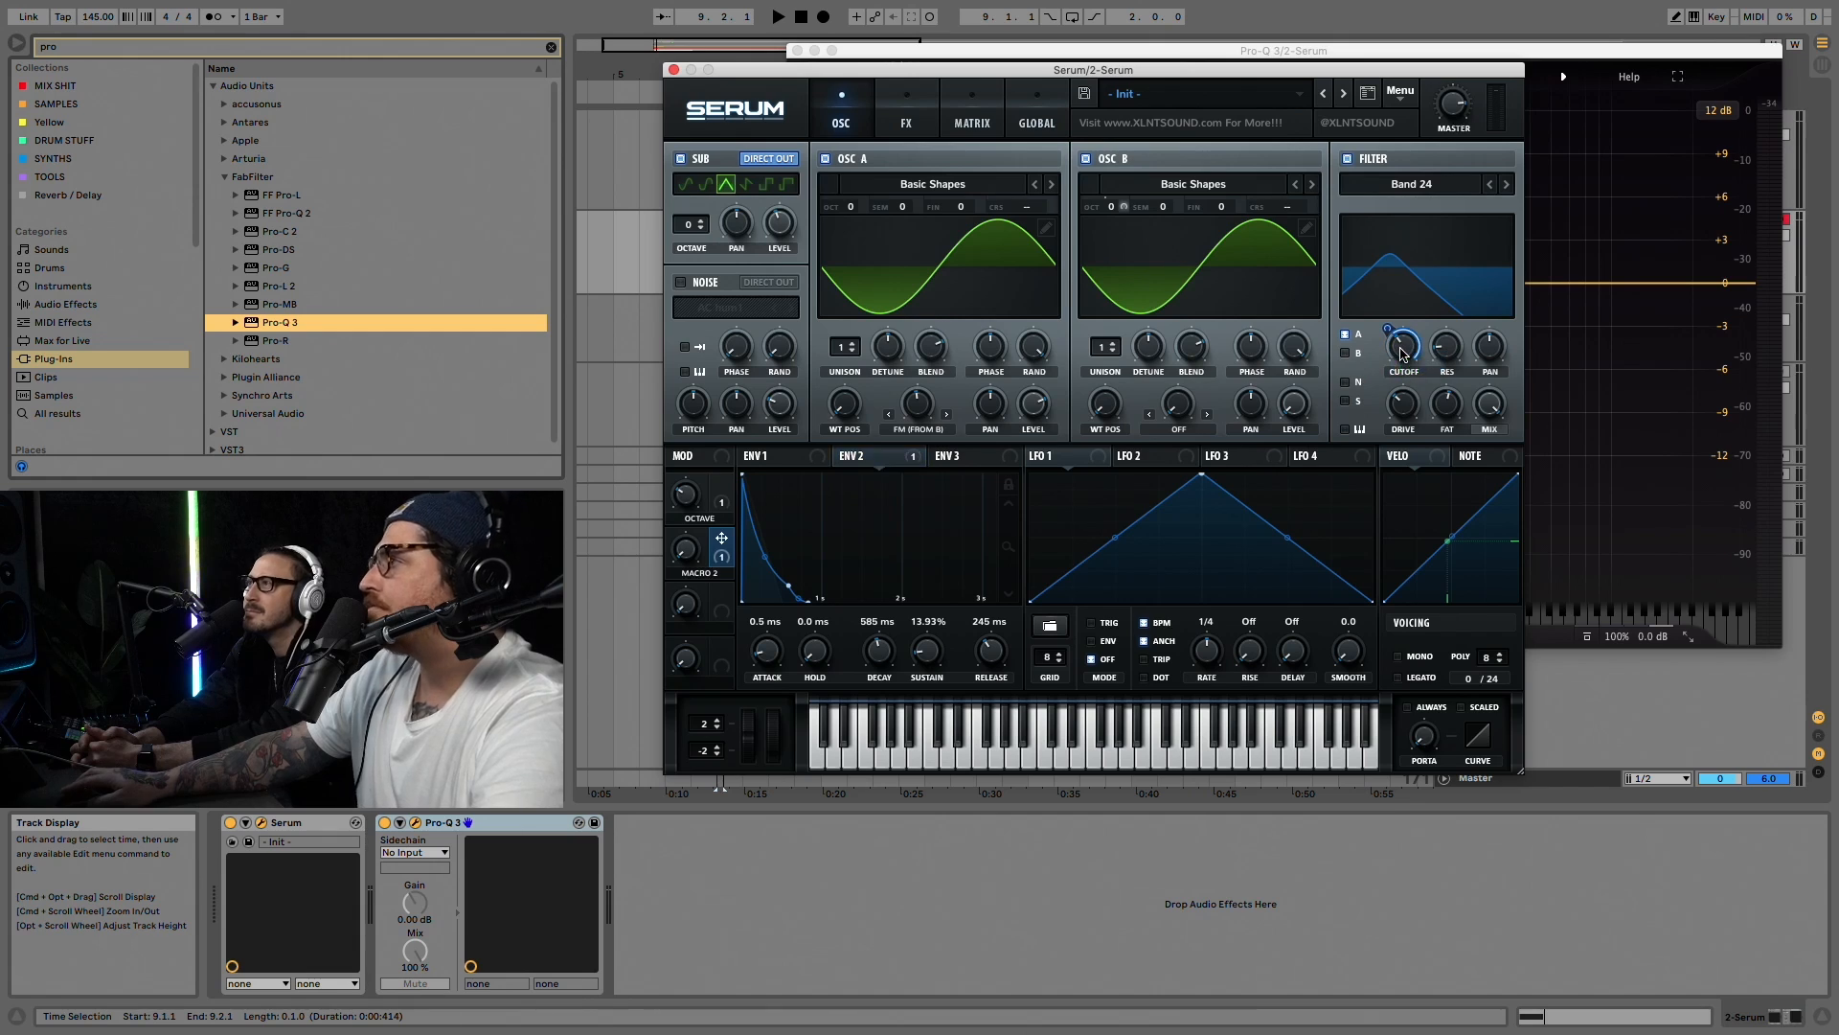
Step: Set Macro 2's modulation of the filter cutoff to 22 while auditioning and rename the macro CUTODD
{"action": "key", "text": "space"}
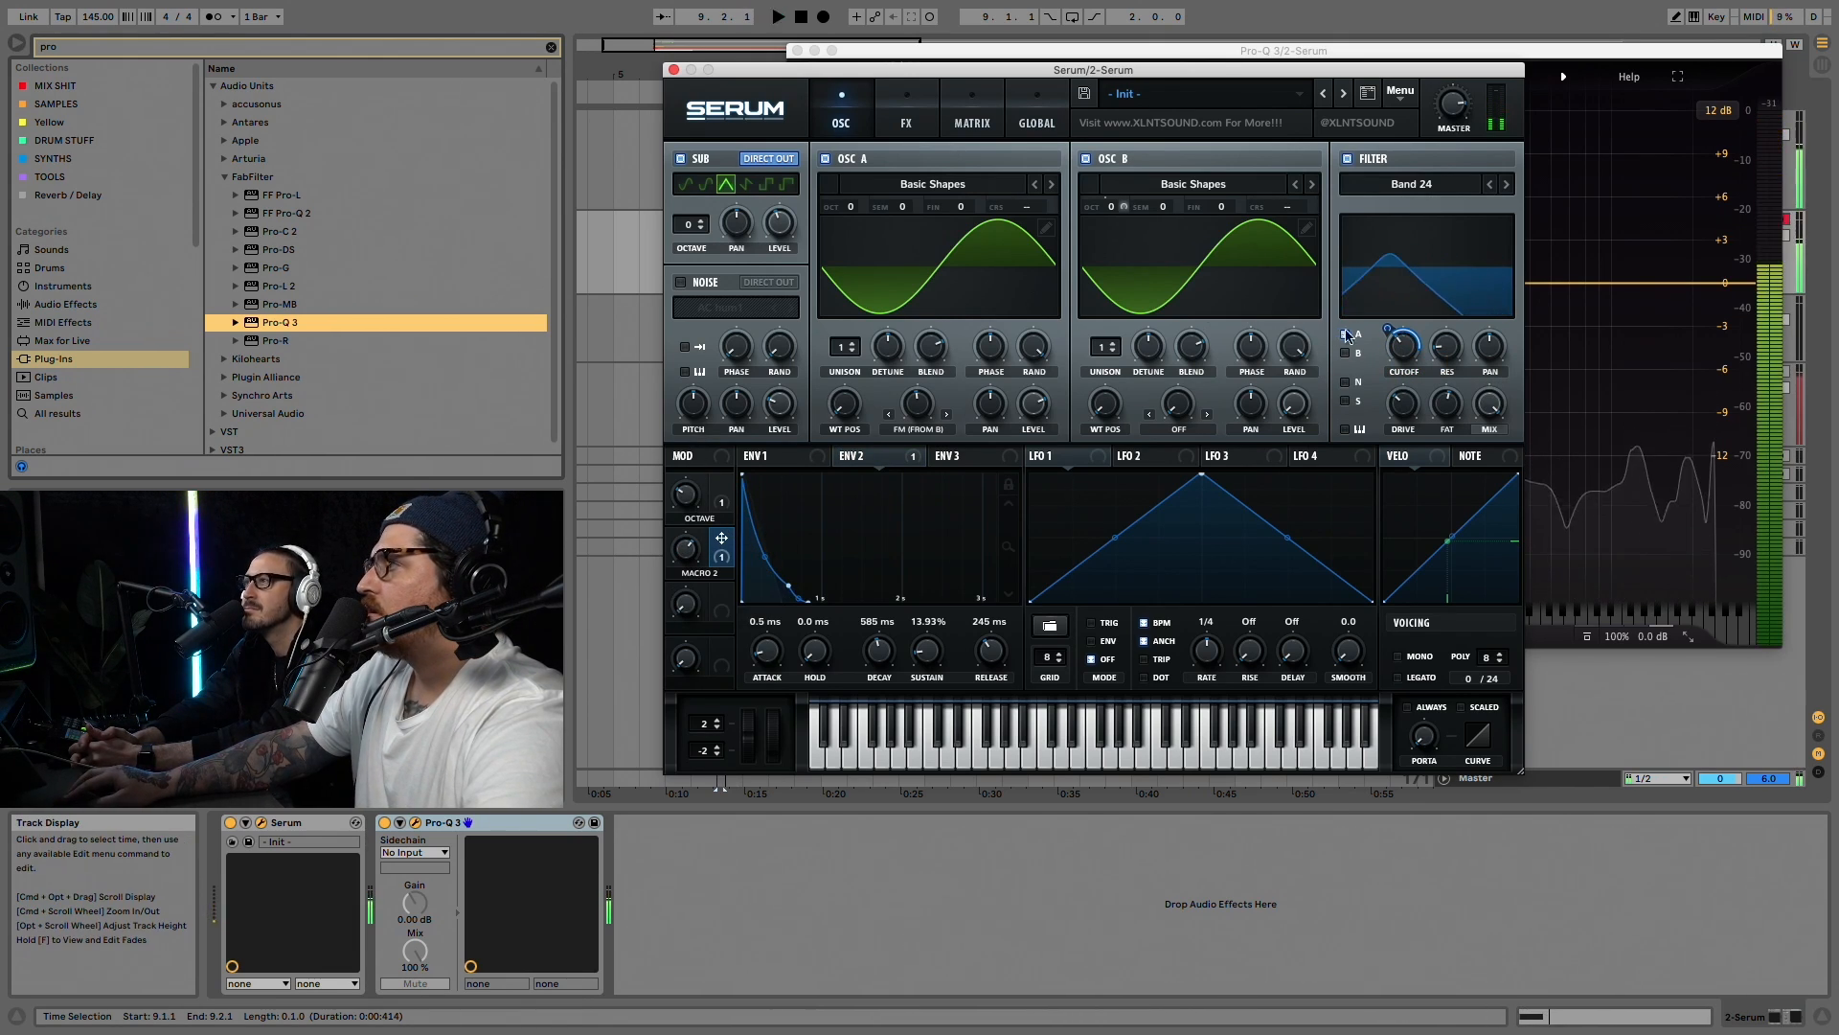
{"action": "mouse_move", "coordinate": [1383, 353]}
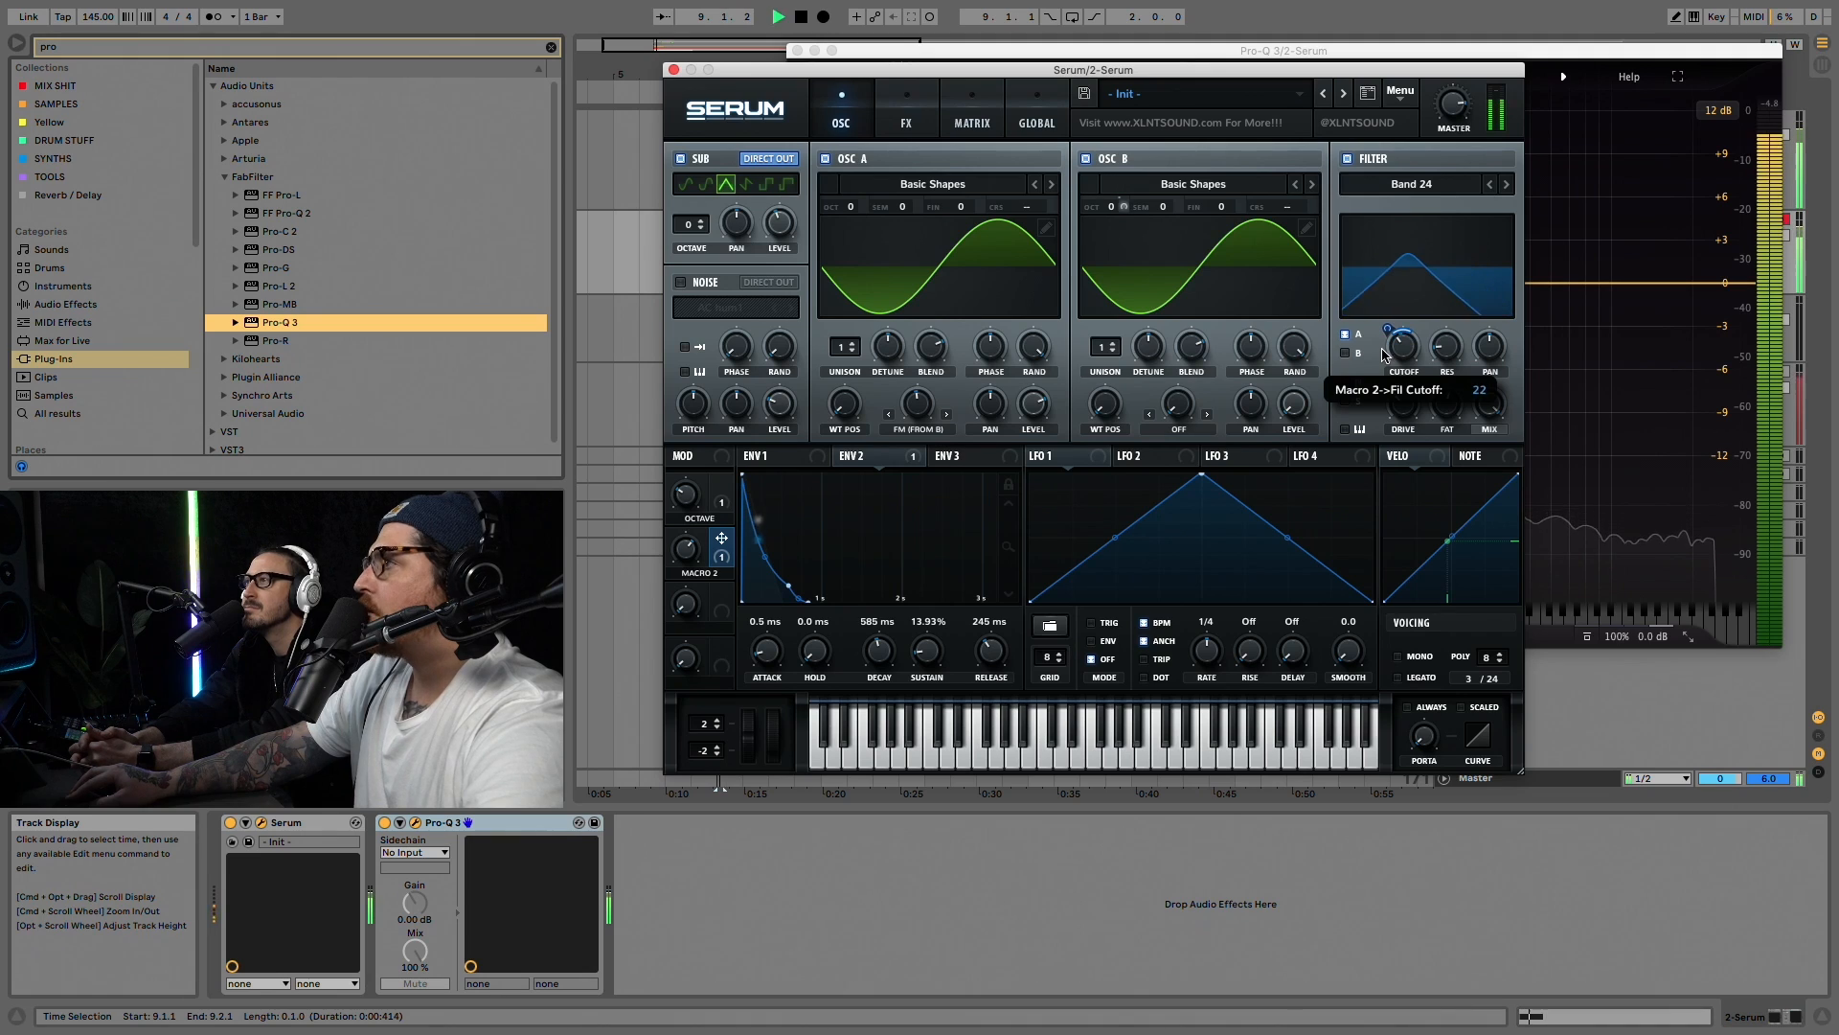
{"action": "key", "text": "space"}
{"action": "double_click", "coordinate": [698, 573]}
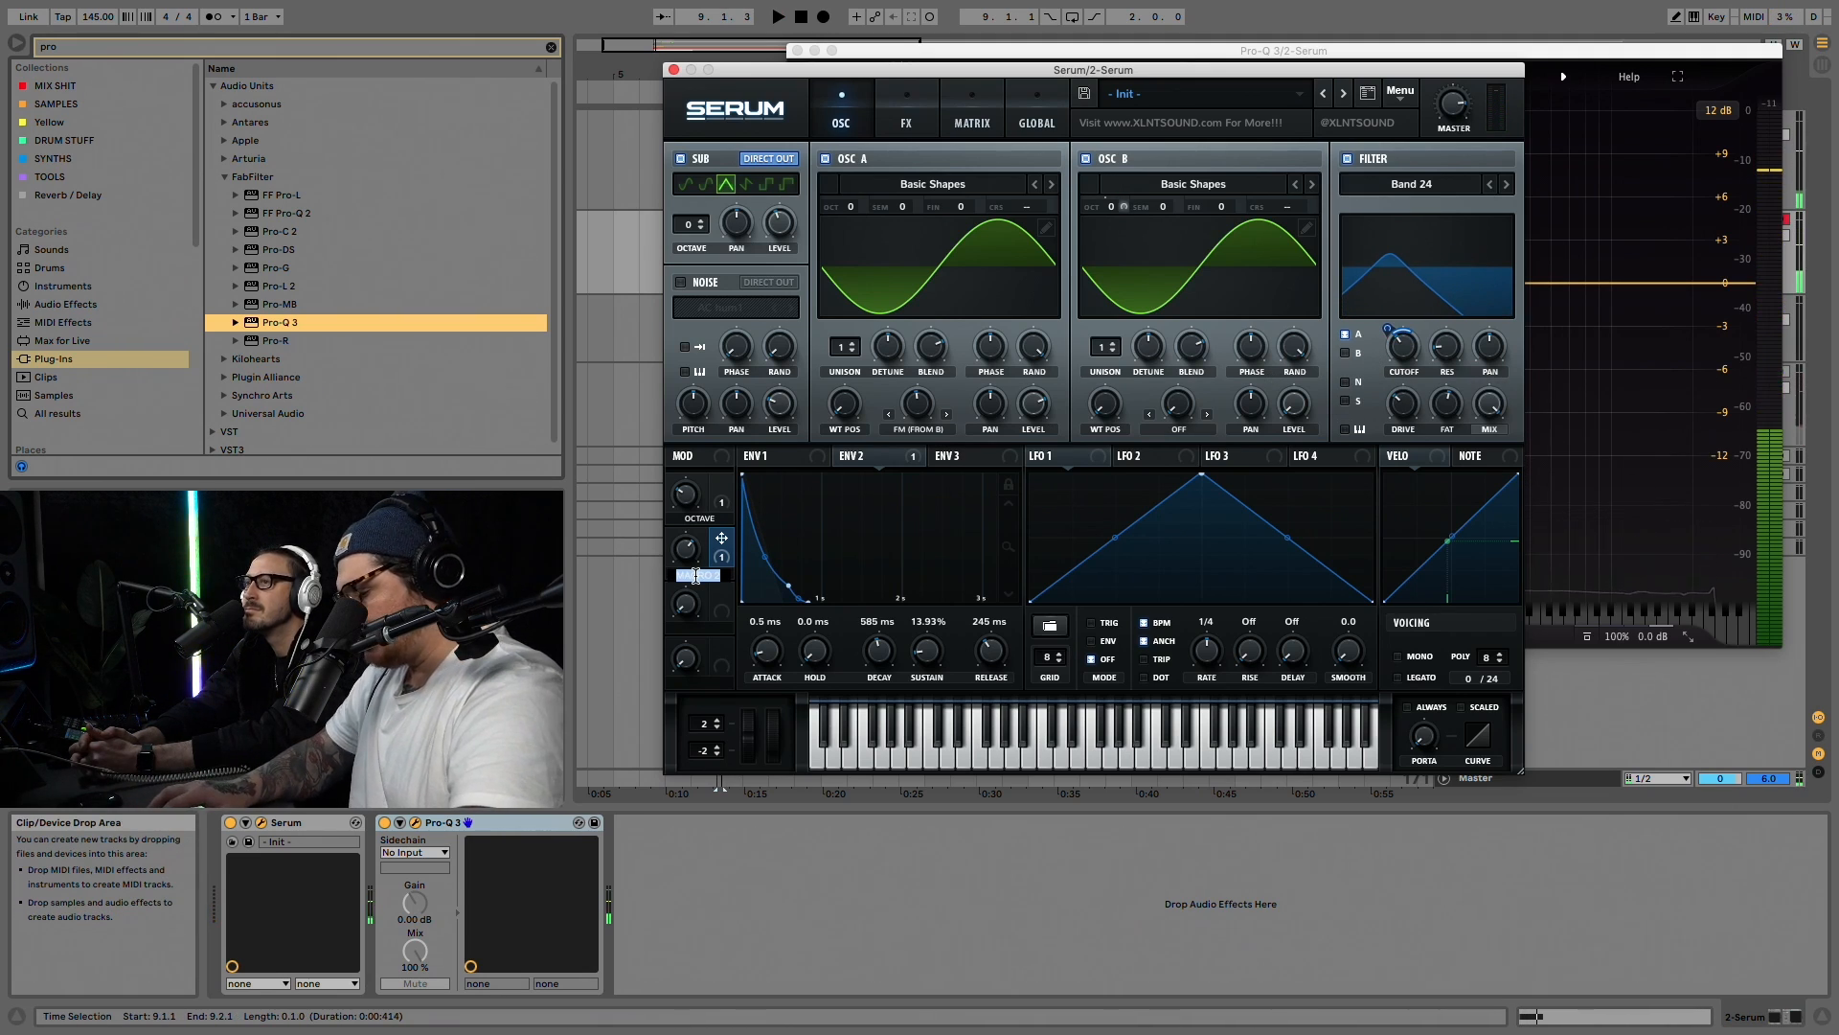
{"action": "type", "text": "CUTODD"}
{"action": "key", "text": "Return"}
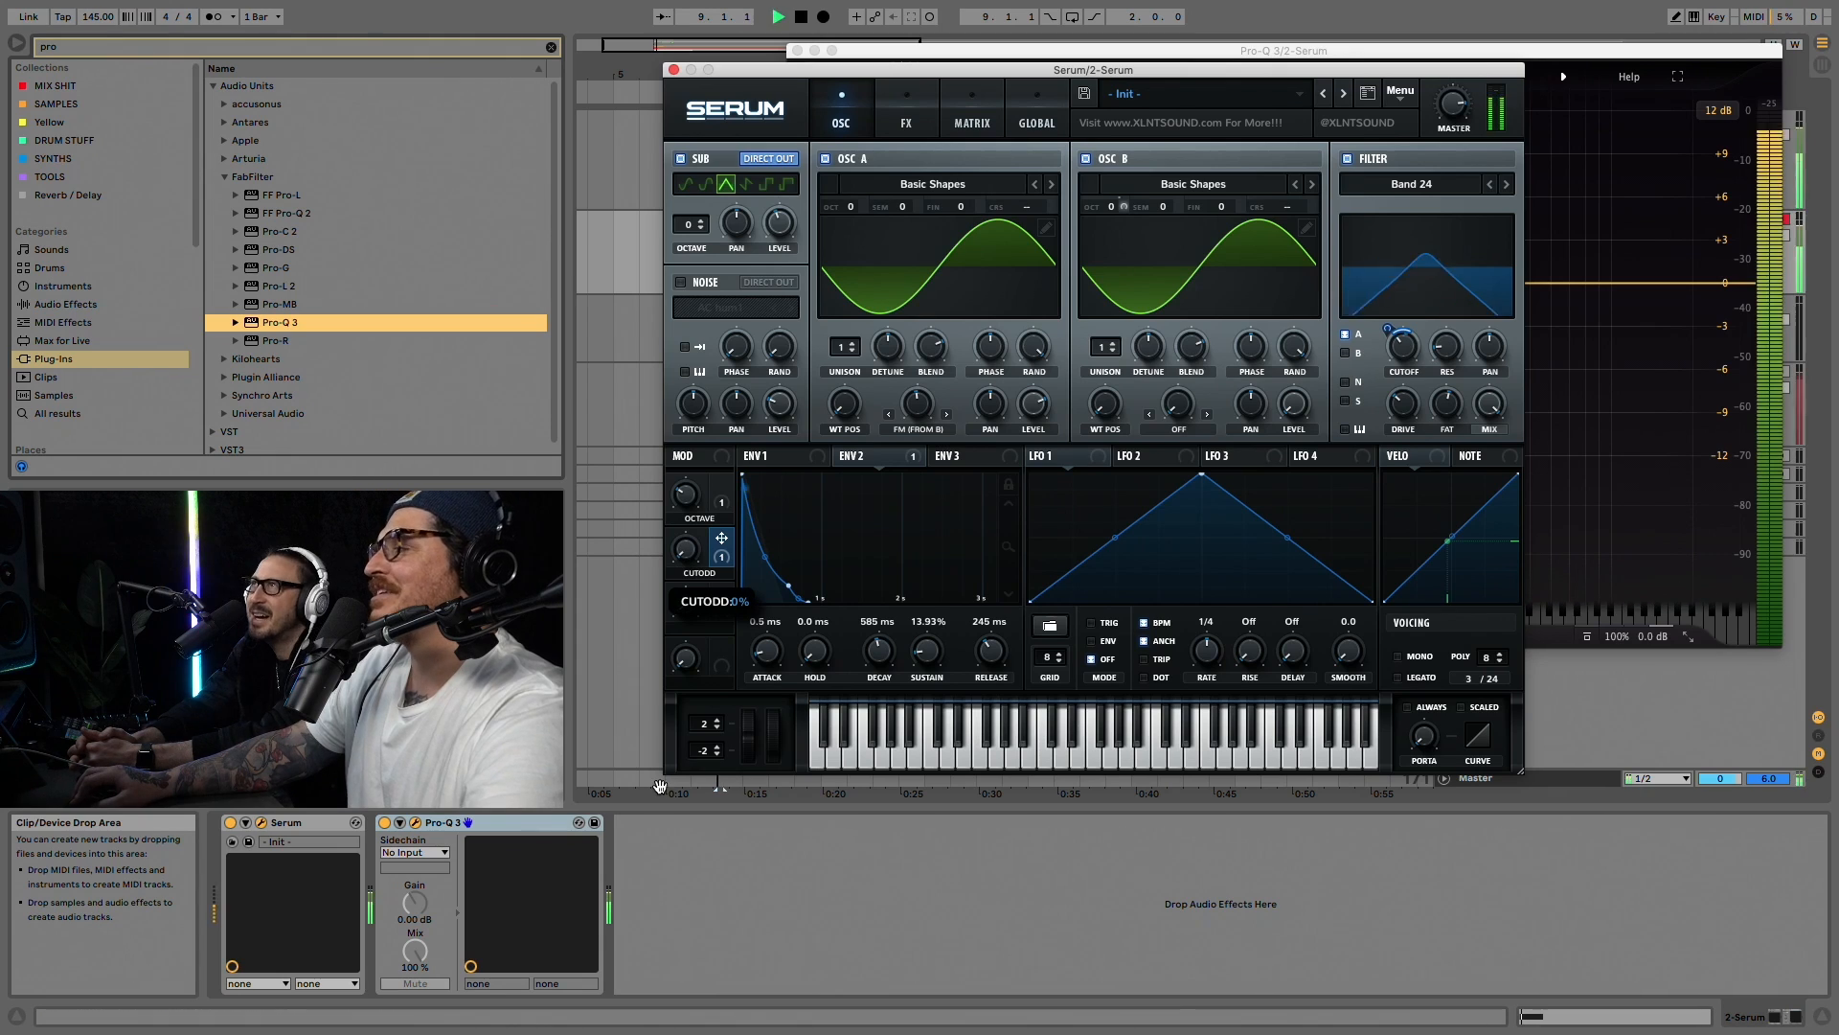
Step: Enable Tube distortion in Serum's effects and adjust its drive and mix
{"action": "left_click", "coordinate": [918, 109]}
{"action": "left_click", "coordinate": [849, 115]}
{"action": "left_click", "coordinate": [910, 90]}
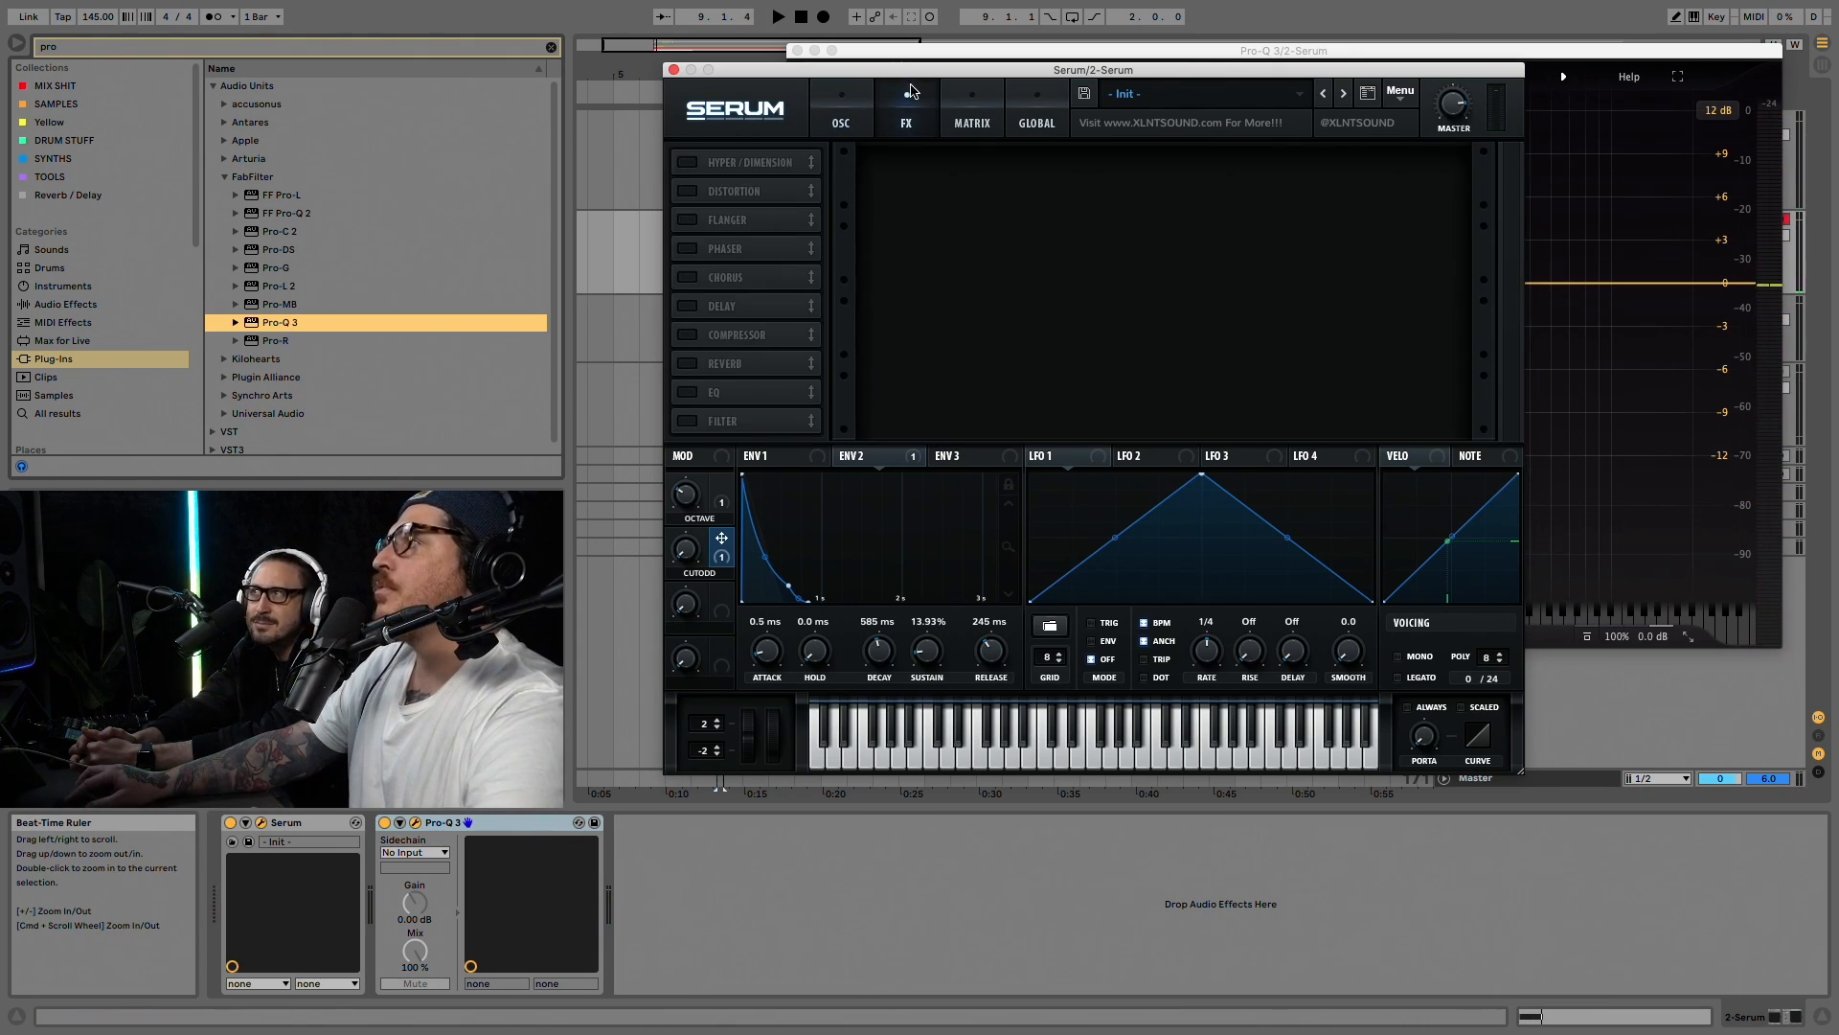
{"action": "left_click", "coordinate": [687, 191]}
{"action": "left_click_drag", "start_coordinate": [1309, 165], "coordinate": [1306, 143]}
{"action": "left_click_drag", "start_coordinate": [1430, 172], "coordinate": [1435, 260]}
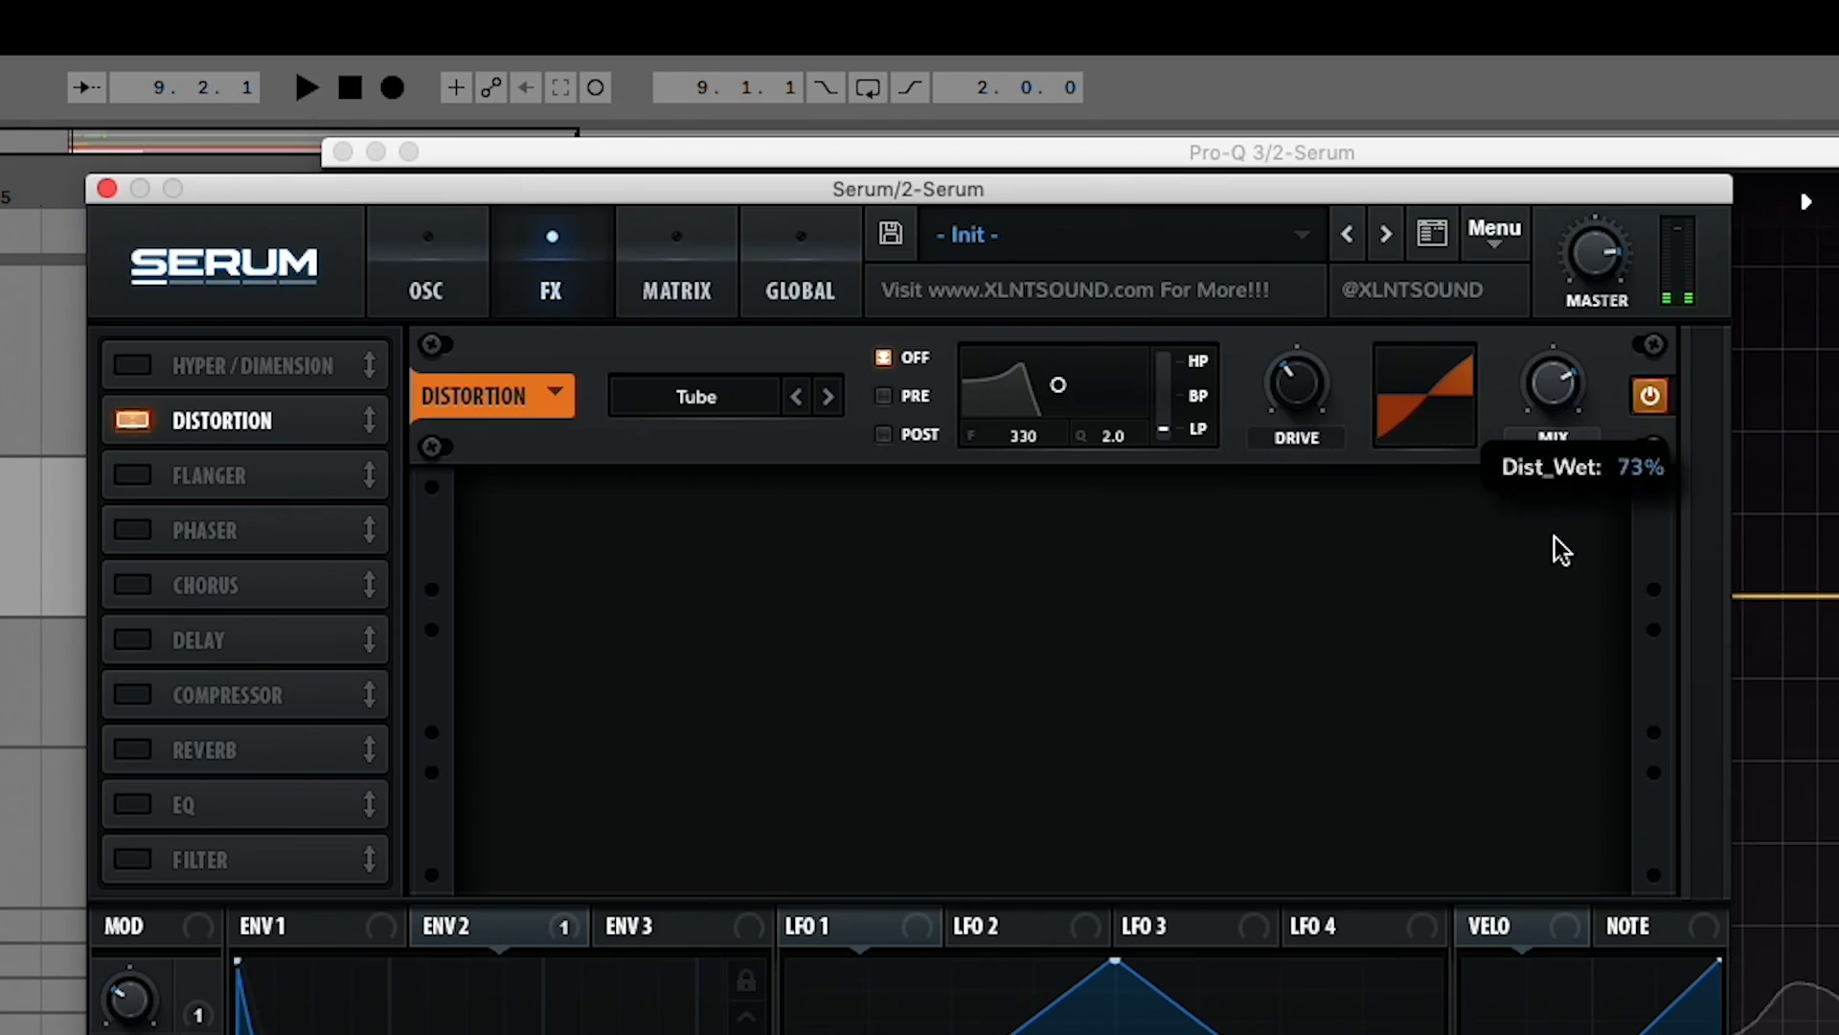
{"action": "left_click_drag", "start_coordinate": [1562, 551], "coordinate": [1540, 607]}
Step: Enable the multiband compressor, audition it, and place it directly after the distortion in the effects chain
{"action": "left_click", "coordinate": [426, 268]}
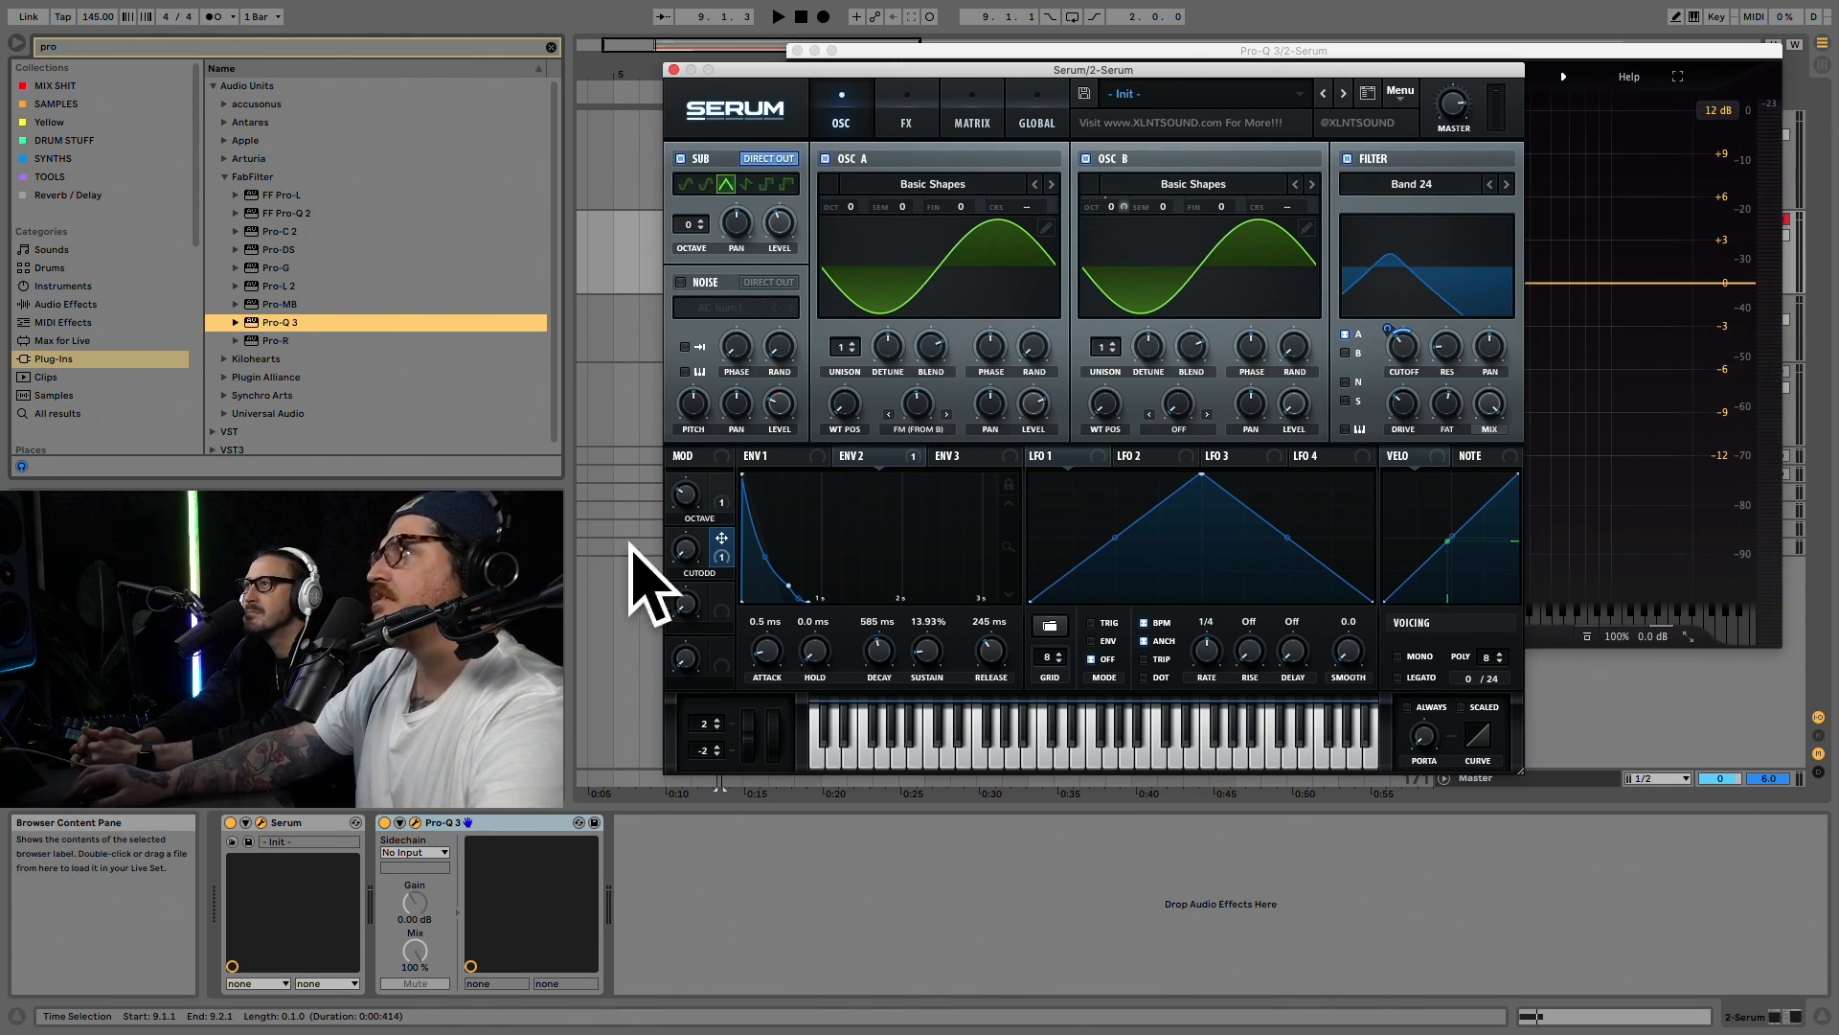
{"action": "key", "text": "space"}
{"action": "left_click", "coordinate": [909, 118]}
{"action": "key", "text": "space"}
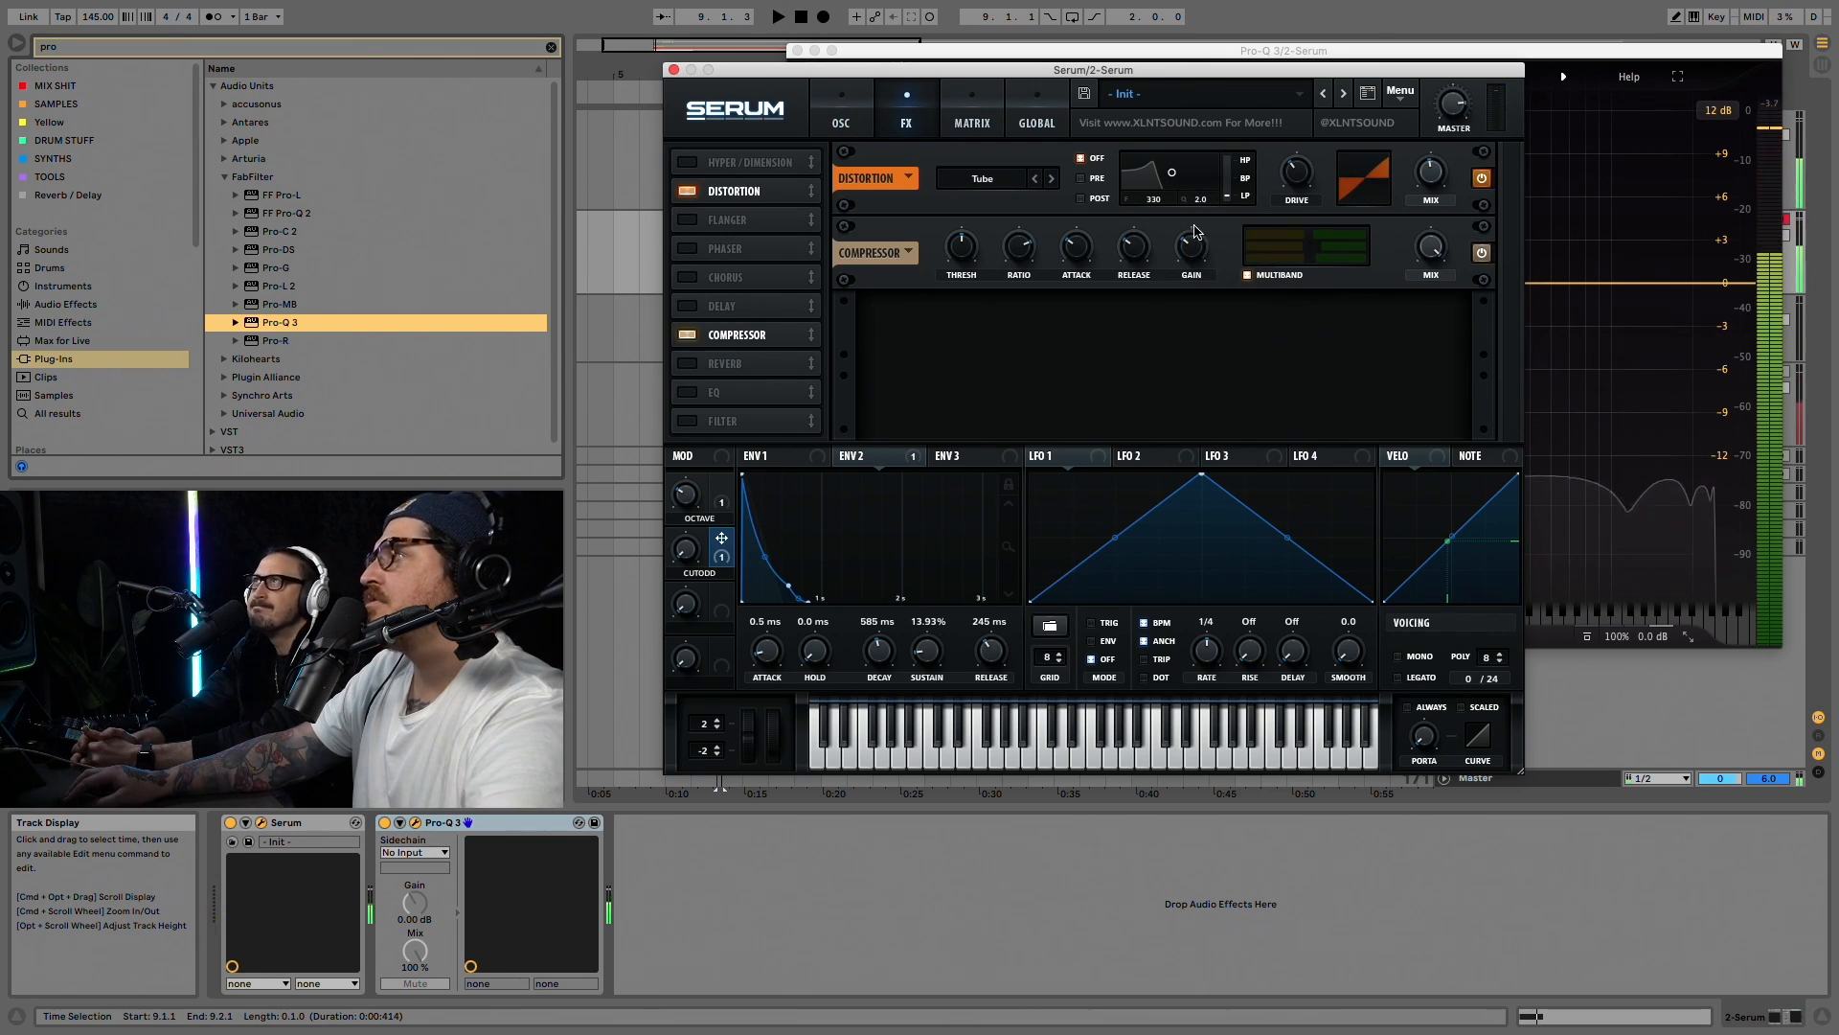
{"action": "left_click_drag", "start_coordinate": [792, 332], "coordinate": [819, 200]}
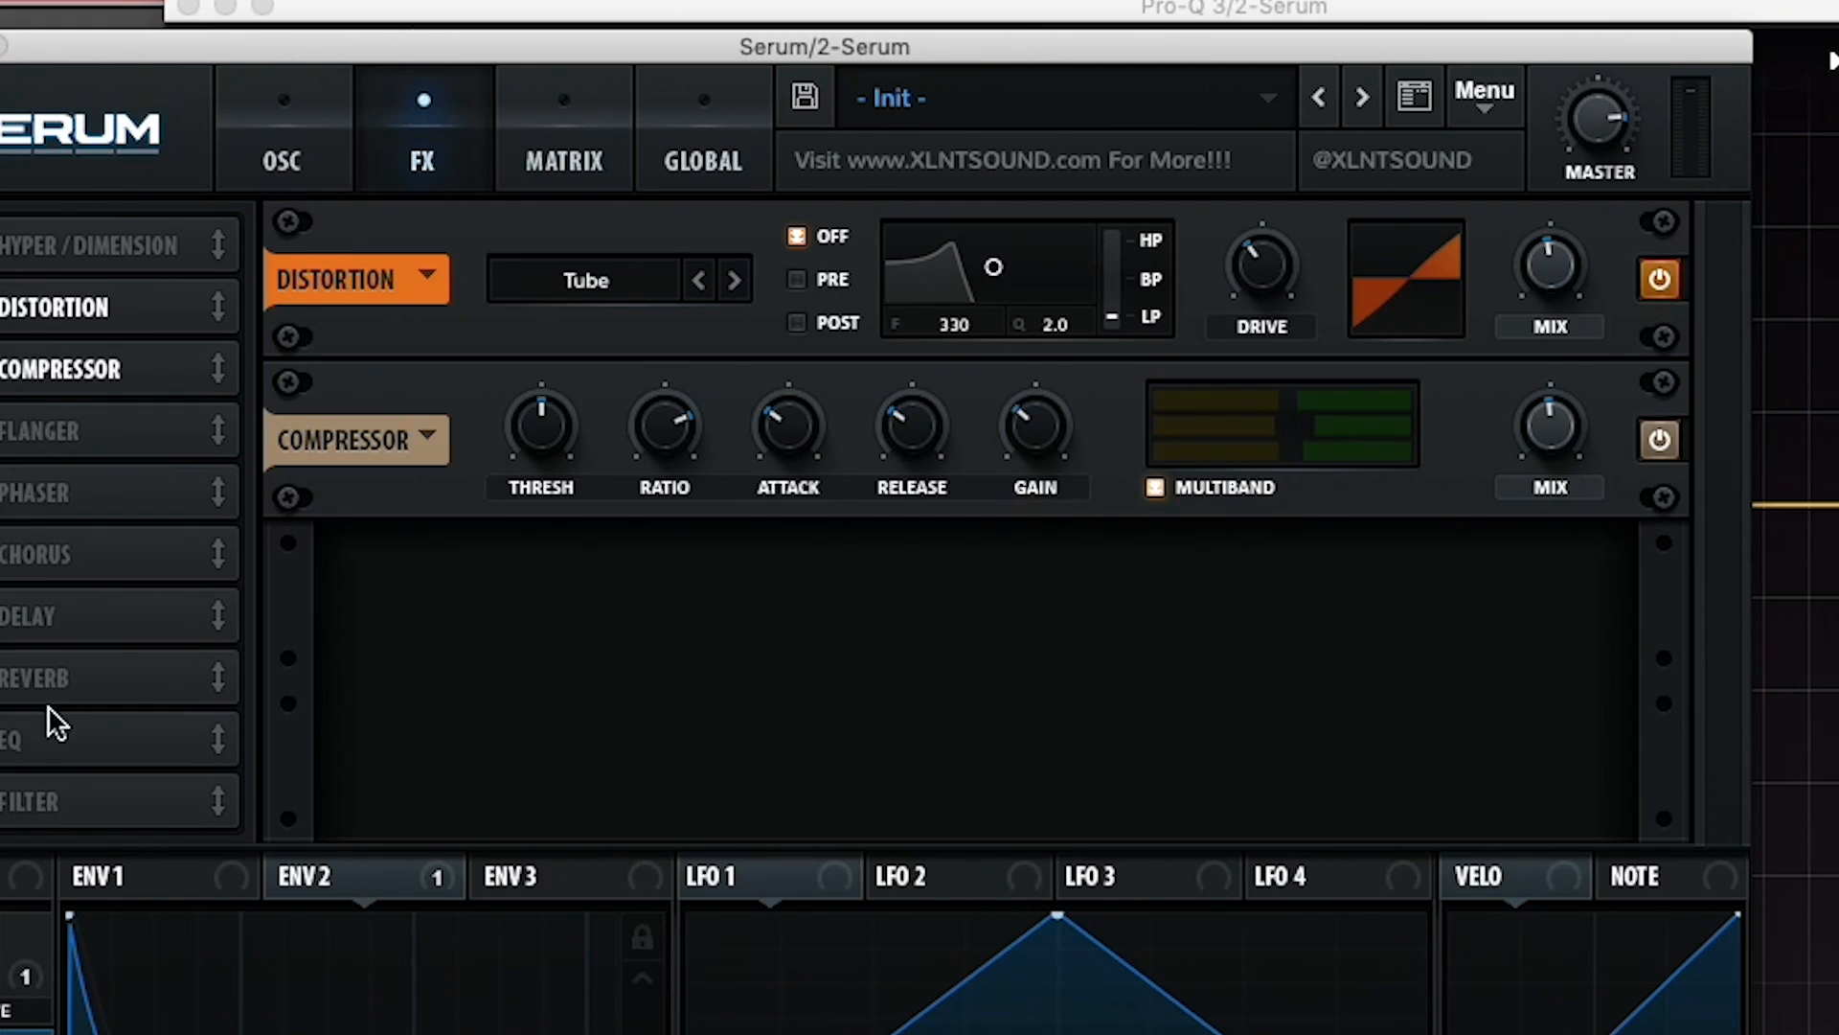
Step: Add the EQ with a low-pass high band, adjust its Q, and modulate the high-band frequency with Envelope 2
{"action": "left_click", "coordinate": [1093, 639]}
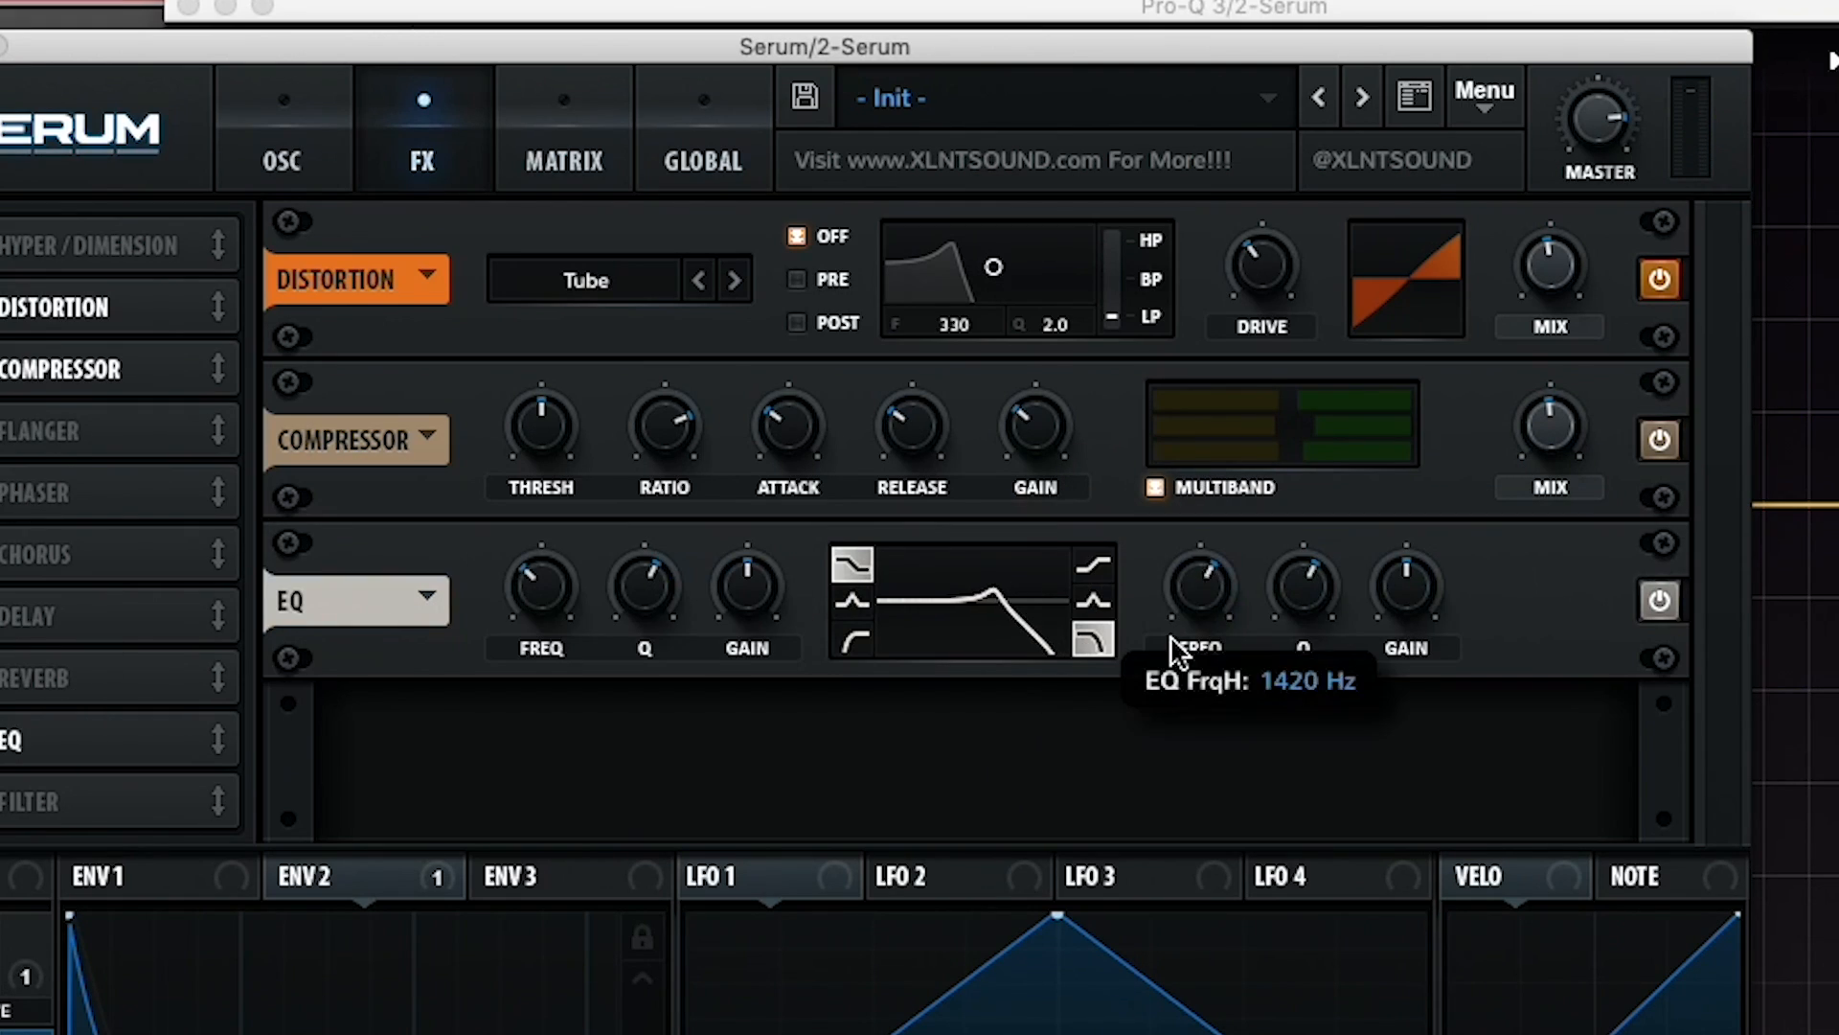
{"action": "left_click_drag", "start_coordinate": [1306, 605], "coordinate": [1305, 623]}
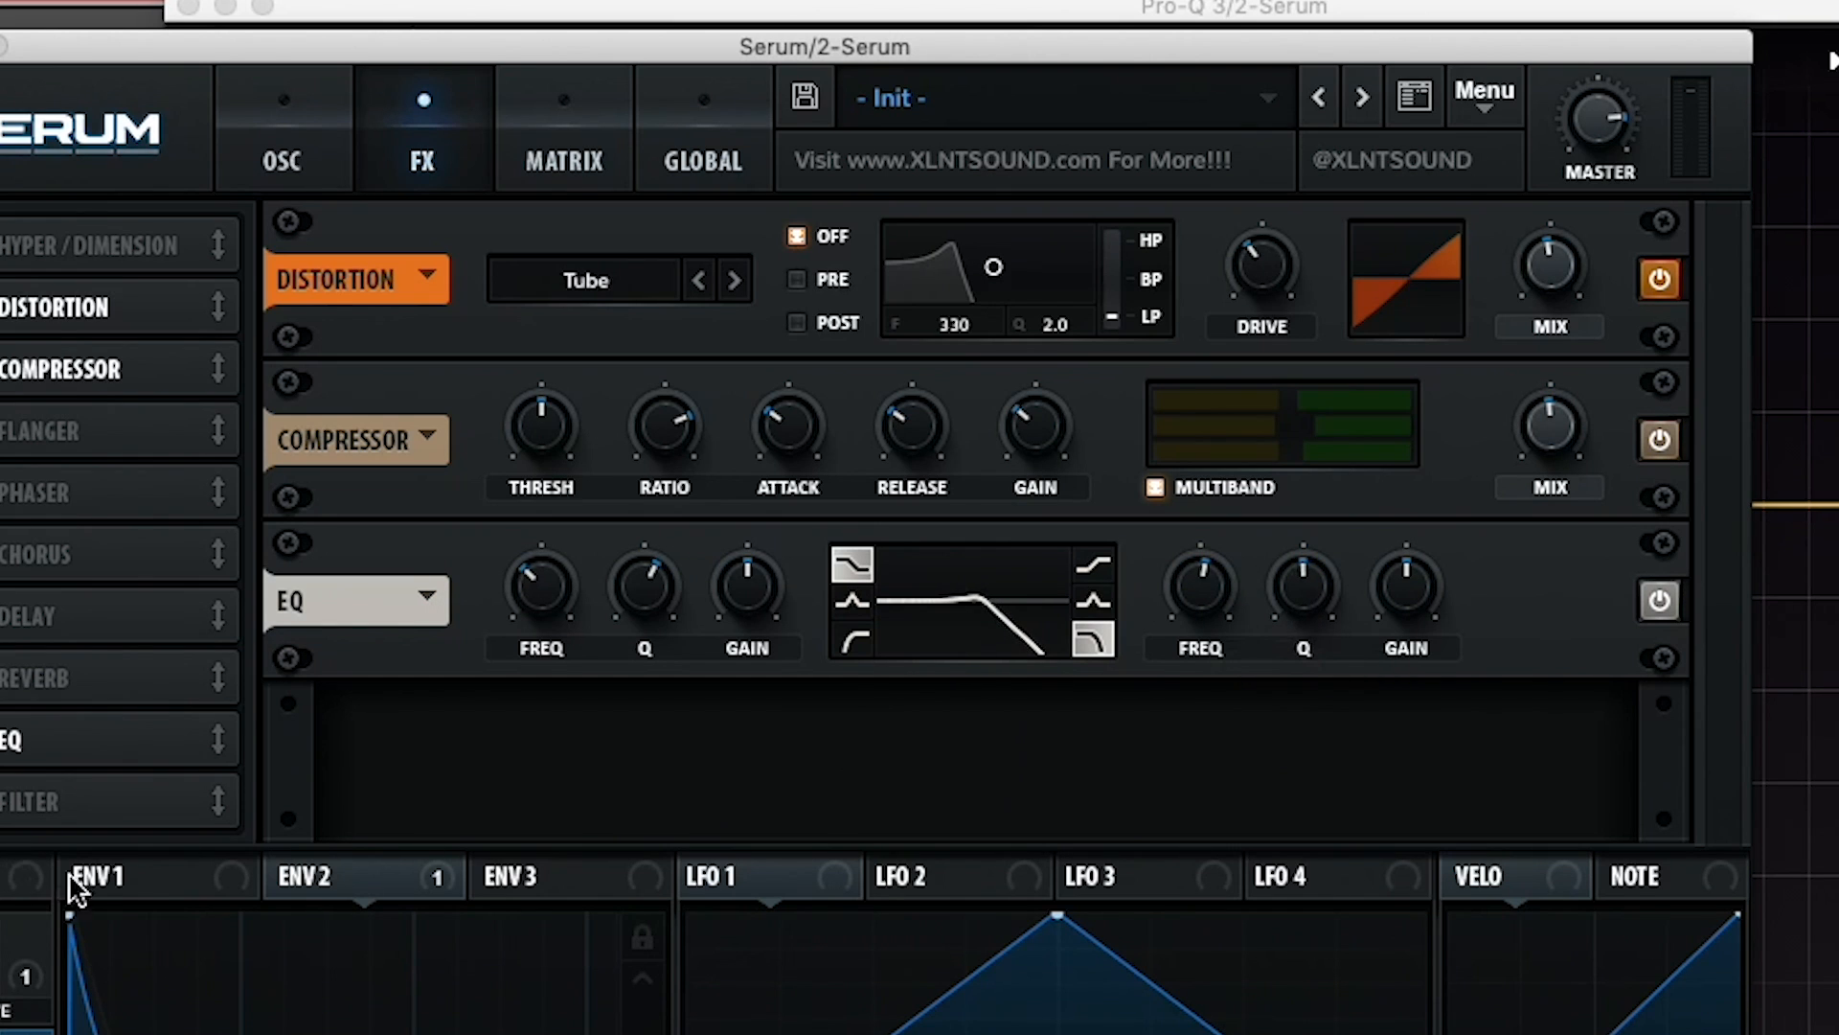
{"action": "left_click_drag", "start_coordinate": [957, 621], "coordinate": [1200, 589]}
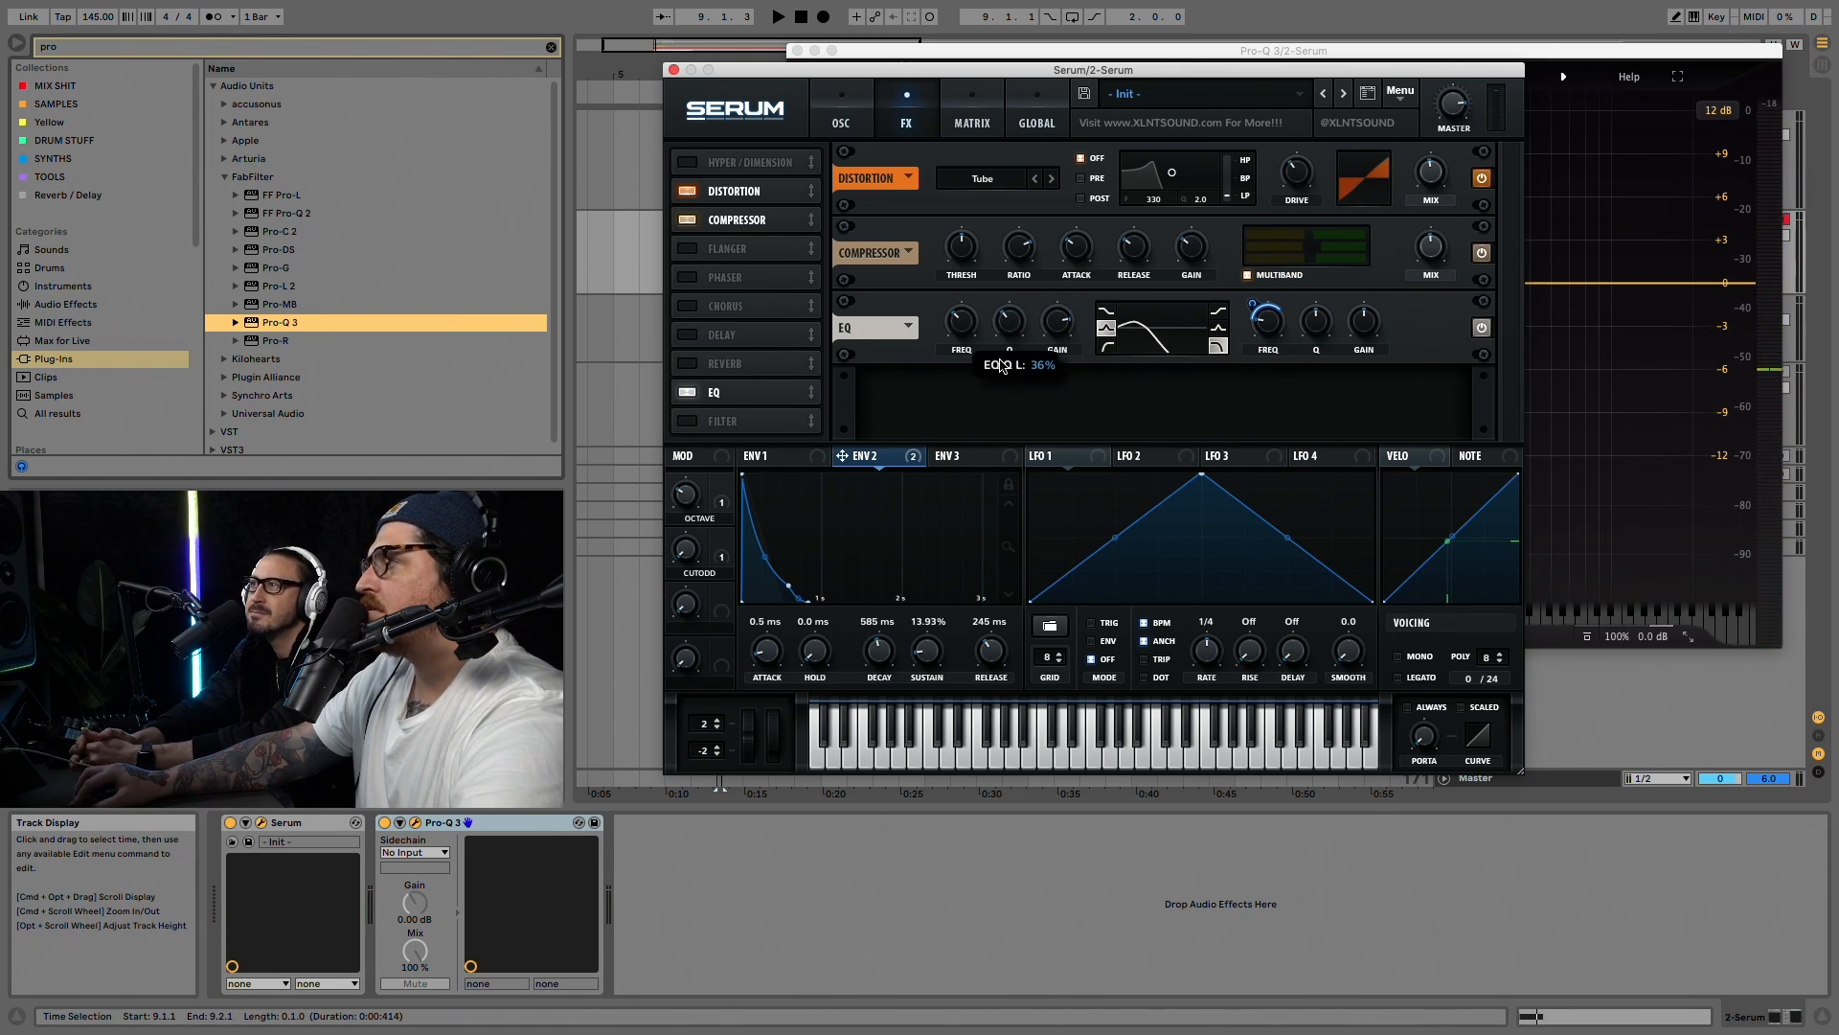
{"action": "key", "text": "space"}
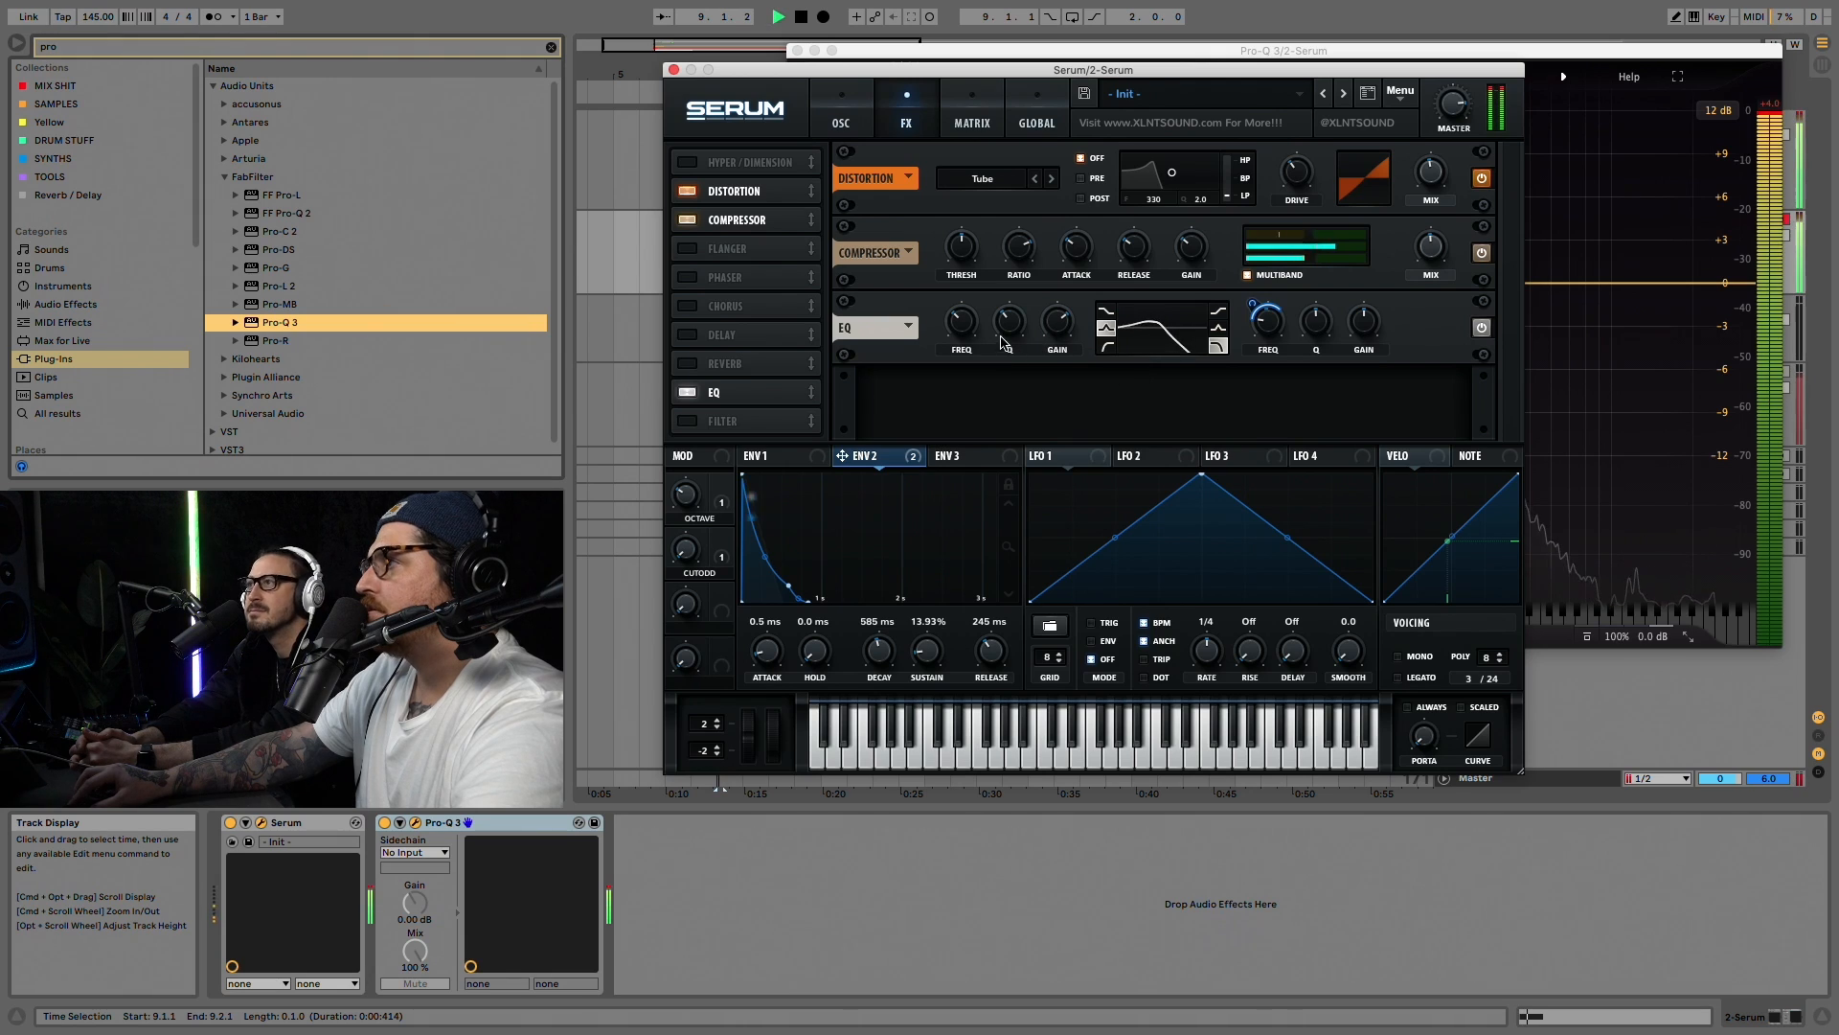
{"action": "key", "text": "space"}
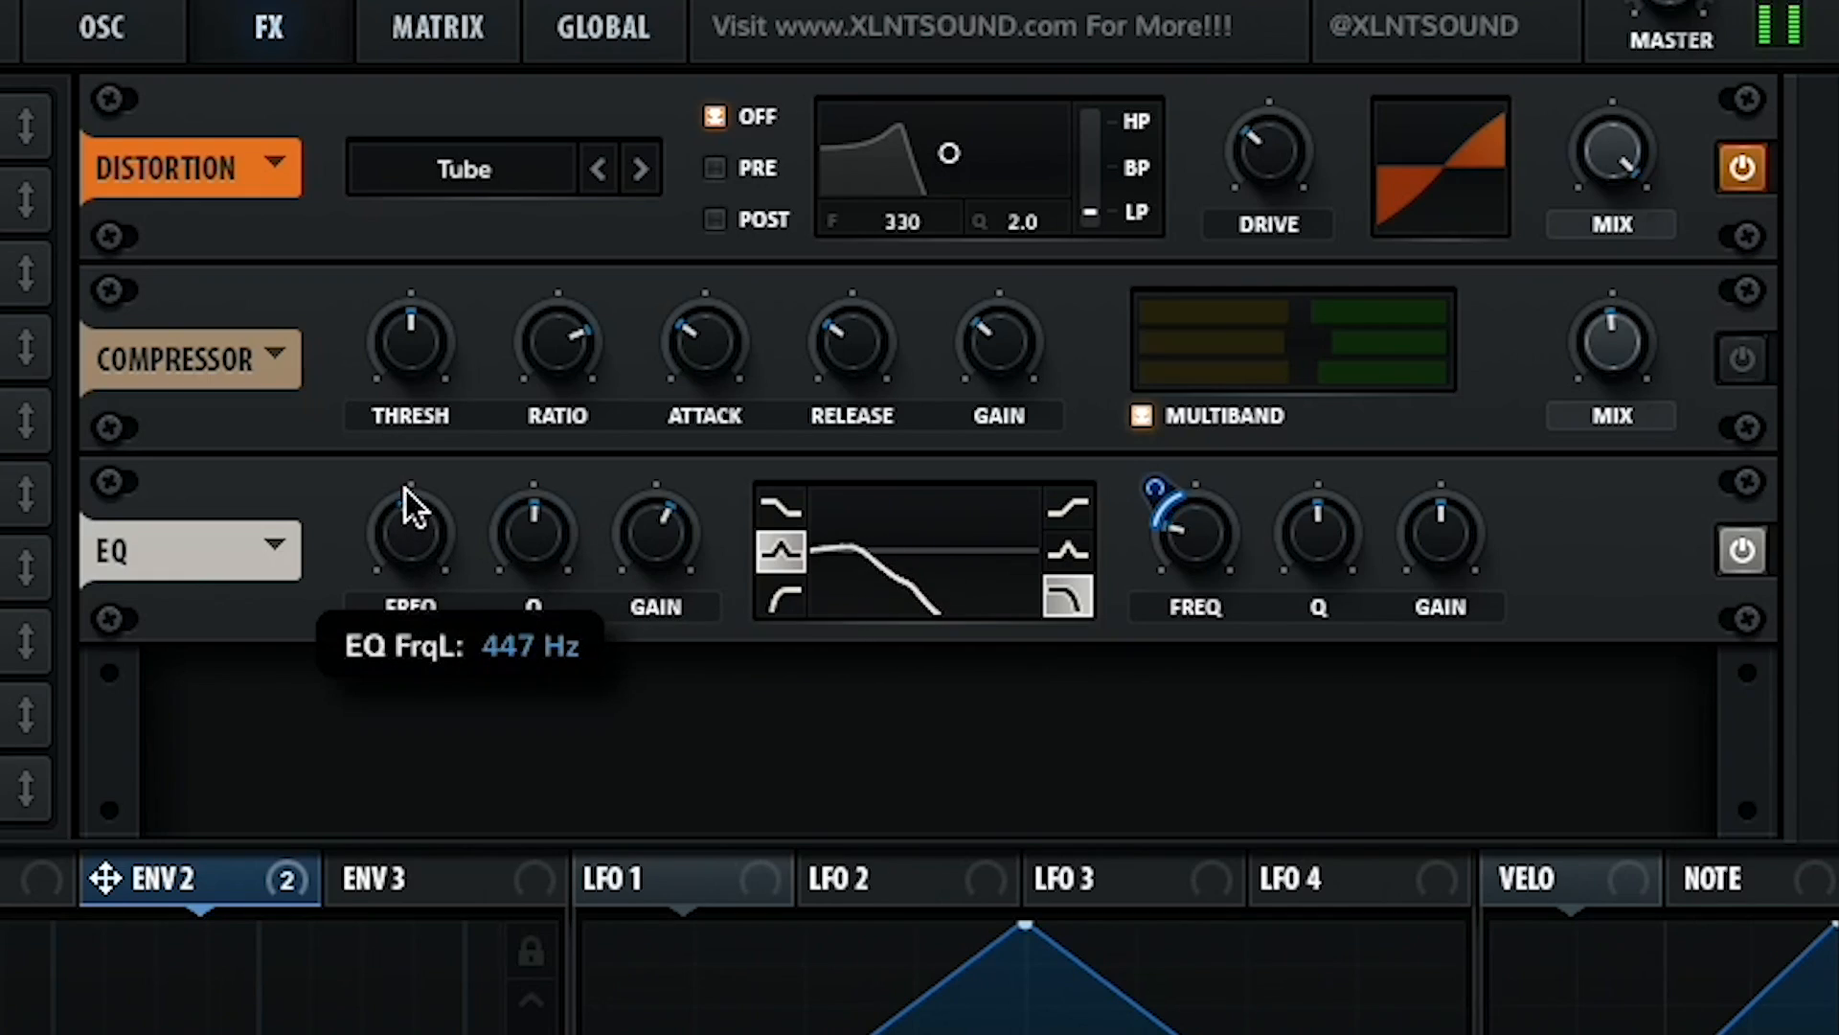
Step: Modulate the EQ's low-band peak frequency with Envelope 2, then tune that band's frequency, gain and modulation amount during playback
{"action": "left_click_drag", "start_coordinate": [404, 489], "coordinate": [406, 530]}
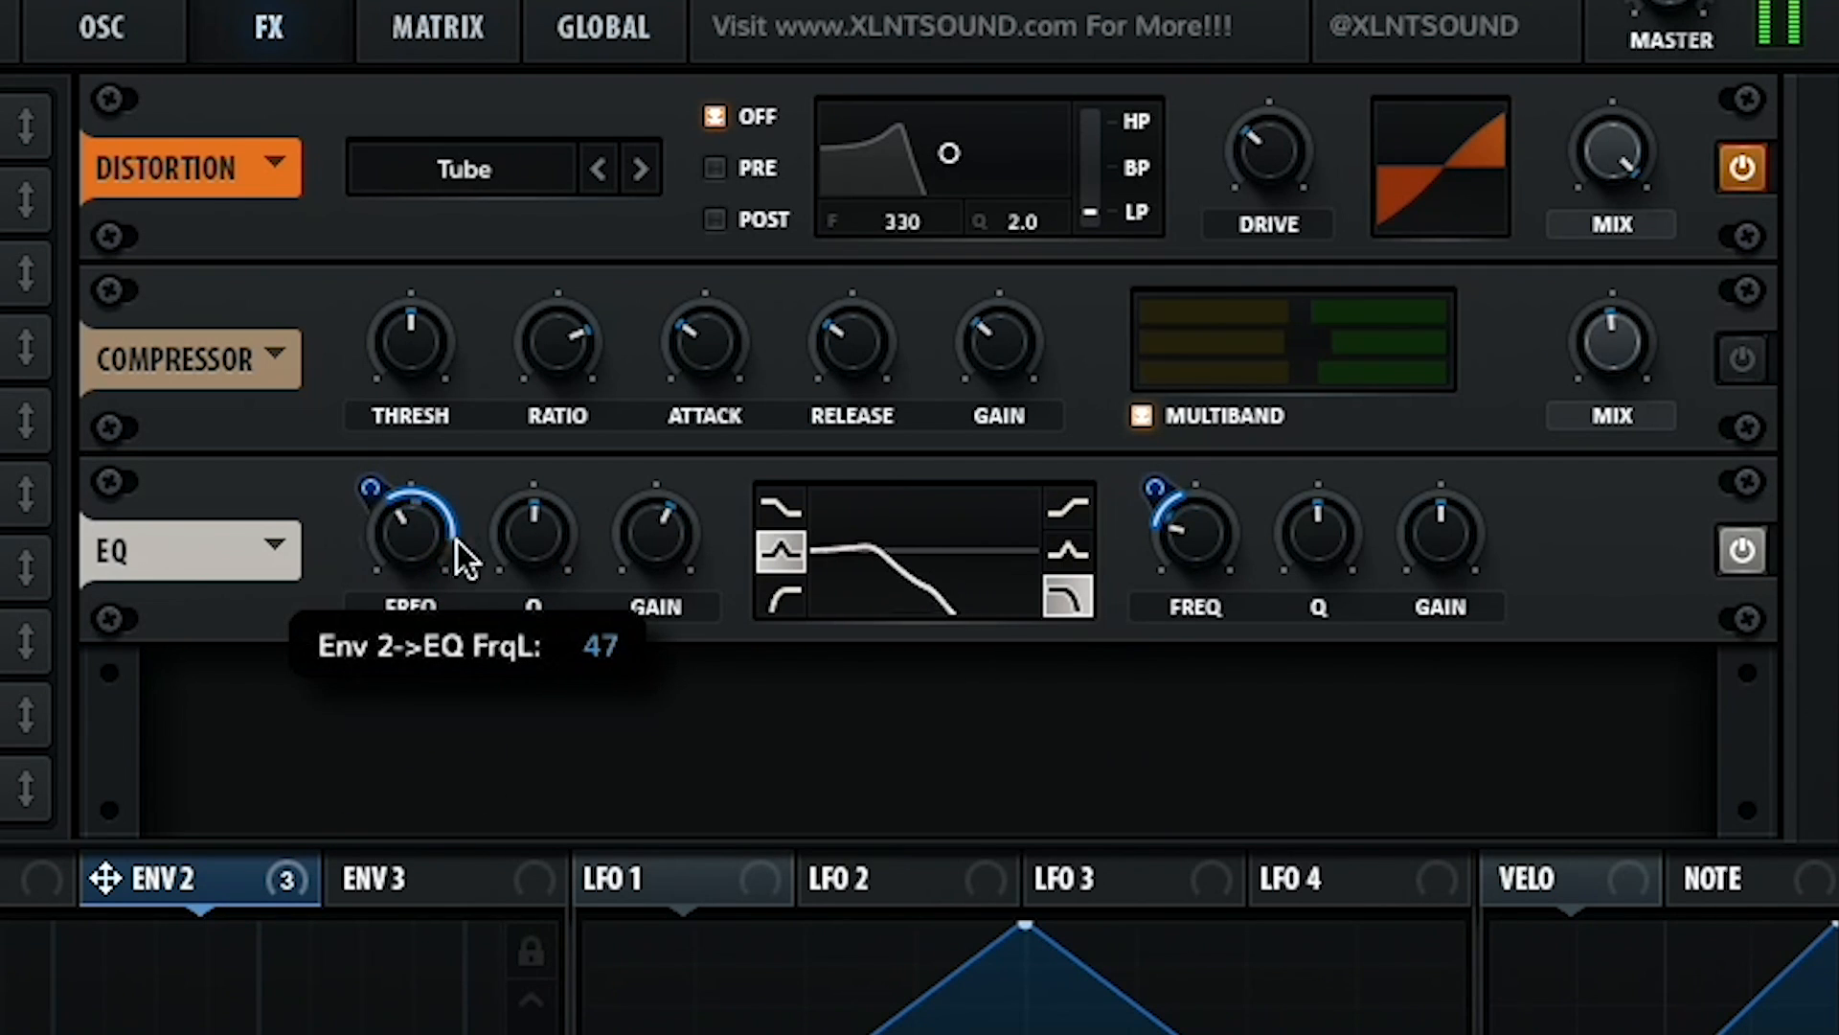
{"action": "left_click_drag", "start_coordinate": [656, 533], "coordinate": [659, 413]}
{"action": "left_click_drag", "start_coordinate": [410, 566], "coordinate": [374, 621]}
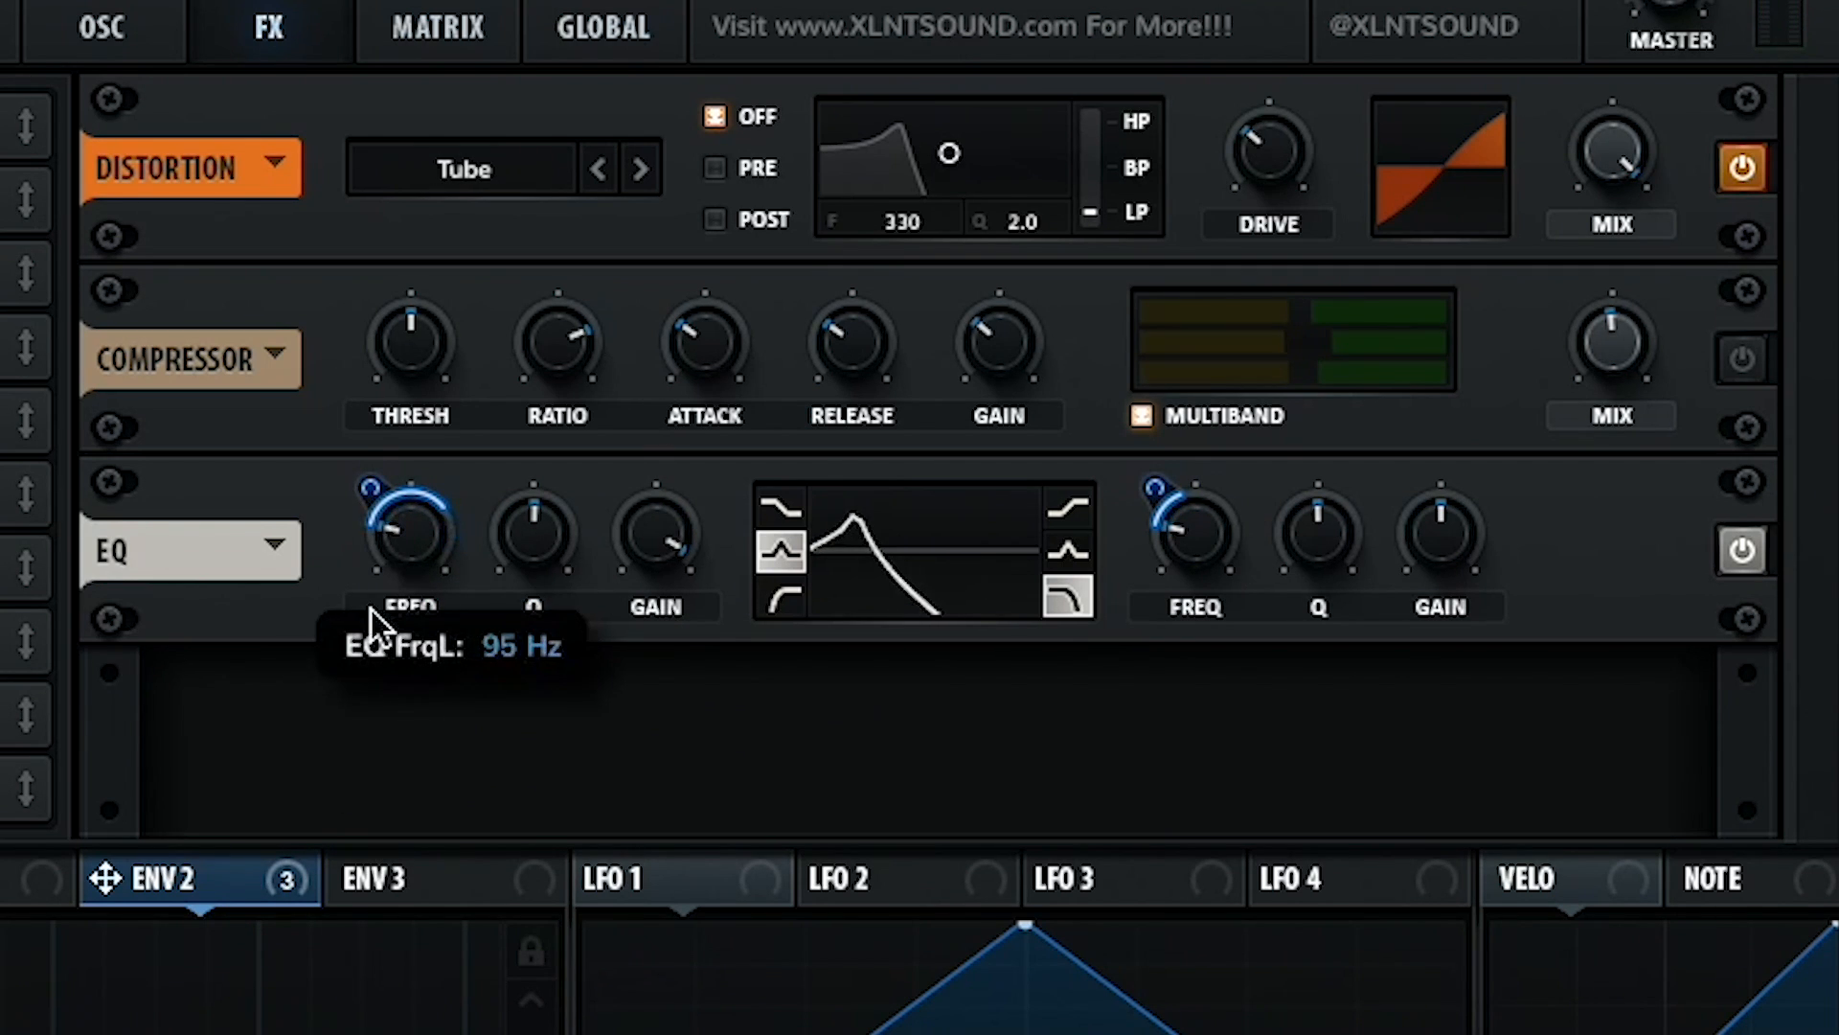
{"action": "left_click_drag", "start_coordinate": [364, 505], "coordinate": [364, 596]}
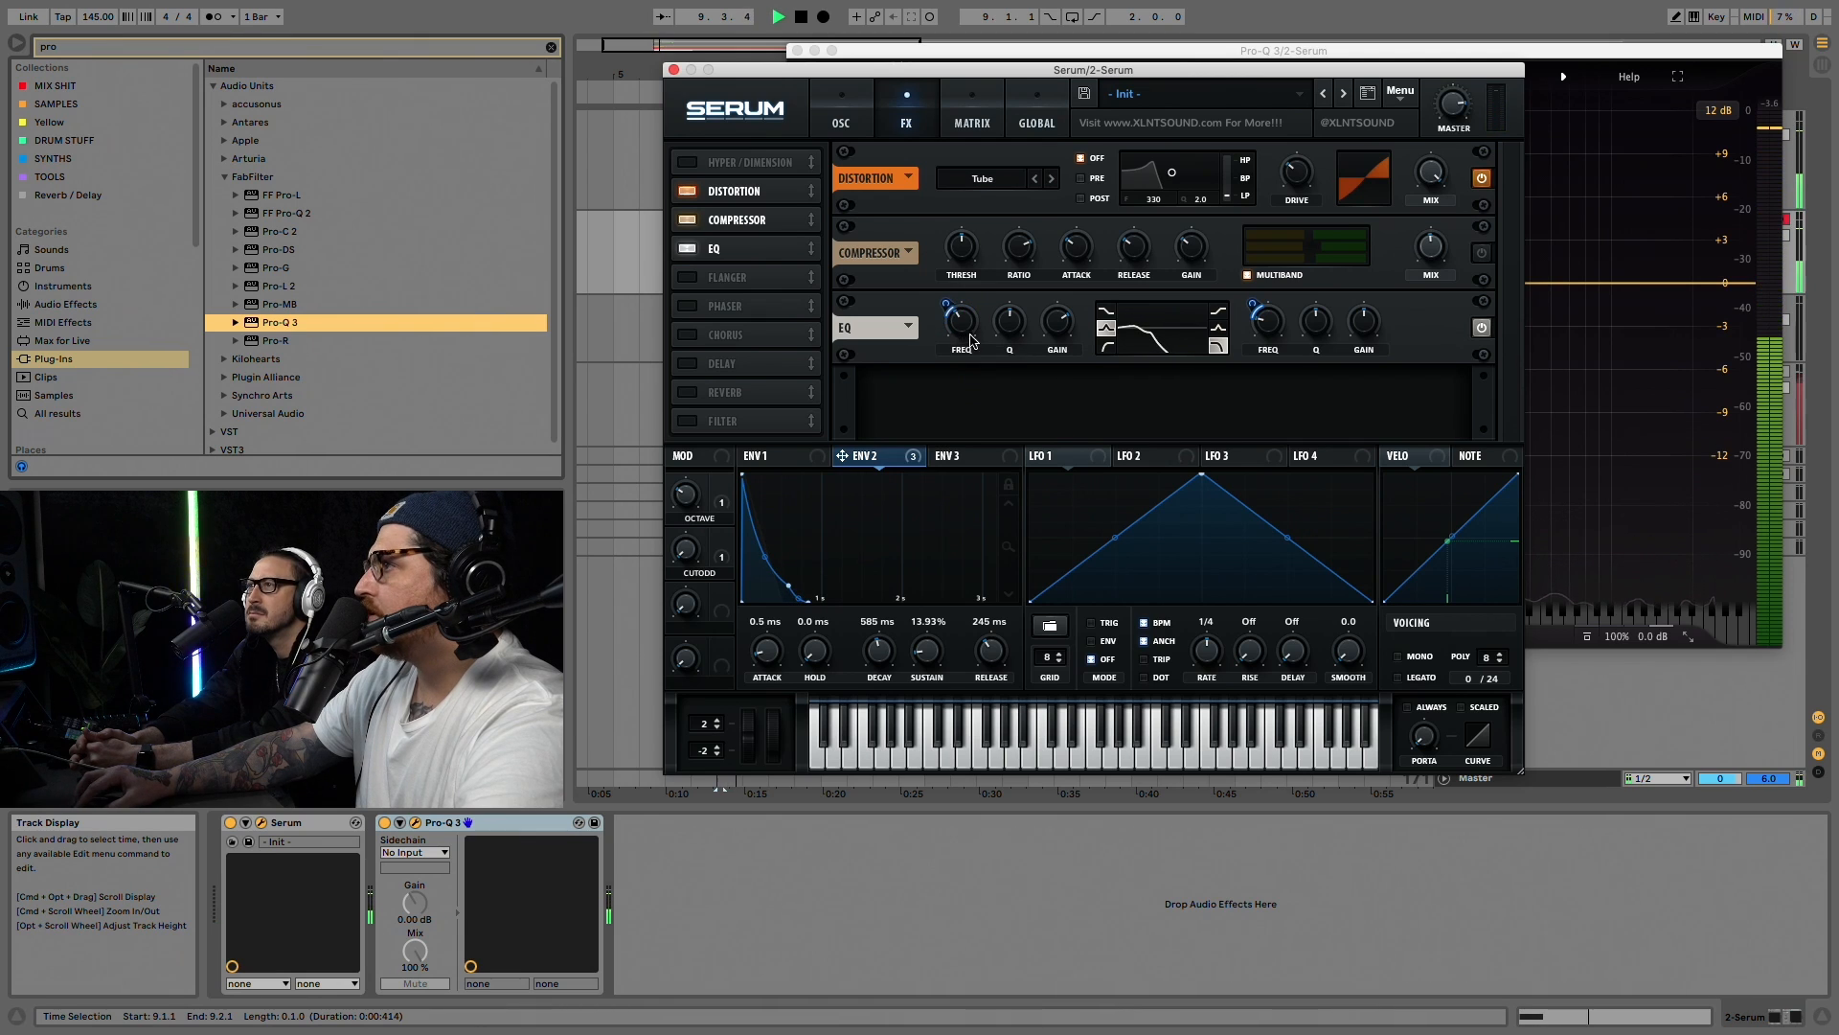
{"action": "mouse_move", "coordinate": [973, 340]}
{"action": "left_mouse_down"}
{"action": "mouse_move", "coordinate": [951, 334]}
{"action": "mouse_move", "coordinate": [966, 332]}
{"action": "left_mouse_up"}
{"action": "key", "text": "space"}
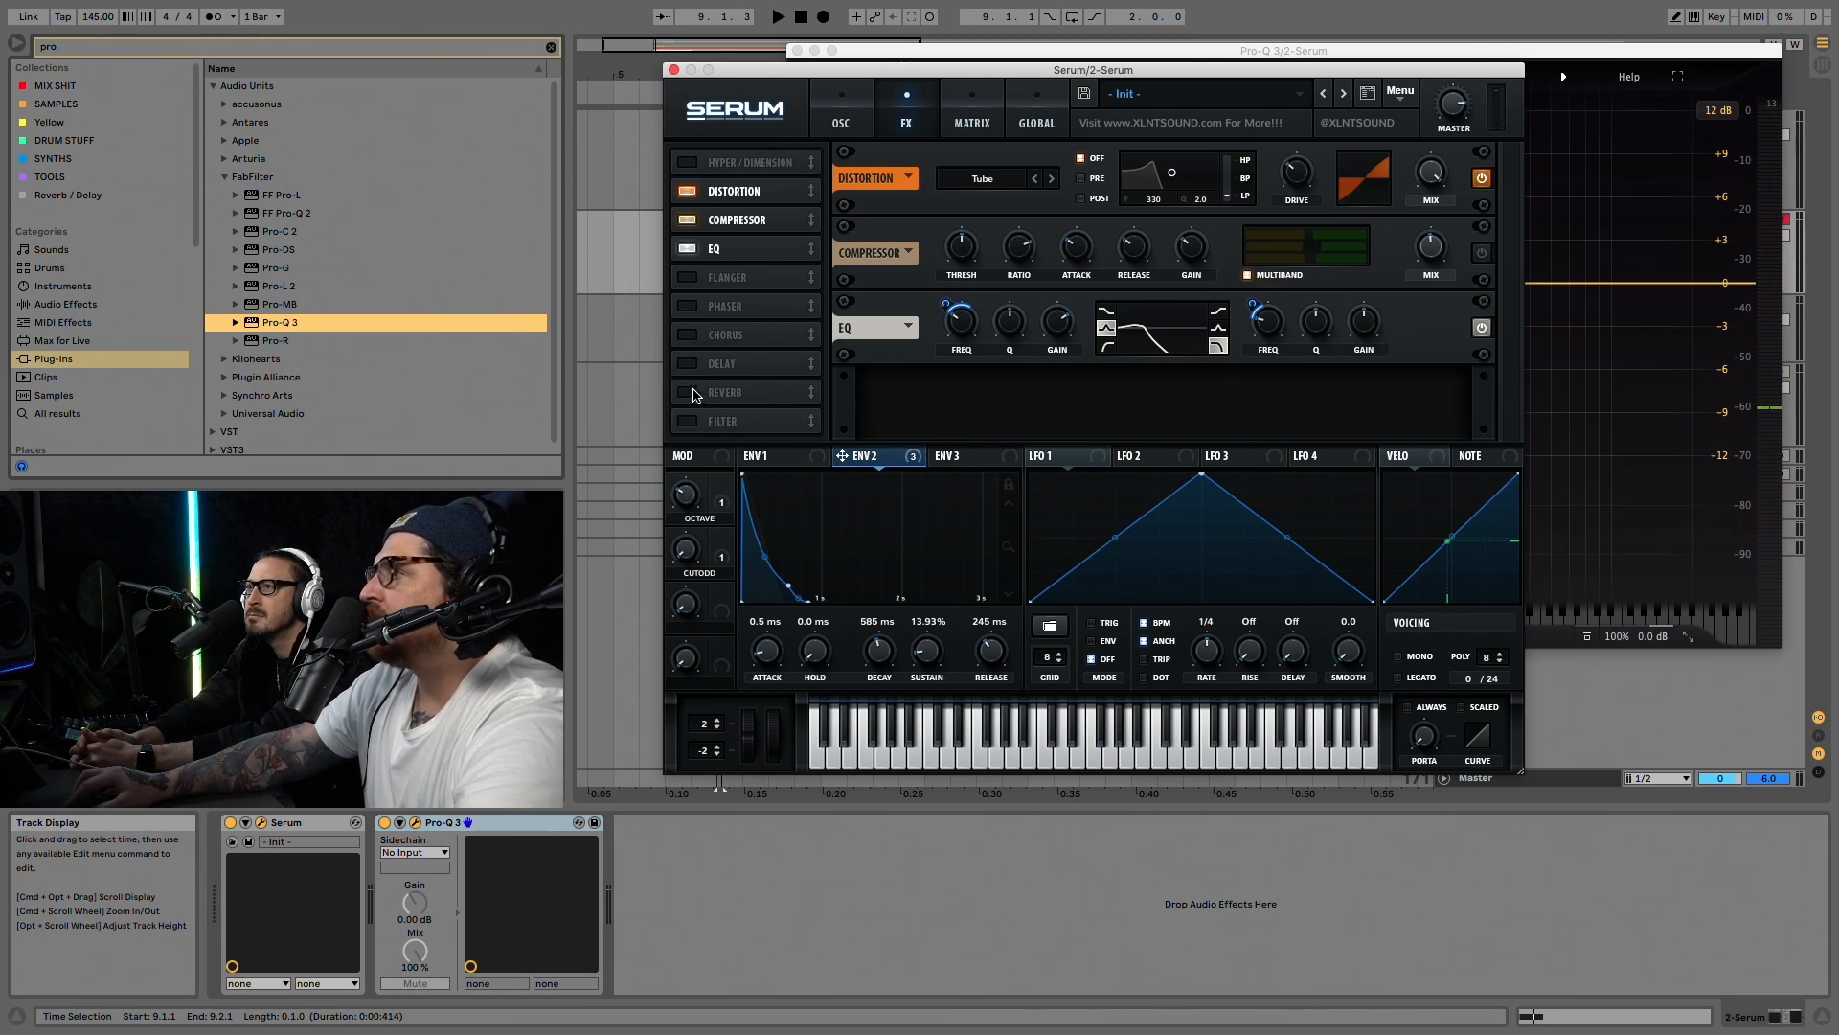
Step: Try the MG Low 6 filter effect, assign the CUTODD macro to the EQ's high-band frequency, and tune the modulation amount
{"action": "left_click", "coordinate": [686, 423]}
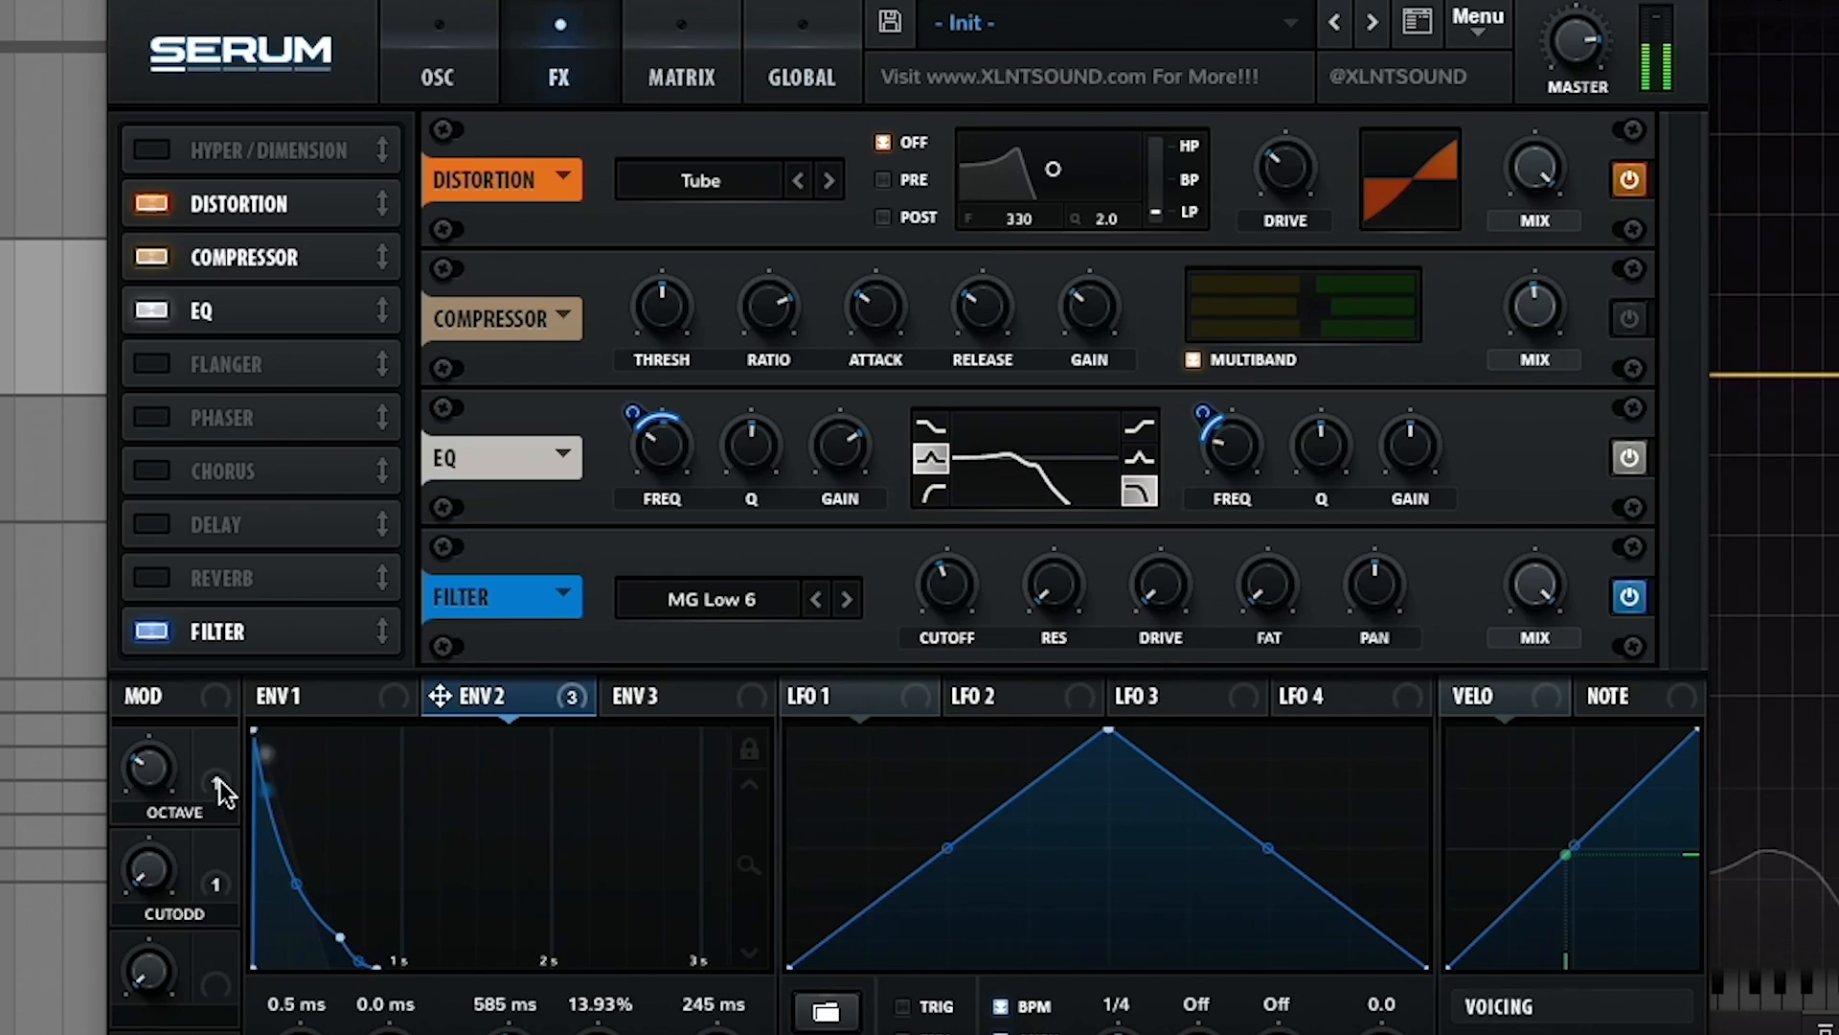
{"action": "left_click_drag", "start_coordinate": [220, 887], "coordinate": [1232, 446]}
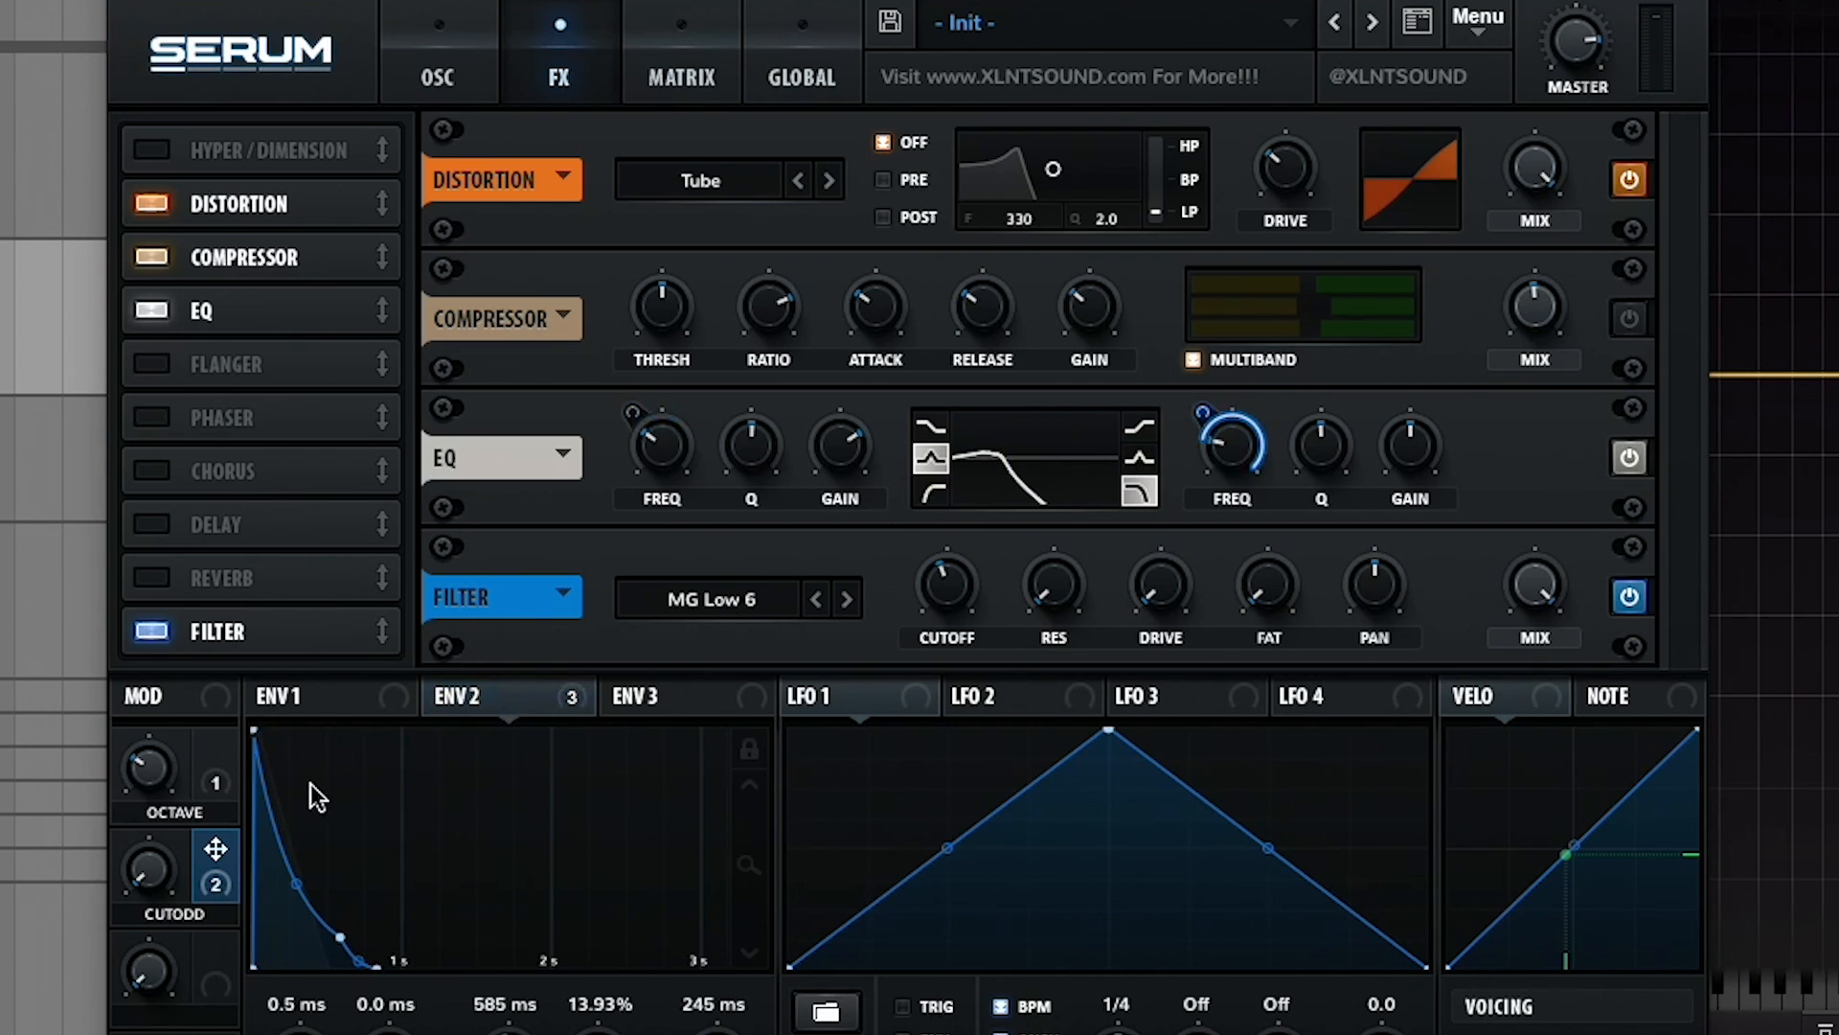
{"action": "left_click_drag", "start_coordinate": [175, 883], "coordinate": [230, 606]}
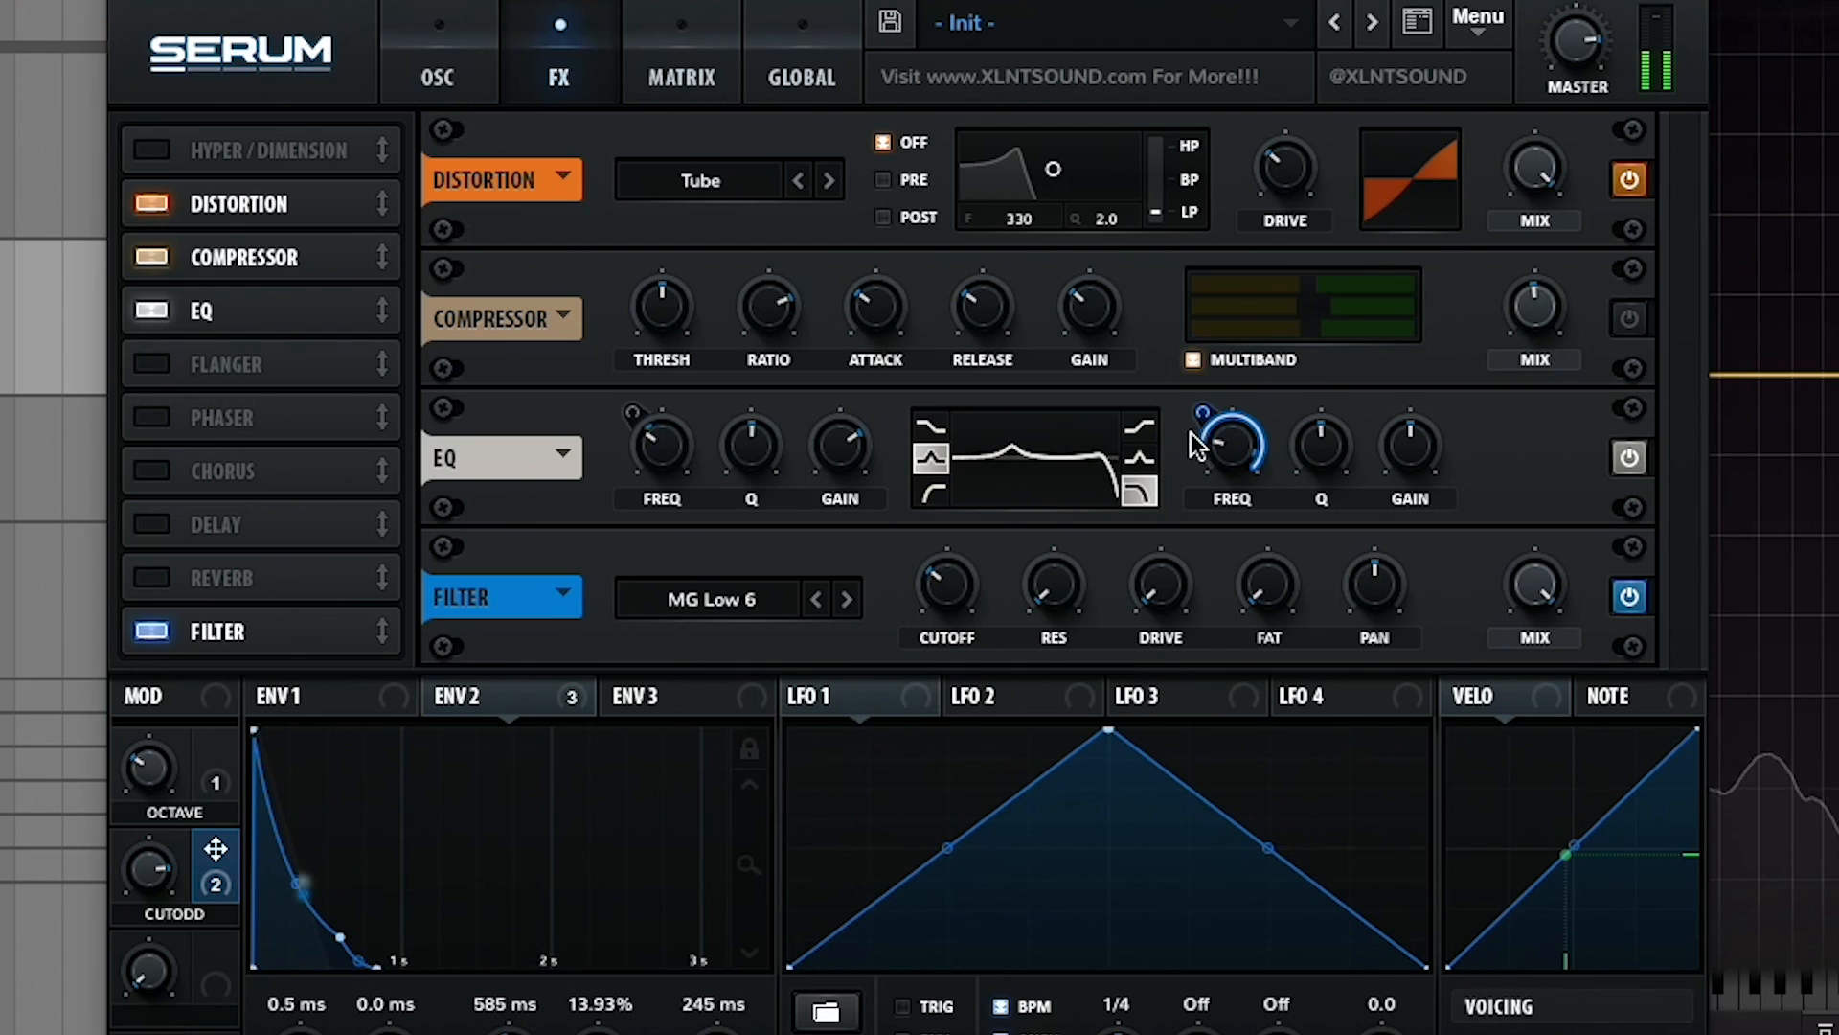
{"action": "left_click_drag", "start_coordinate": [1188, 456], "coordinate": [1175, 506]}
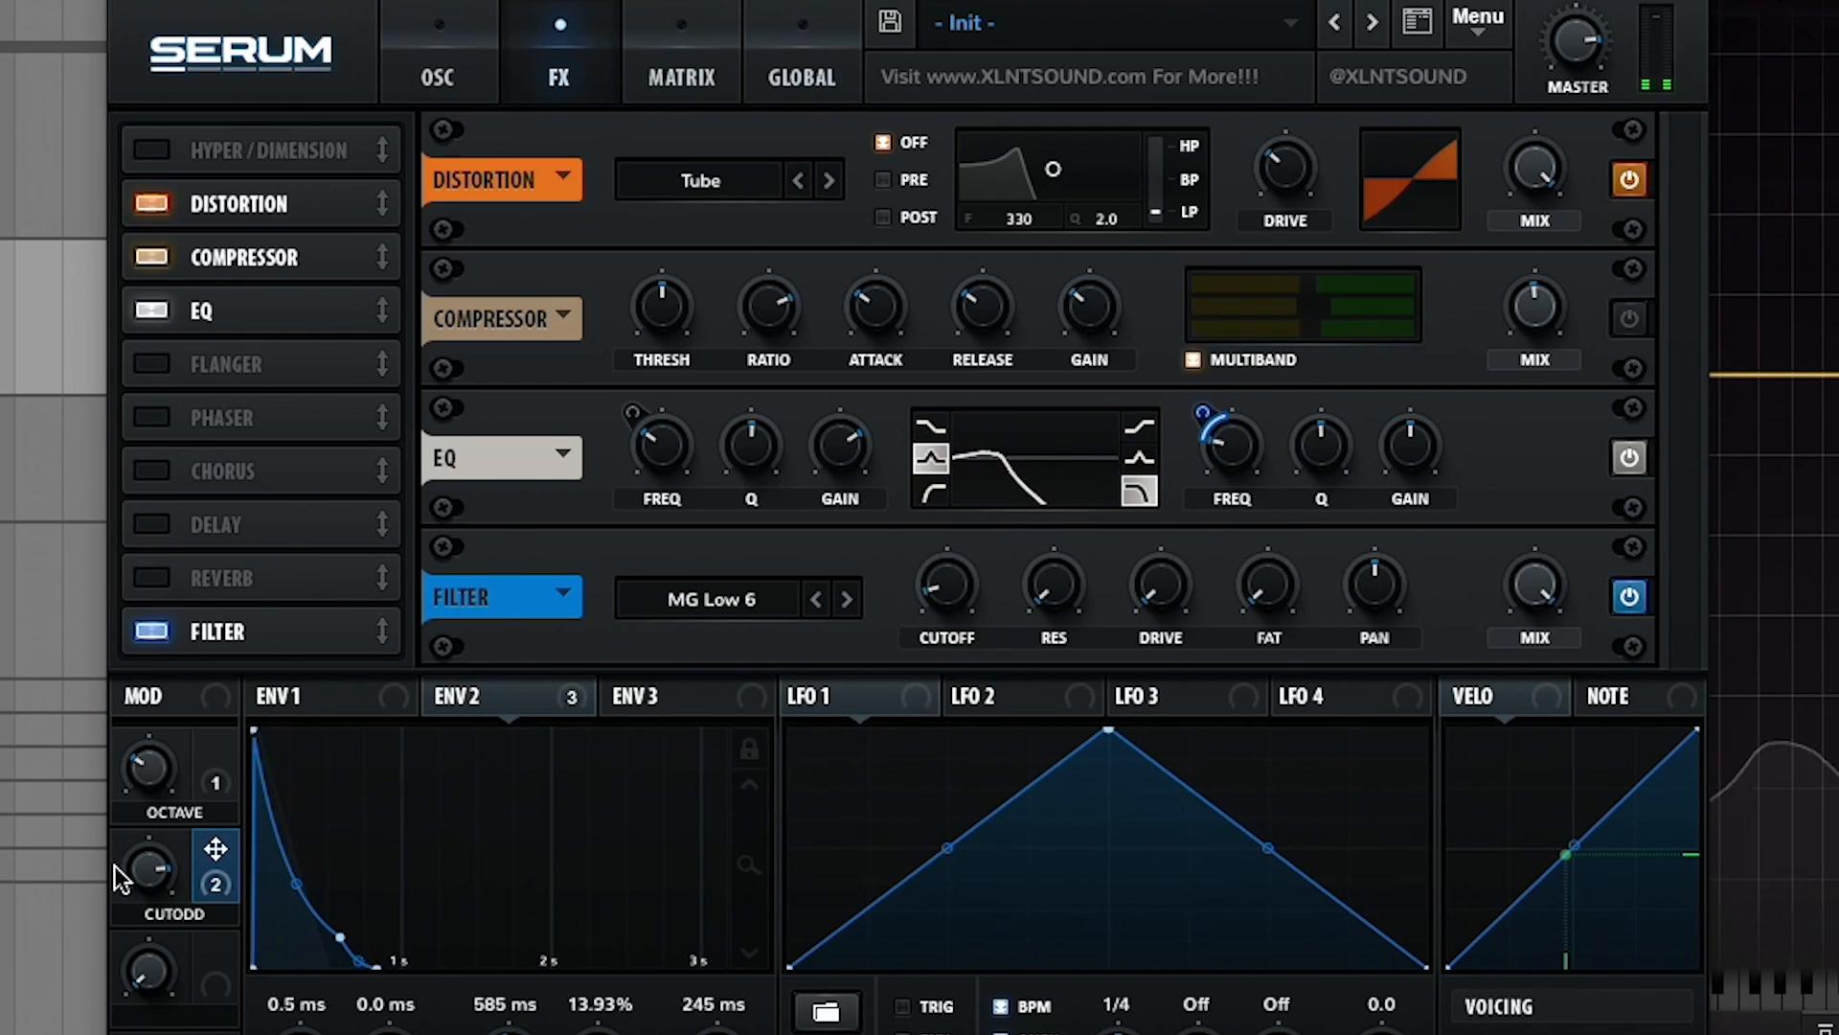
{"action": "left_click_drag", "start_coordinate": [145, 867], "coordinate": [134, 987]}
{"action": "left_click_drag", "start_coordinate": [946, 519], "coordinate": [950, 412]}
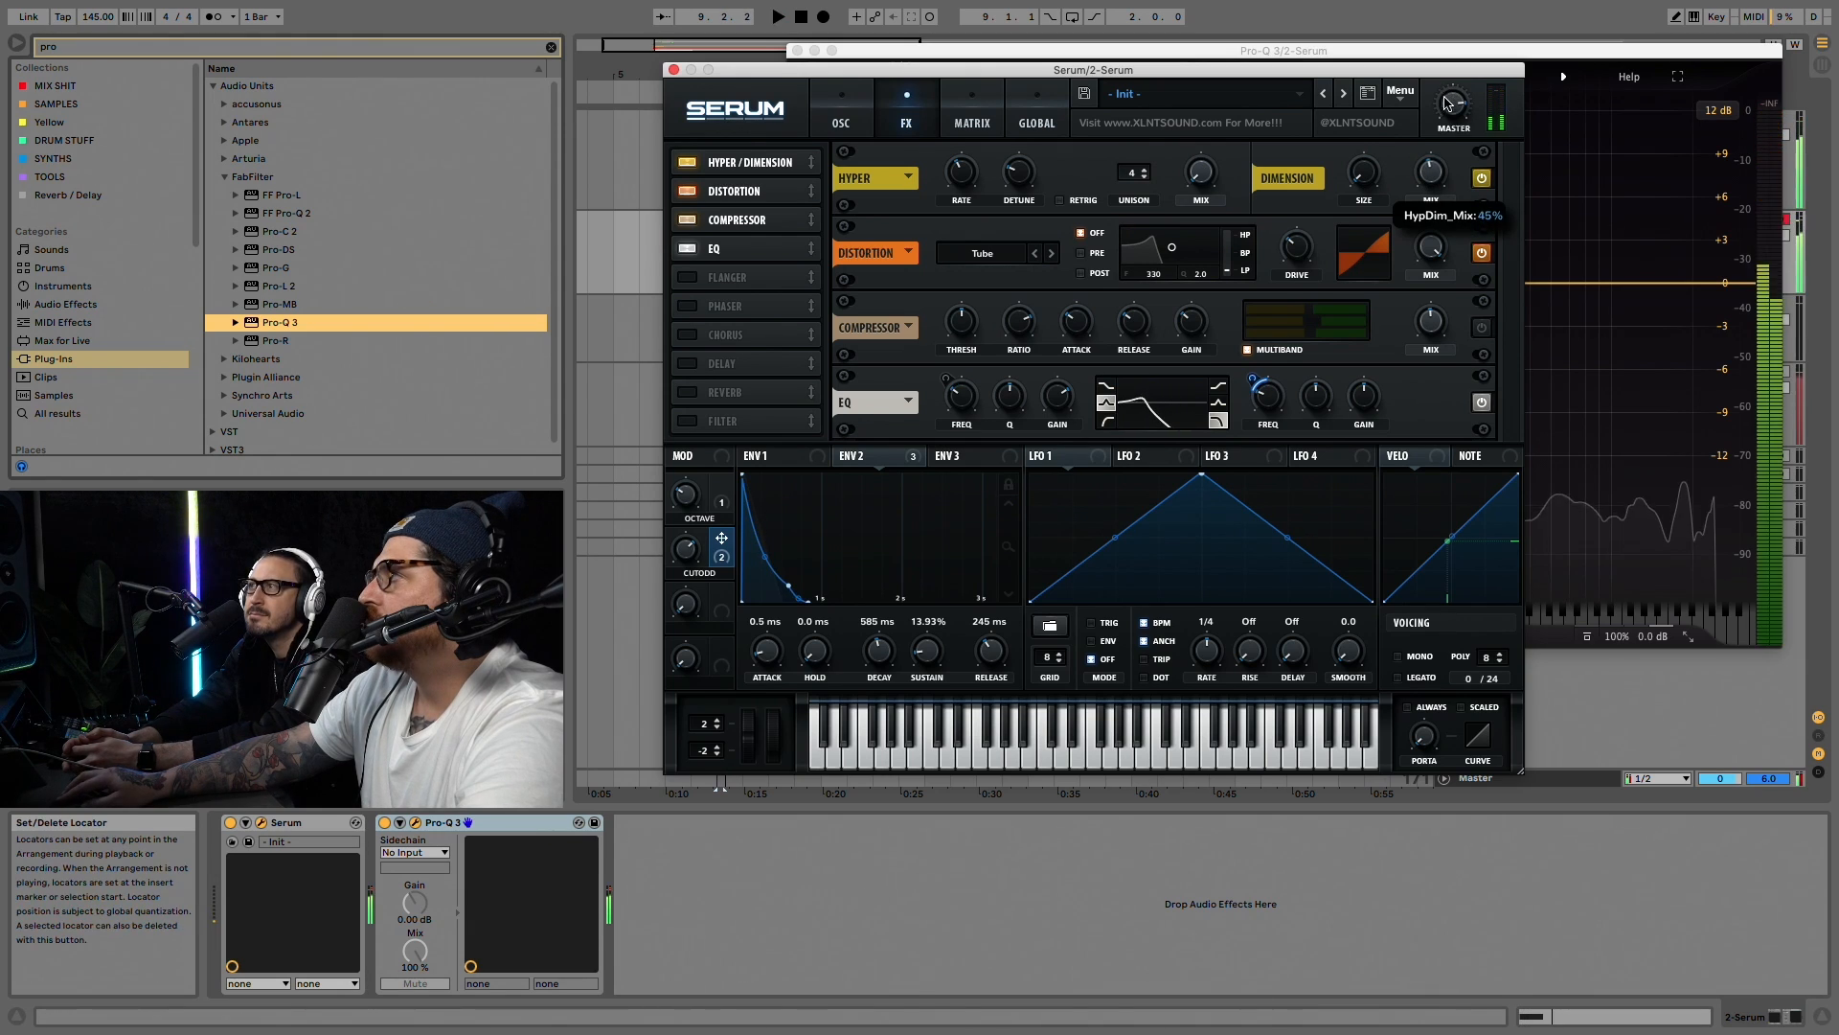
Step: Set the Dimension mix of the Hyper/Dimension effect to 27% while auditioning
{"action": "left_click_drag", "start_coordinate": [1448, 97], "coordinate": [1445, 135]}
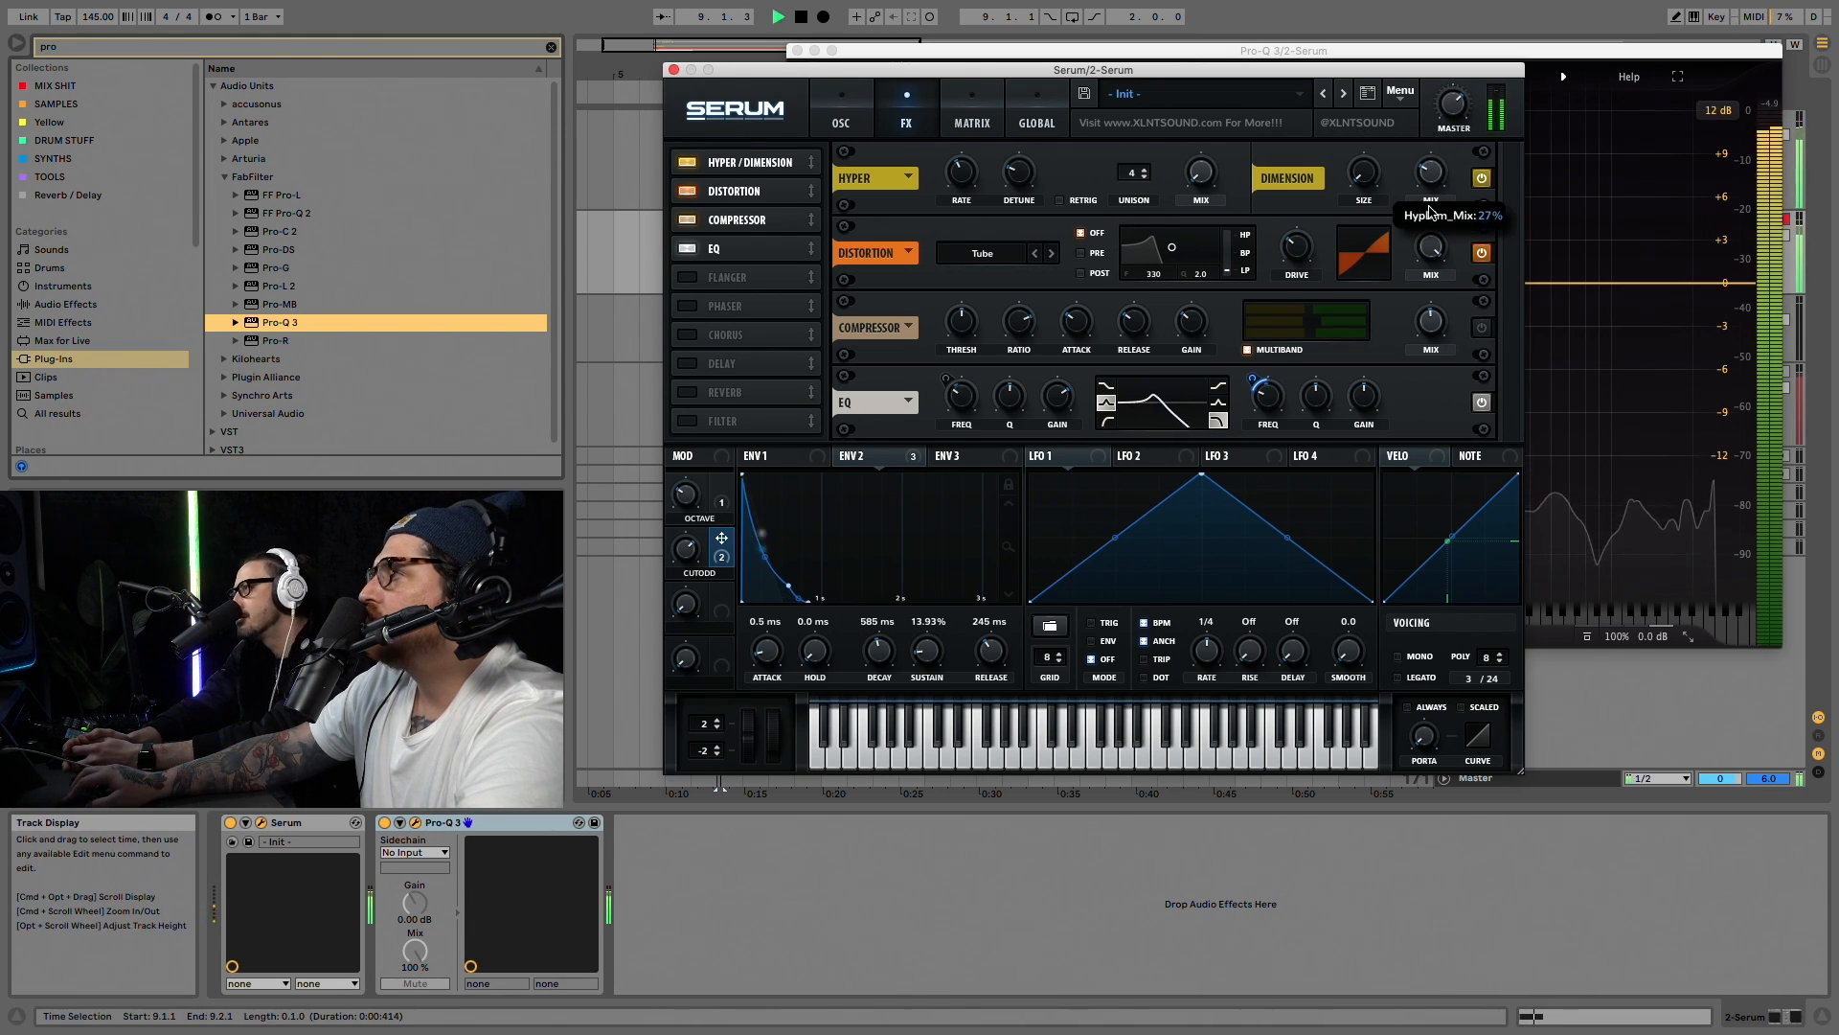
{"action": "key", "text": "space"}
{"action": "right_click", "coordinate": [1271, 407]}
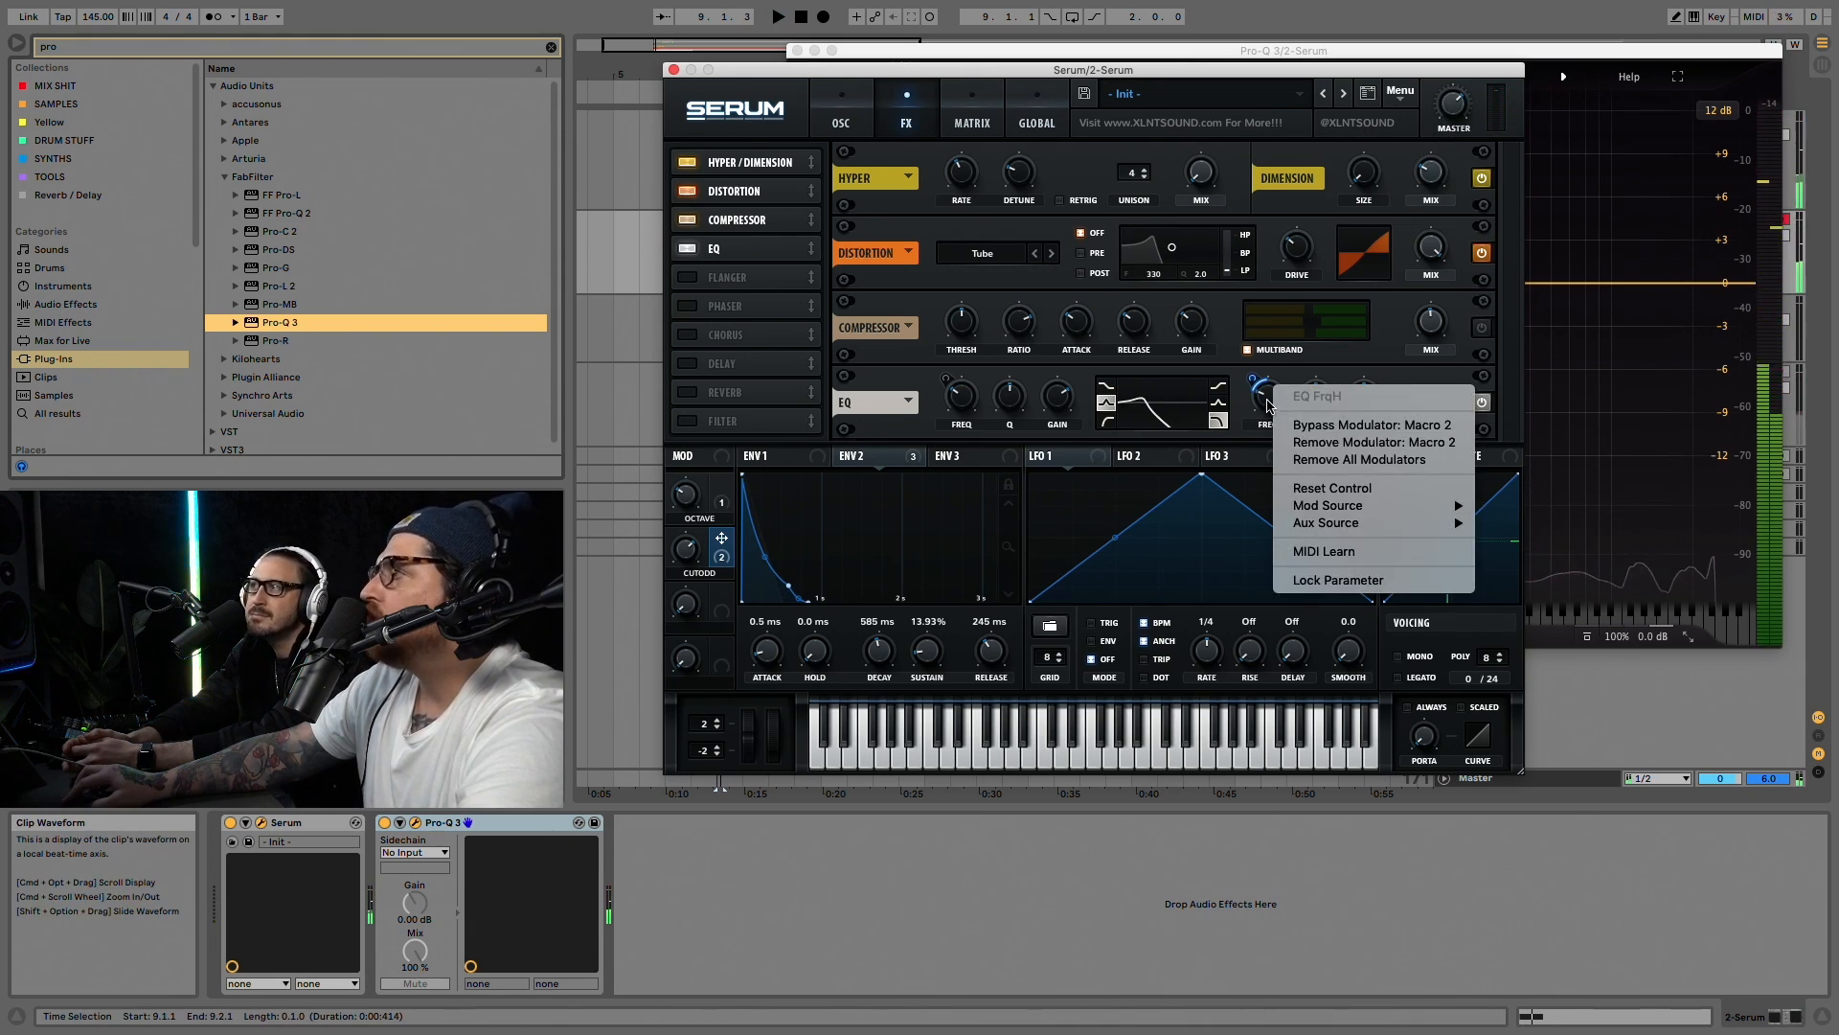
{"action": "left_click", "coordinate": [1269, 404]}
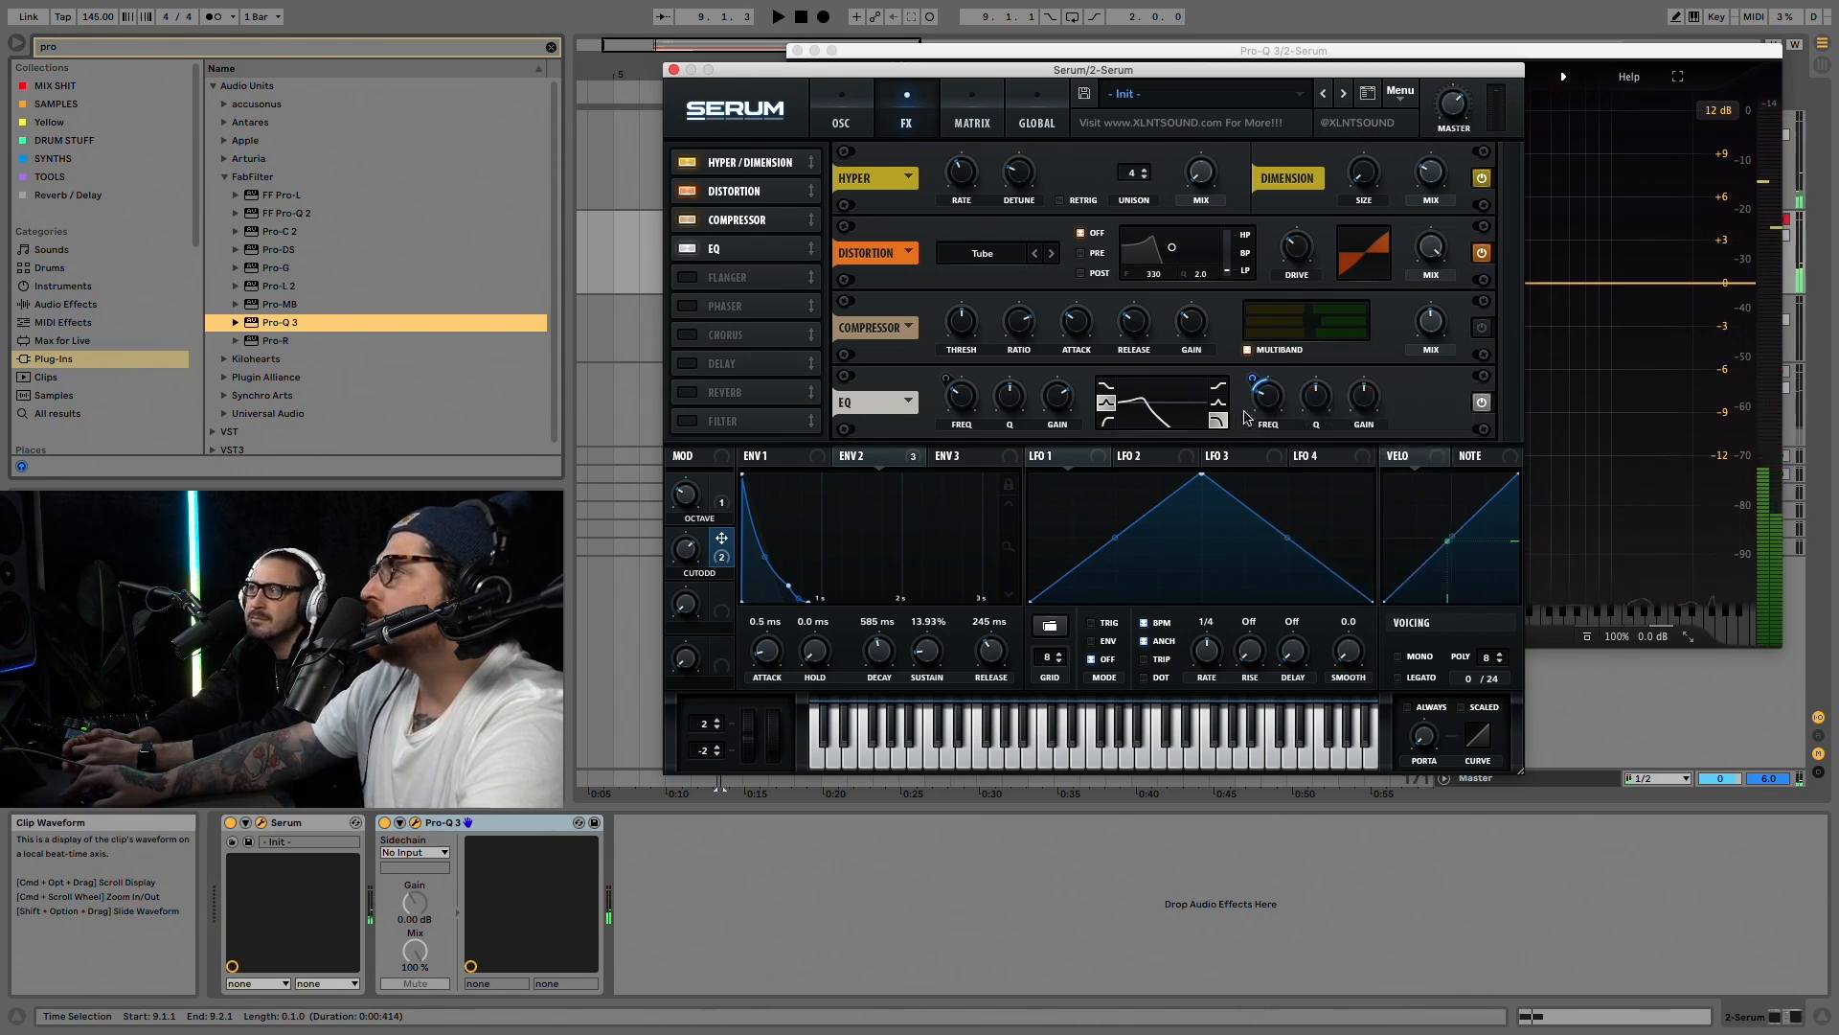
Step: Close the Serum and Pro-Q 3 windows and extend the arrangement loop from bar 9 to four bars
{"action": "left_click", "coordinate": [673, 71]}
{"action": "left_click", "coordinate": [794, 50]}
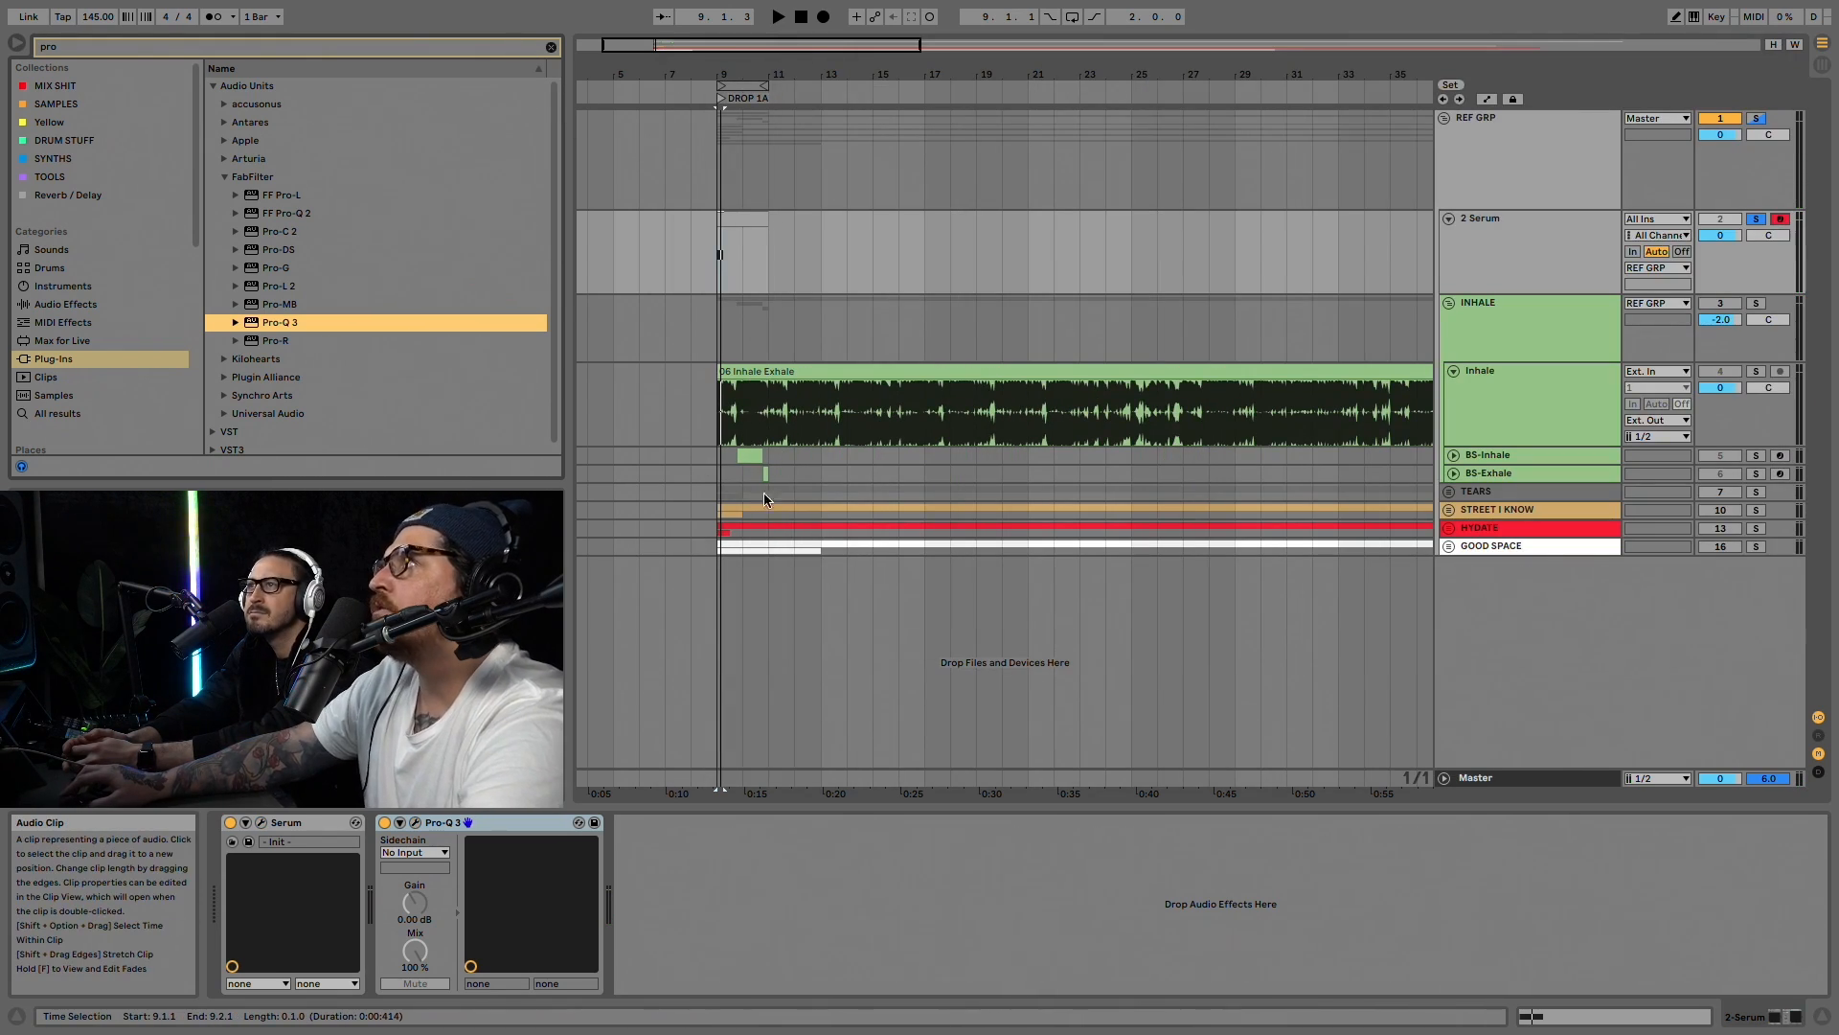
{"action": "left_click", "coordinate": [762, 371]}
{"action": "left_click_drag", "start_coordinate": [746, 81], "coordinate": [733, 163]}
{"action": "left_click", "coordinate": [744, 371]}
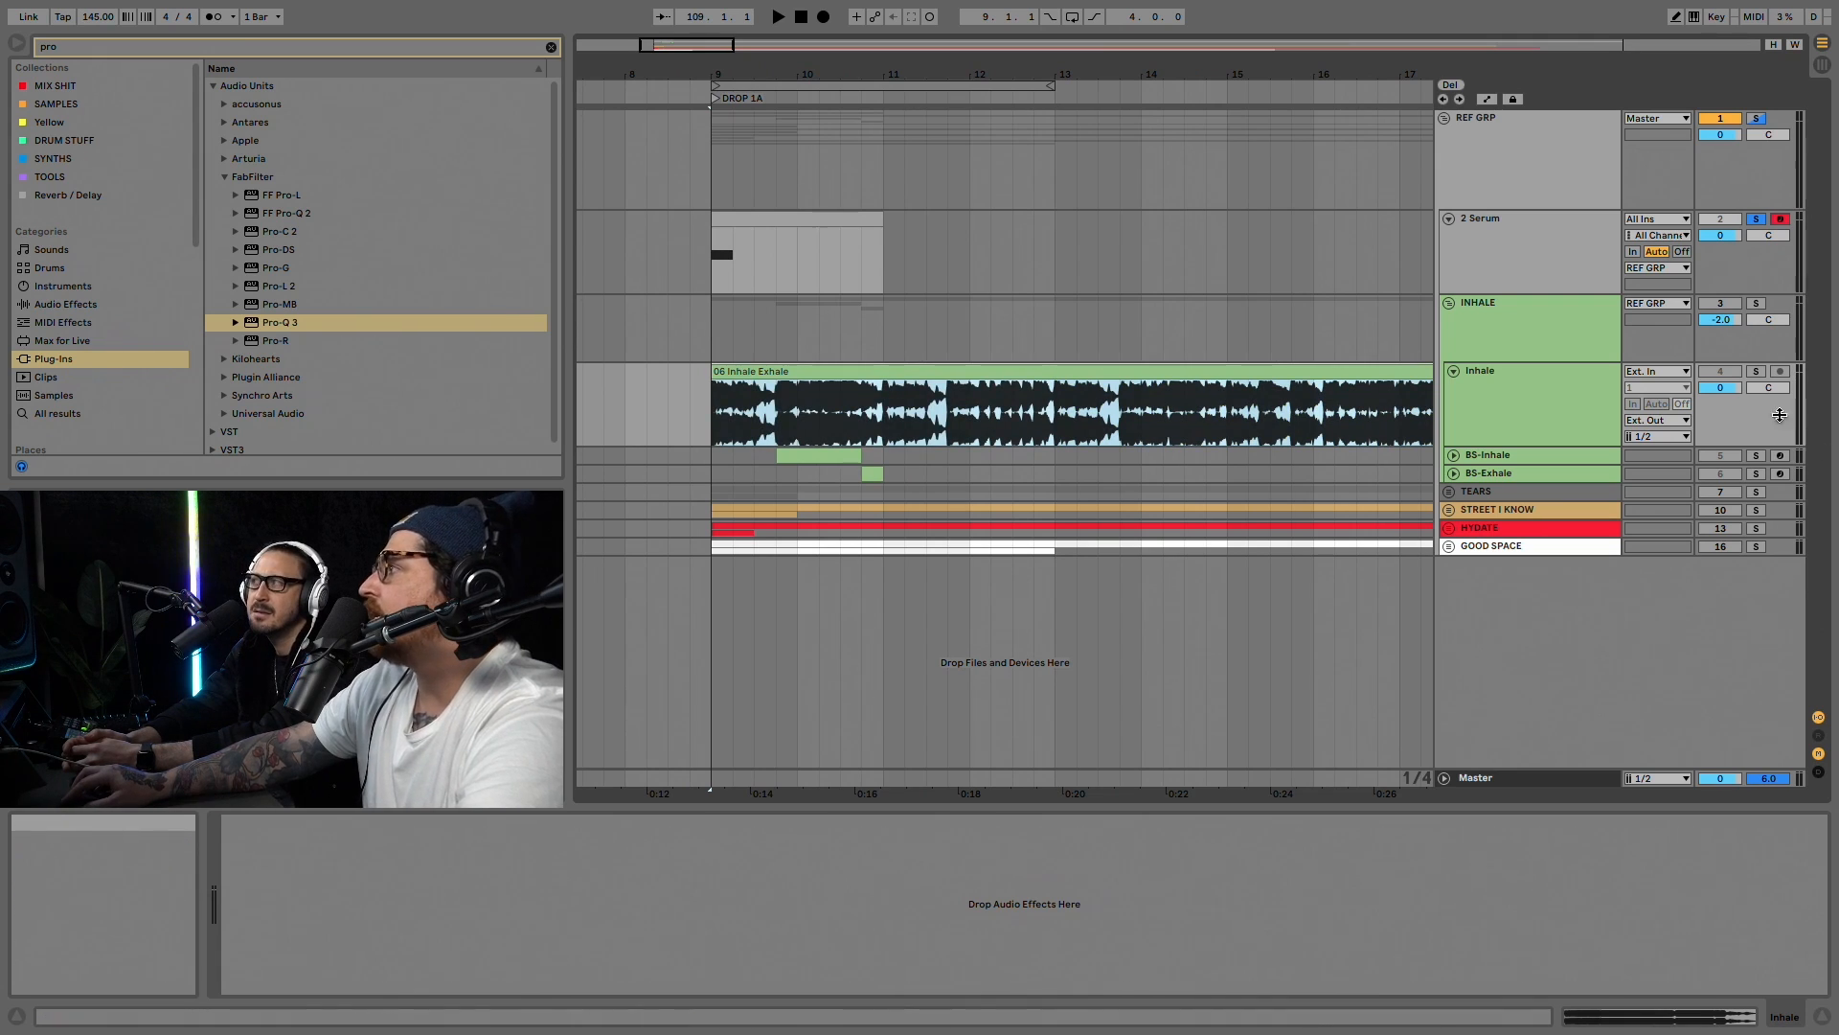
Step: Solo and play the Inhale reference track and then the 2 Serum track to compare their bass sounds
{"action": "left_click", "coordinate": [1759, 372]}
{"action": "key", "text": "space"}
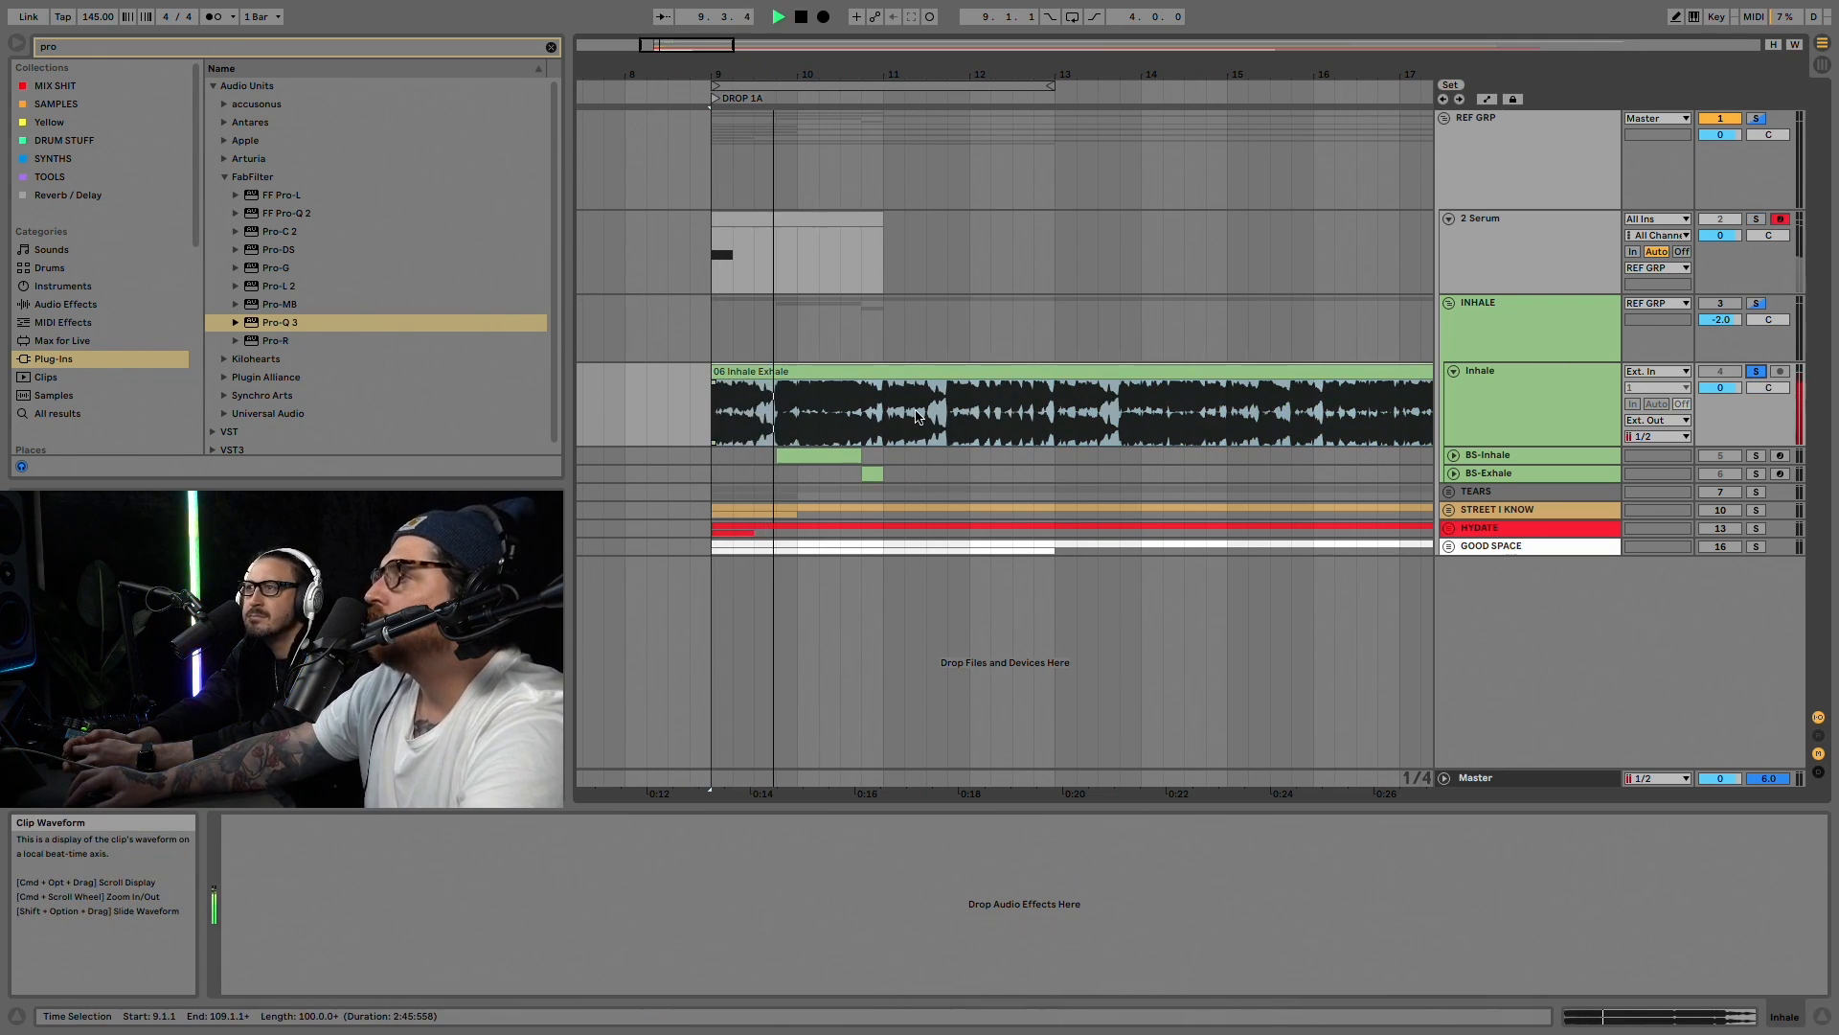
{"action": "key", "text": "space"}
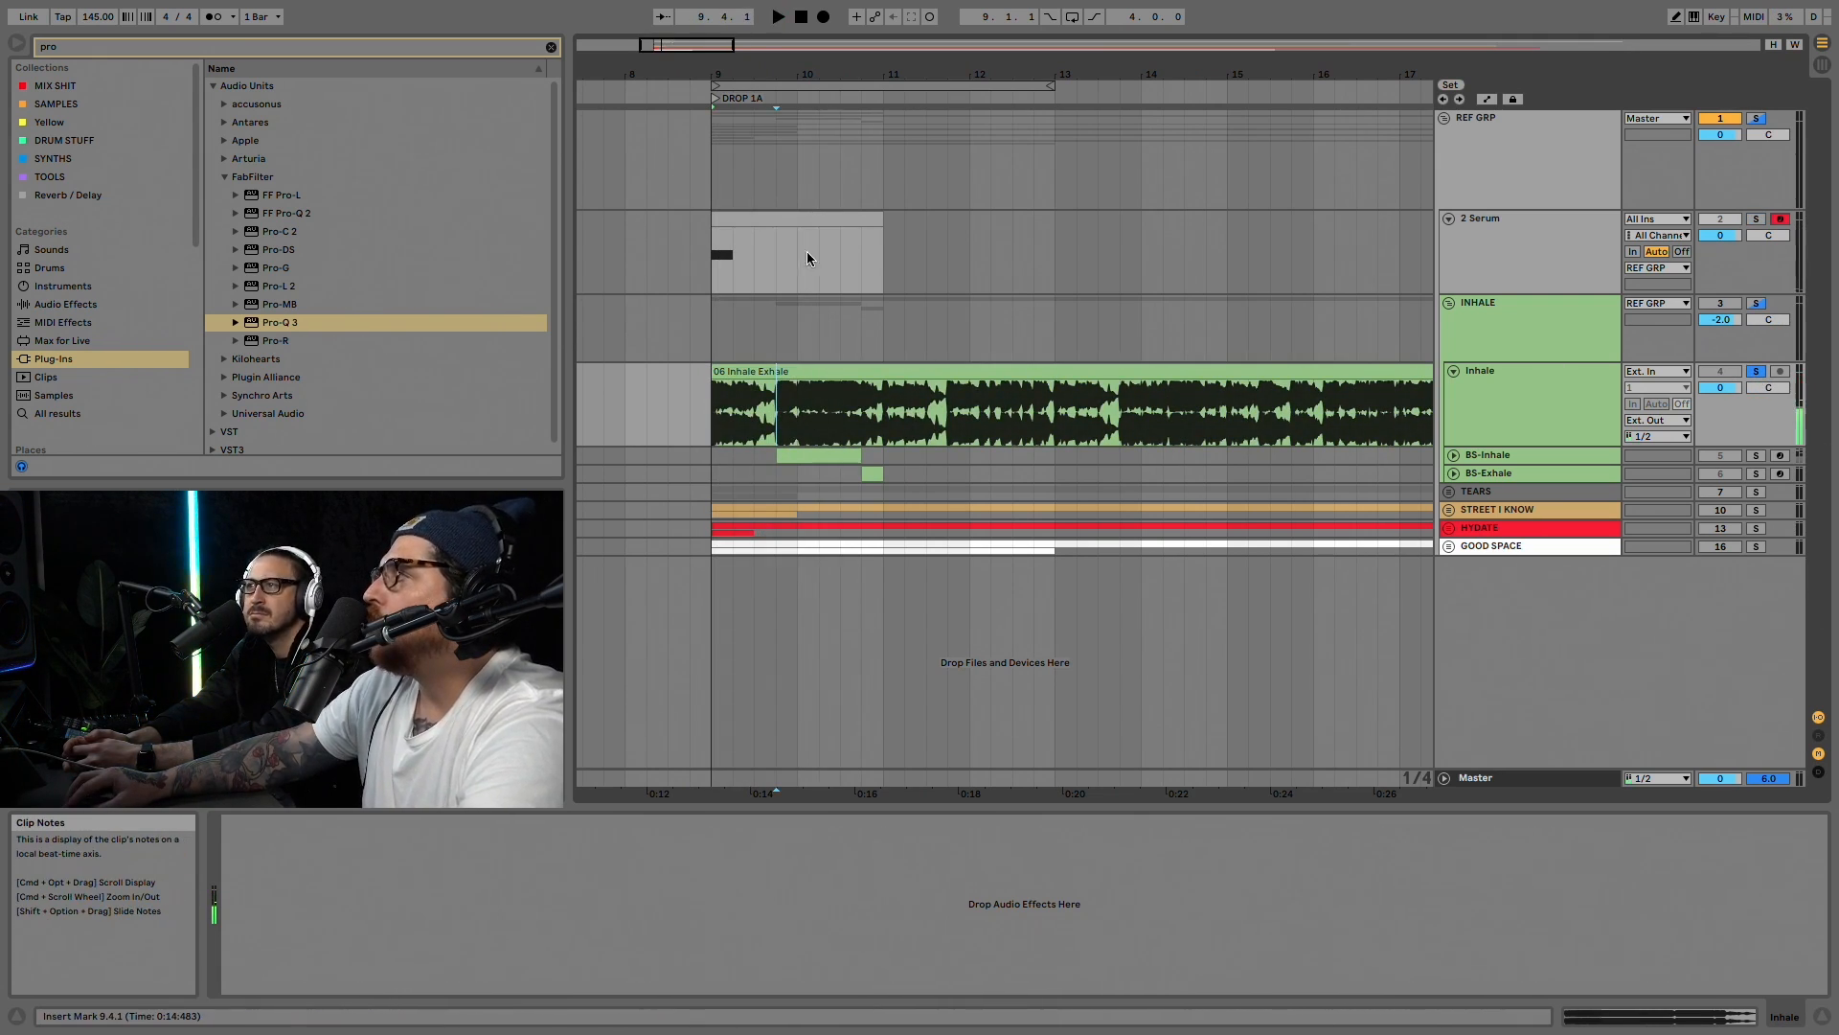
{"action": "left_click", "coordinate": [760, 220]}
{"action": "left_click", "coordinate": [1756, 219]}
{"action": "key", "text": "space"}
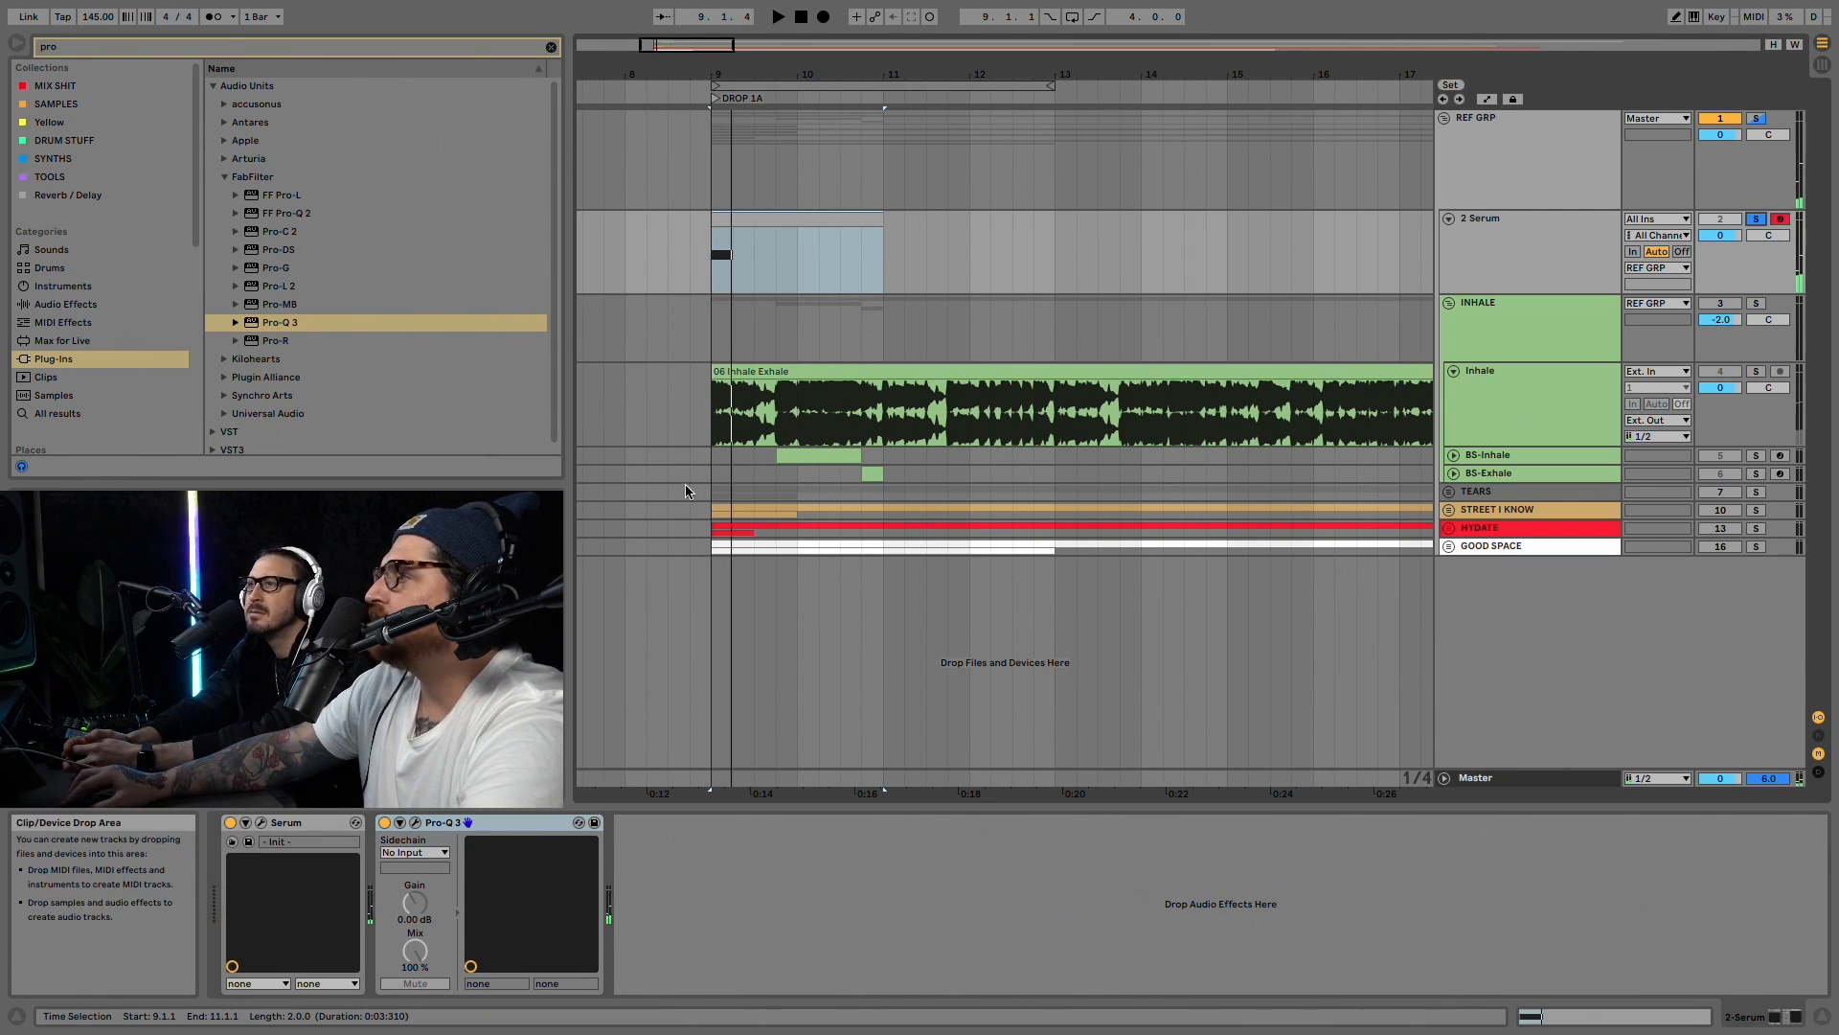
Step: Select the BS-Inhale clip, unfold its track, and play it soloed
{"action": "left_click", "coordinate": [796, 457]}
{"action": "left_click", "coordinate": [1454, 456]}
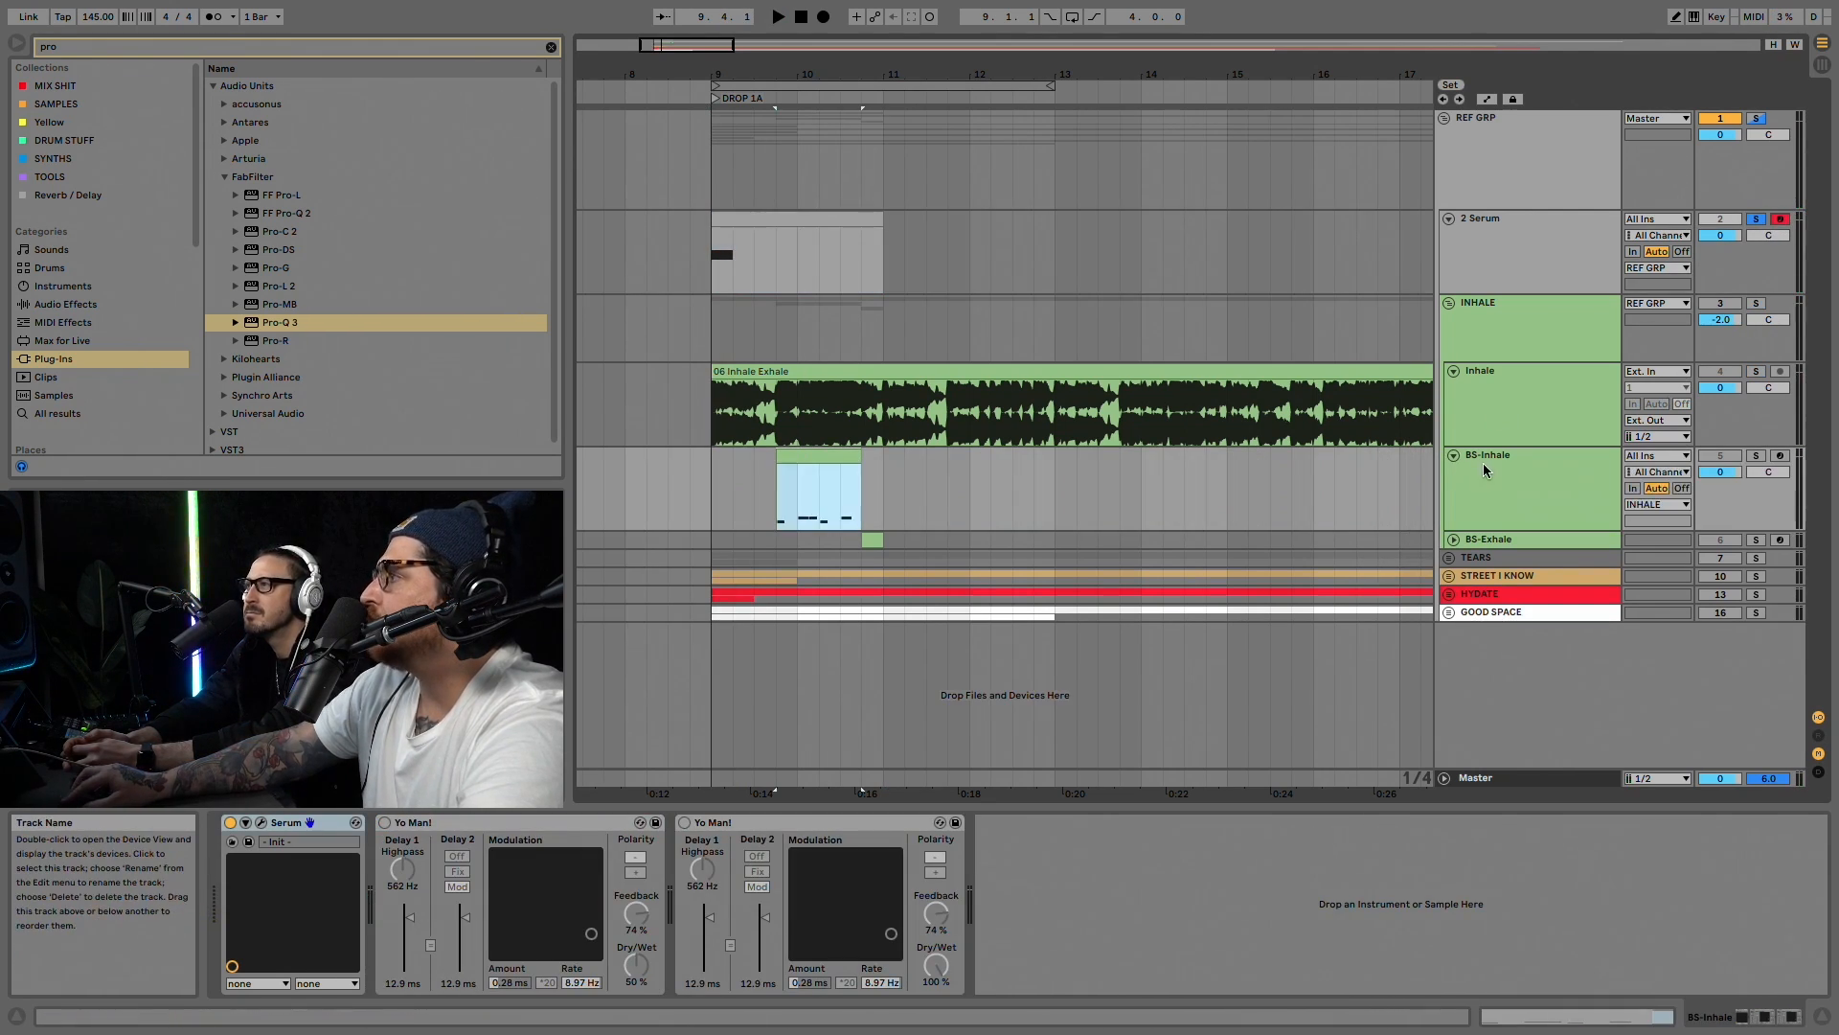
{"action": "key", "text": "space"}
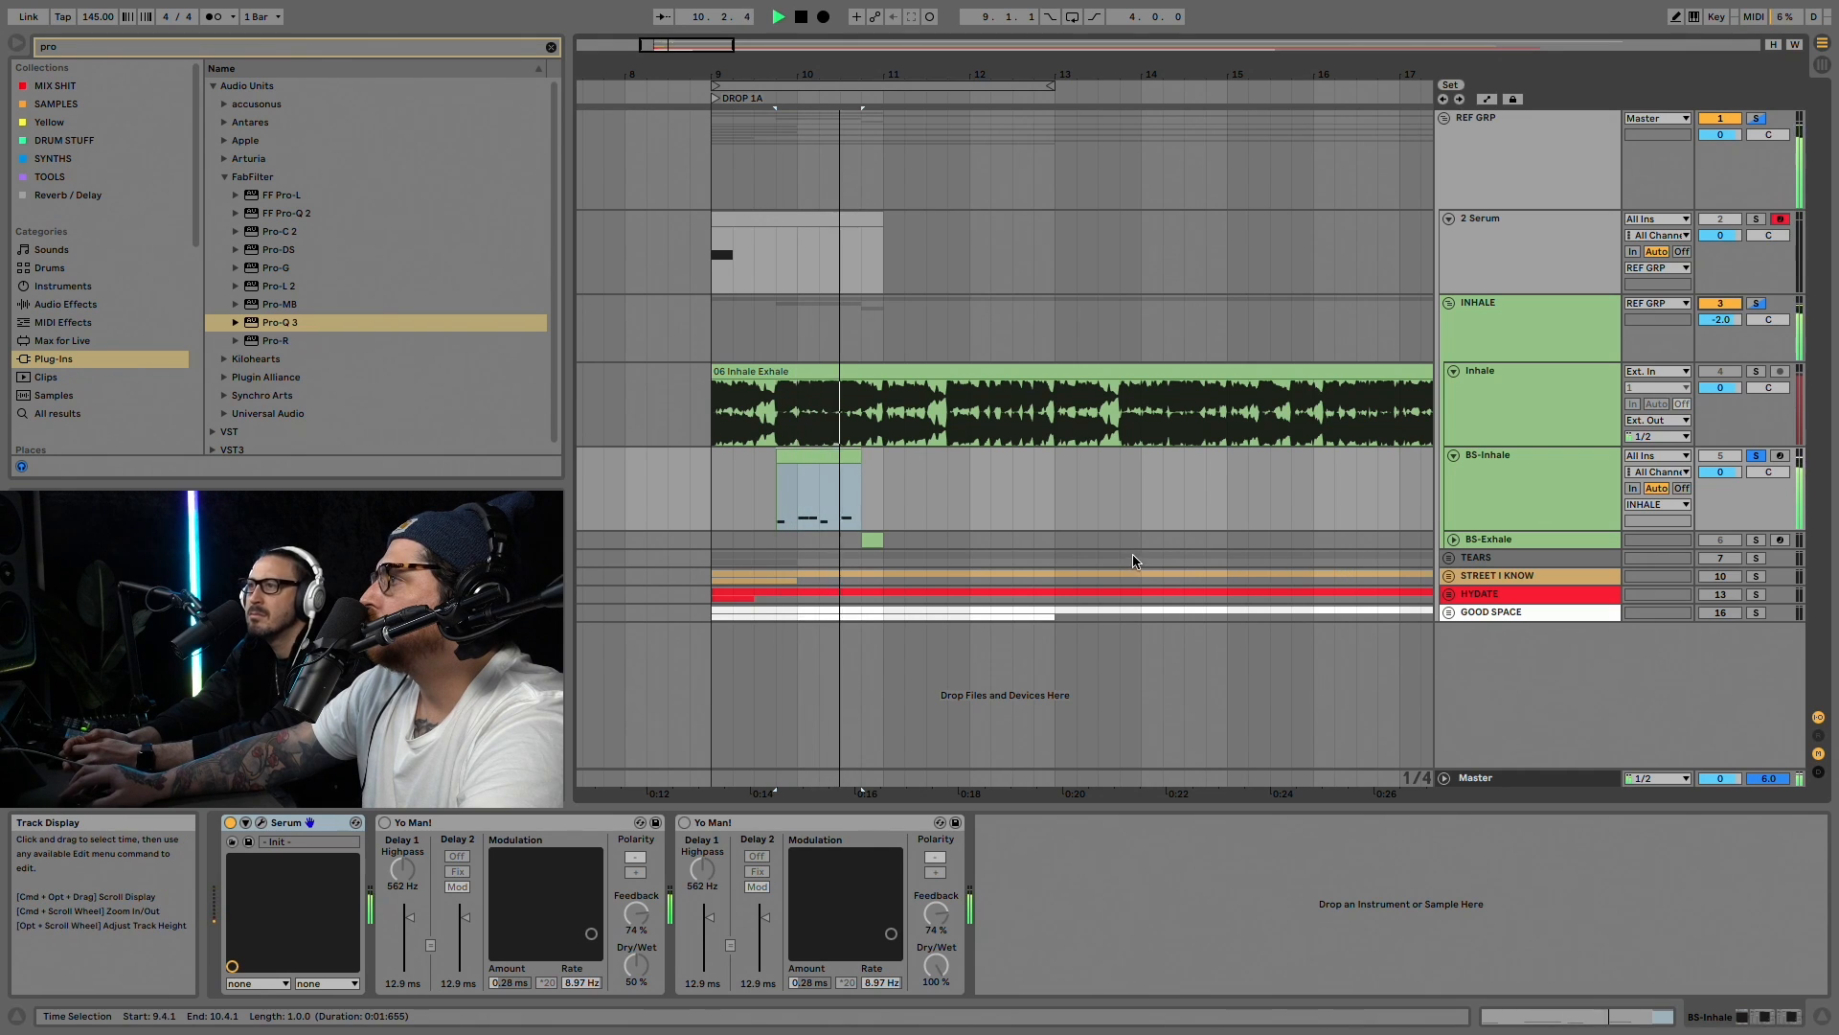
Step: Examine the oscillator, filter and envelope settings in the BS-Inhale track's Serum, close it, and return to the 2 Serum track
{"action": "left_click", "coordinate": [260, 821]}
{"action": "left_click_drag", "start_coordinate": [873, 330], "coordinate": [1124, 148]}
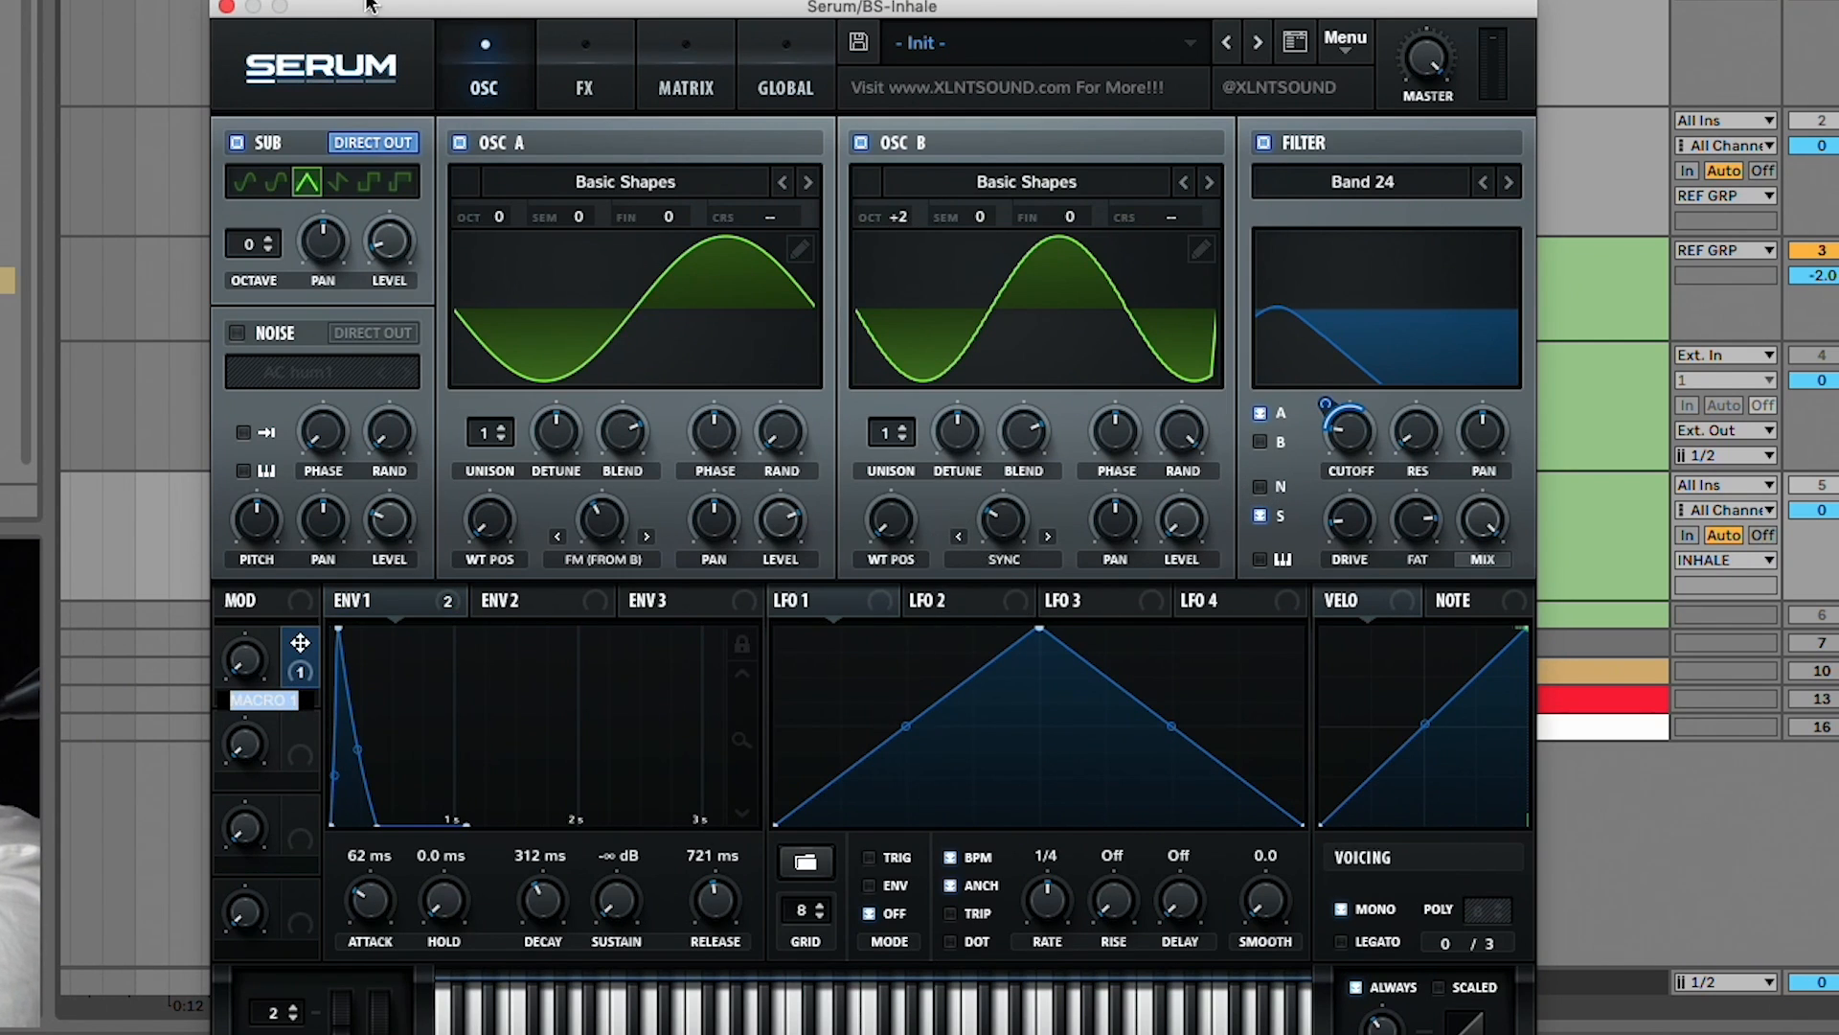
{"action": "left_click", "coordinate": [228, 7]}
{"action": "left_click", "coordinate": [1498, 233]}
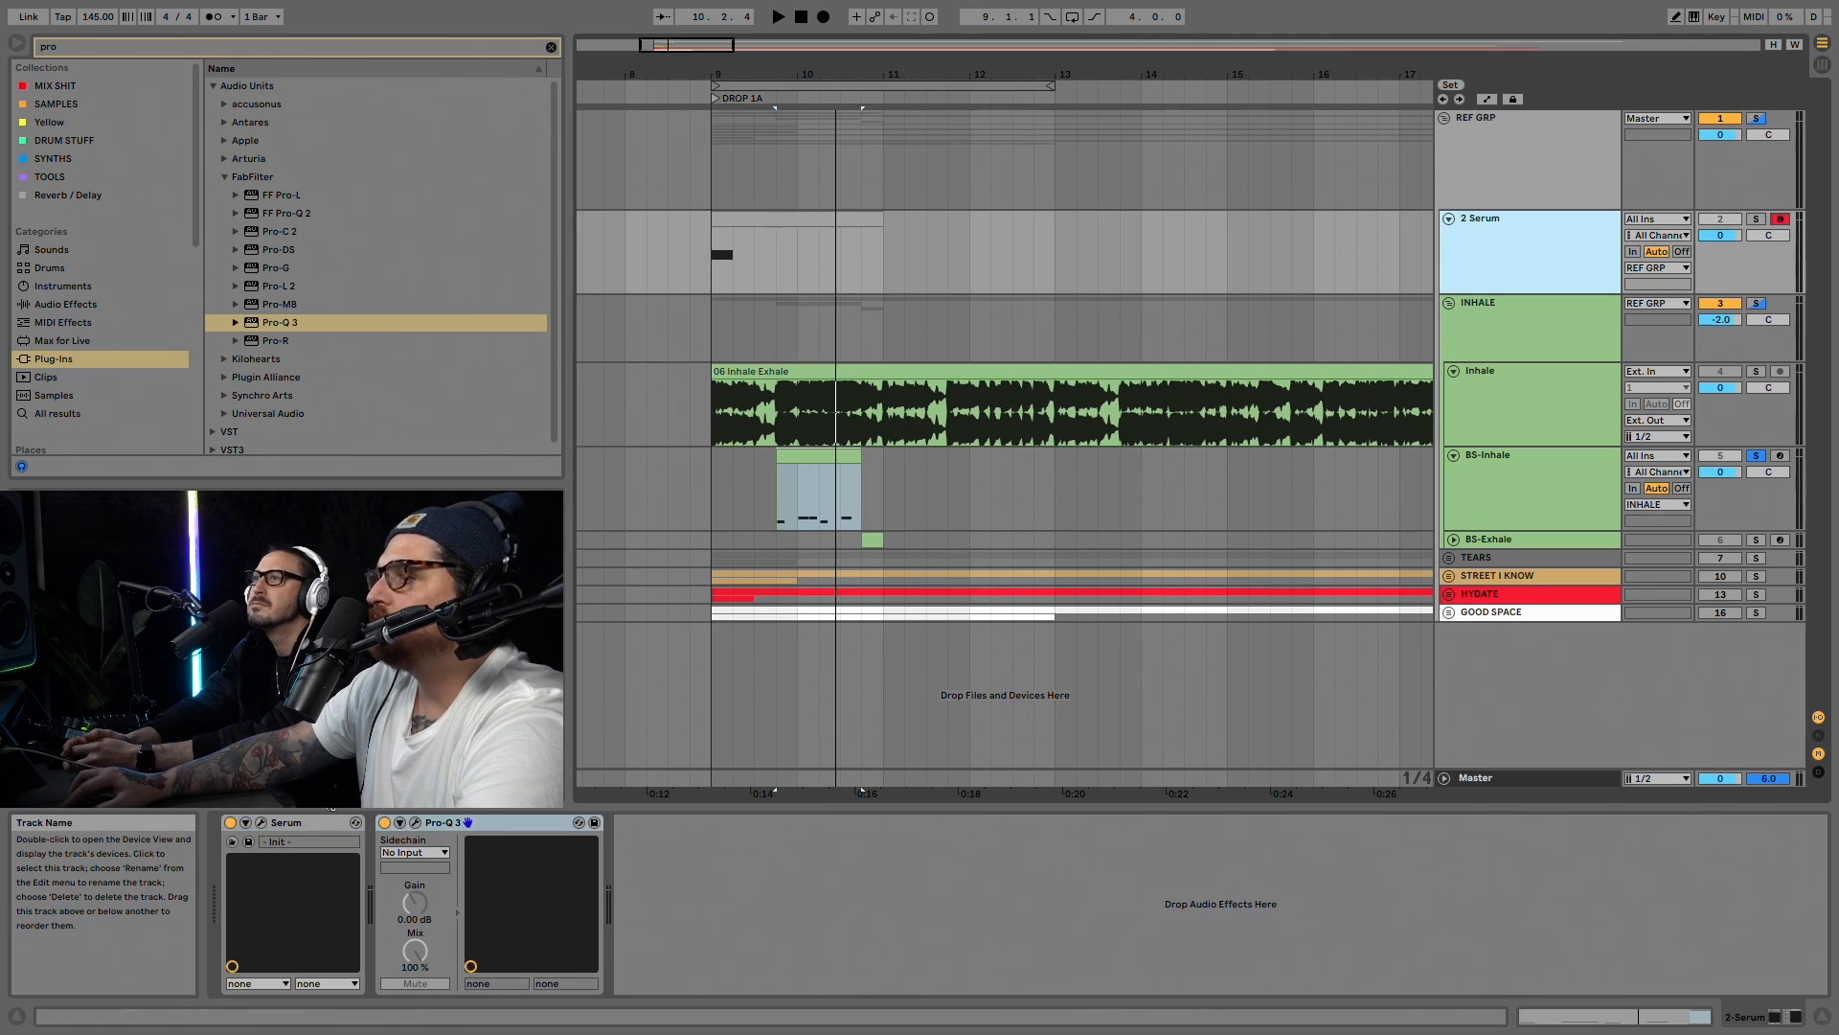
Step: Solo and play the 2 Serum track and check the effects in its Serum
{"action": "left_click", "coordinate": [261, 822]}
{"action": "left_click", "coordinate": [1756, 219]}
{"action": "key", "text": "space"}
{"action": "left_click_drag", "start_coordinate": [1202, 76], "coordinate": [1194, 275]}
{"action": "left_click", "coordinate": [899, 307]}
{"action": "key", "text": "space"}
Step: Raise oscillator B's Sync amount in the 2 Serum track's Serum until its wave shows two cycles, and close the plug-in
{"action": "left_click", "coordinate": [834, 306]}
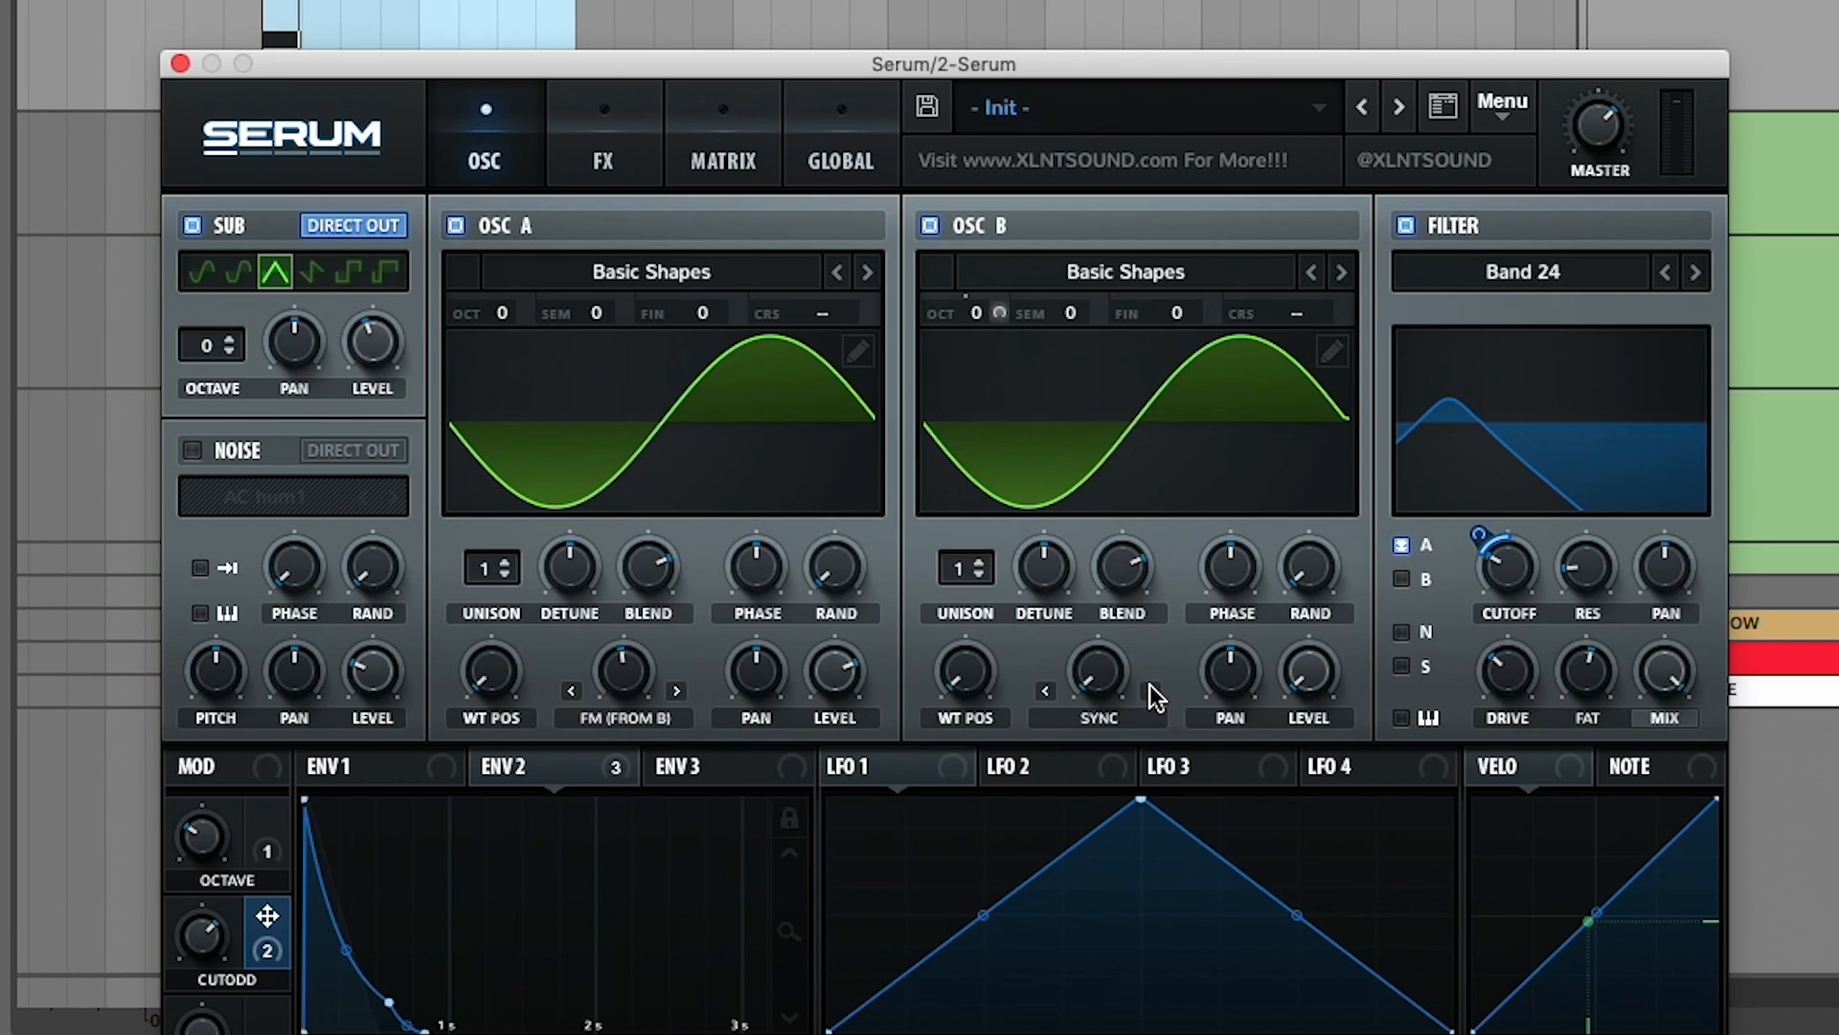
{"action": "left_click_drag", "start_coordinate": [1098, 671], "coordinate": [1083, 525]}
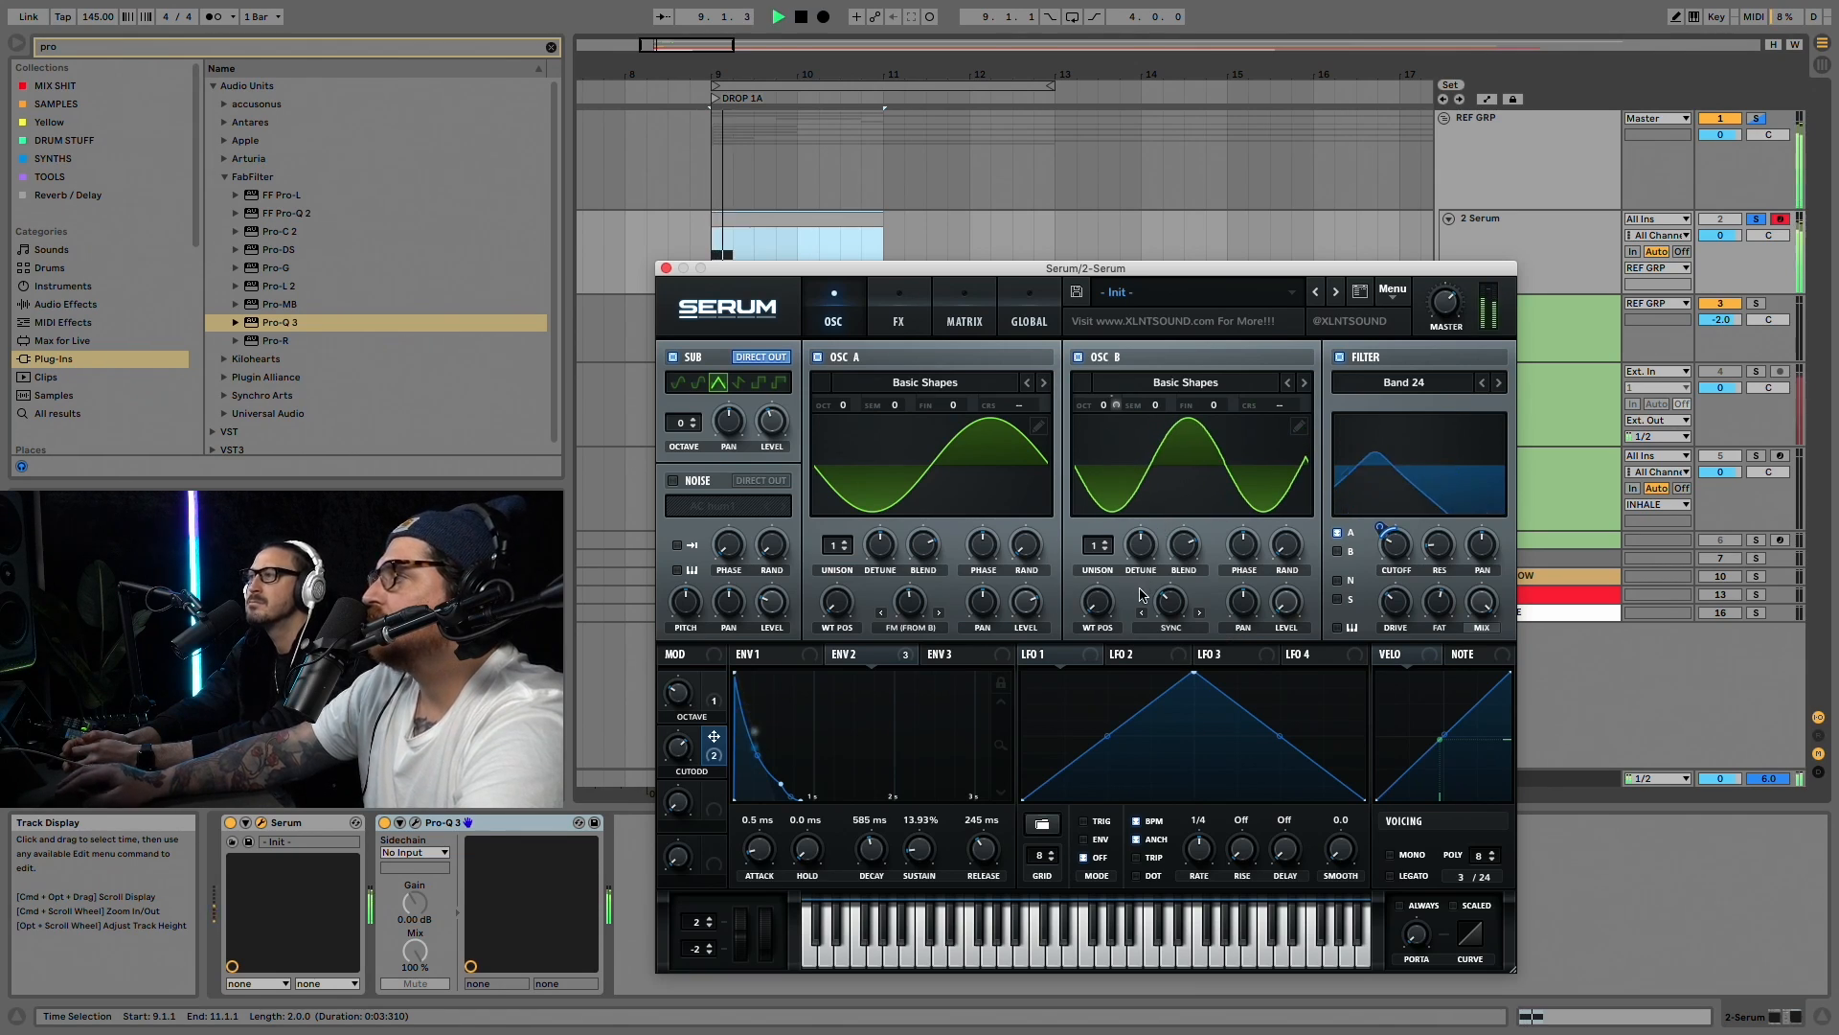
{"action": "left_click", "coordinate": [667, 268]}
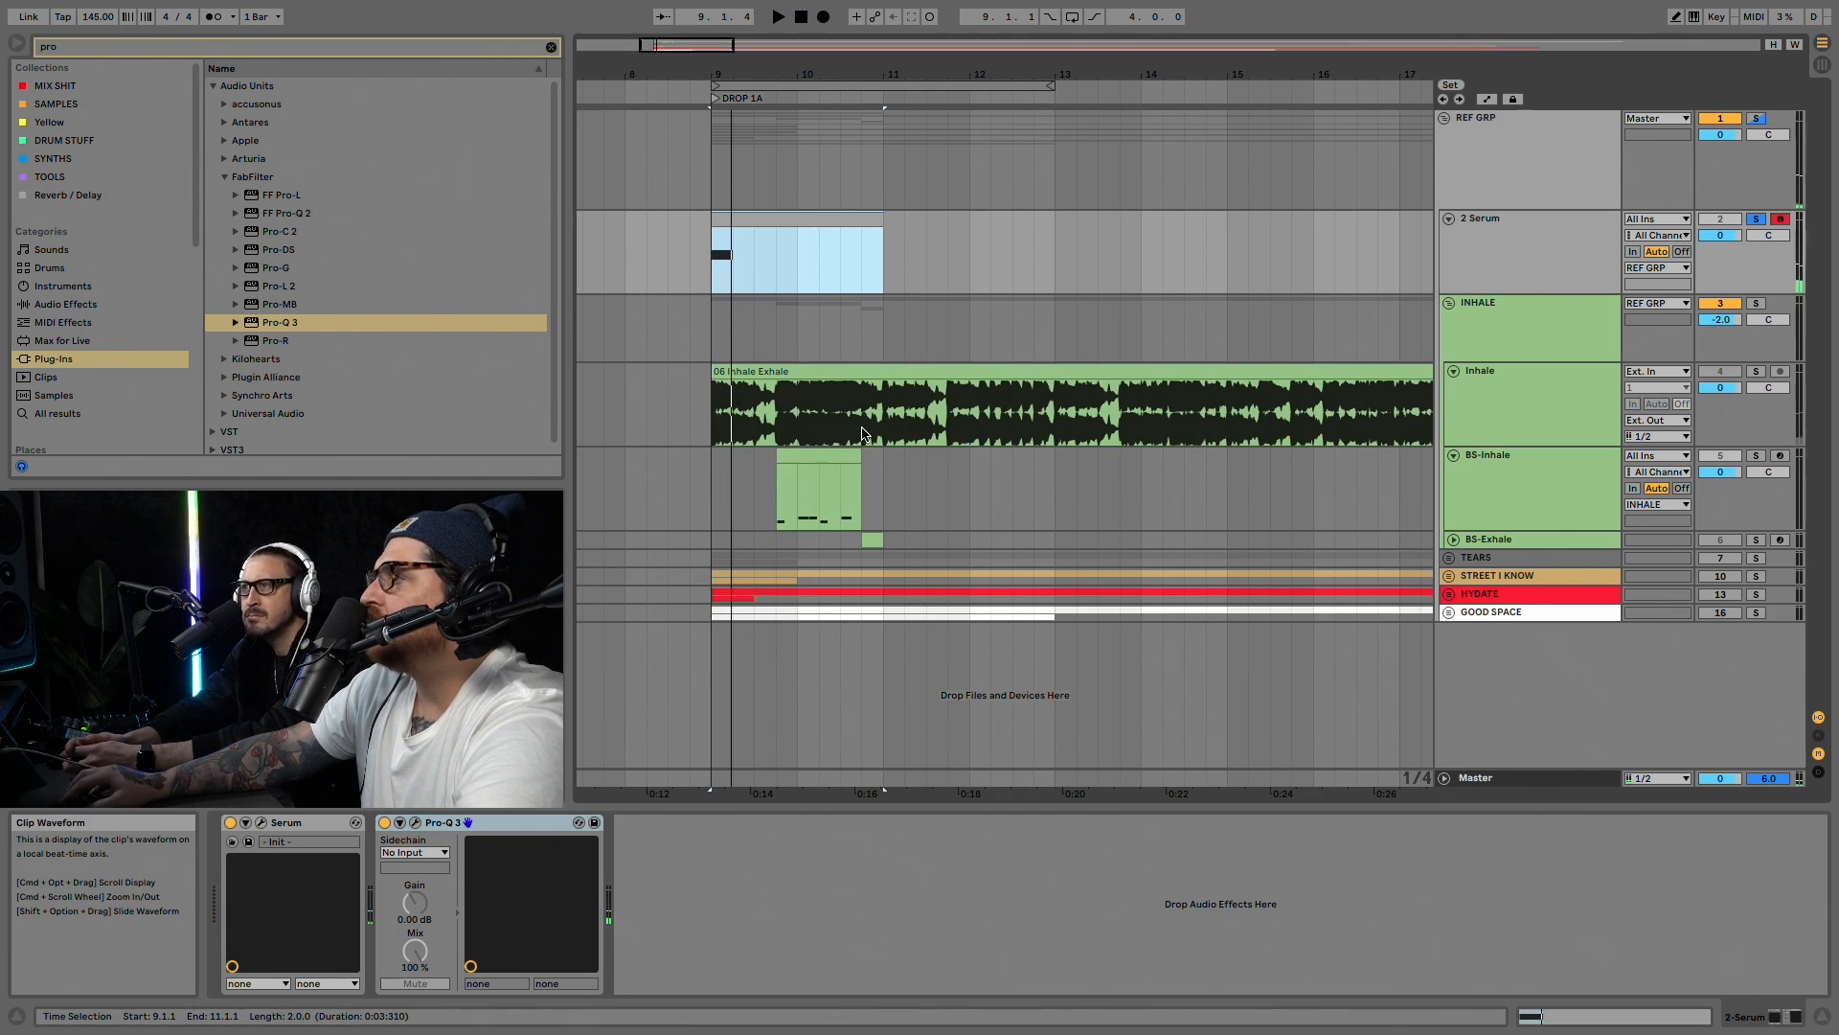
Step: Play the BS-Inhale clip soloed and examine the filter cutoff and effects chain in its Serum
{"action": "left_click", "coordinate": [819, 489]}
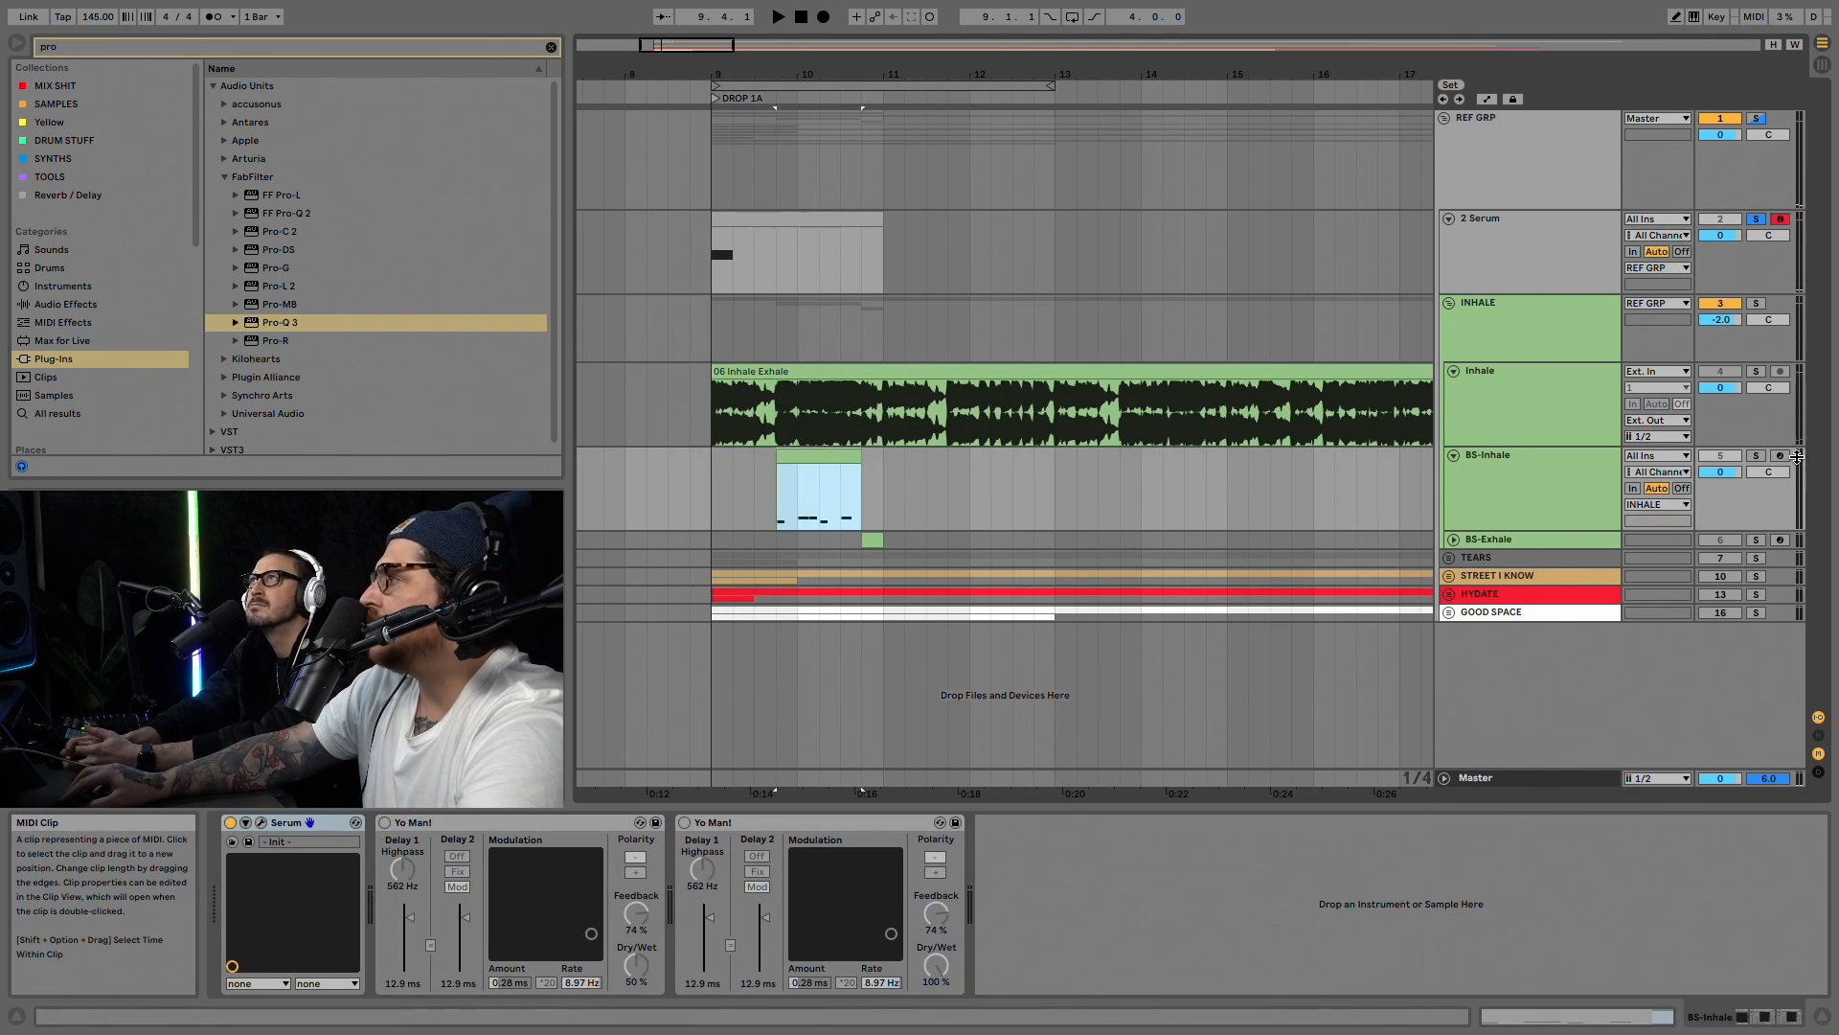
{"action": "left_click", "coordinate": [262, 824]}
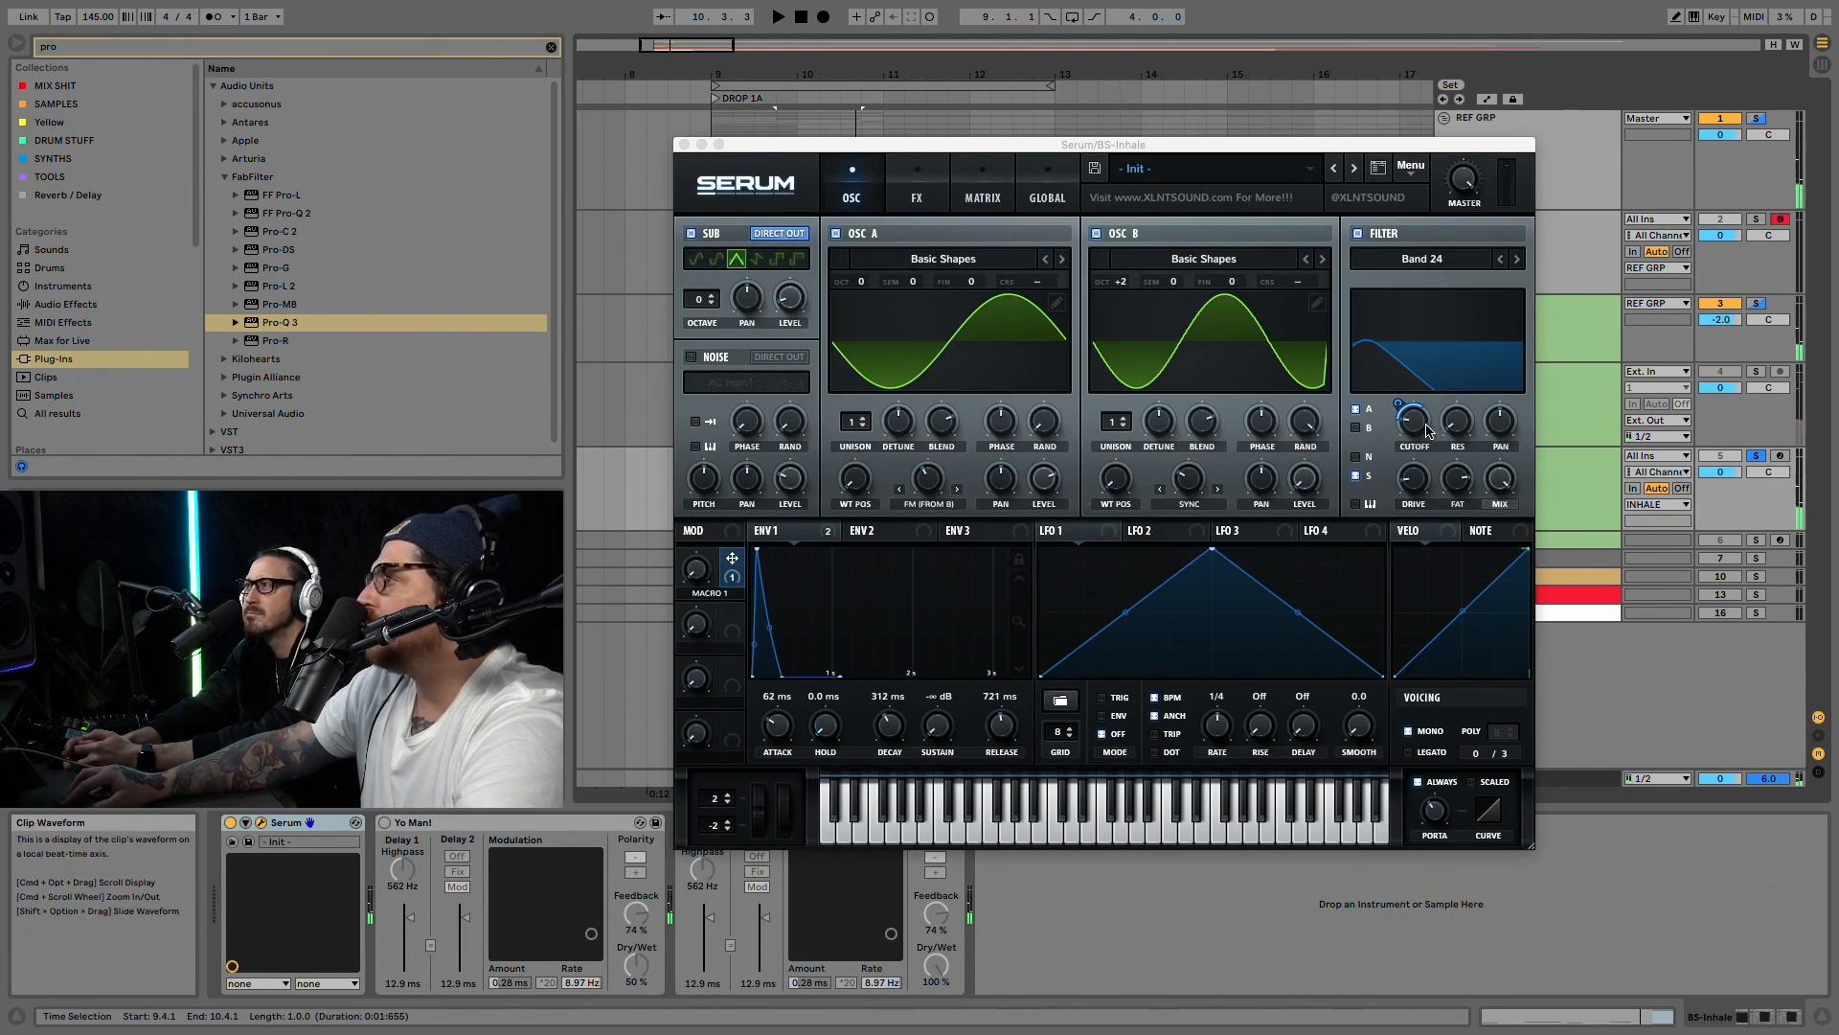
{"action": "key", "text": "space"}
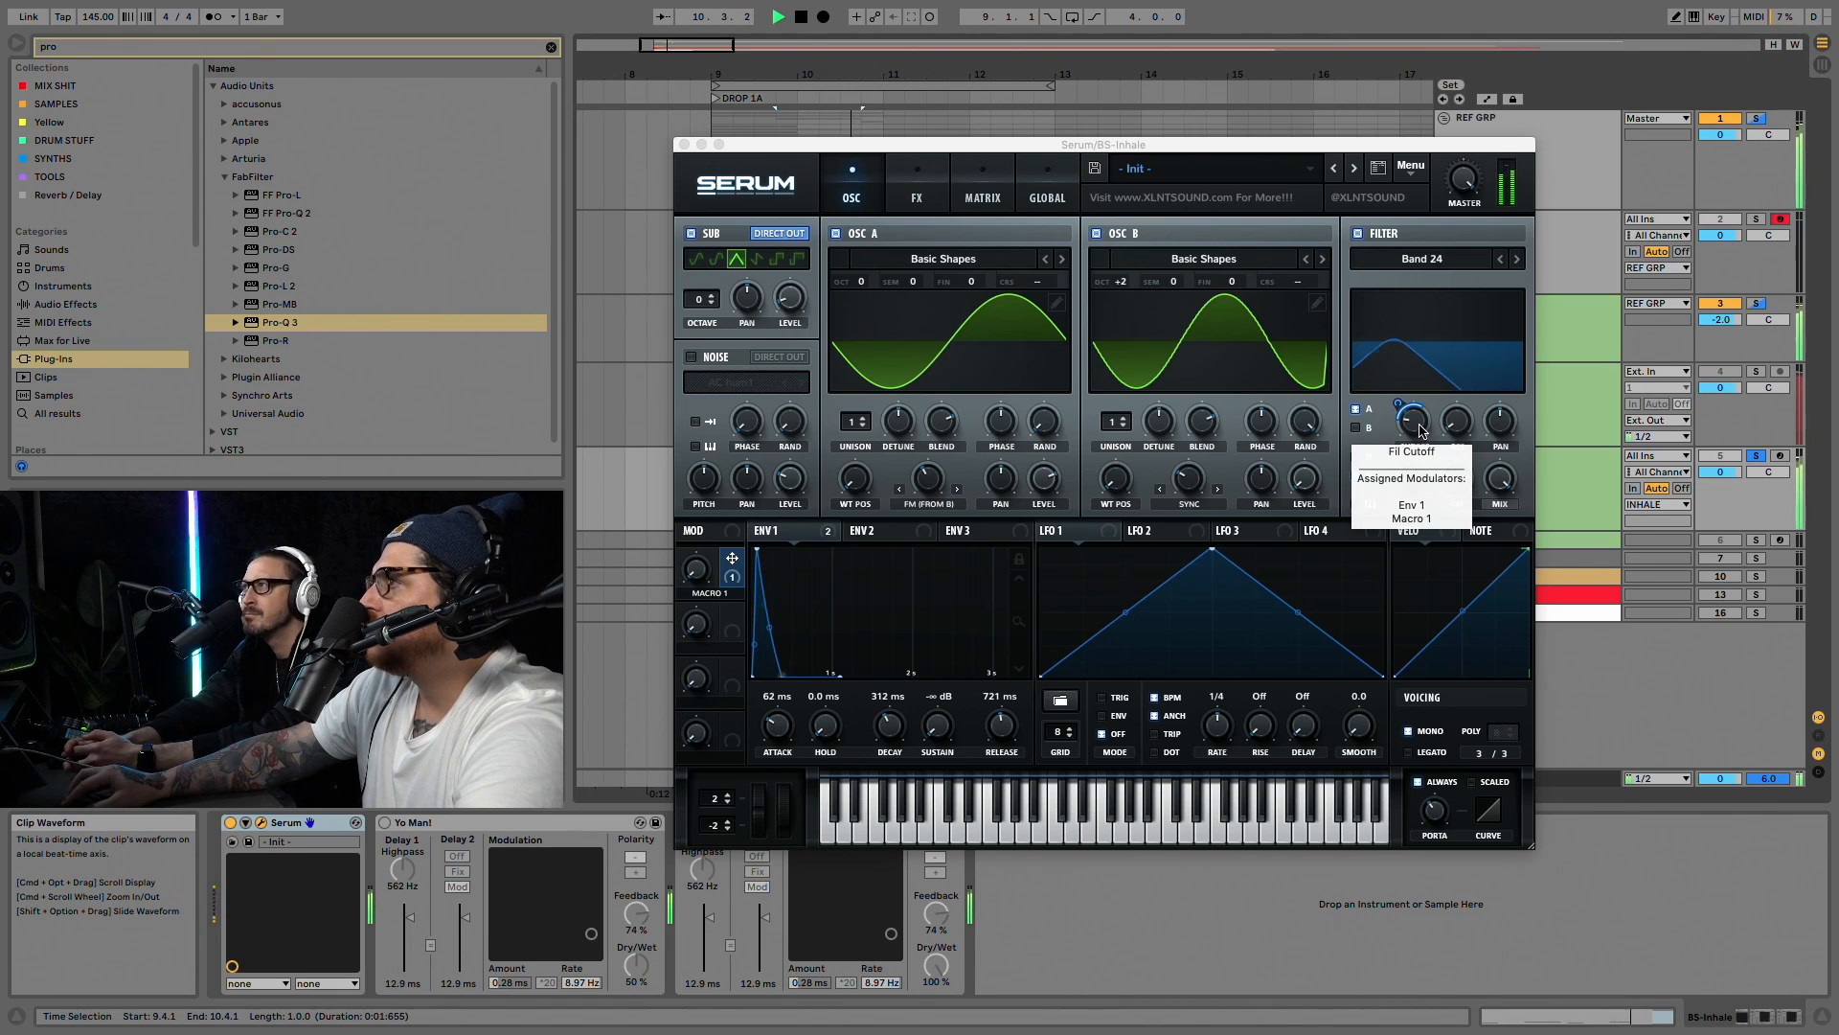
{"action": "key", "text": "space"}
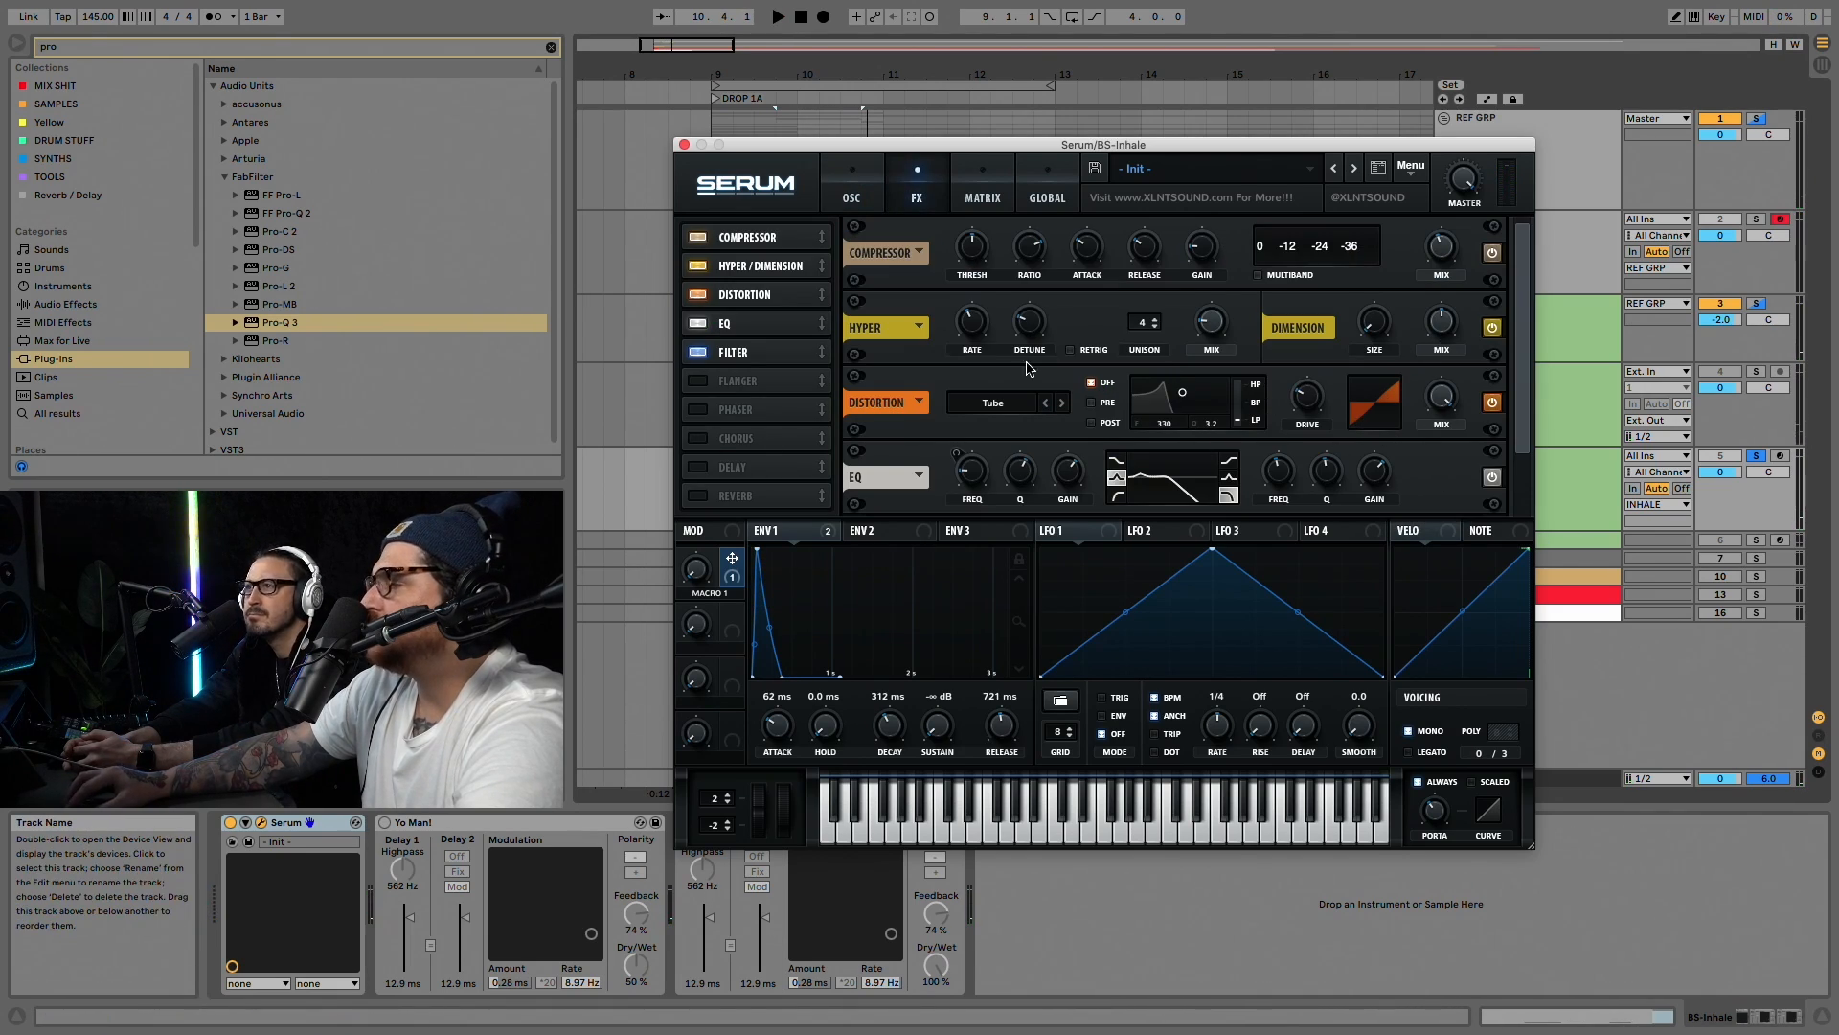
{"action": "left_click", "coordinate": [743, 354]}
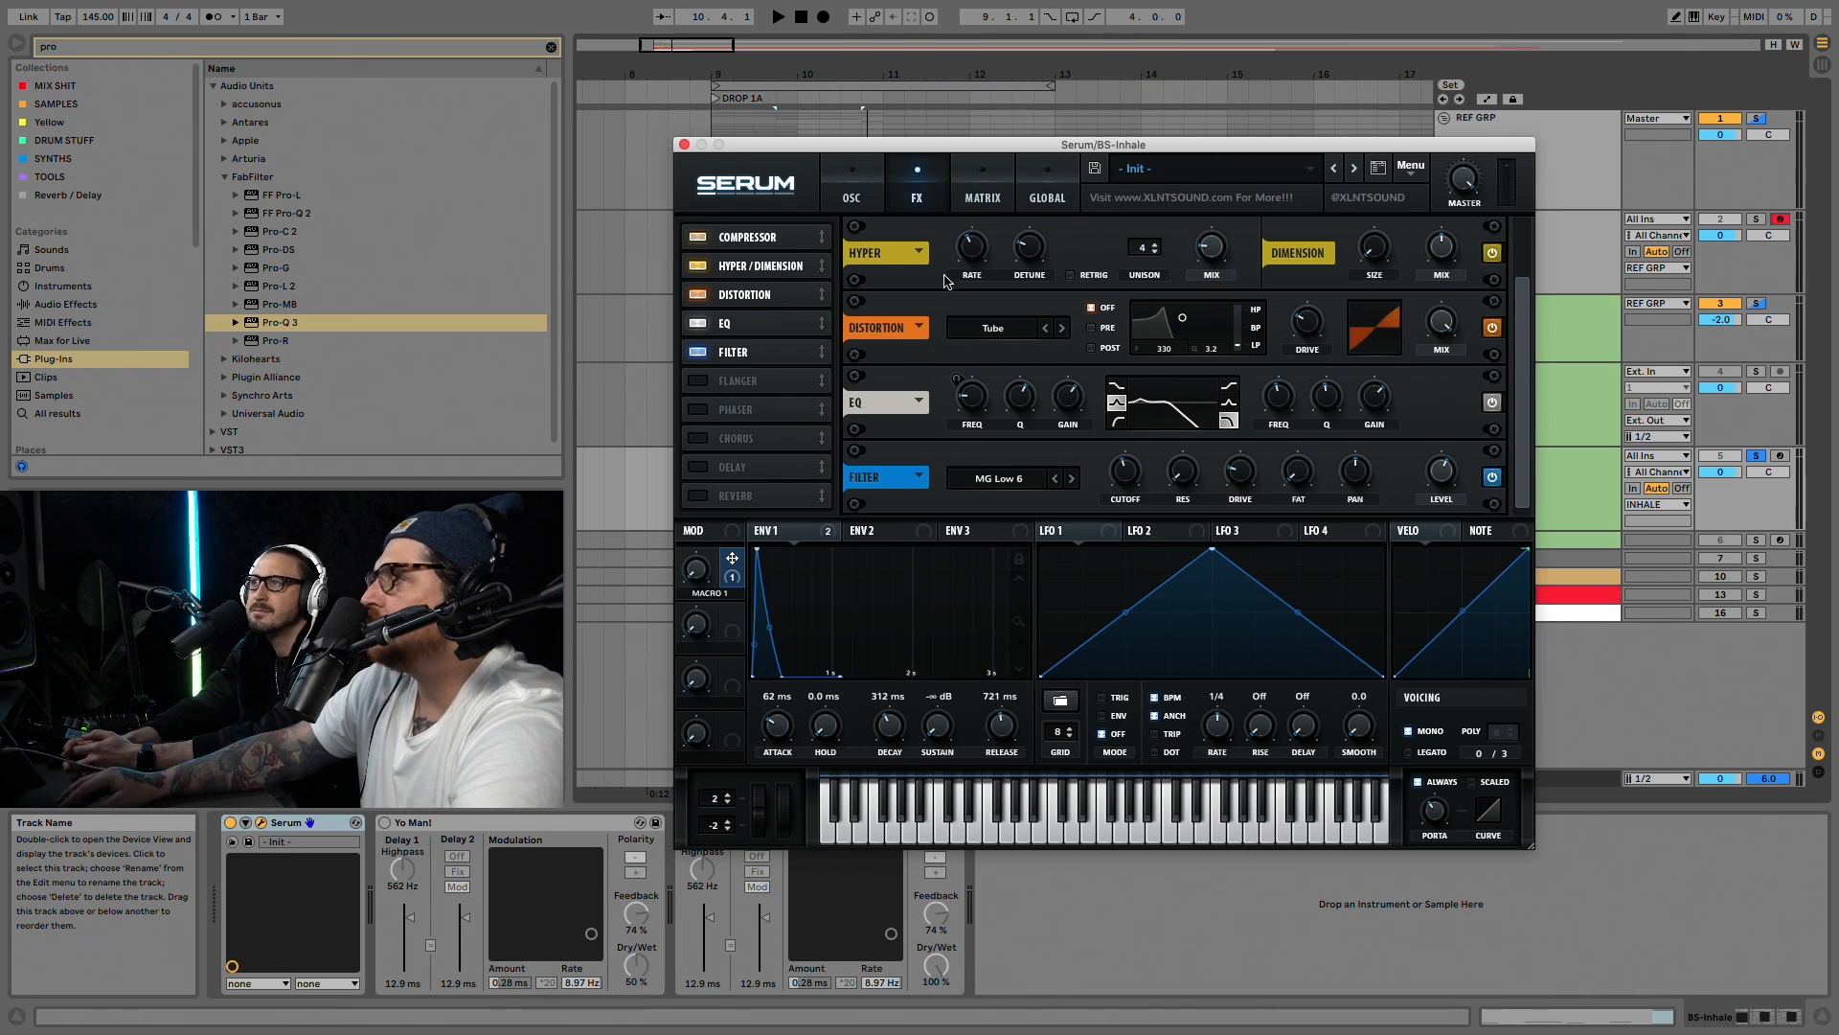
{"action": "left_click", "coordinate": [857, 196]}
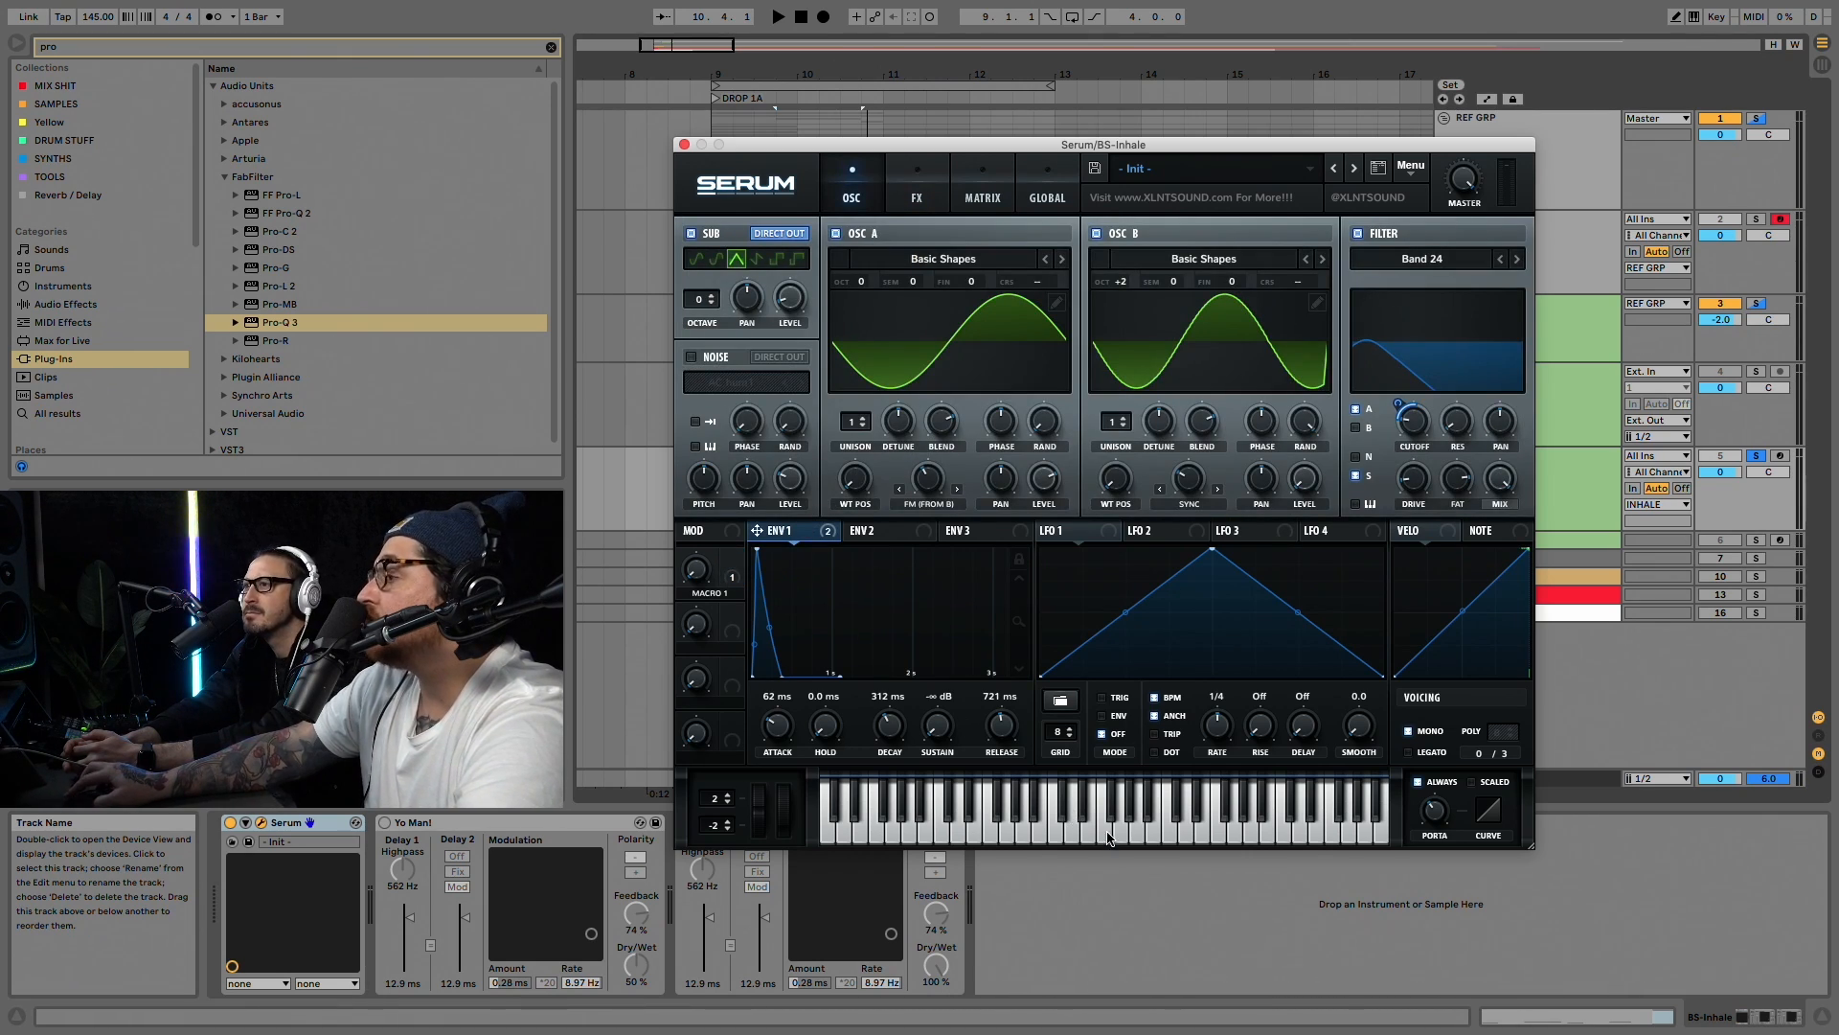
Step: Replay the BS-Inhale bass while checking oscillator A's FM (From B) amount, and close its Serum
{"action": "key", "text": "space"}
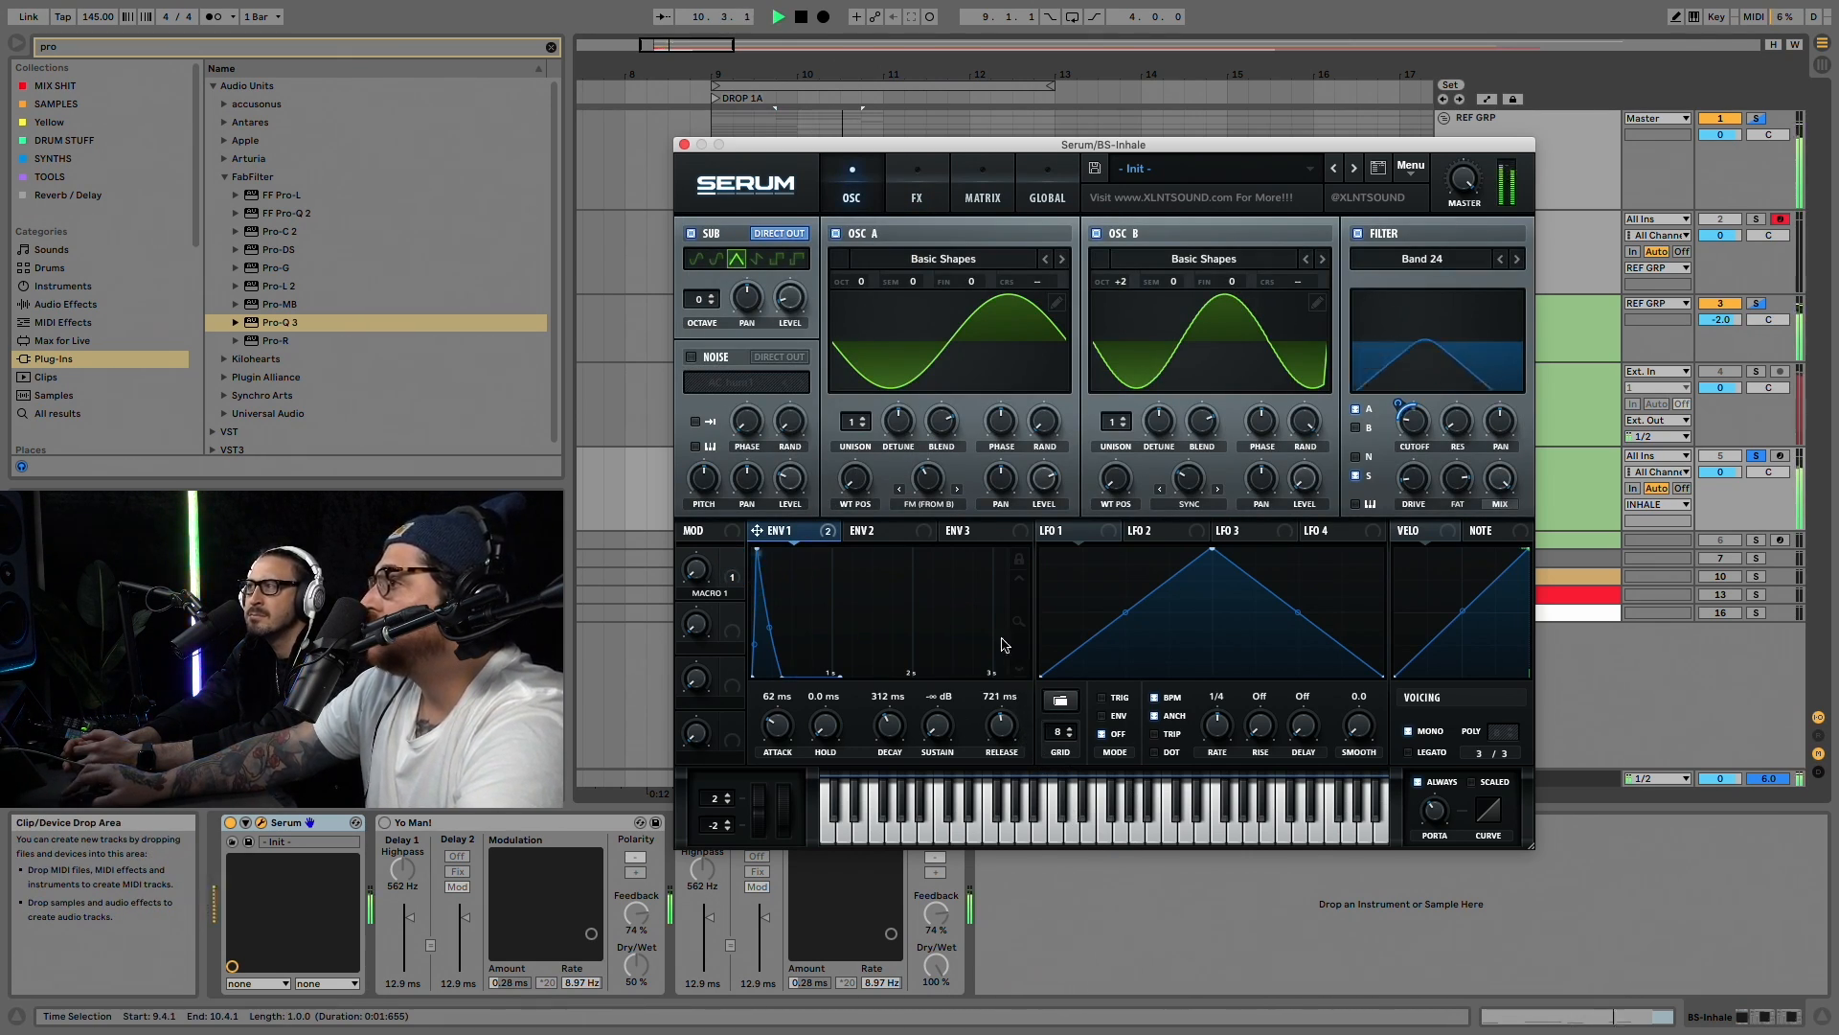
{"action": "key", "text": "space"}
{"action": "left_click_drag", "start_coordinate": [927, 482], "coordinate": [936, 437]}
{"action": "key", "text": "space"}
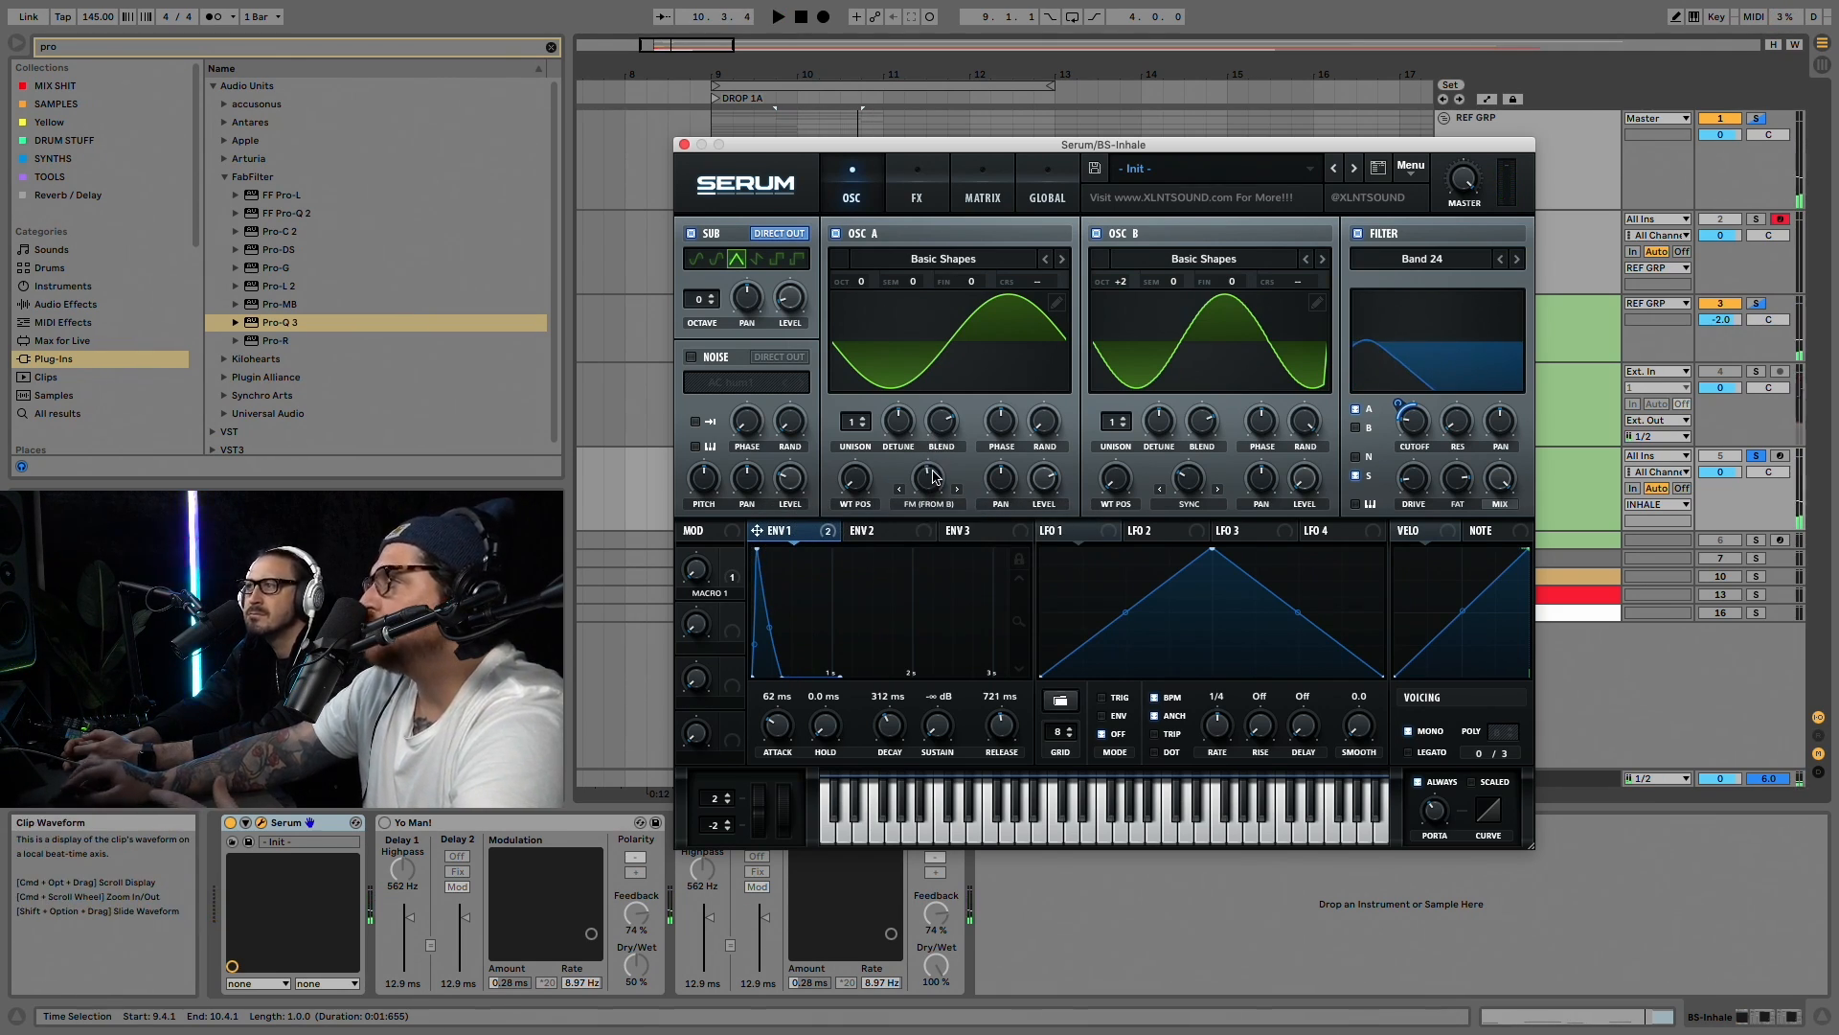
{"action": "left_click", "coordinate": [683, 144]}
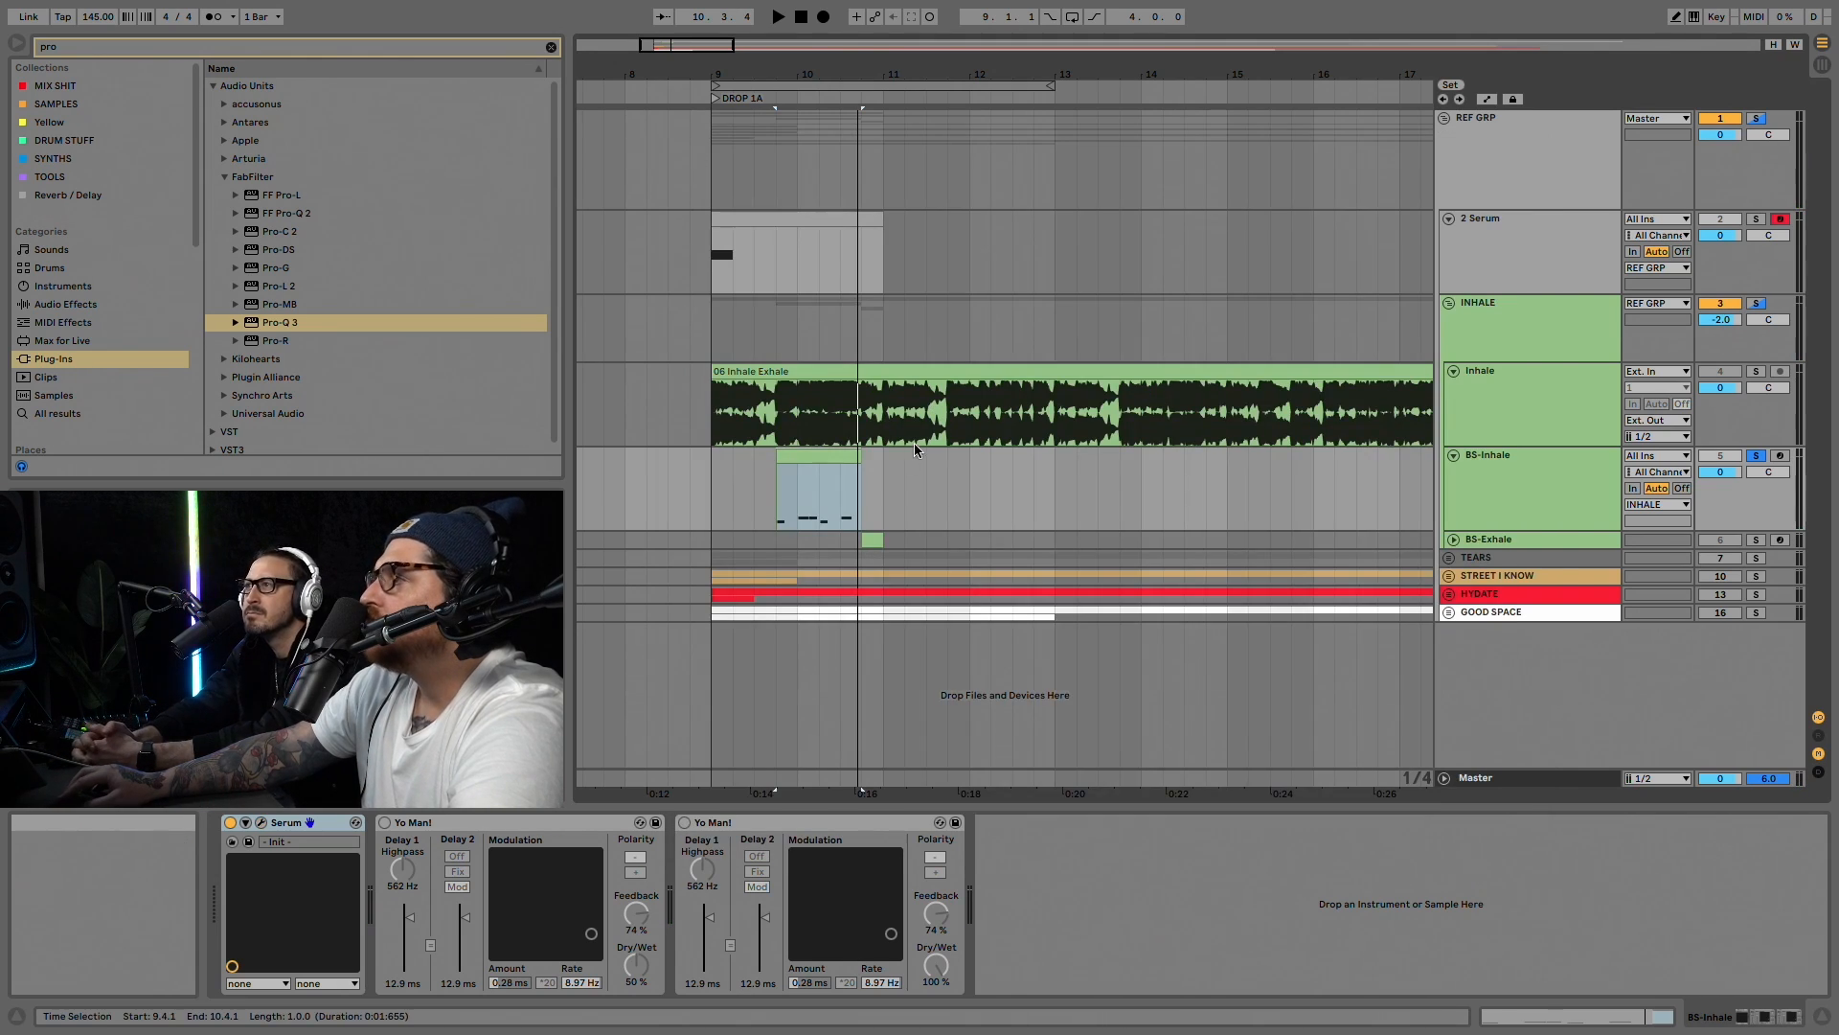
Step: Select the BS-Exhale clip, play it soloed, and unfold its track
{"action": "left_click", "coordinate": [876, 540]}
{"action": "left_click", "coordinate": [1759, 540]}
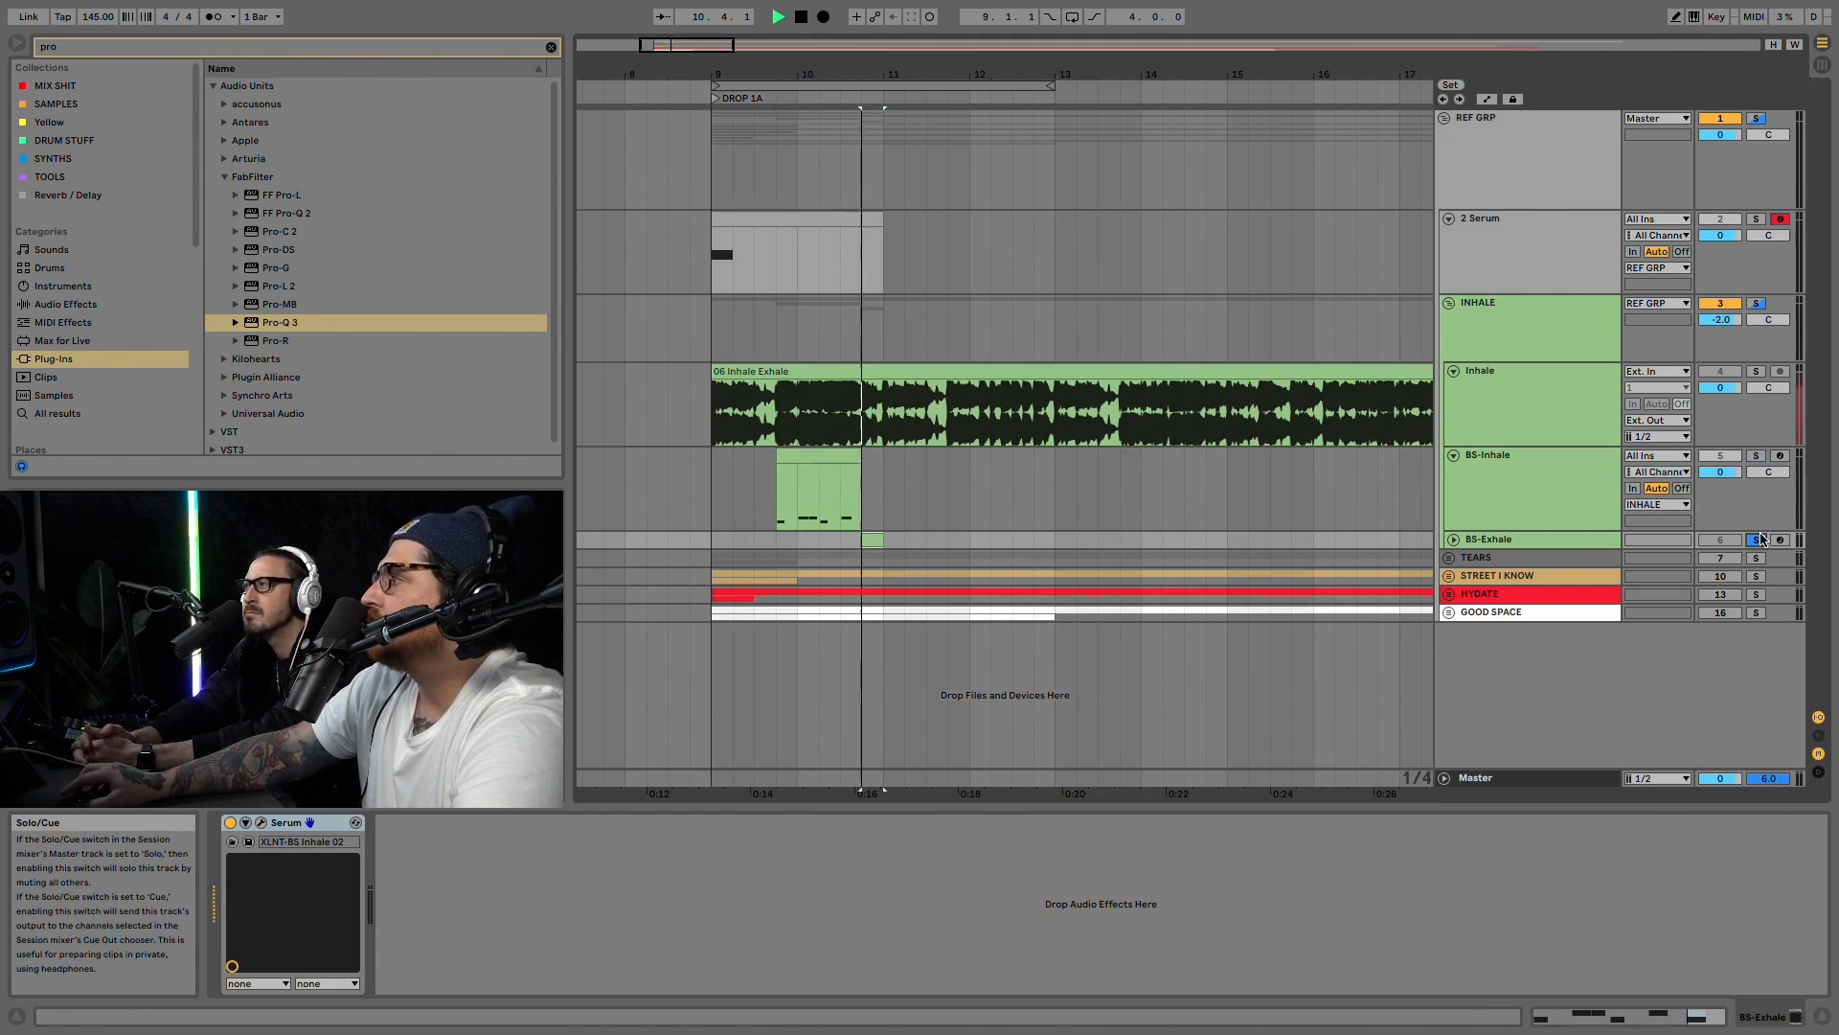
{"action": "left_click", "coordinate": [1454, 541]}
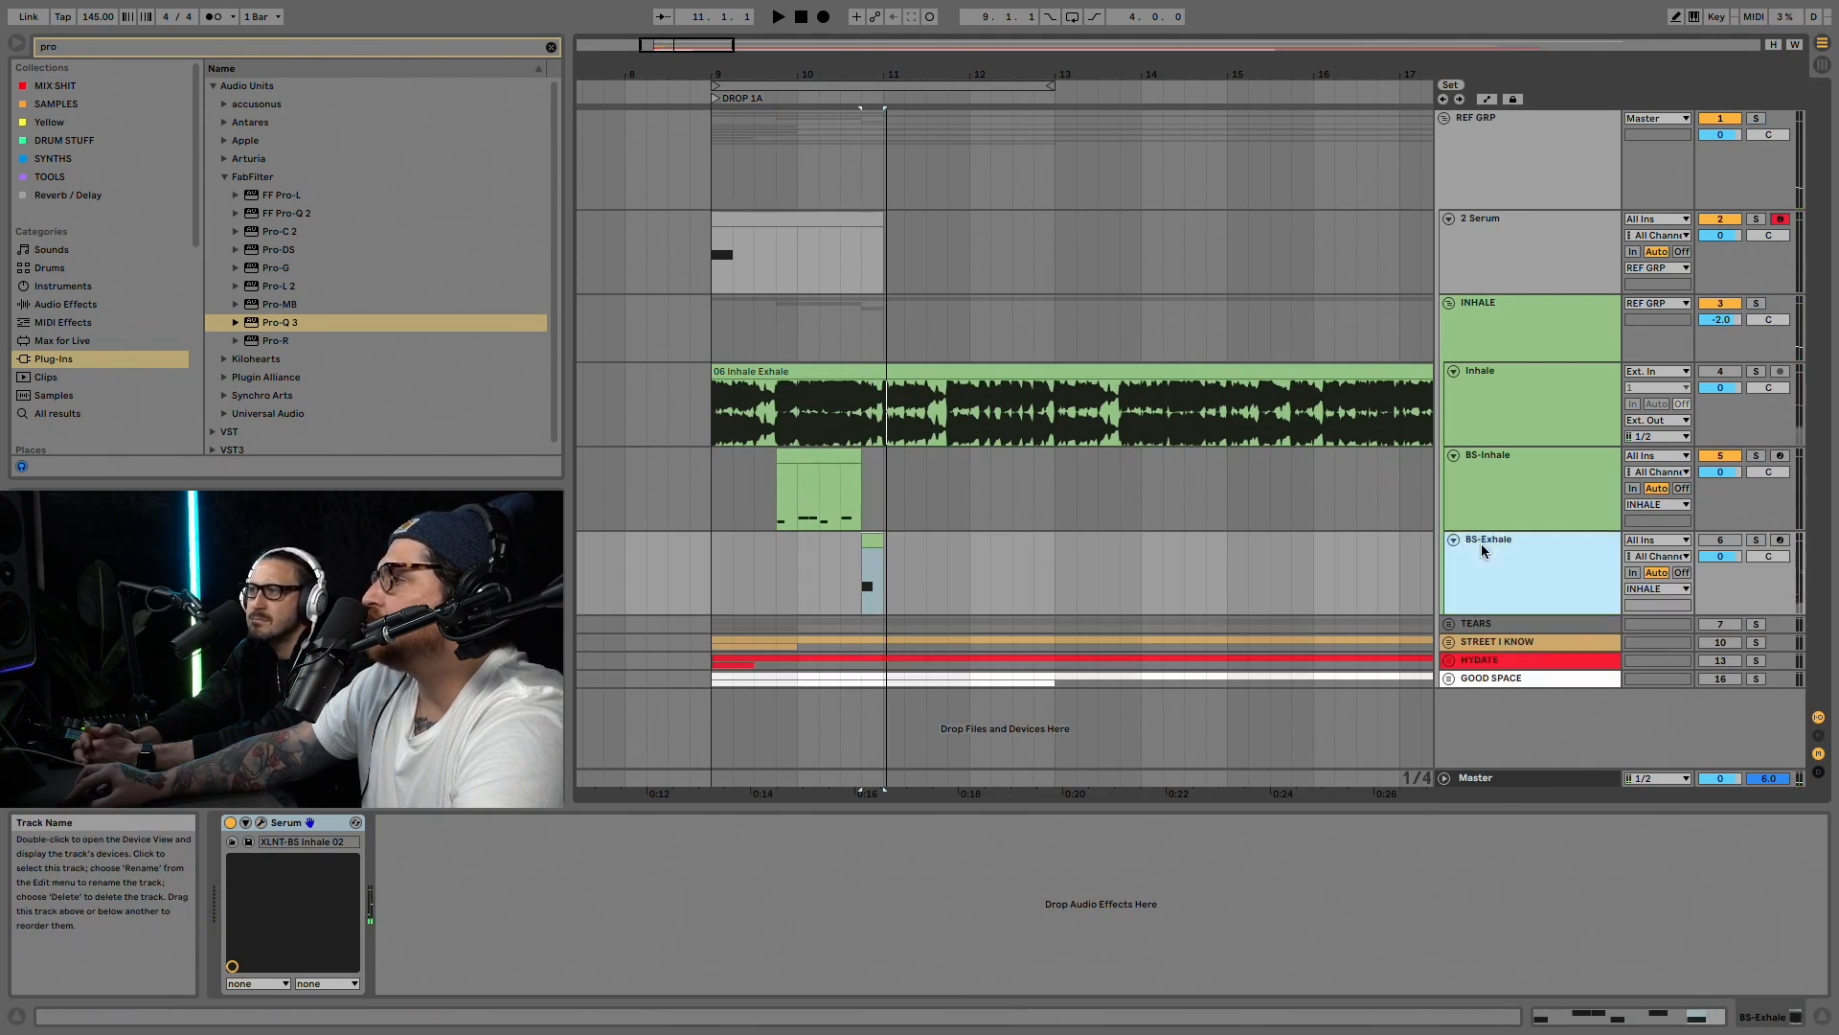
Step: Examine the effects, LFO 2 and oscillator settings in the BS-Exhale track's Serum
{"action": "left_click_drag", "start_coordinate": [1293, 86], "coordinate": [1312, 87]}
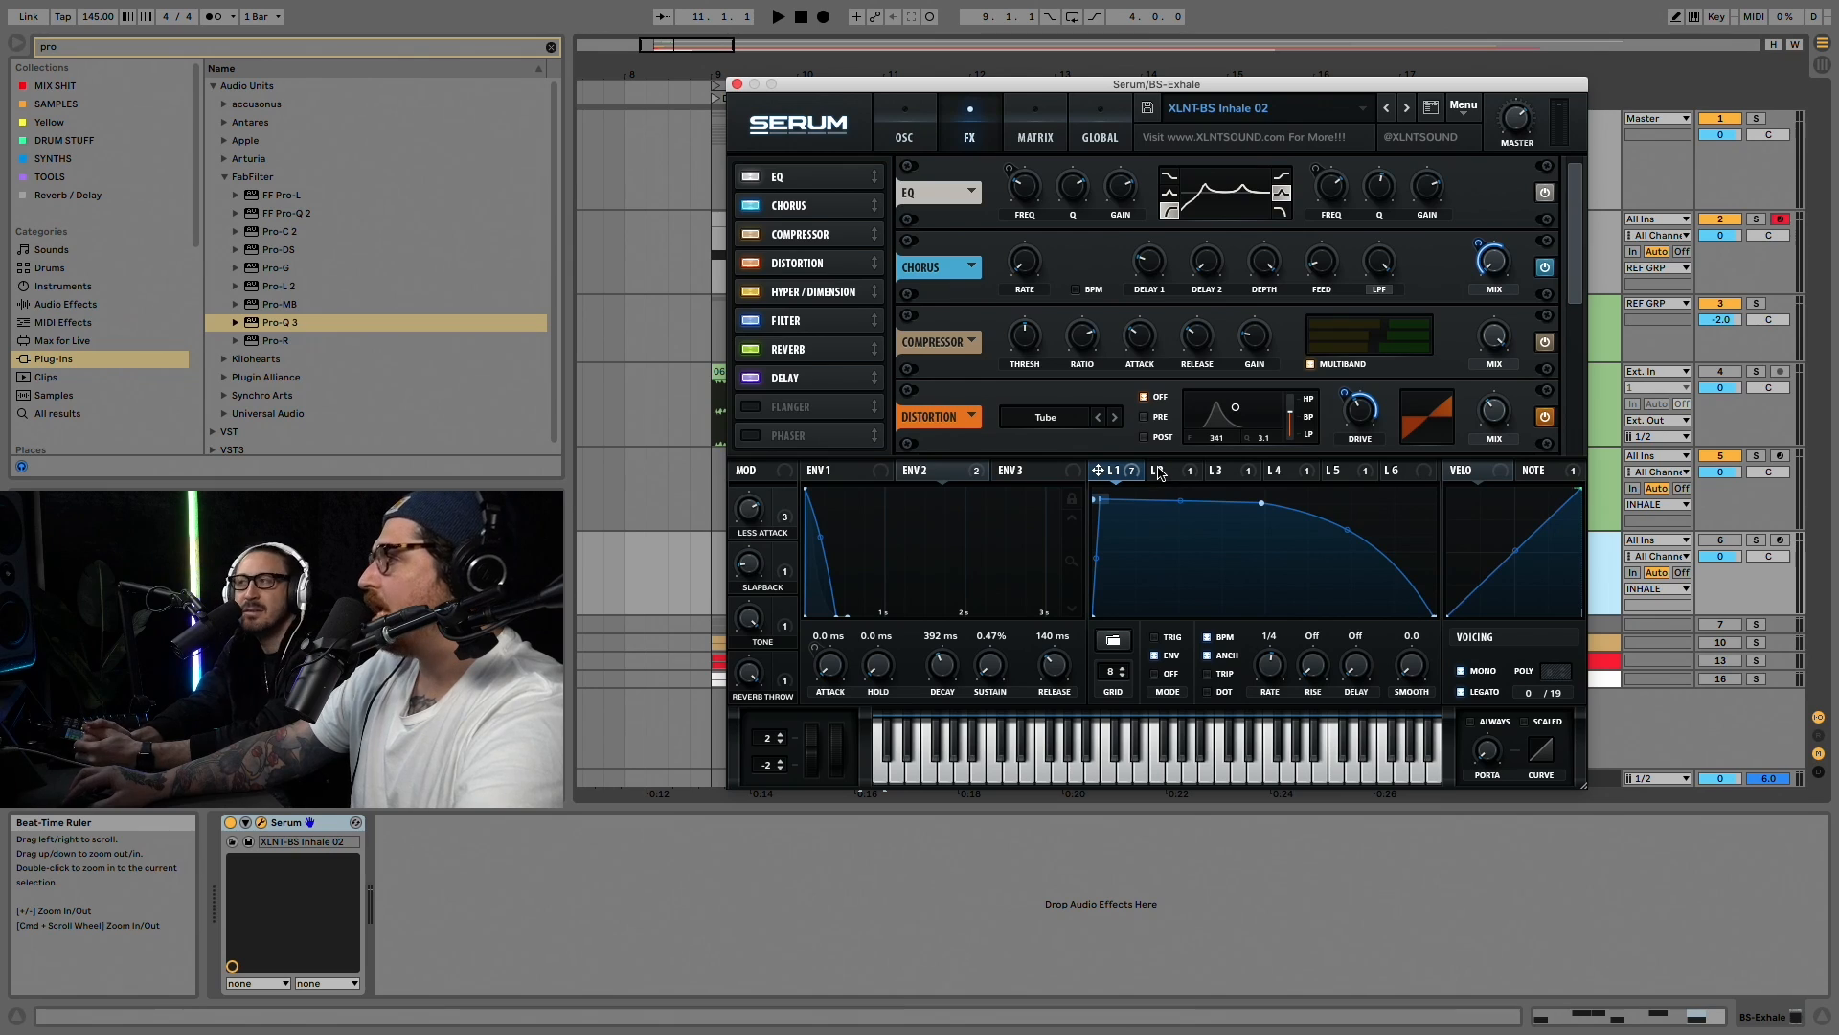
{"action": "left_click", "coordinate": [1158, 472]}
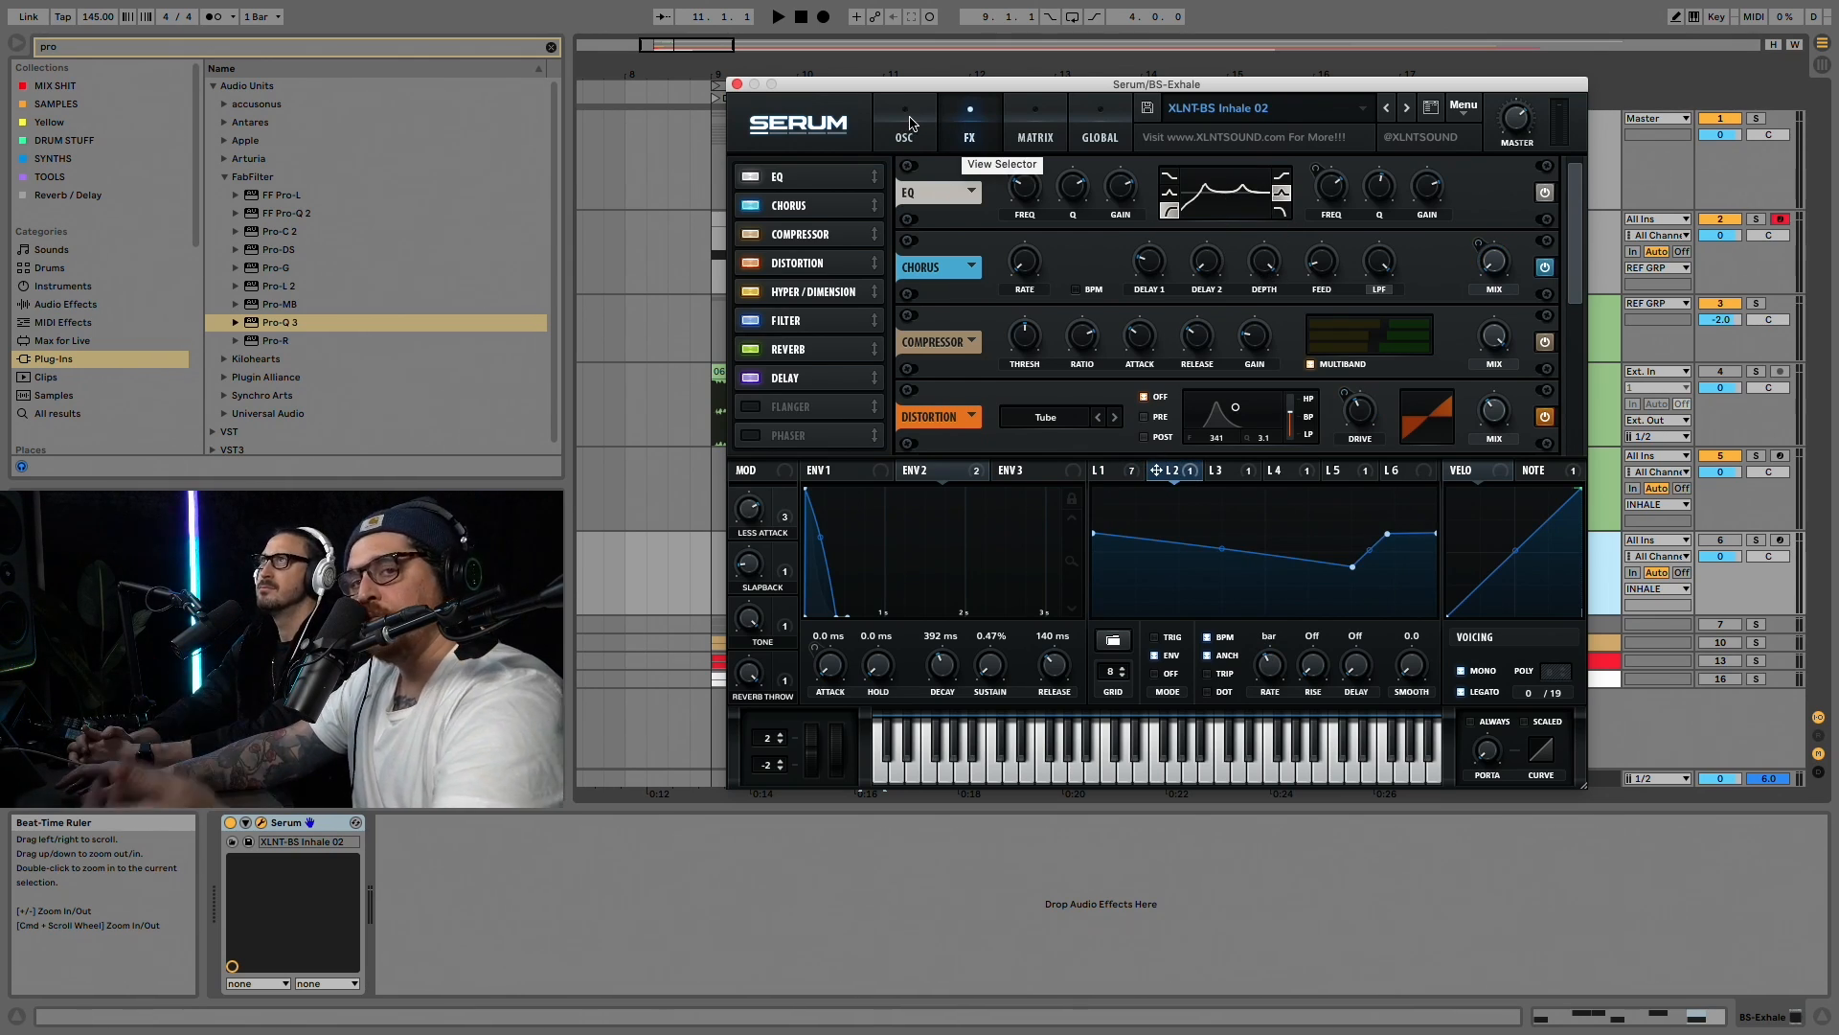
{"action": "left_click", "coordinate": [908, 124]}
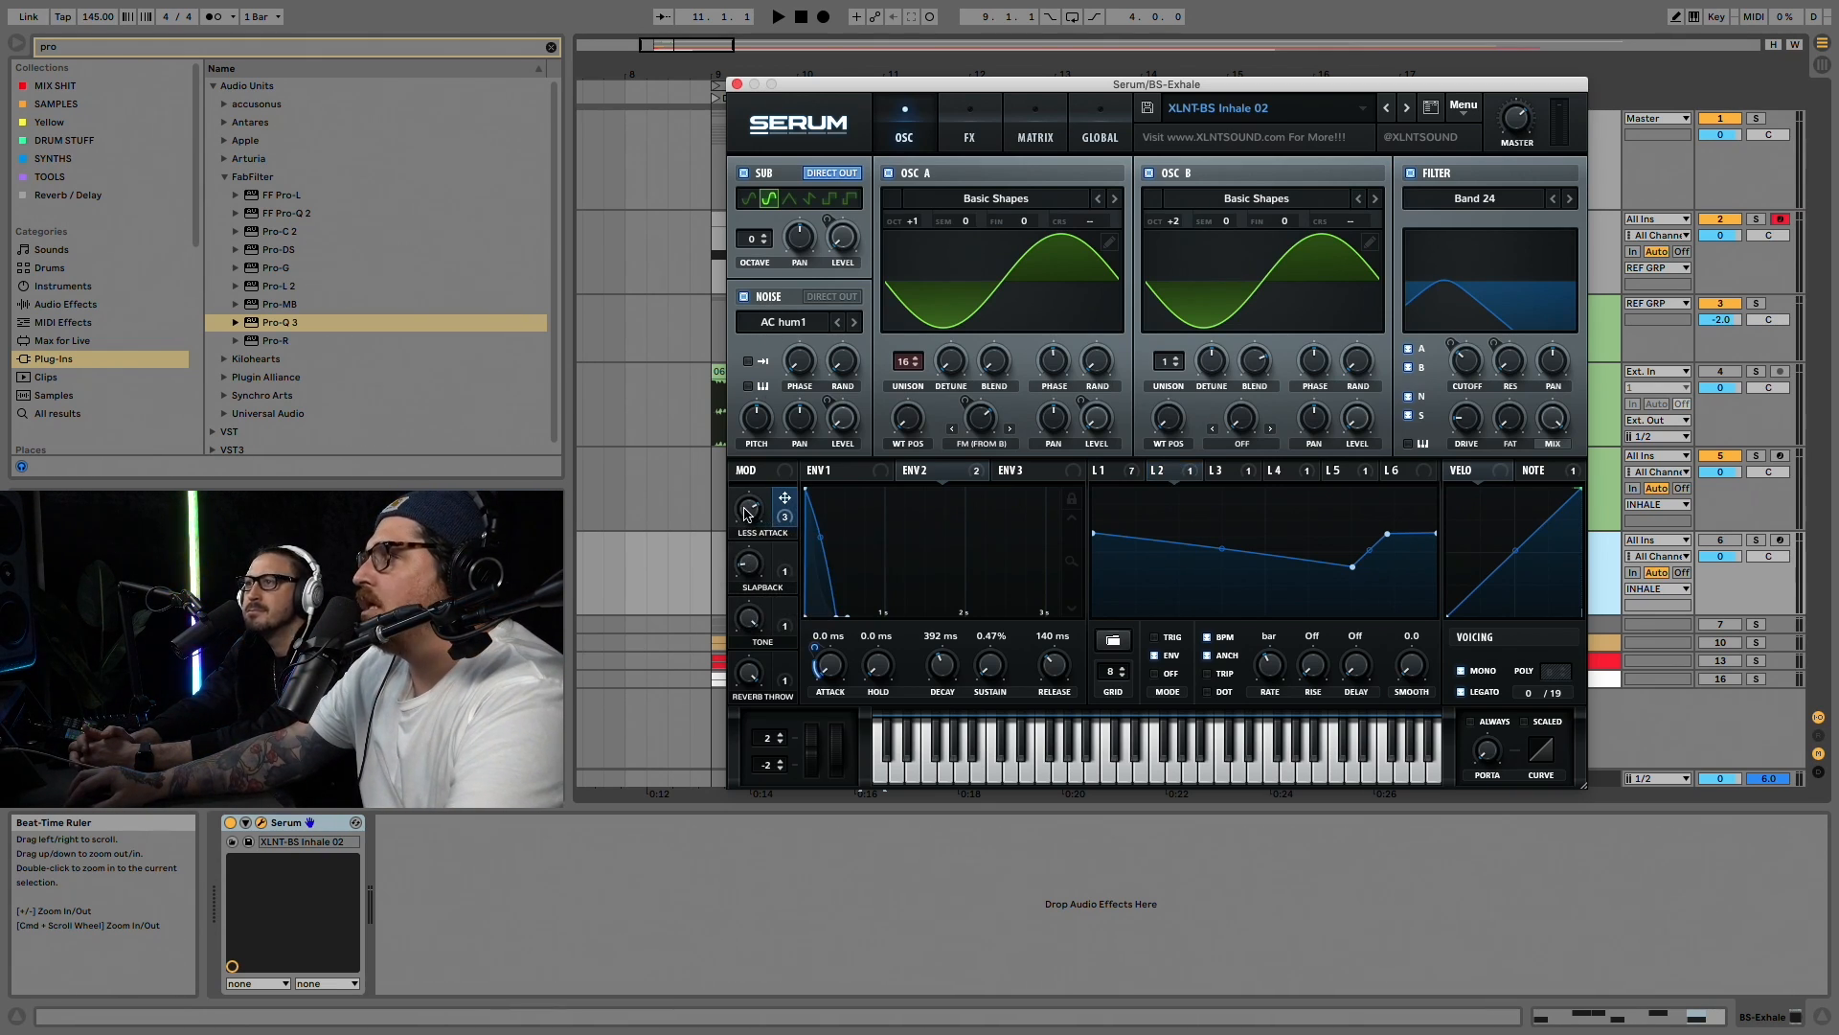
Step: While BS-Exhale plays, set its Less Attack macro to 47% and the envelope decay to 212 ms, and close Serum
{"action": "key", "text": "space"}
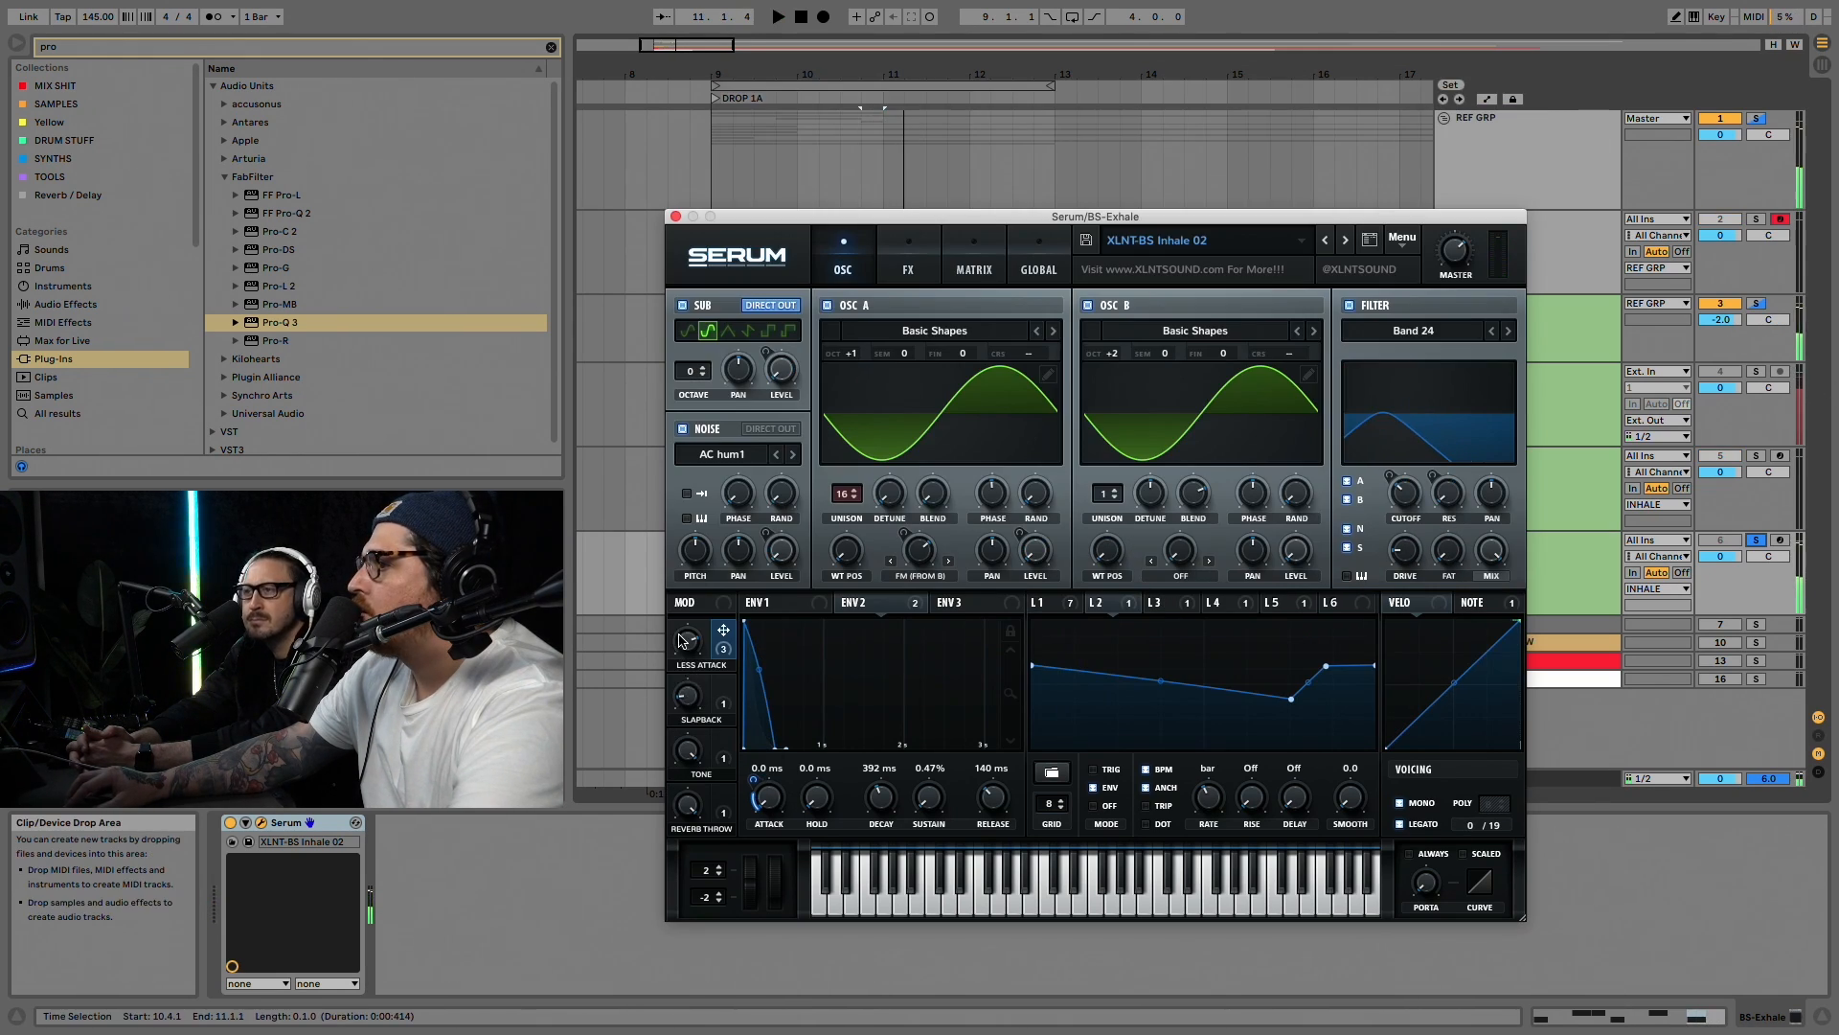
{"action": "left_click_drag", "start_coordinate": [680, 699], "coordinate": [683, 807]}
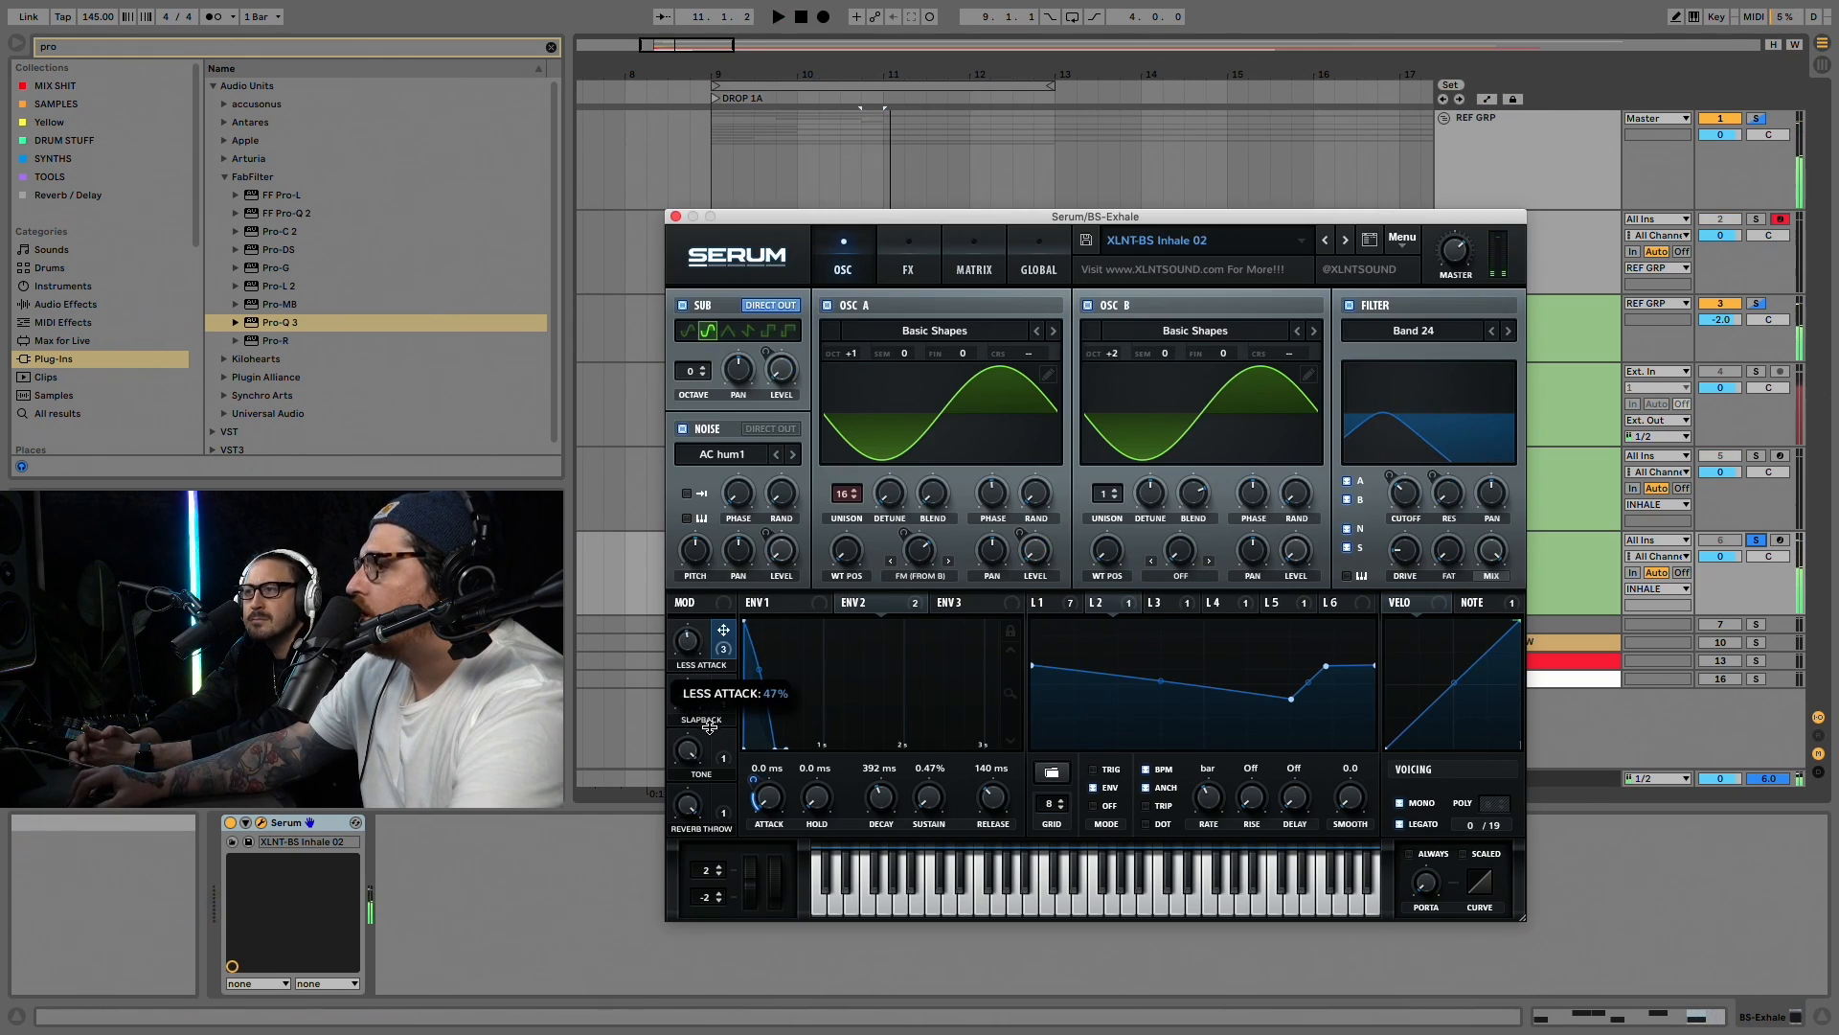
{"action": "left_click_drag", "start_coordinate": [881, 793], "coordinate": [883, 797]}
{"action": "key", "text": "space"}
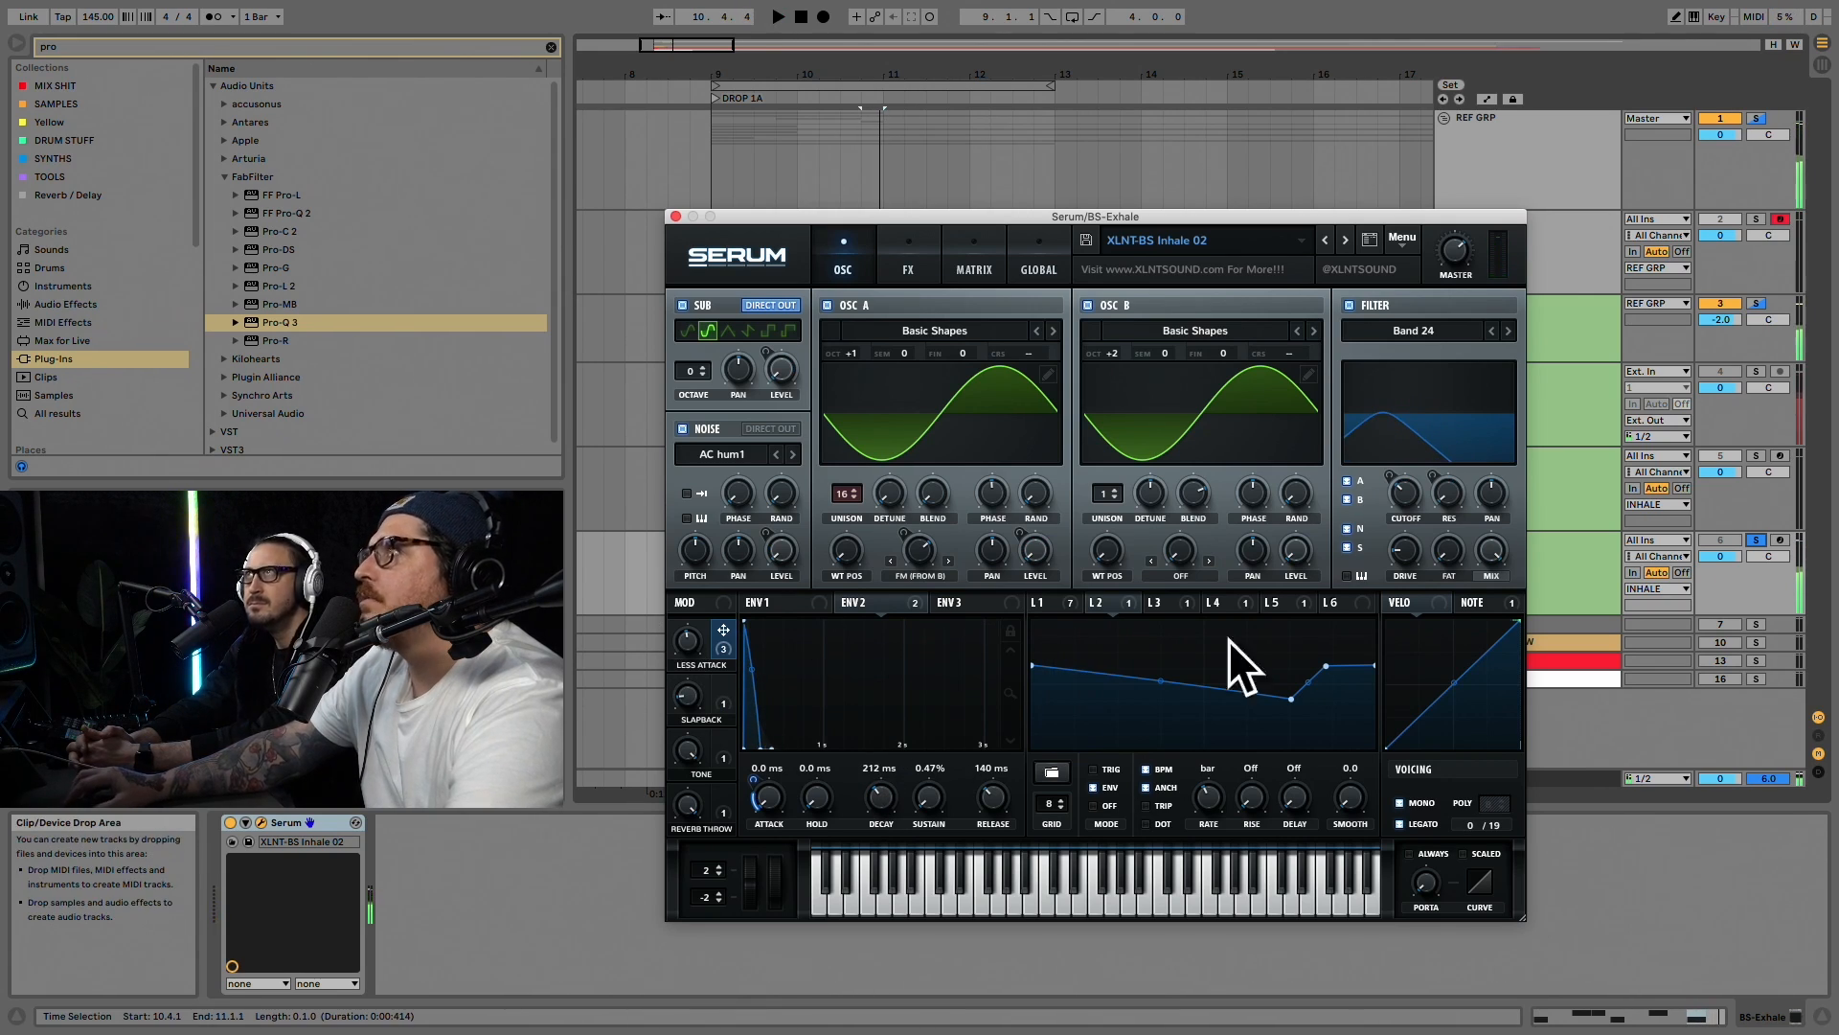
{"action": "left_click", "coordinate": [678, 220]}
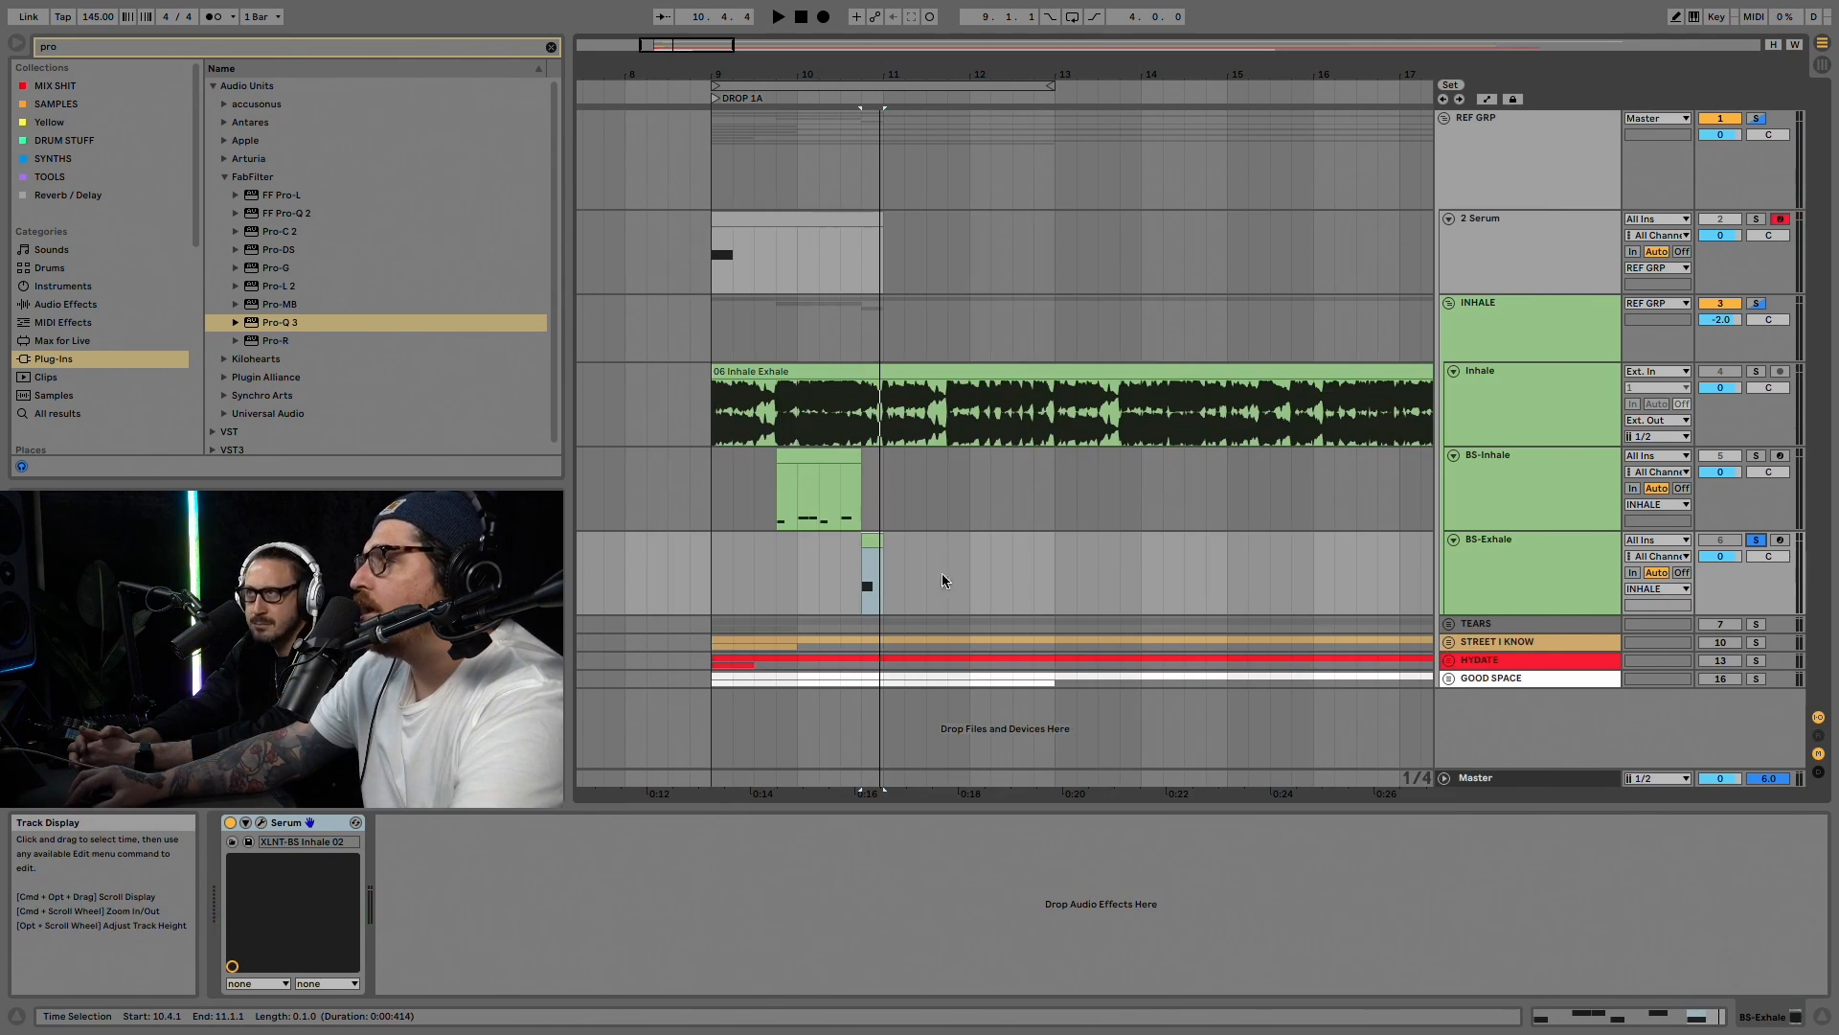
{"action": "left_click", "coordinate": [261, 822]}
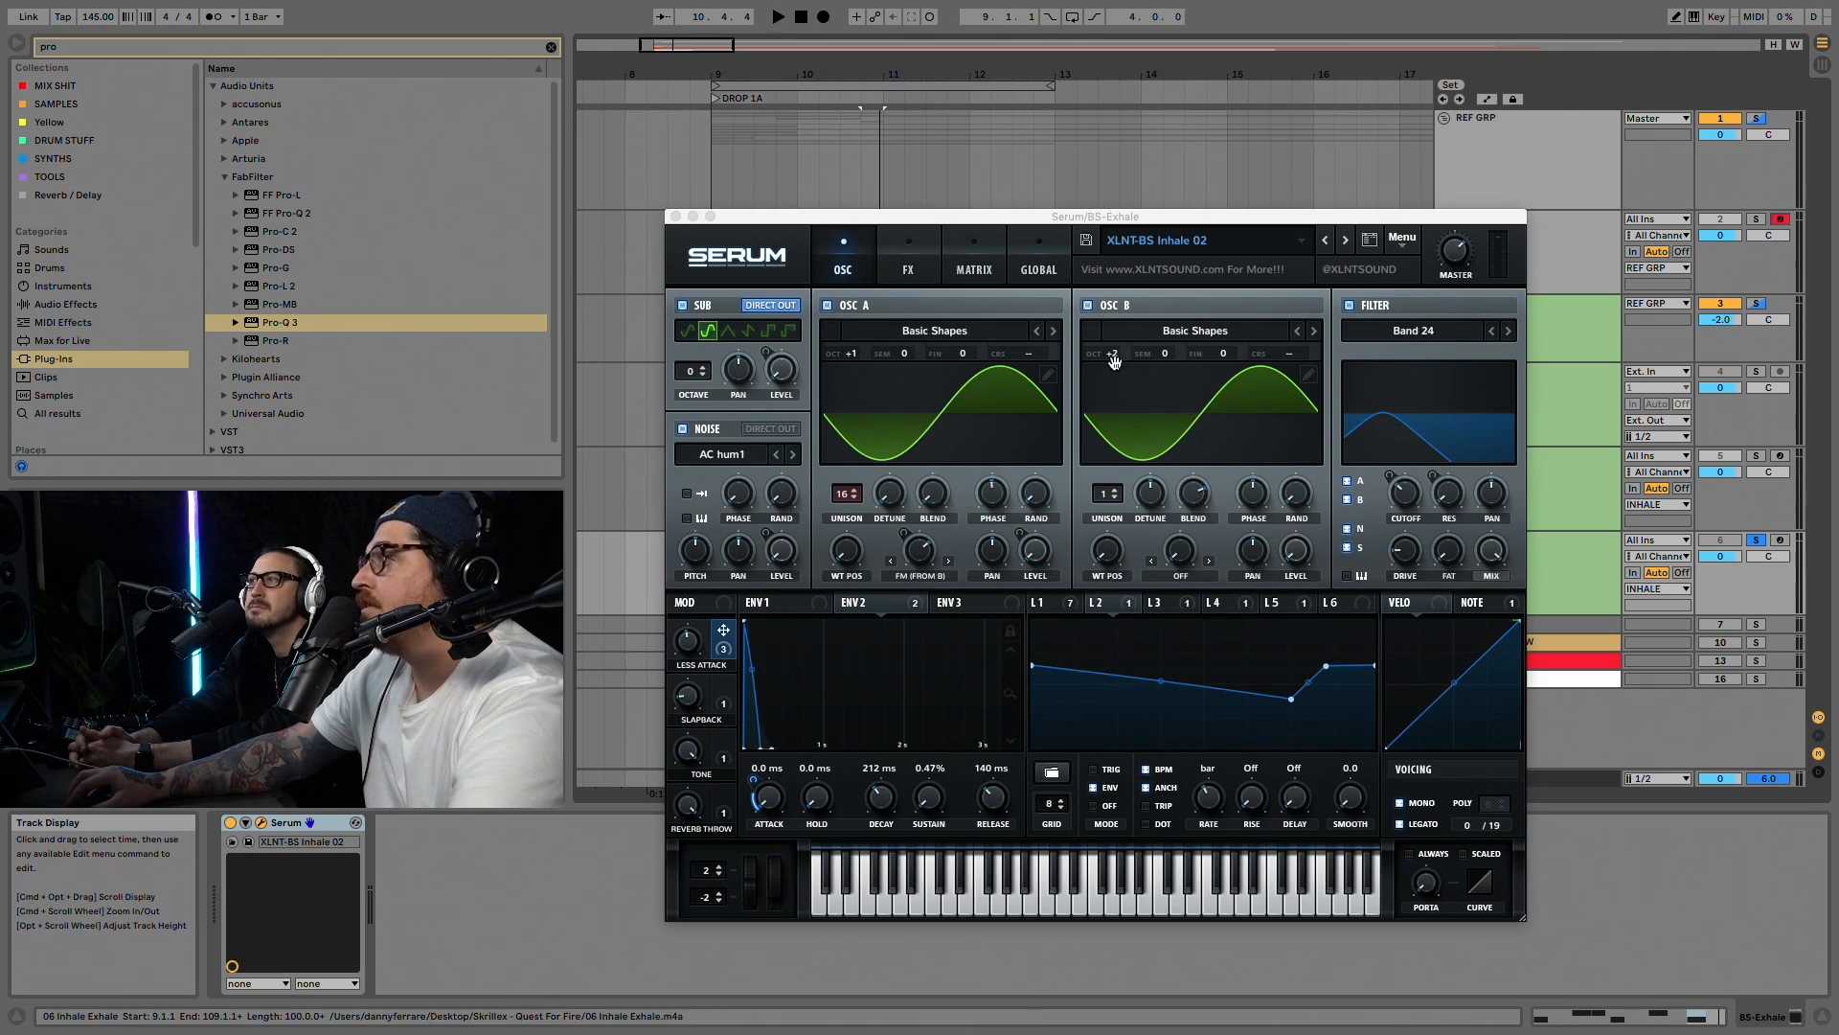
{"action": "key", "text": "super+alt+p"}
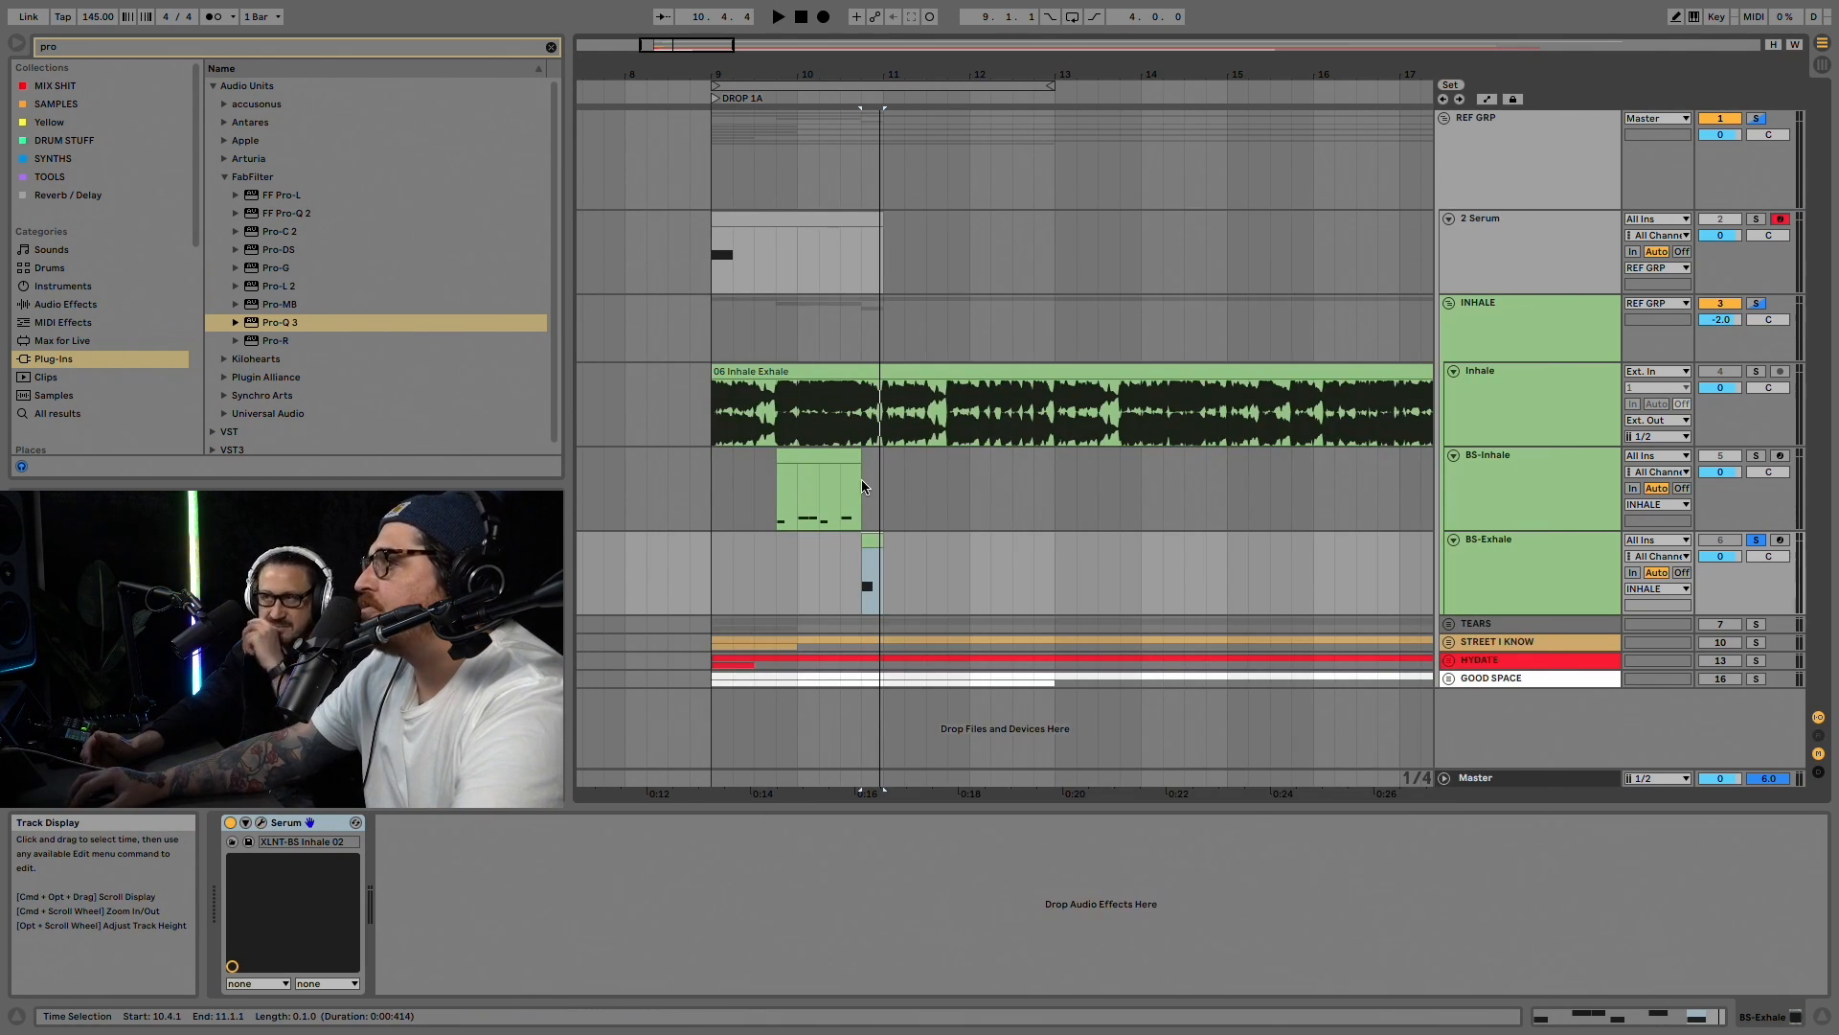
Step: Fold the INHALE group, unfold the TEARS group, and play the Tears reference track soloed
{"action": "left_click", "coordinate": [1452, 308]}
{"action": "left_click", "coordinate": [1449, 303]}
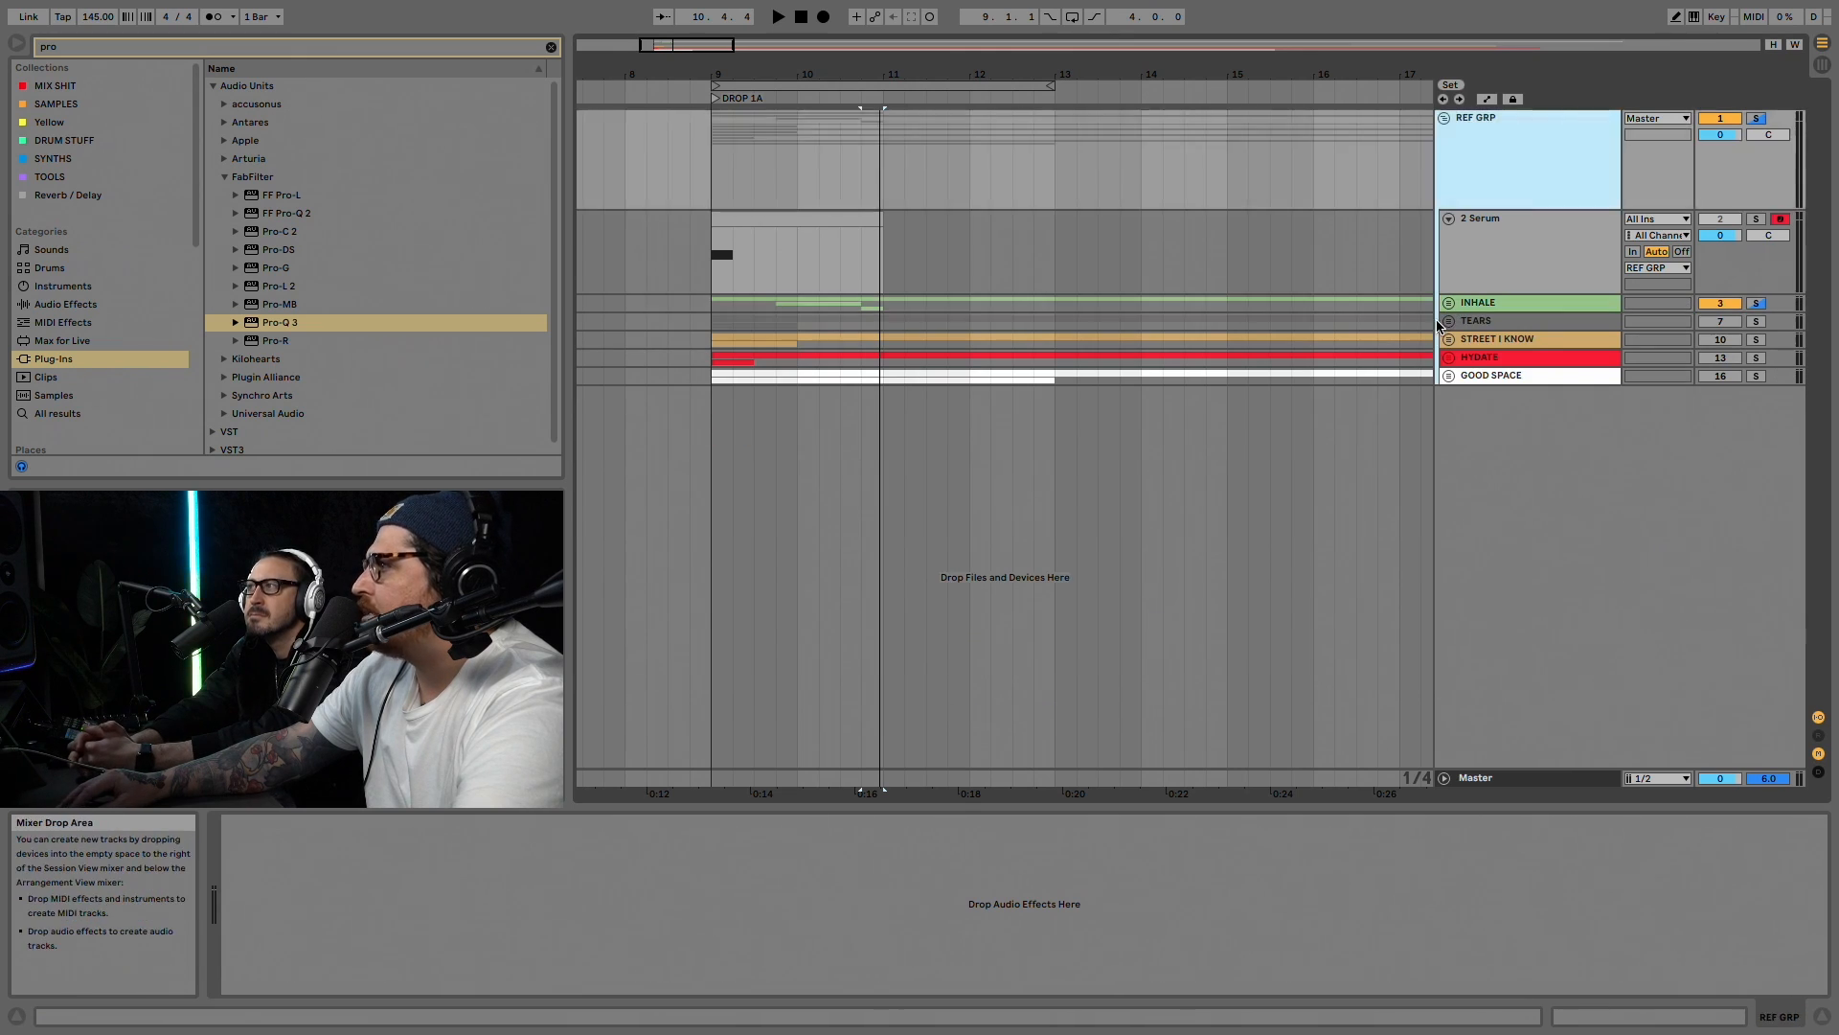
{"action": "left_click", "coordinate": [1448, 321]}
{"action": "key", "text": "space"}
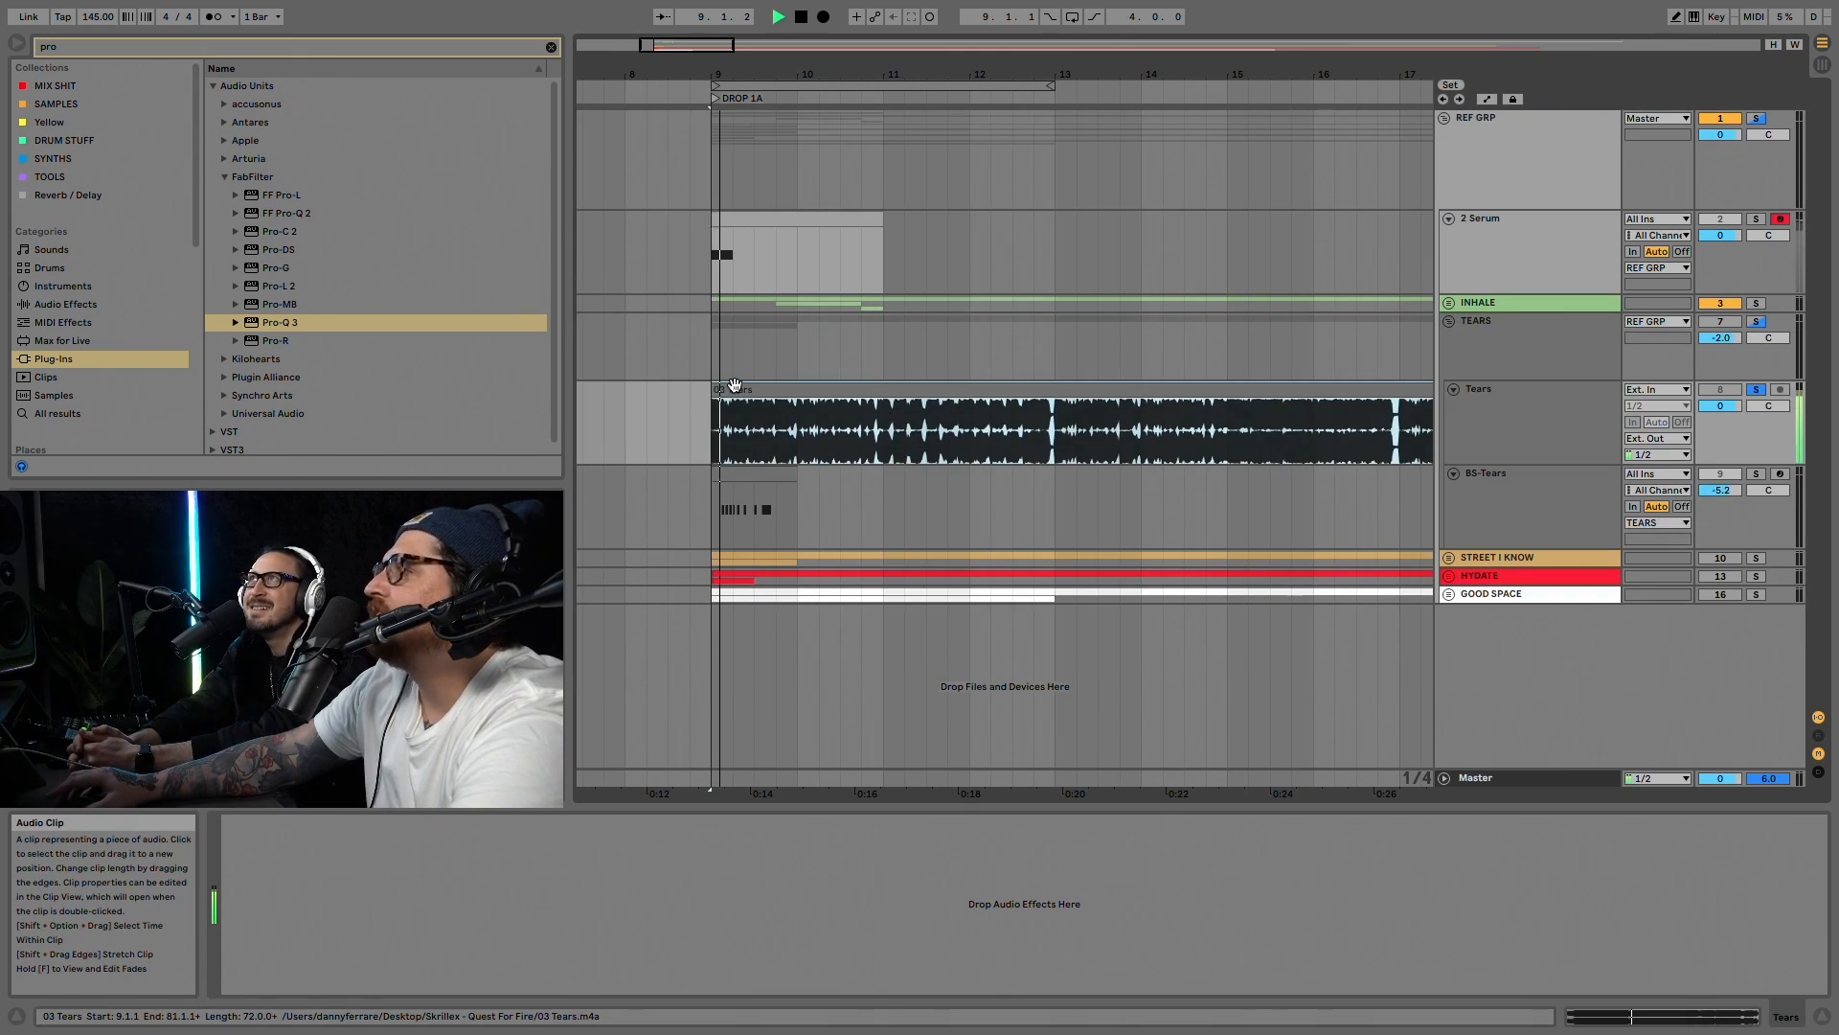
{"action": "key", "text": "space"}
{"action": "left_click", "coordinate": [1757, 390]}
Step: Solo and play the BS-Tears track and examine the oscillators, envelope and effects in its Serum
{"action": "left_click", "coordinate": [1542, 507]}
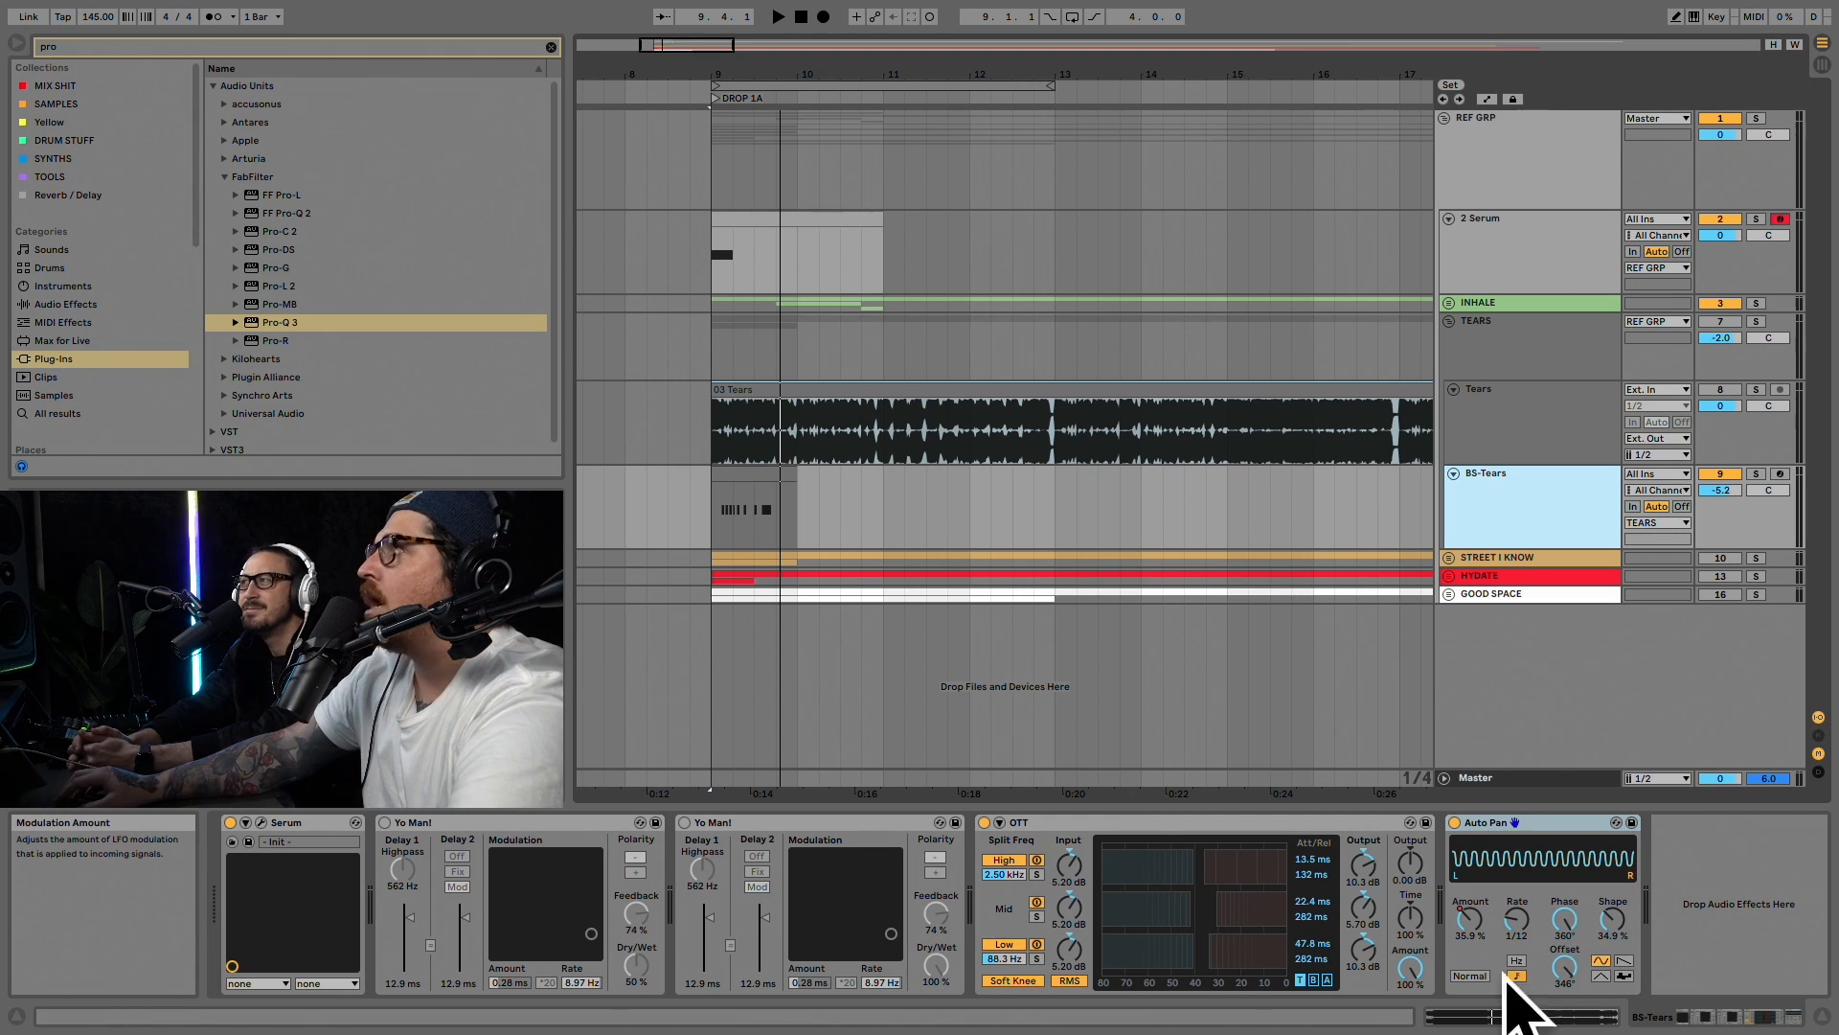
{"action": "left_click", "coordinate": [265, 822]}
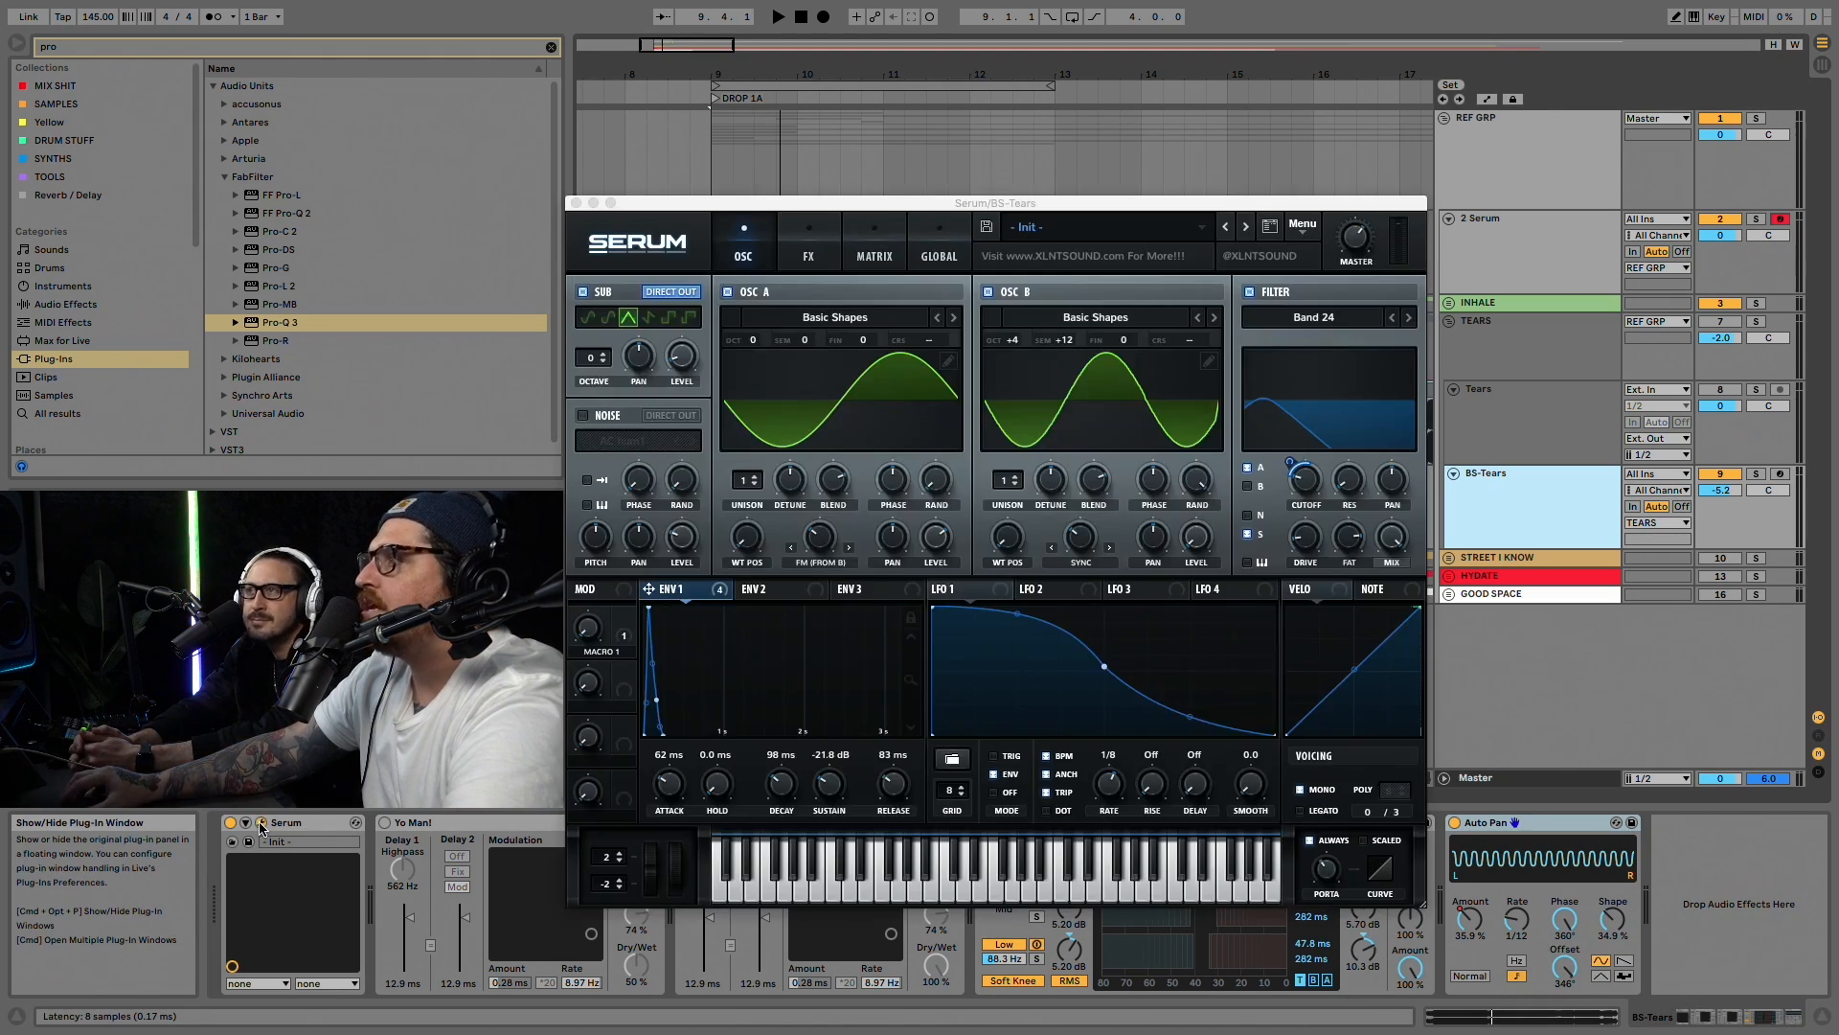
{"action": "left_click_drag", "start_coordinate": [1136, 198], "coordinate": [1260, 132]}
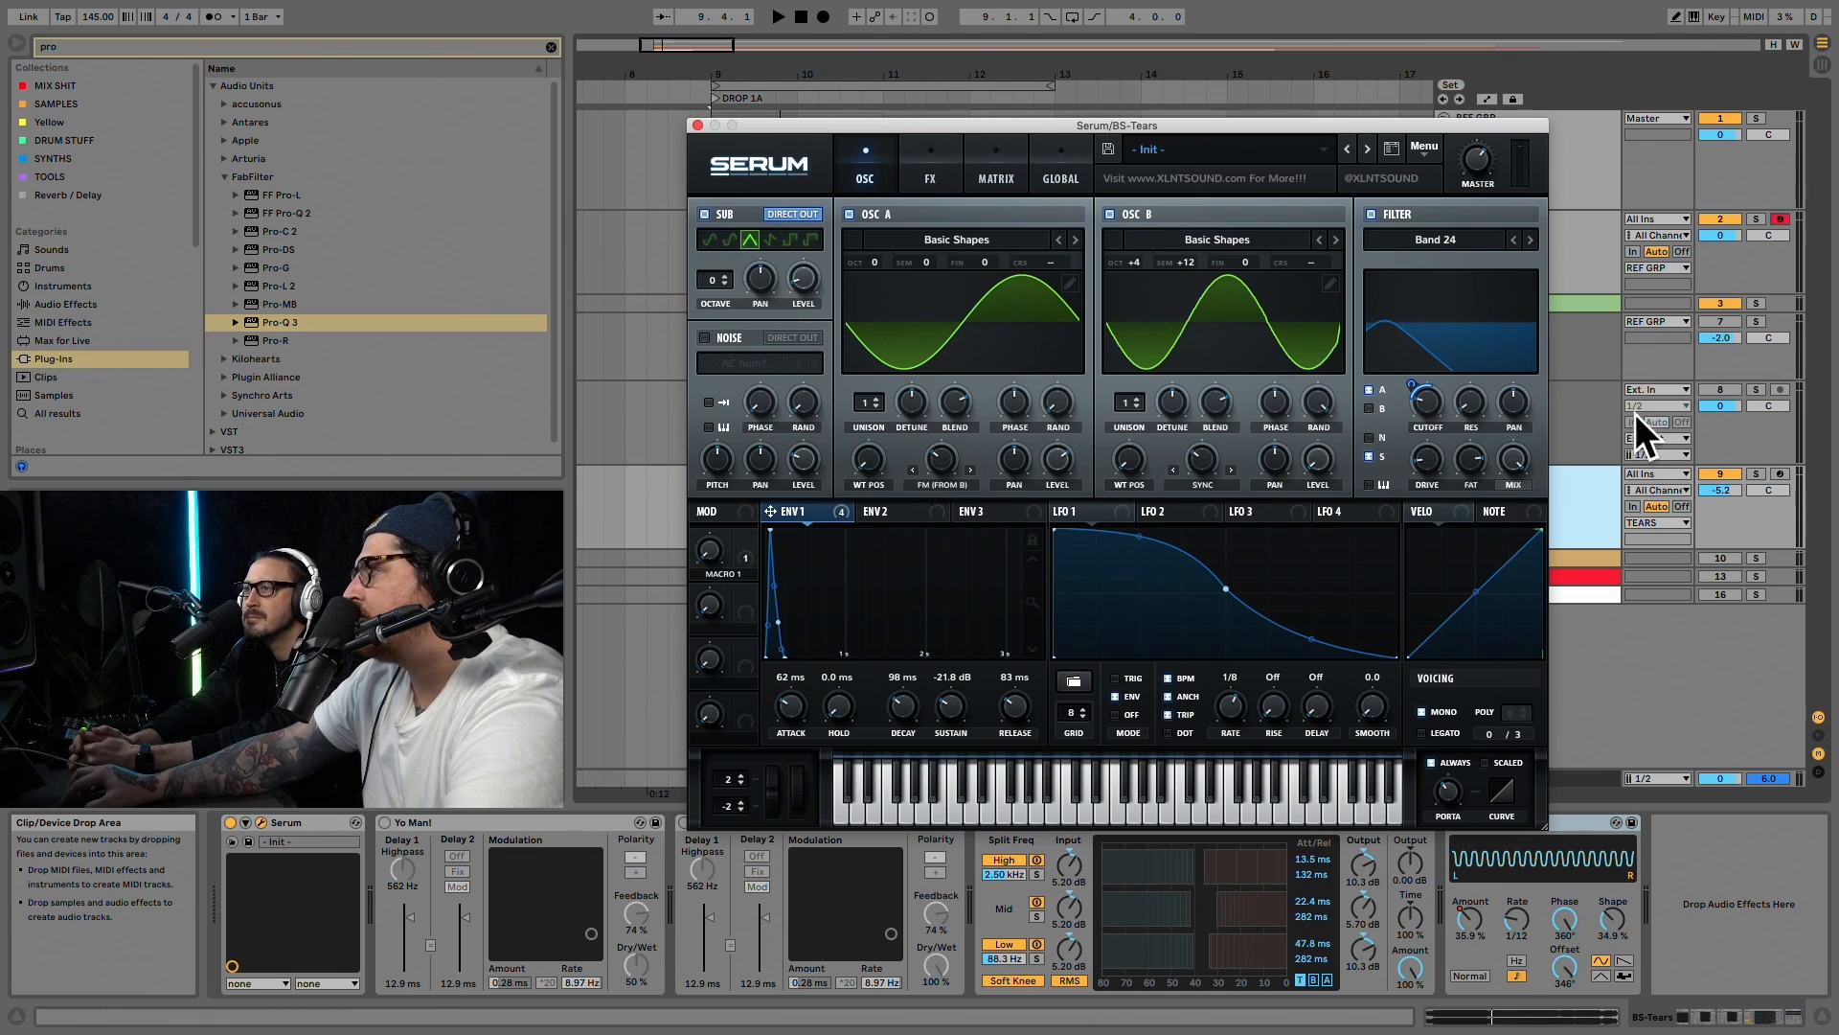
{"action": "left_click", "coordinate": [1758, 473]}
{"action": "left_click_drag", "start_coordinate": [1150, 125], "coordinate": [1127, 289]}
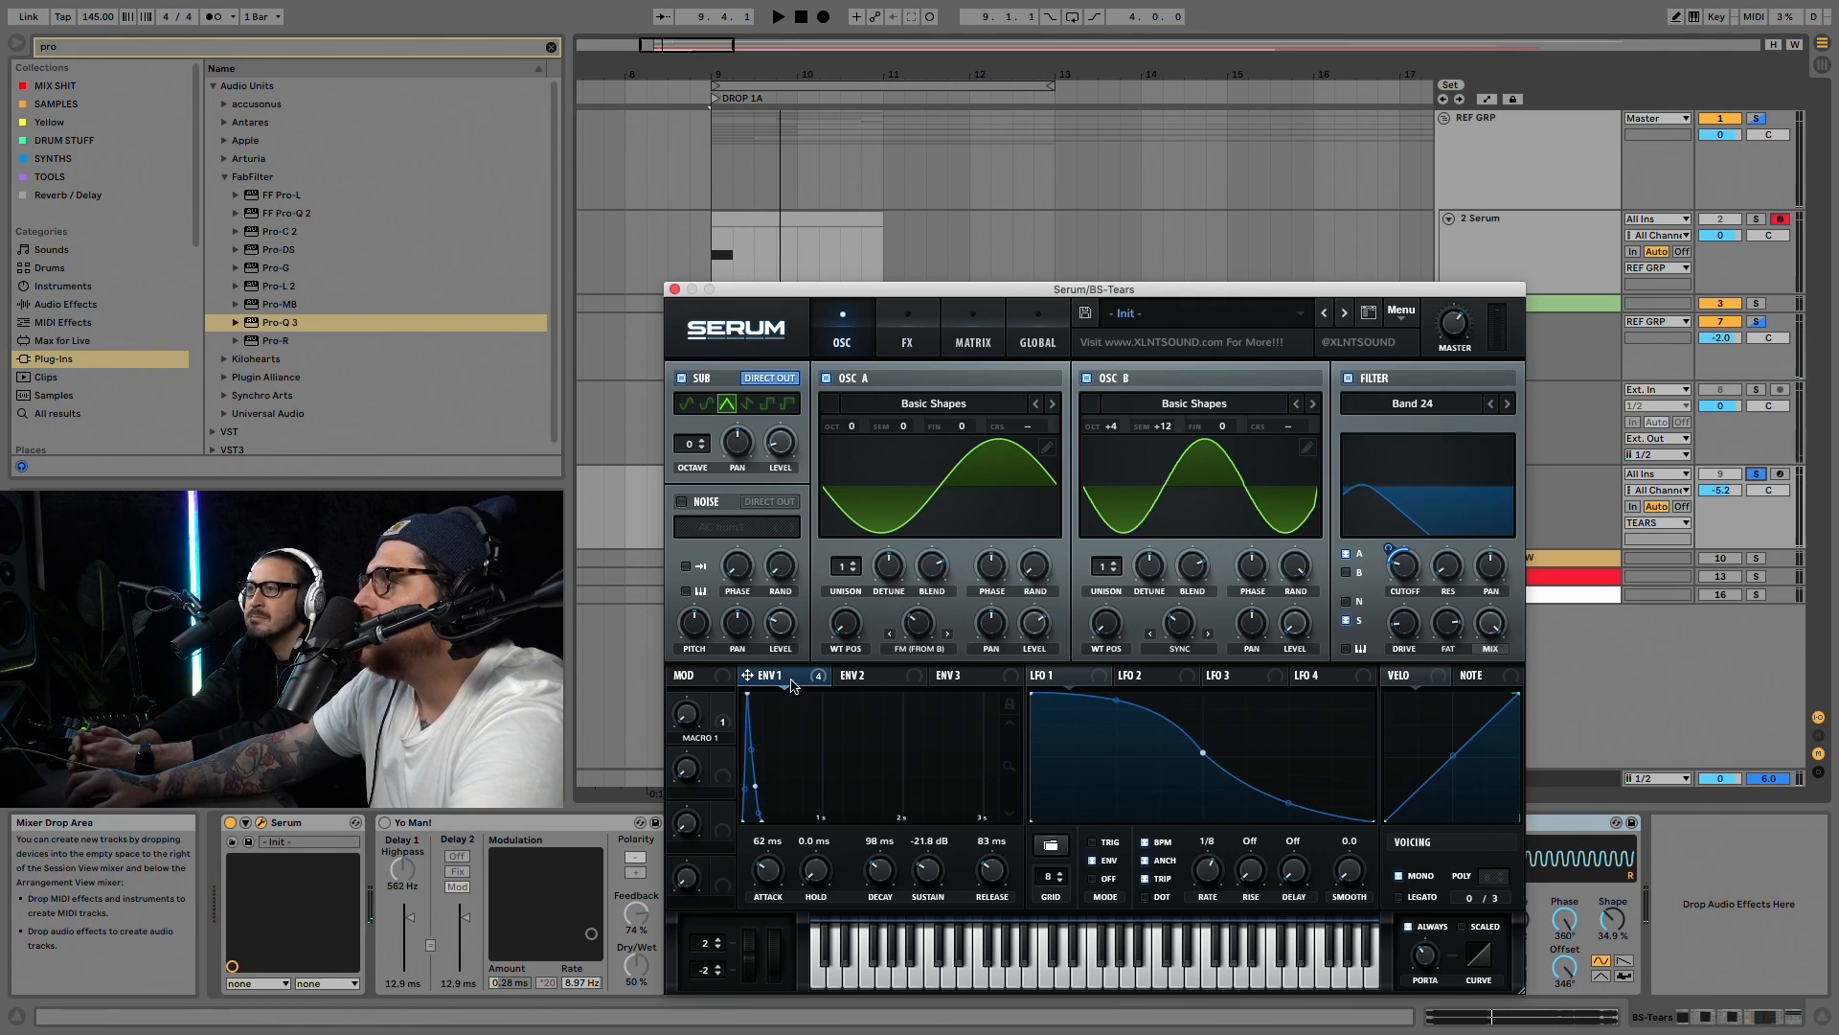
{"action": "left_click", "coordinate": [910, 316]}
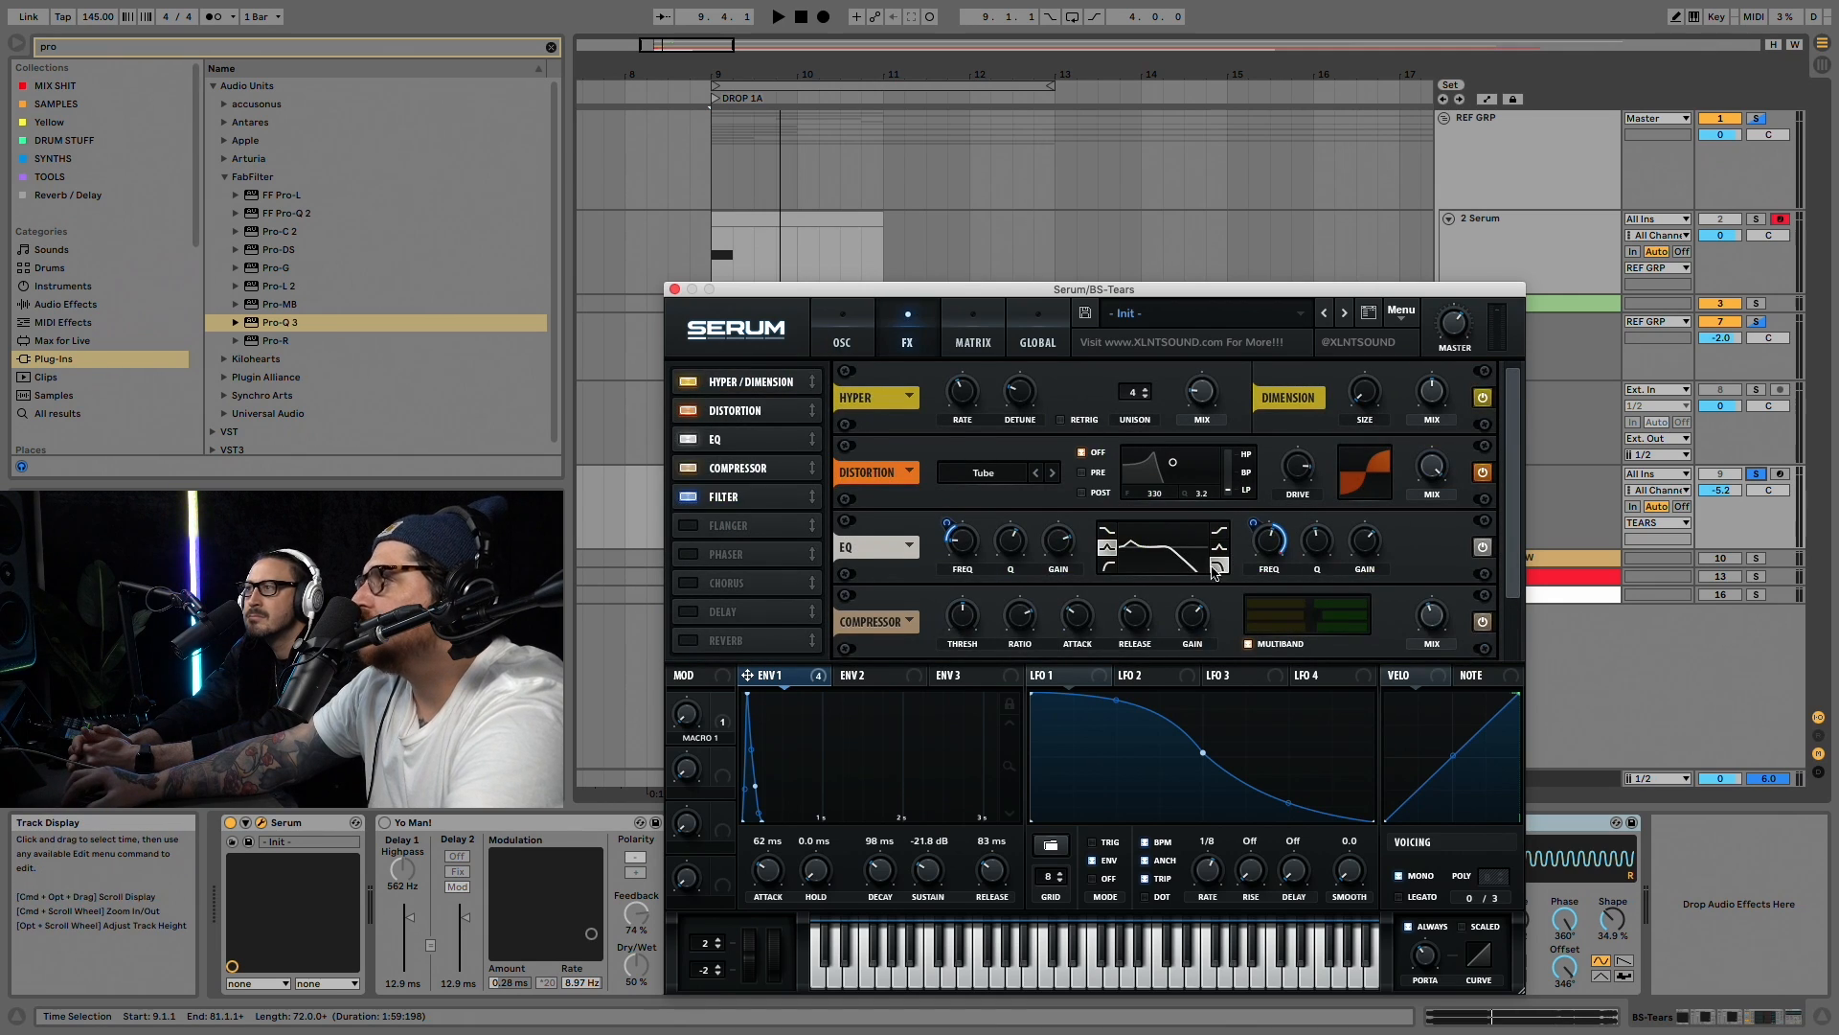
{"action": "key", "text": "space"}
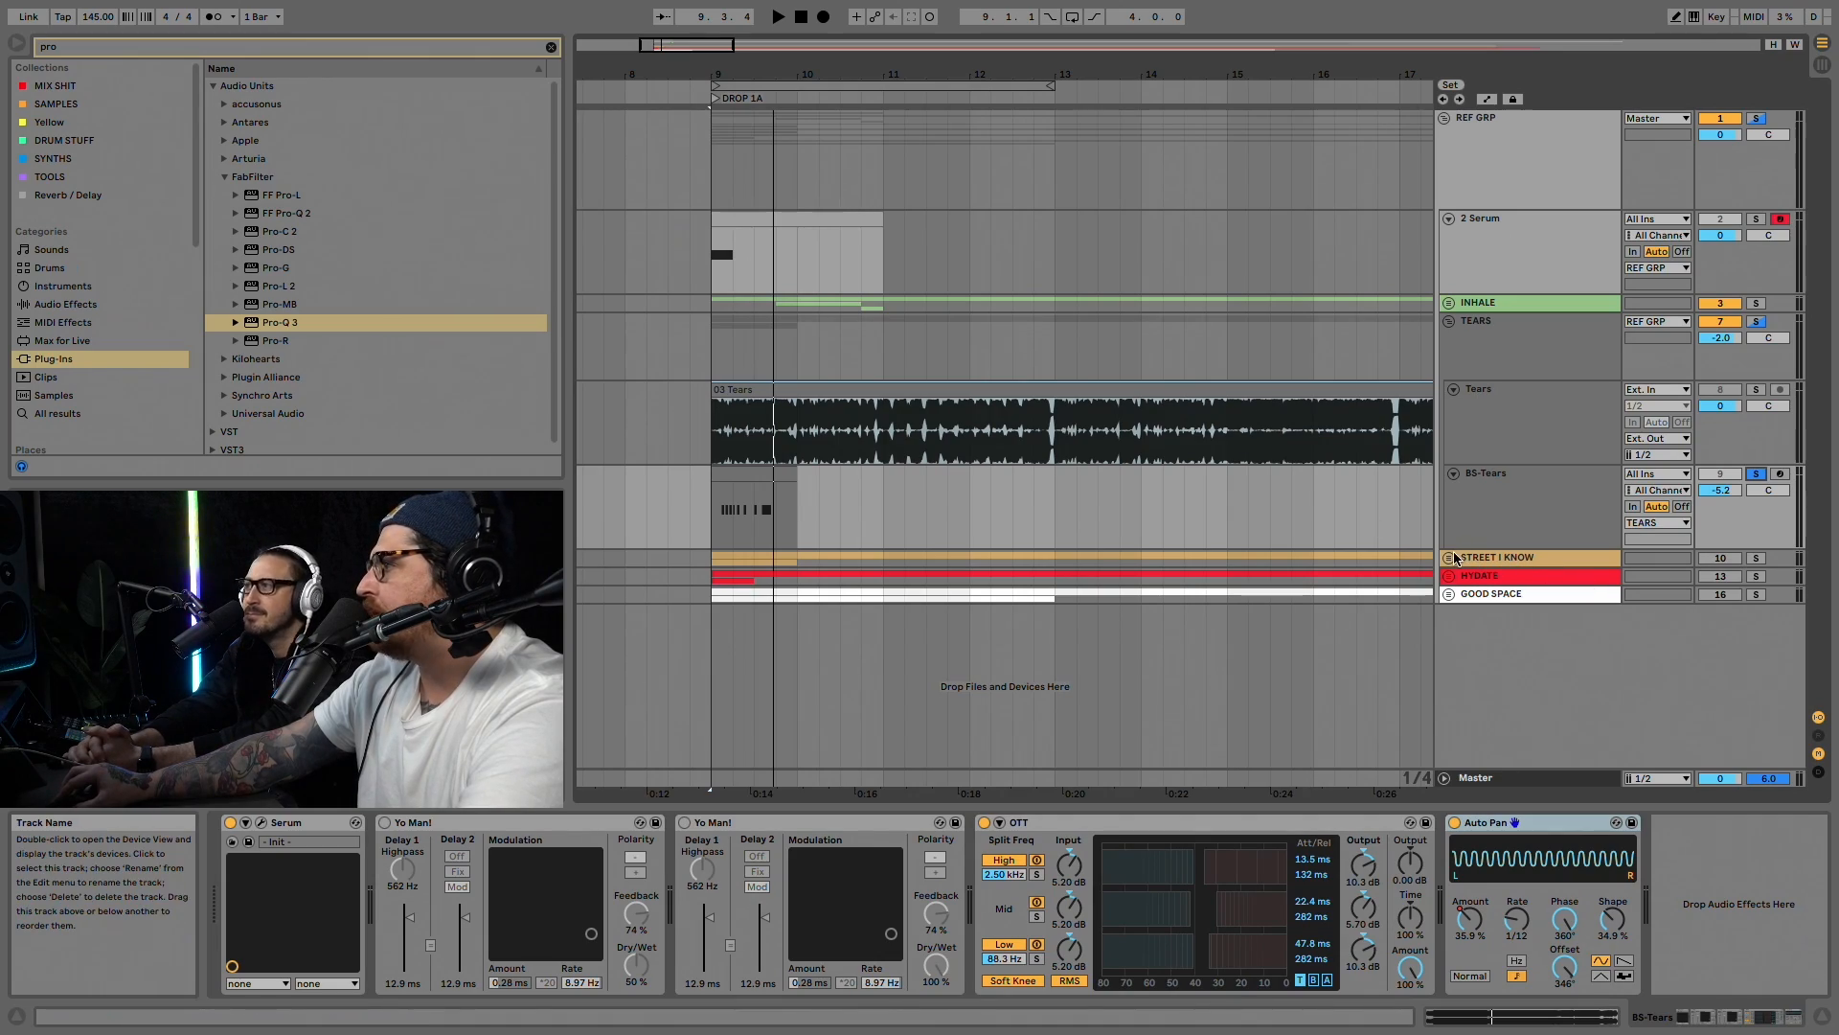
Step: Unfold the STREET I KNOW group and play the Street I Know reference track soloed
{"action": "left_click", "coordinate": [1450, 558]}
{"action": "left_click", "coordinate": [1532, 661]}
{"action": "left_click", "coordinate": [1757, 627]}
{"action": "key", "text": "space"}
{"action": "scroll", "coordinate": [958, 559], "scroll_direction": "down", "scroll_amount": 3}
{"action": "key", "text": "space"}
Step: Unfold the BS-Street I Know track and play it soloed against the reference
{"action": "left_click", "coordinate": [1457, 682]}
{"action": "left_click", "coordinate": [1757, 679]}
{"action": "key", "text": "space"}
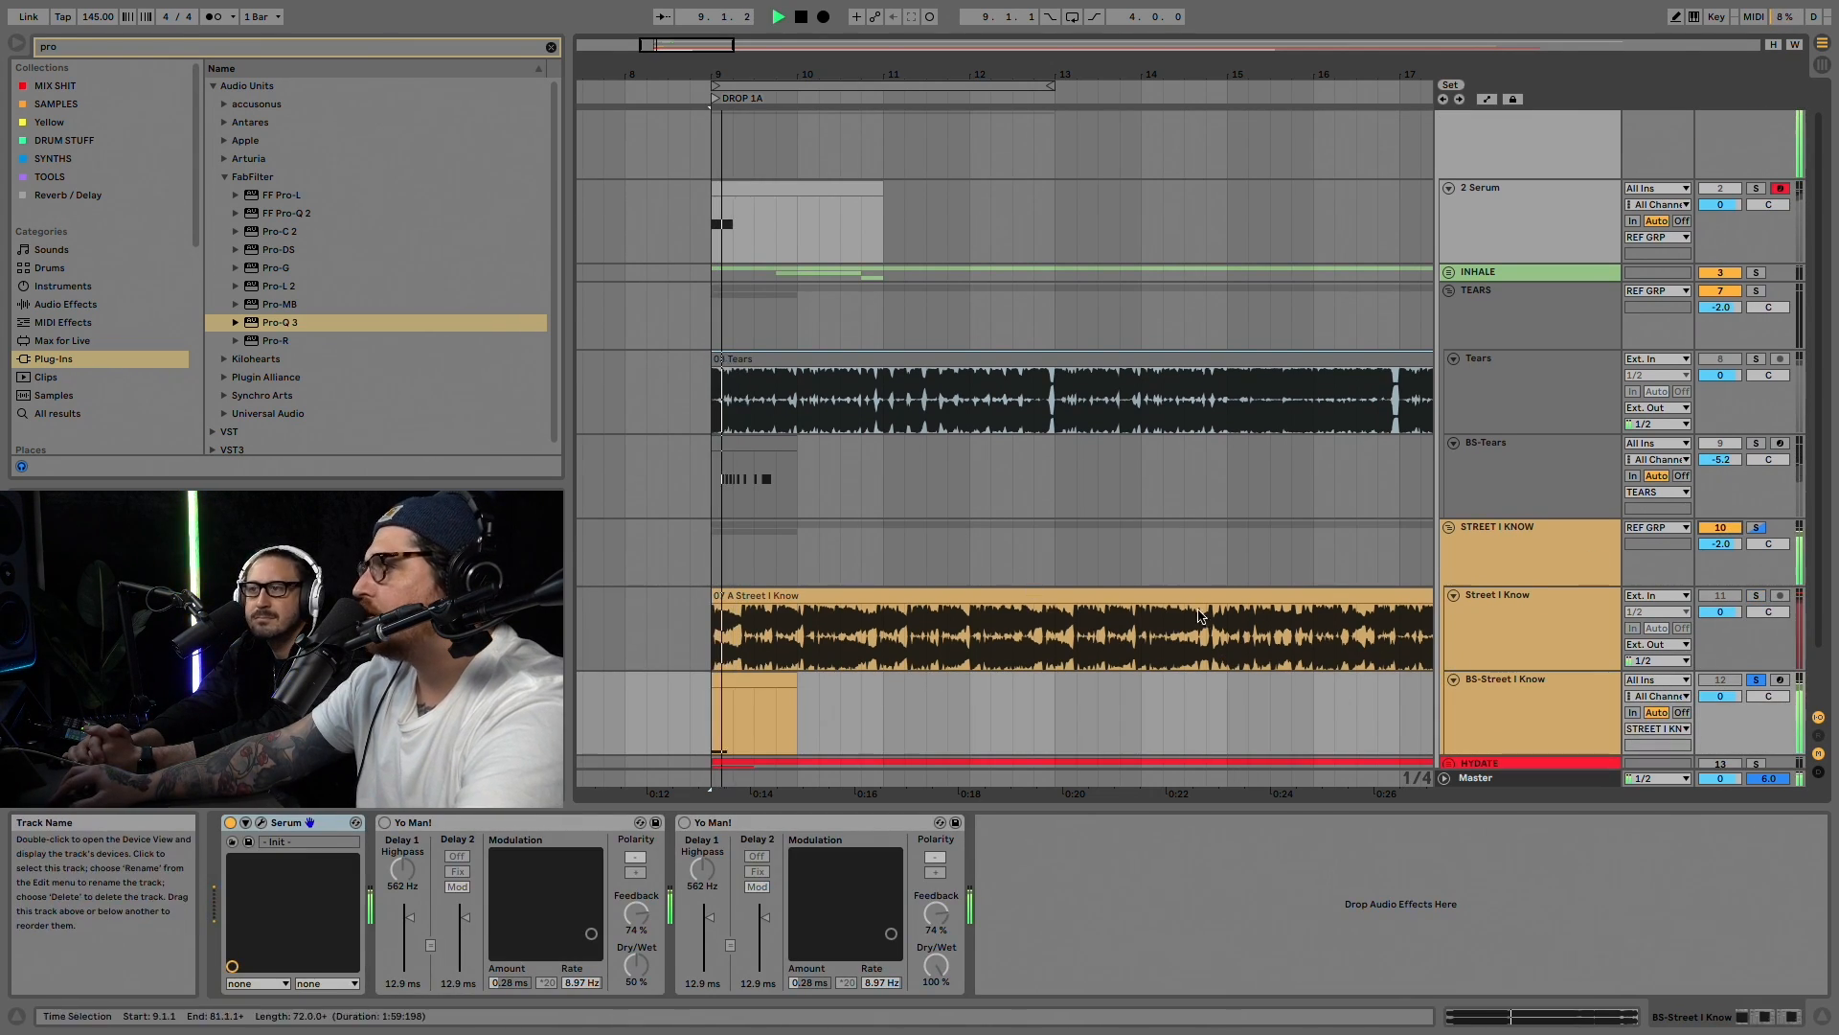
{"action": "key", "text": "space"}
Step: Examine the envelope attack and FM (From B) settings in the BS-Street I Know track's Serum
{"action": "left_click", "coordinate": [261, 822]}
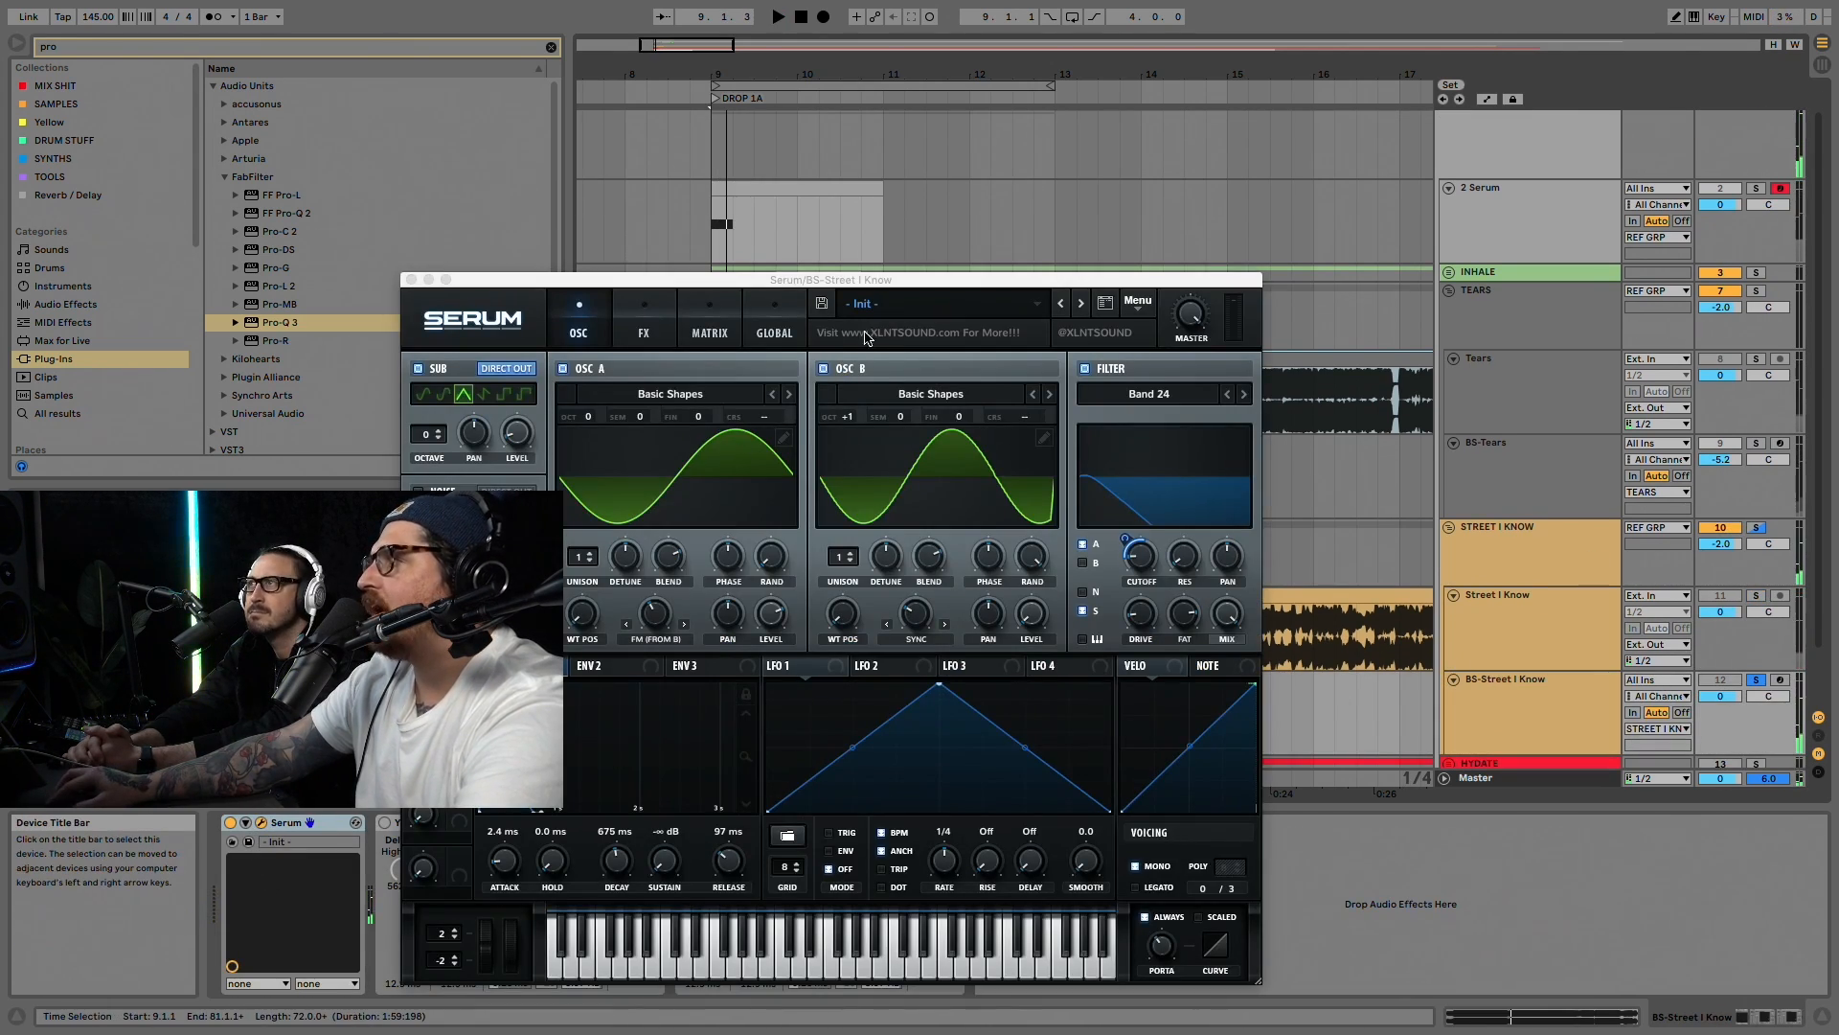
{"action": "left_click_drag", "start_coordinate": [830, 280], "coordinate": [1143, 181]}
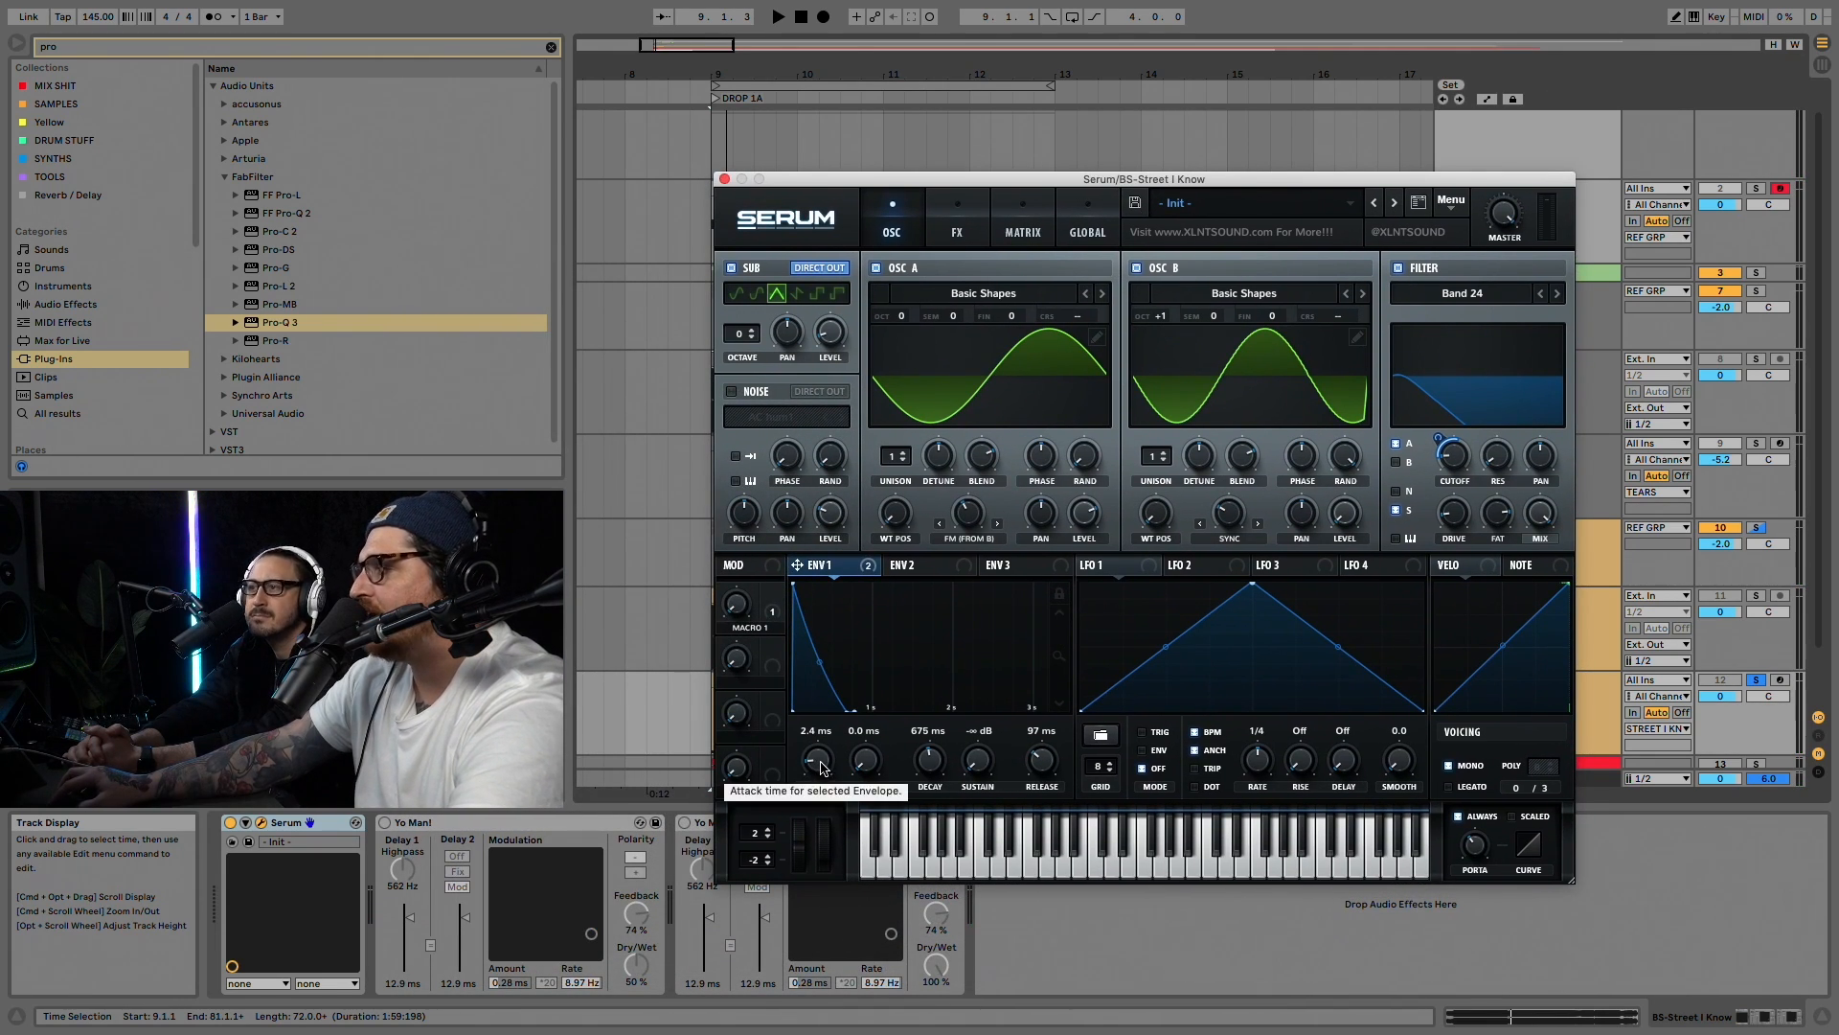
{"action": "key", "text": "space"}
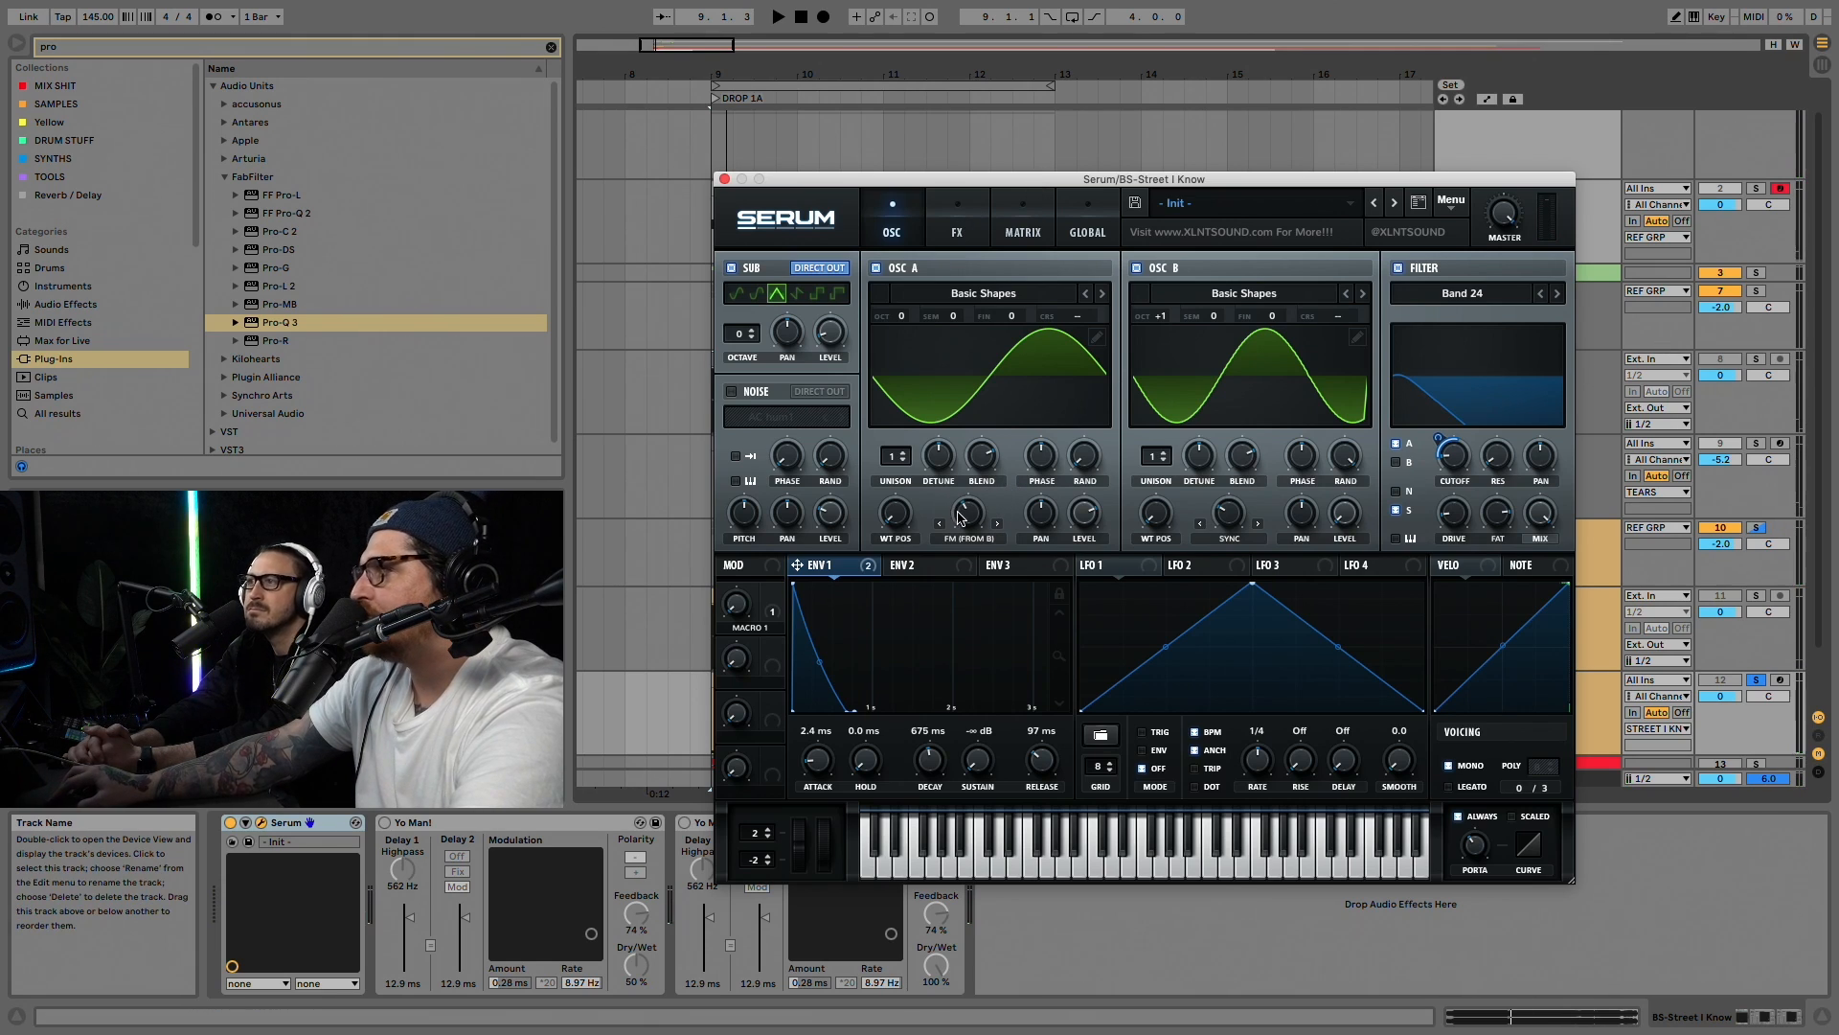
Step: Examine the effects chain in the BS-Street I Know track's Serum during playback, then close the synth
{"action": "left_click", "coordinate": [979, 211]}
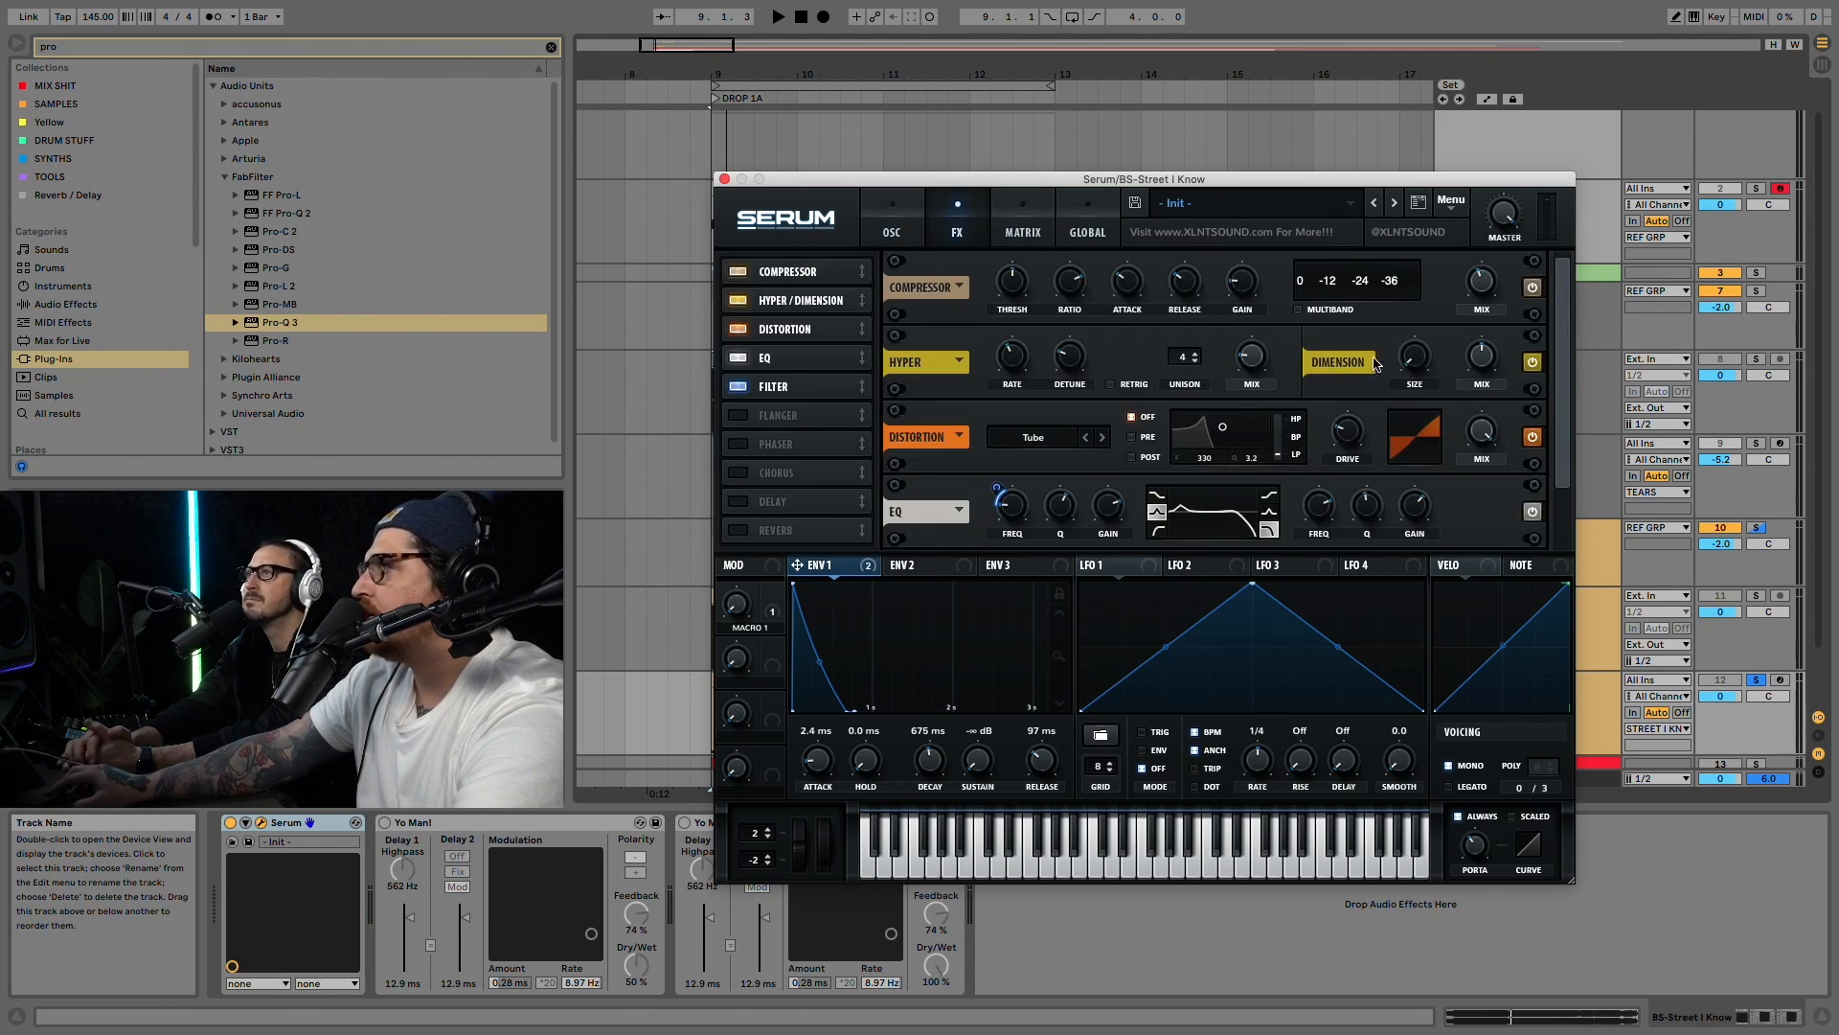
{"action": "key", "text": "space"}
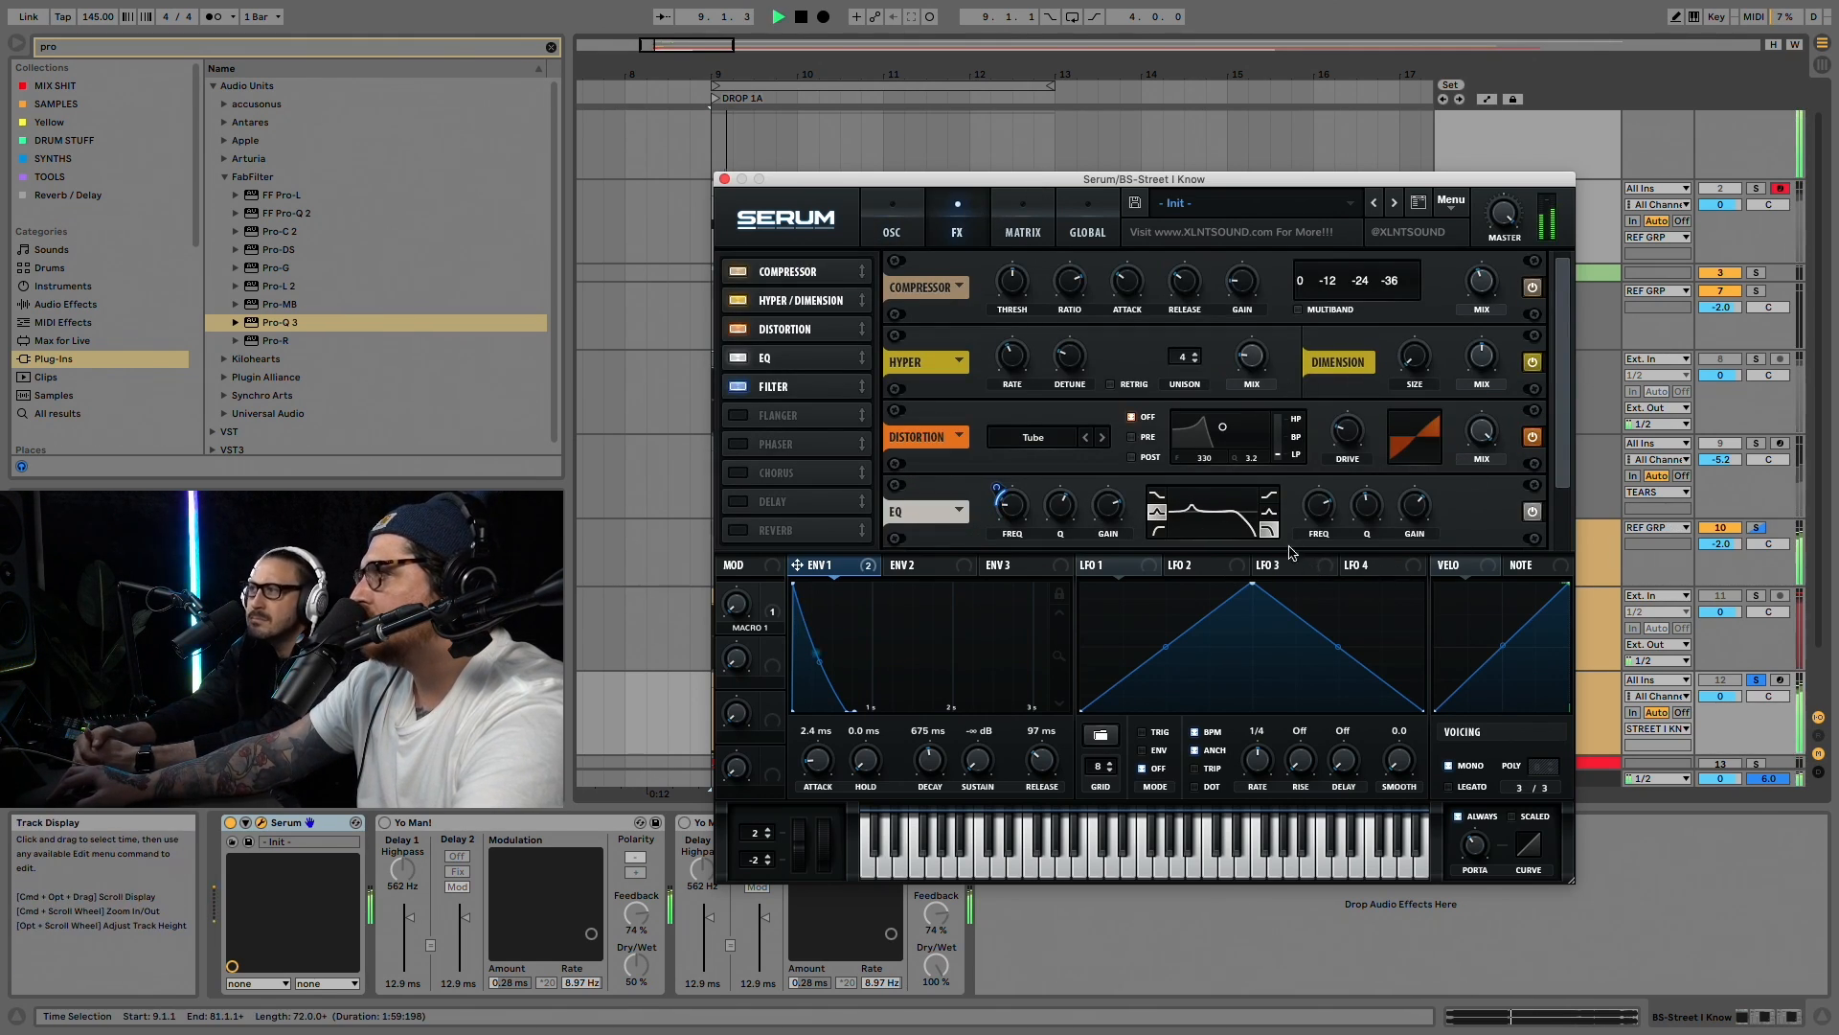
{"action": "left_click", "coordinate": [724, 180]}
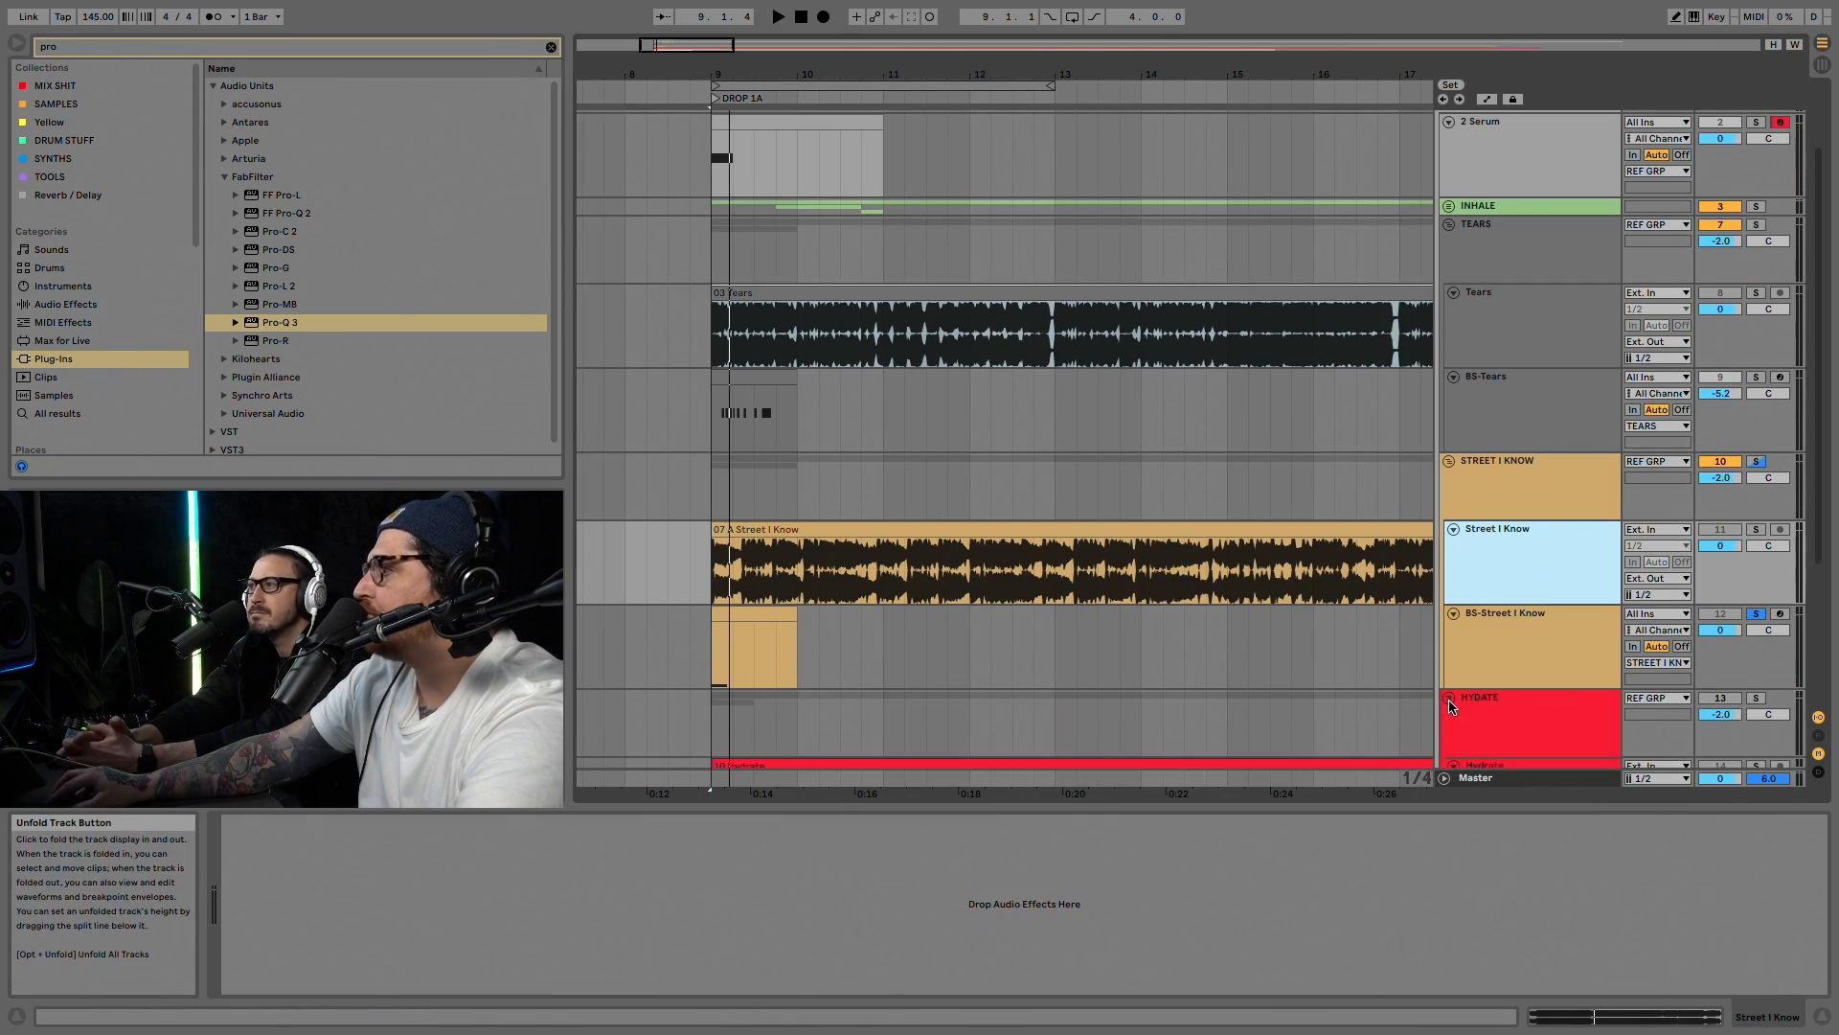
Step: Unfold the HYDATE group and play the Hydrate reference track soloed
{"action": "scroll", "coordinate": [1769, 580], "scroll_direction": "down", "scroll_amount": 5}
{"action": "left_click", "coordinate": [1768, 581]}
{"action": "left_click", "coordinate": [1756, 547]}
{"action": "key", "text": "space"}
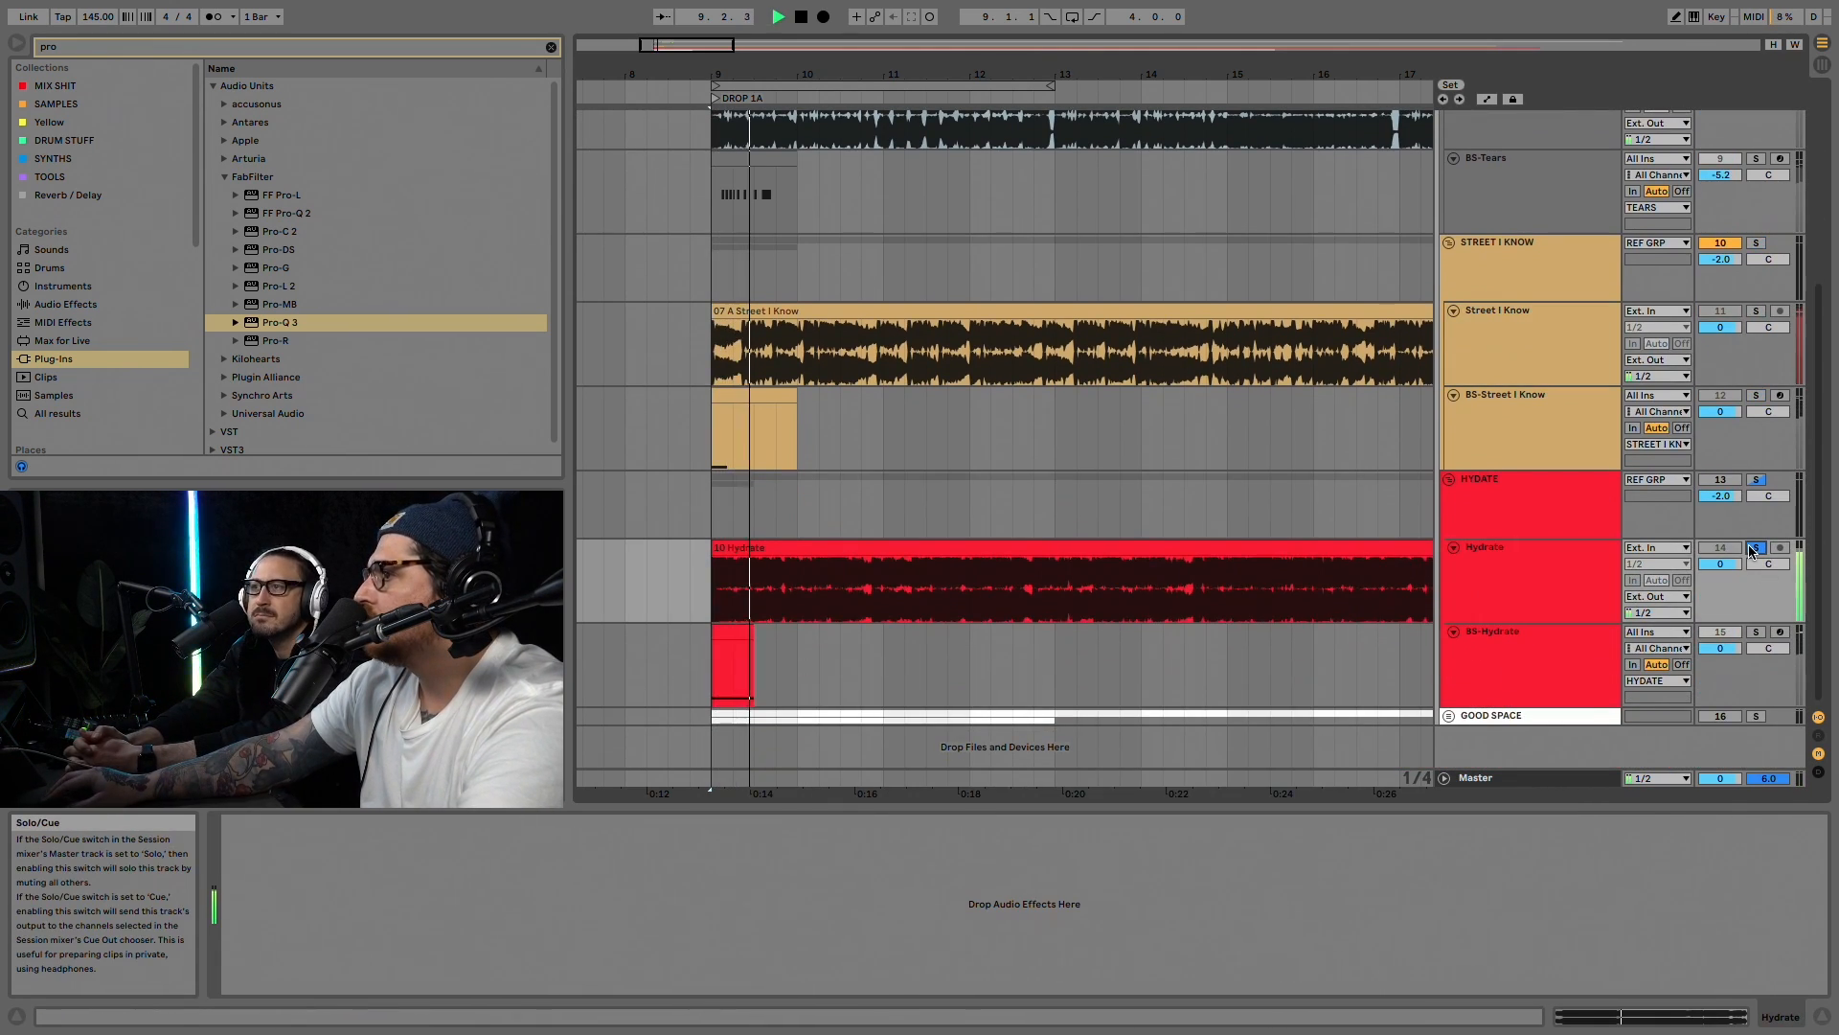
{"action": "key", "text": "space"}
Step: Play the BS-Hydrate track soloed and compare it with the Hydrate reference
{"action": "left_click", "coordinate": [1756, 631]}
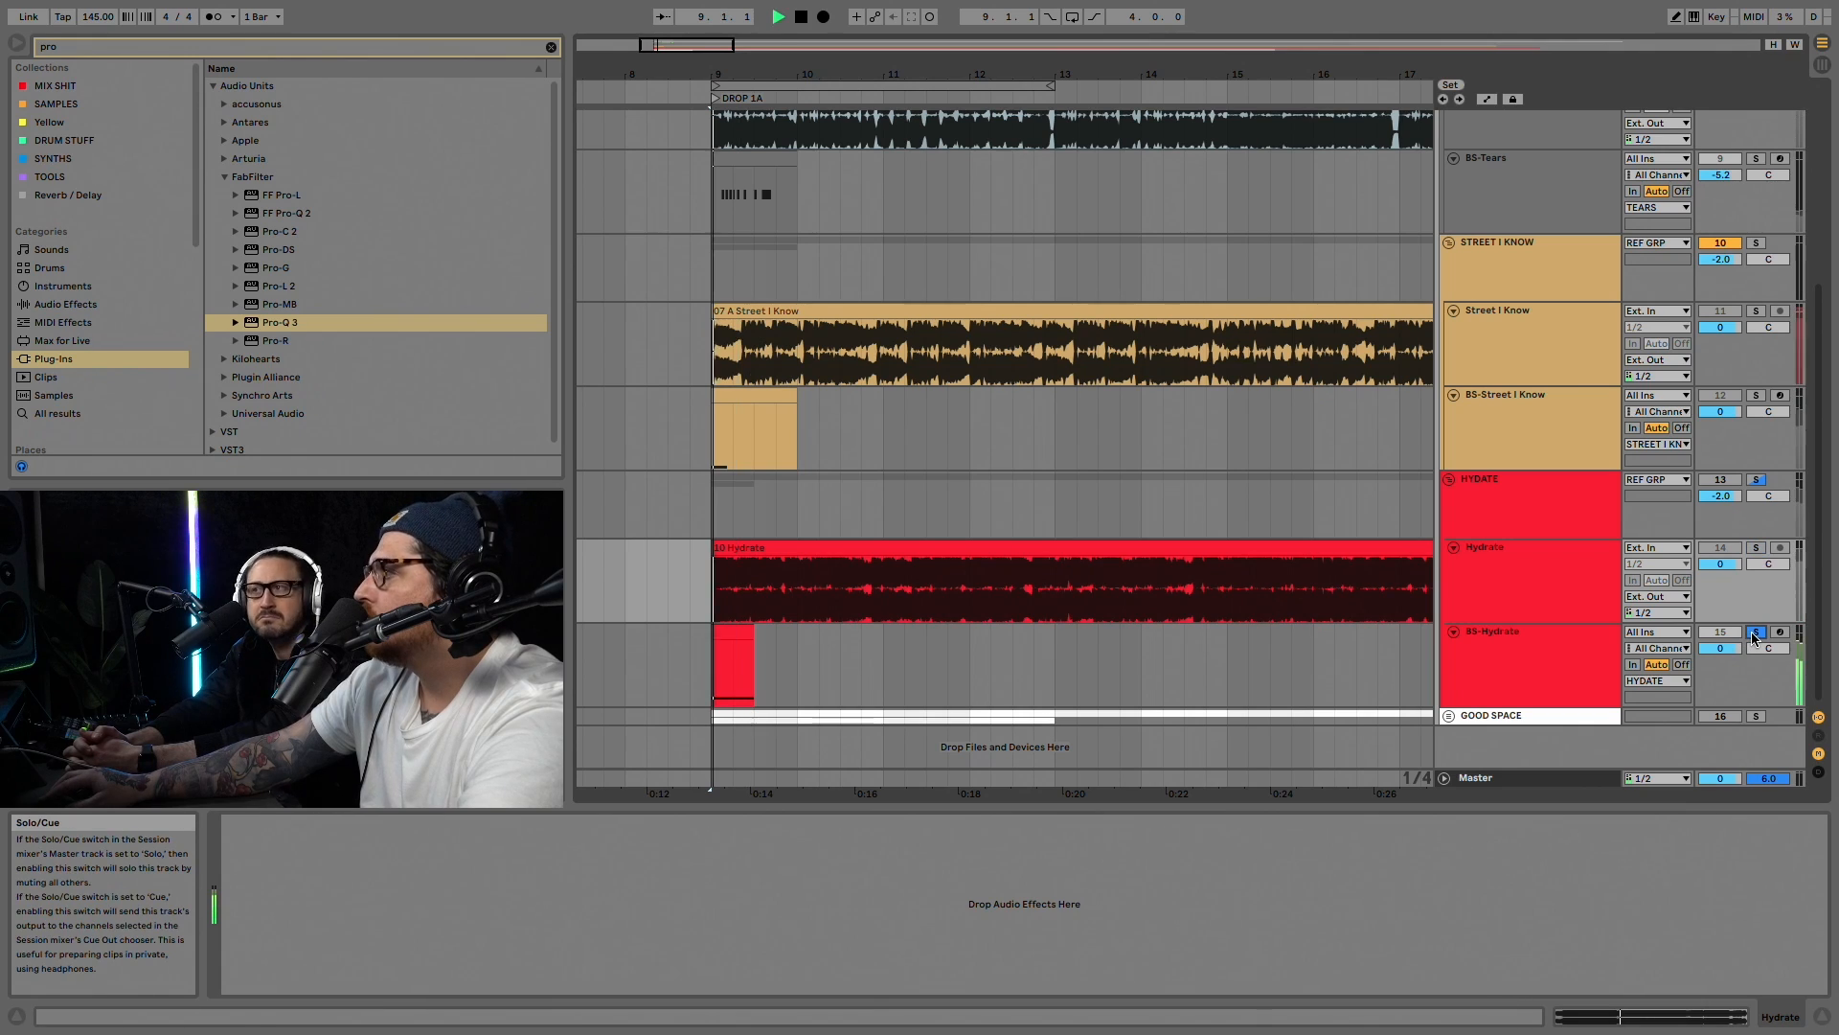
{"action": "left_click", "coordinate": [1756, 631]}
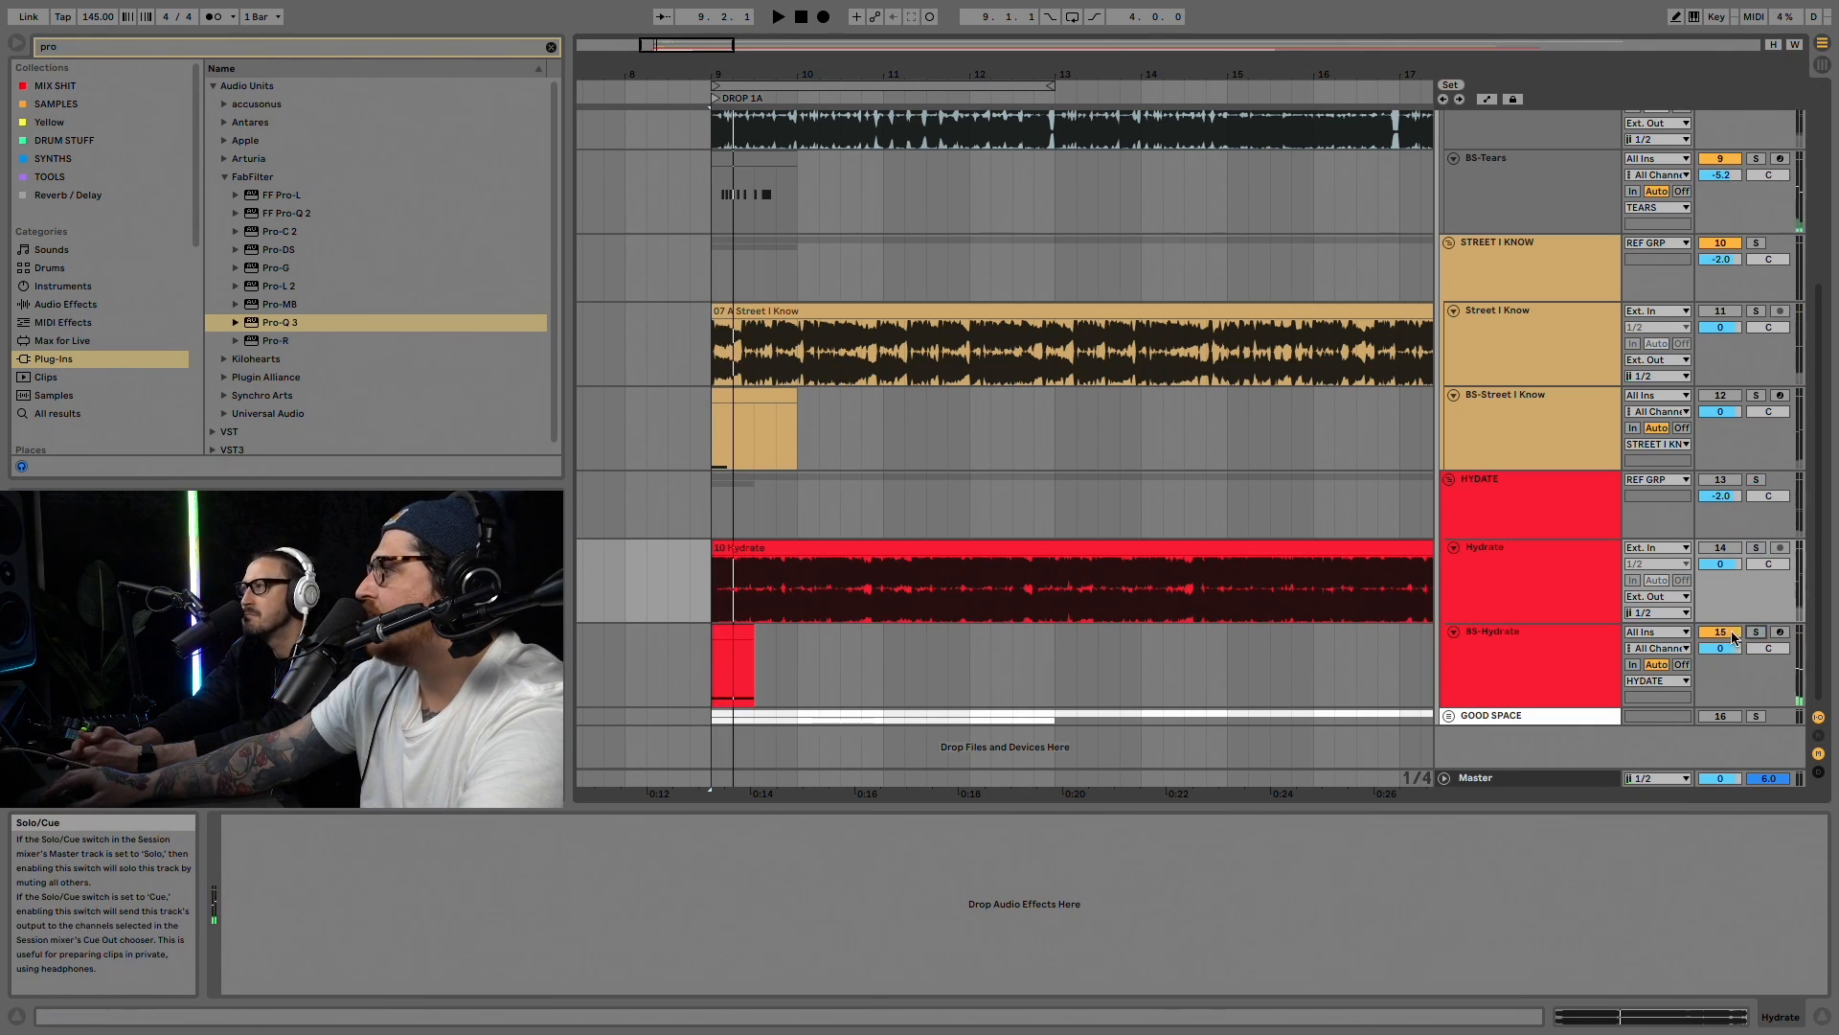
{"action": "left_click", "coordinate": [1533, 671]}
{"action": "key", "text": "space"}
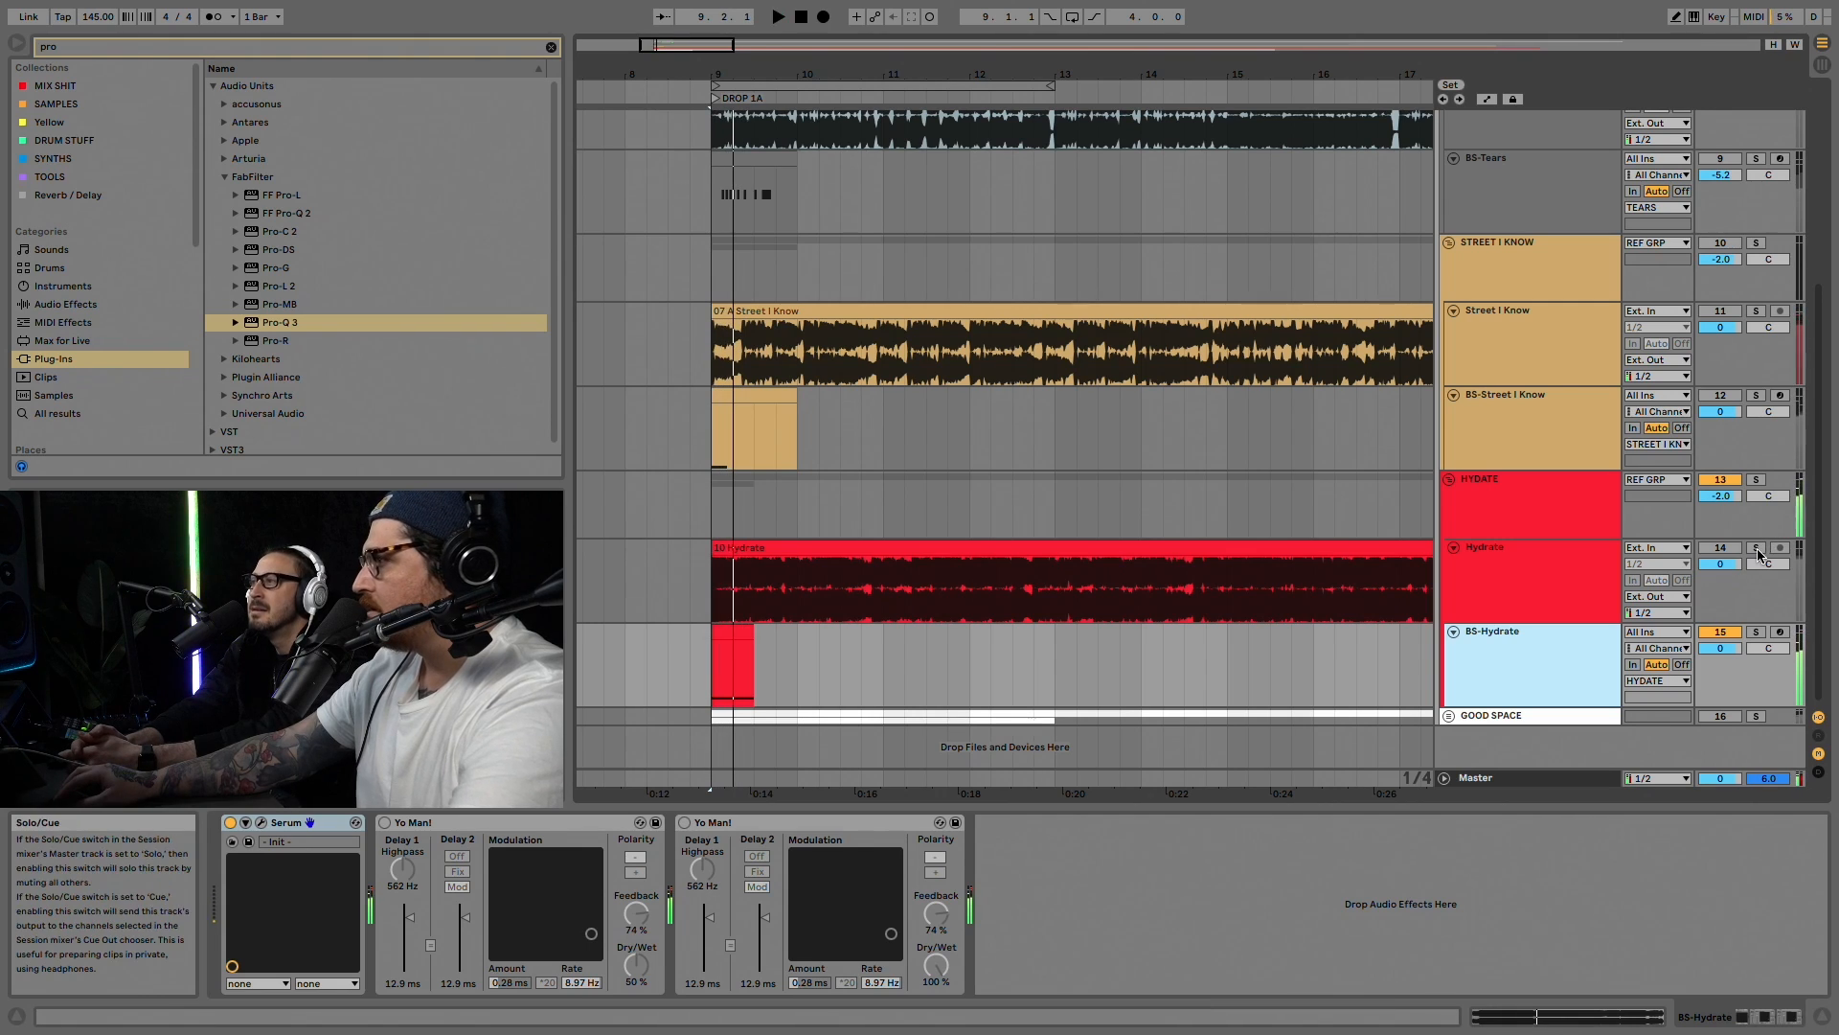
{"action": "left_click", "coordinate": [1756, 547]}
{"action": "left_click", "coordinate": [1756, 631]}
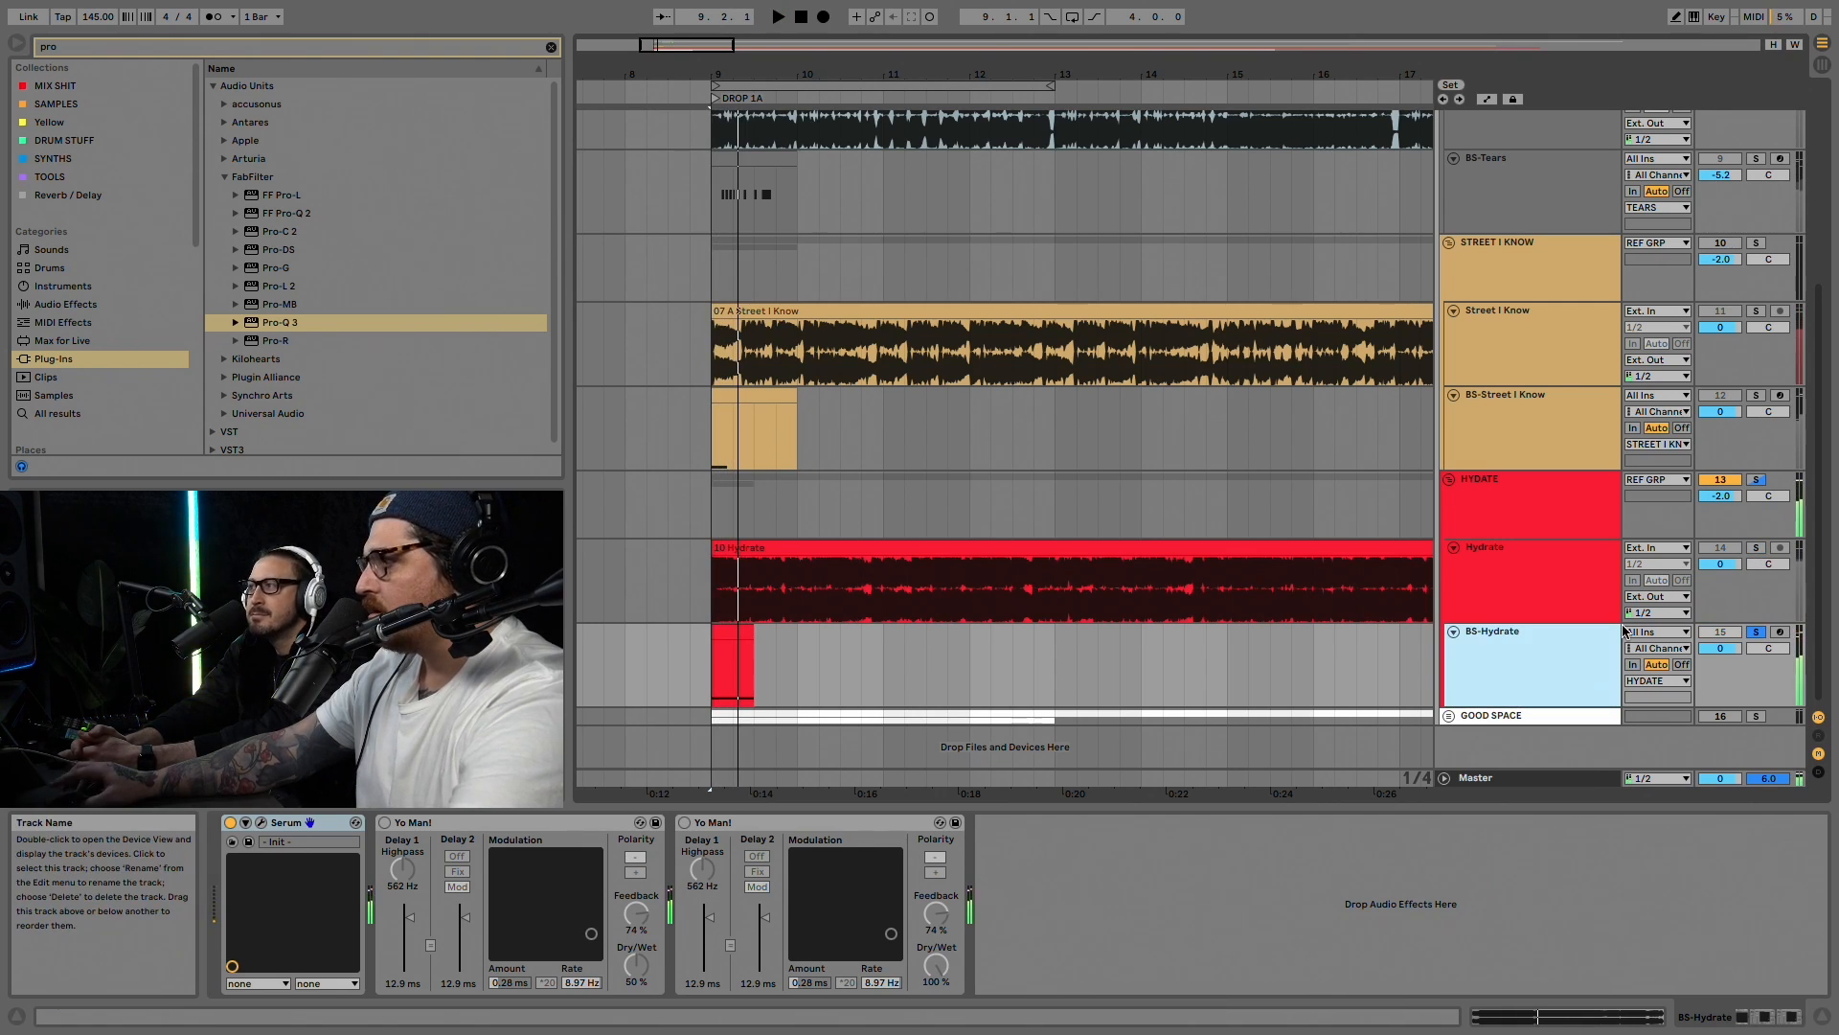
{"action": "key", "text": "space"}
Step: Examine the oscillators, envelope and effects in the BS-Hydrate track's Serum
{"action": "left_click", "coordinate": [261, 823]}
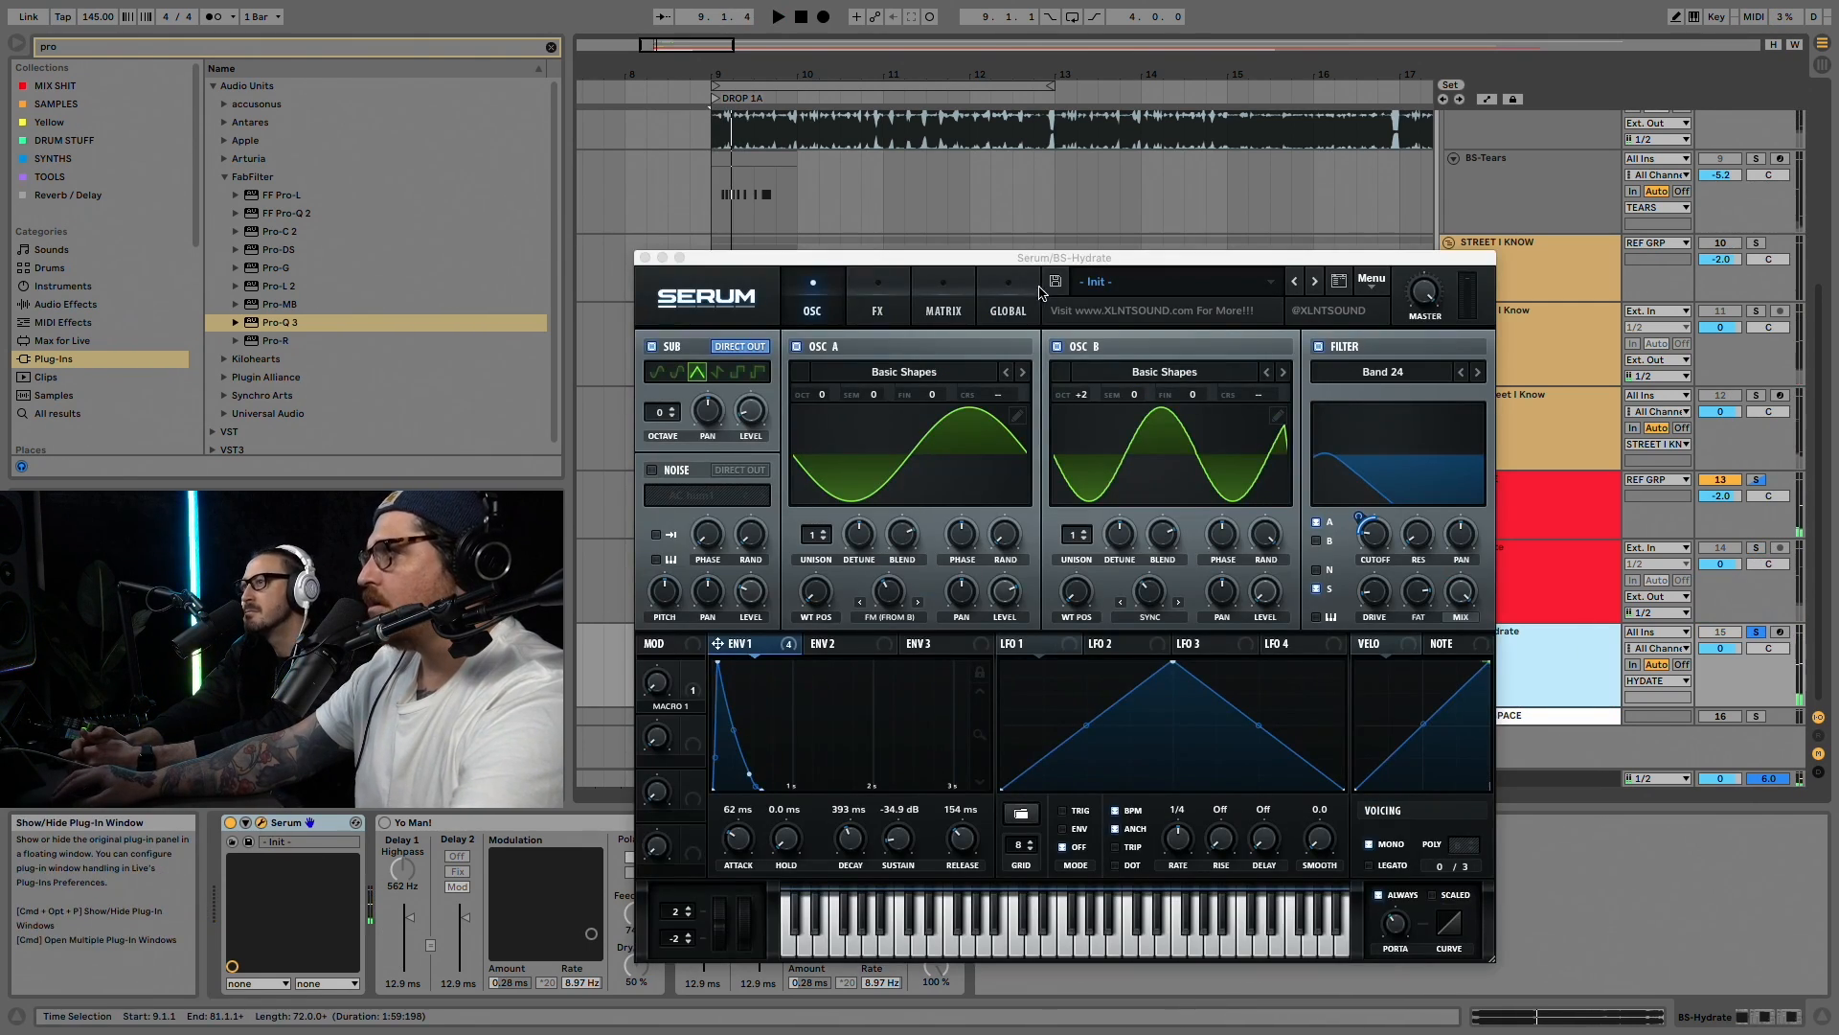
{"action": "left_click_drag", "start_coordinate": [1089, 257], "coordinate": [1085, 176]}
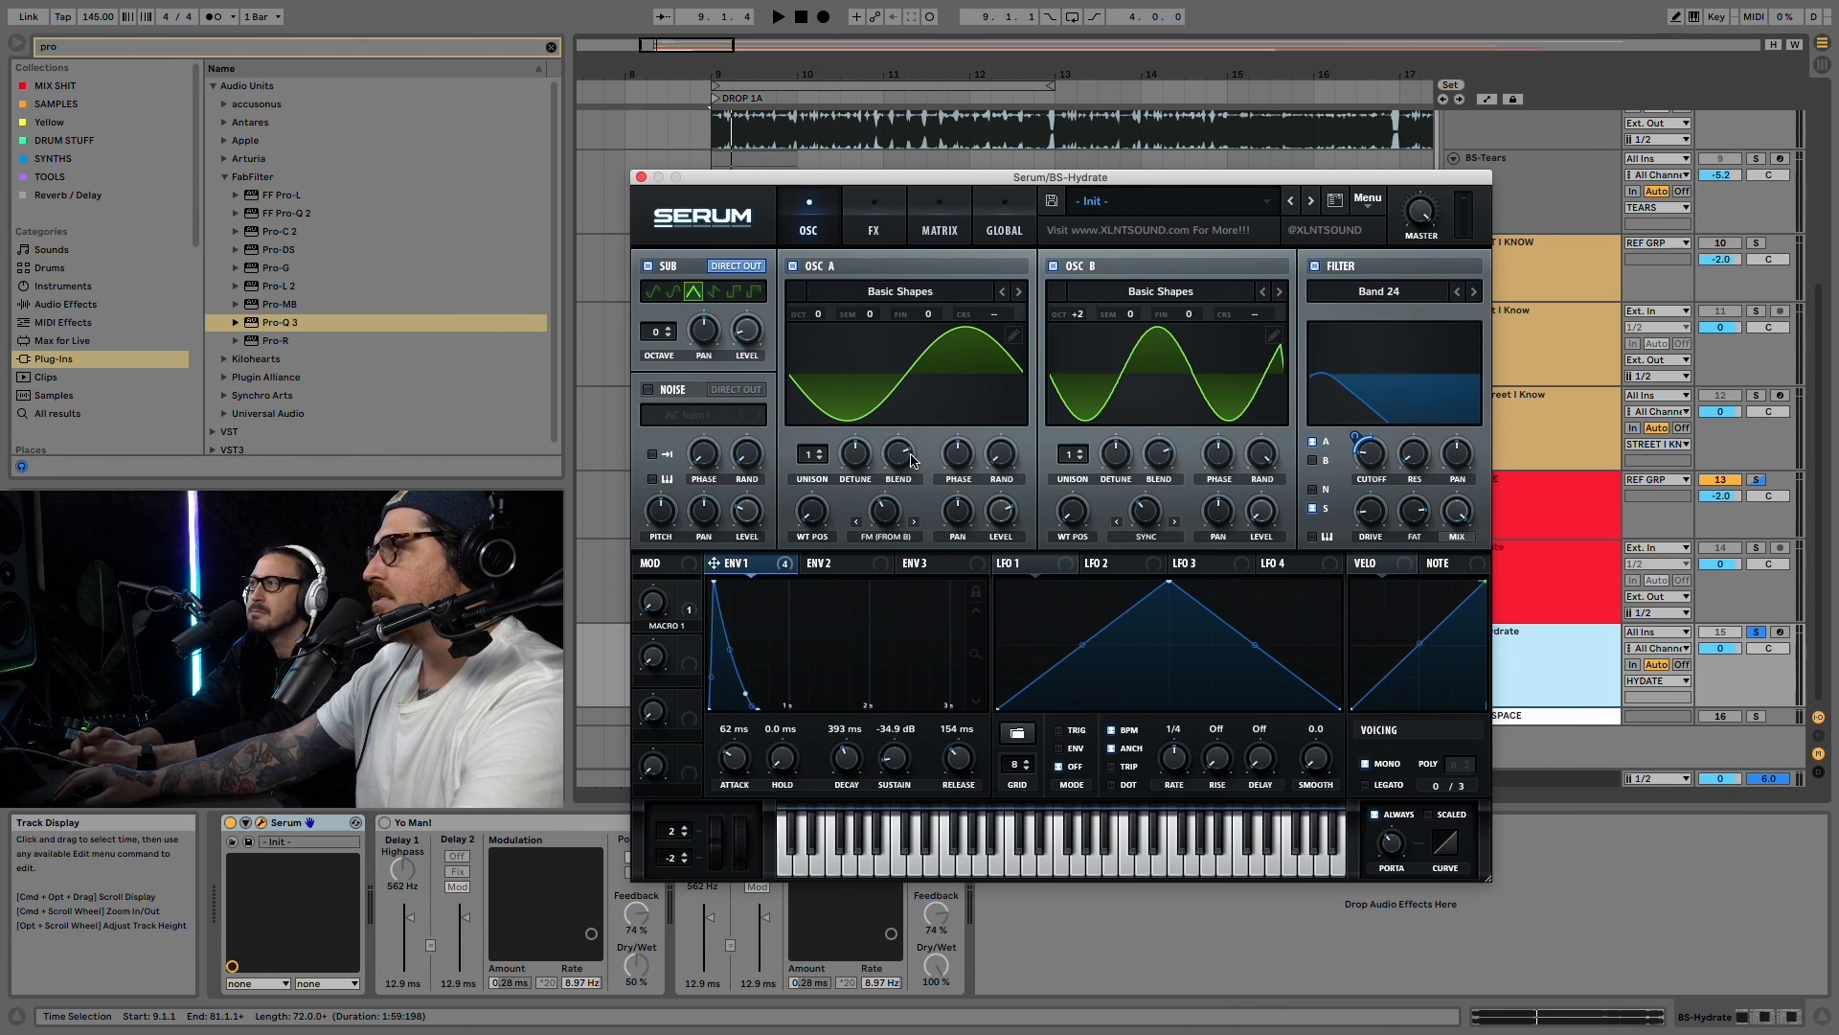
{"action": "left_click", "coordinate": [872, 218]}
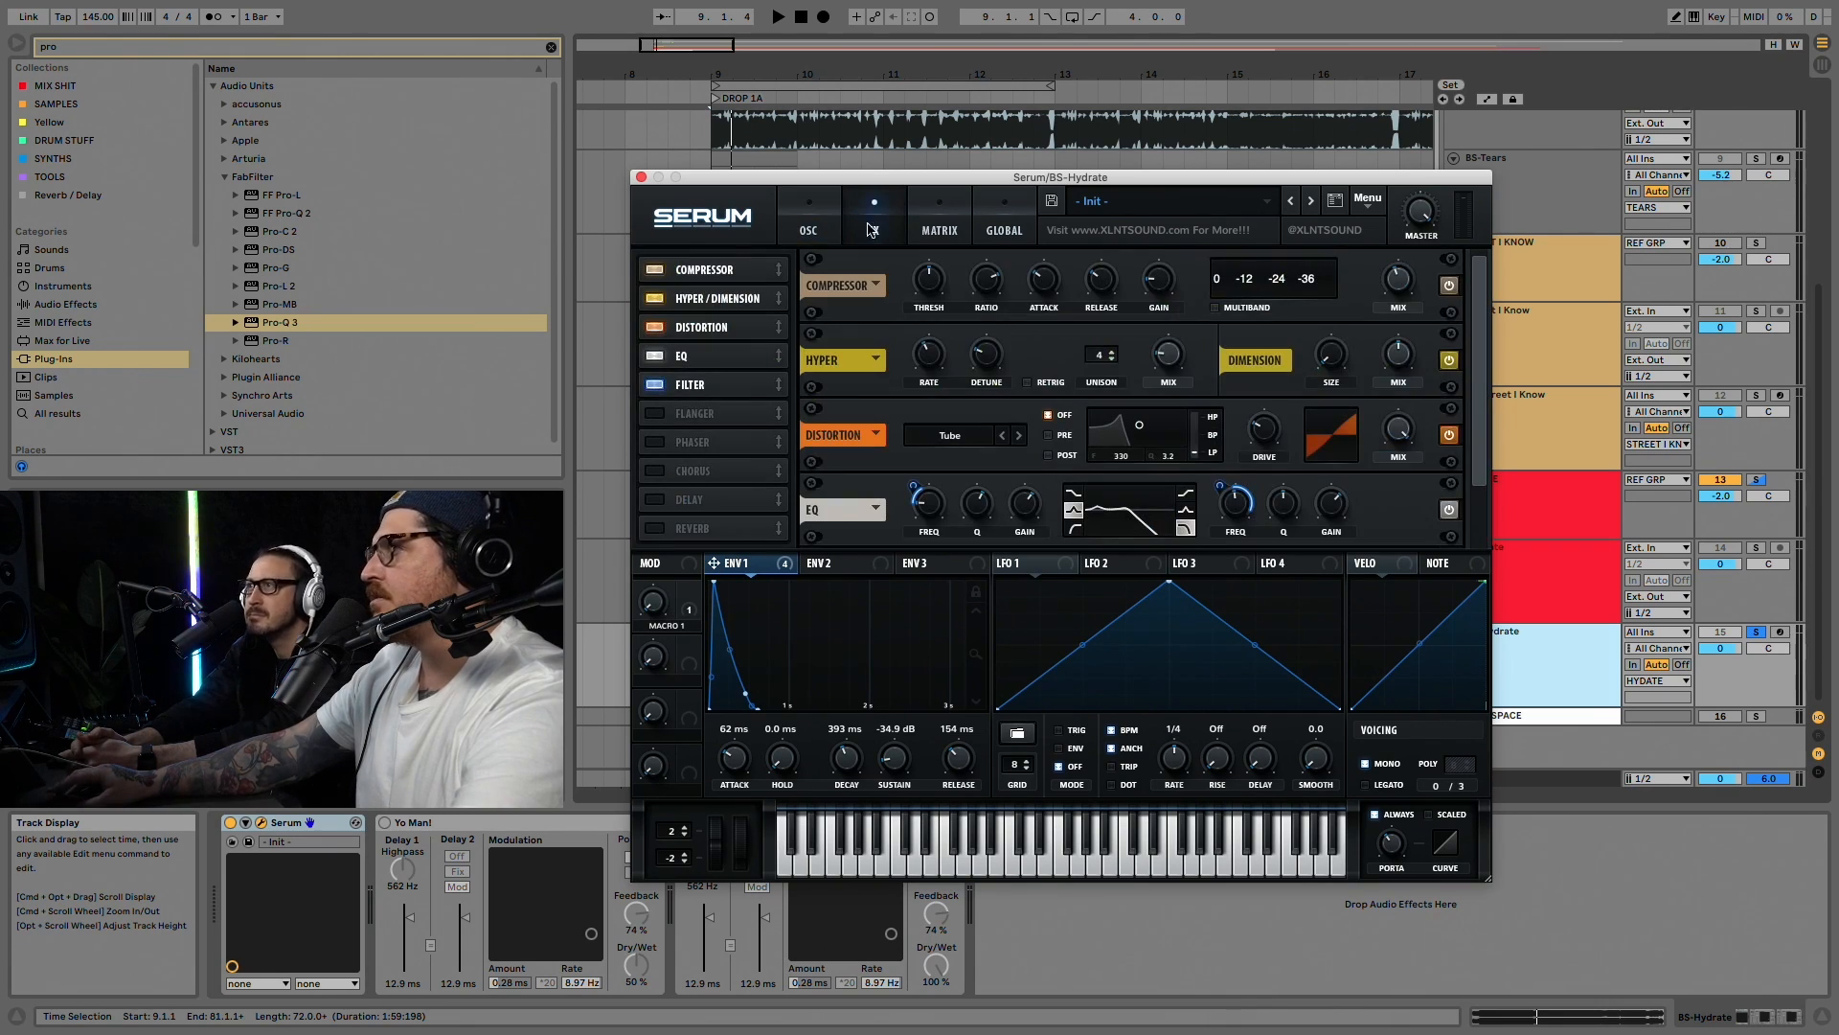
{"action": "scroll", "coordinate": [1536, 665], "scroll_direction": "down", "scroll_amount": 3}
Step: Unfold the GOOD SPACE group and play the Good Space reference, then the BS-Good Space track soloed
{"action": "left_click", "coordinate": [1536, 665]}
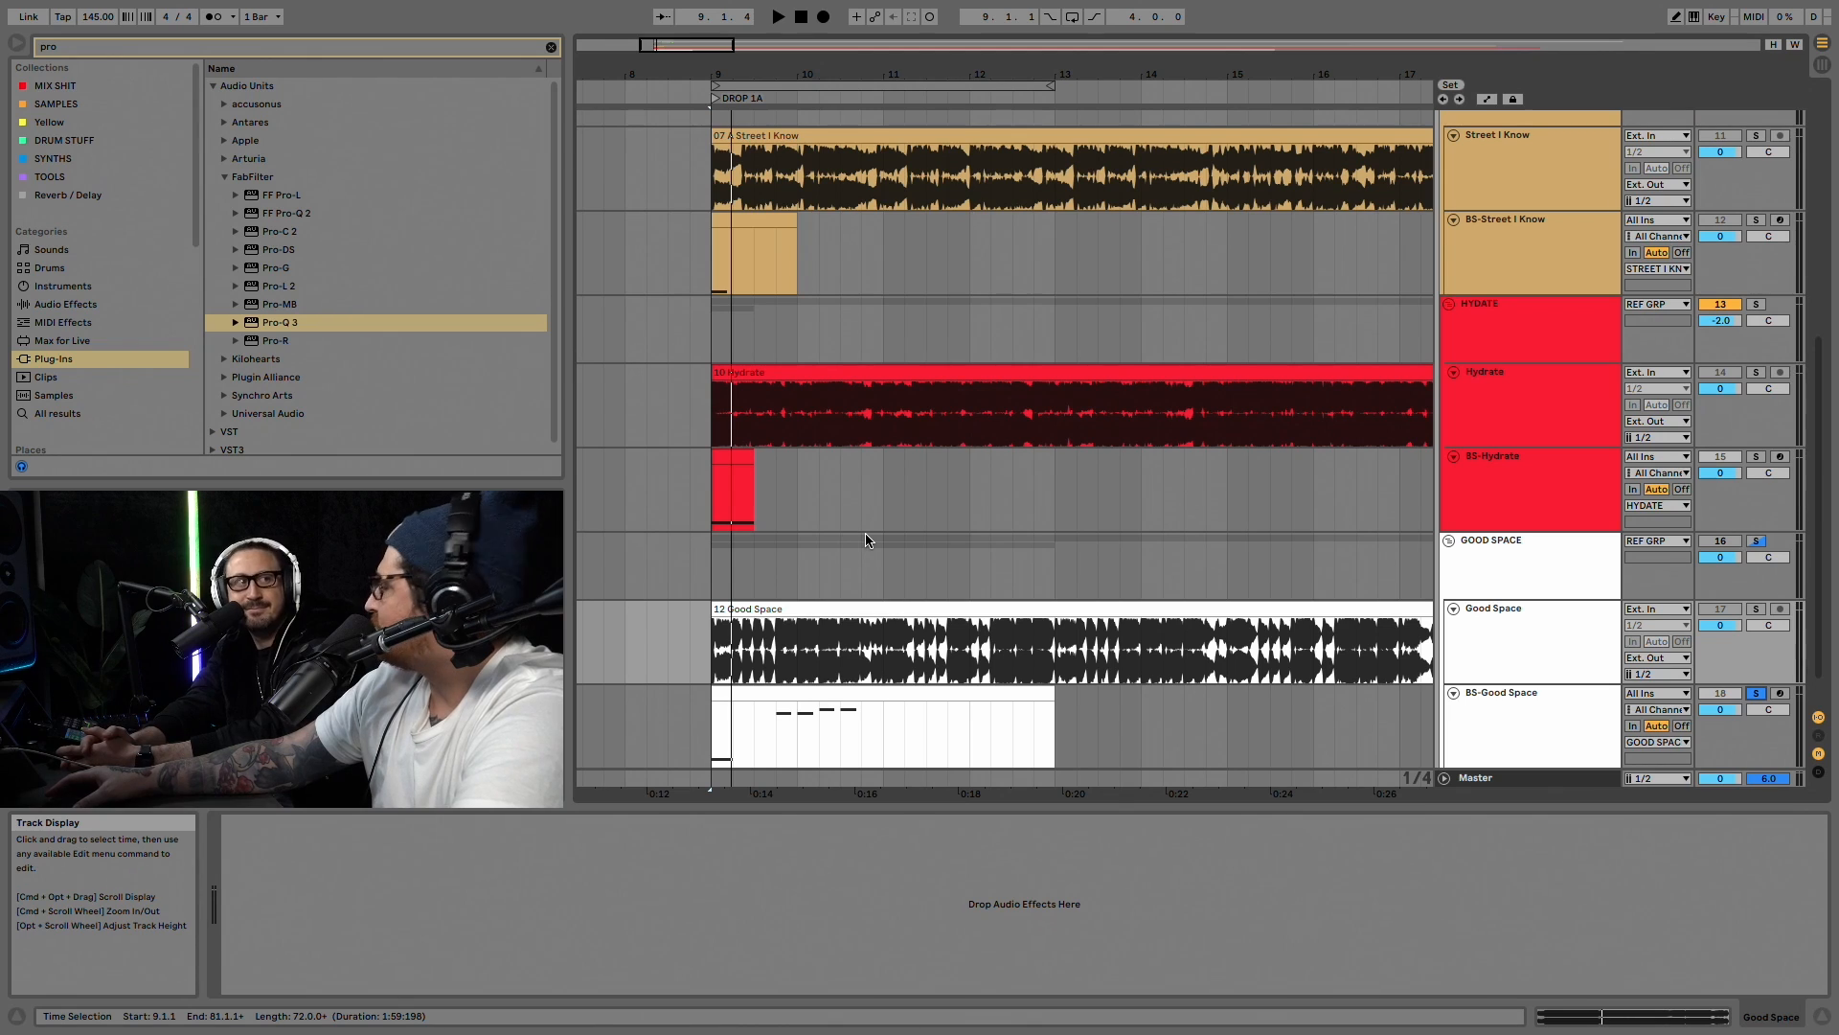
{"action": "key", "text": "space"}
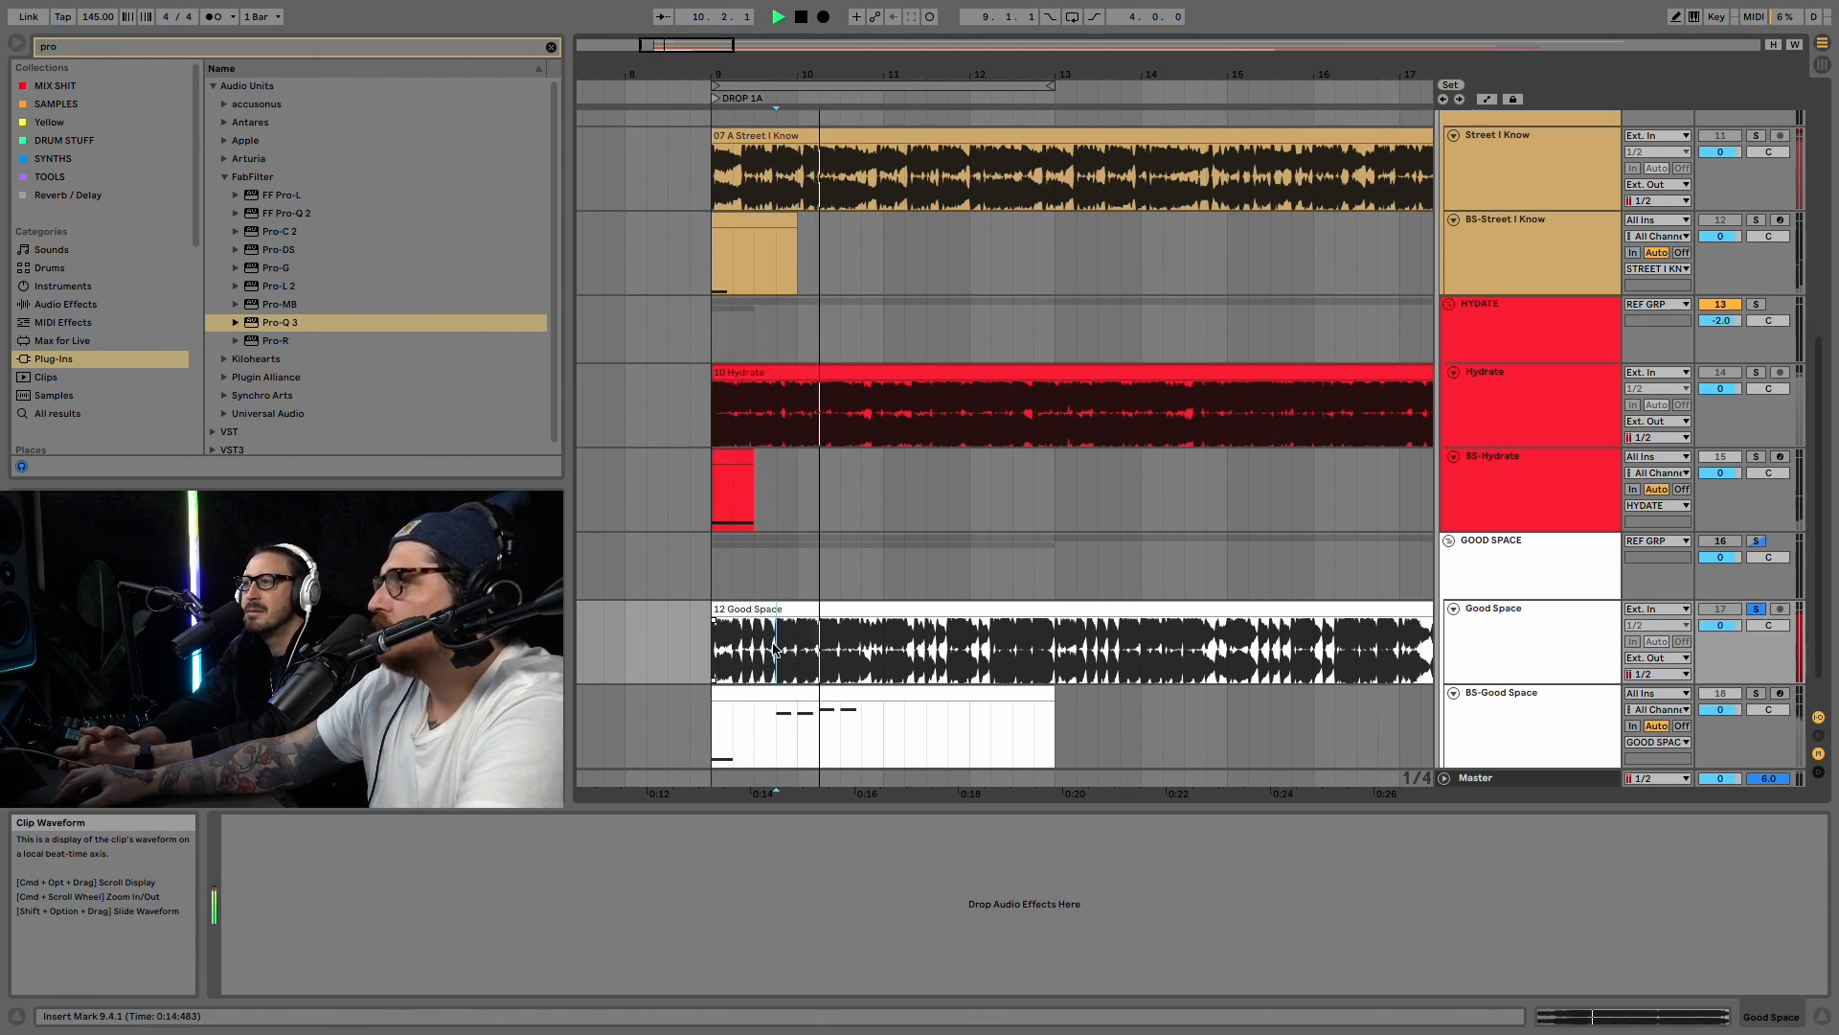
{"action": "left_click", "coordinate": [776, 695]}
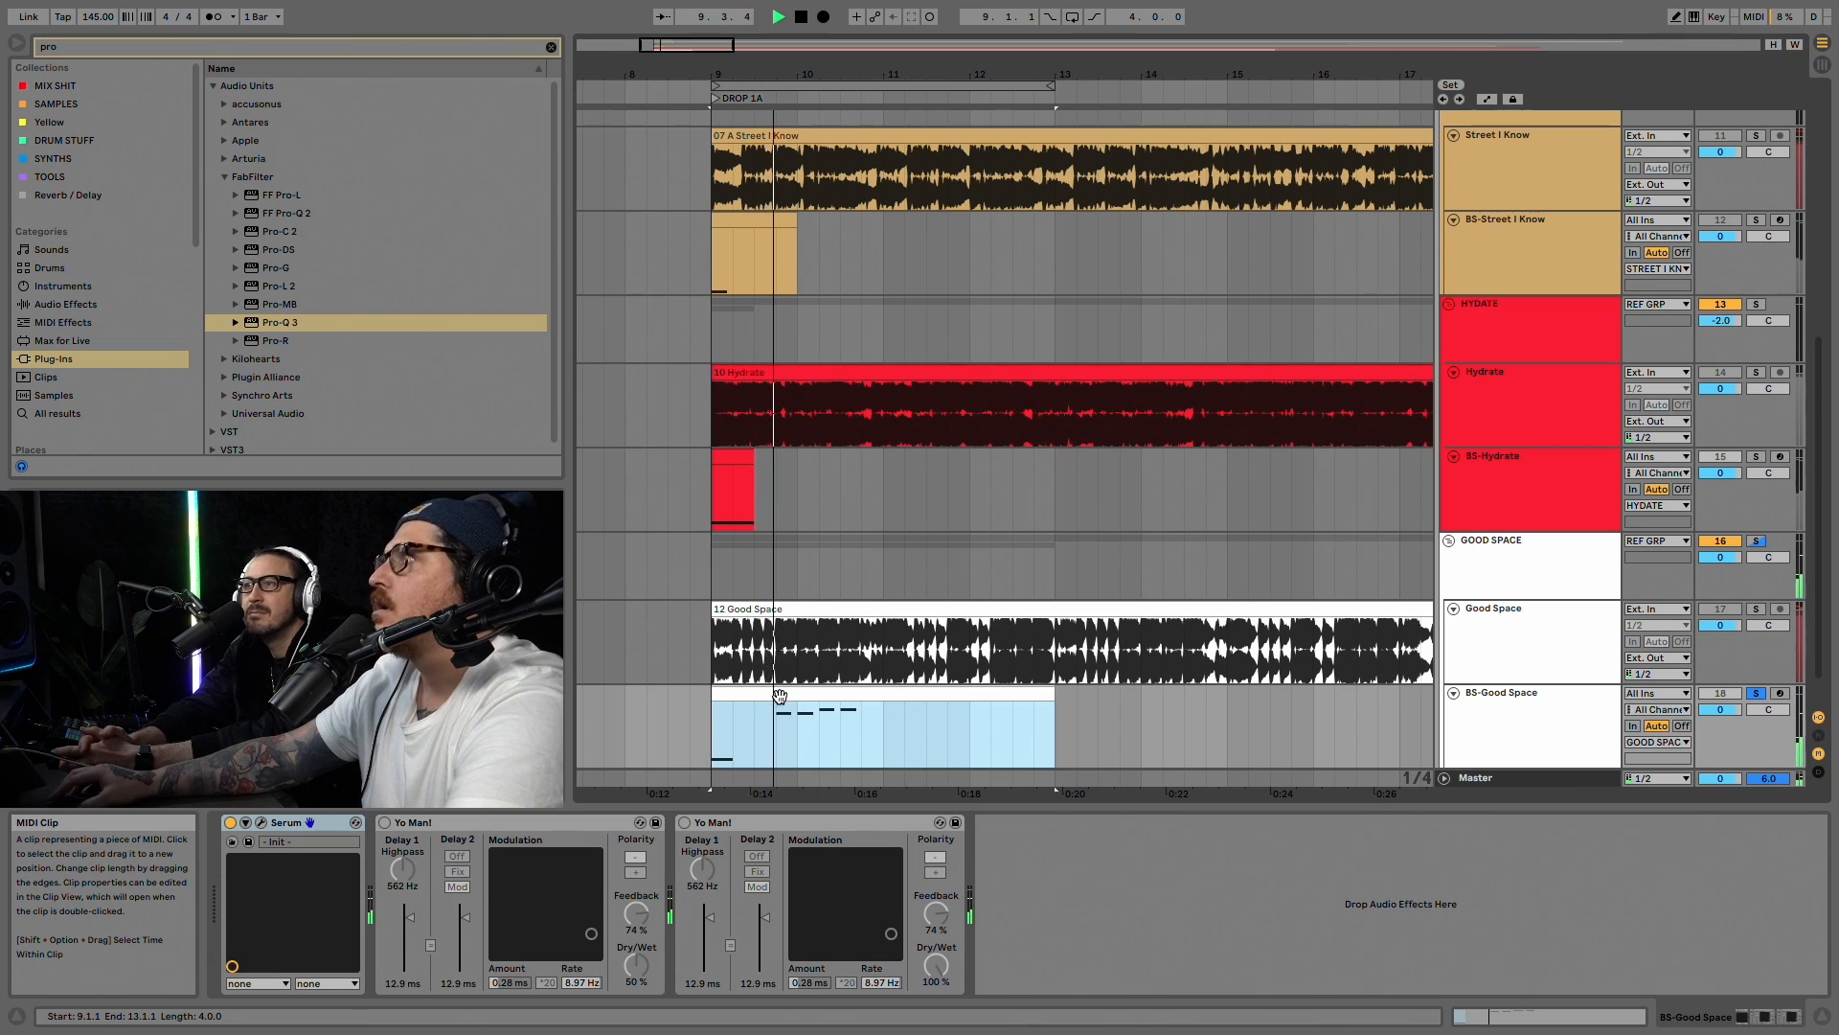
{"action": "key", "text": "space"}
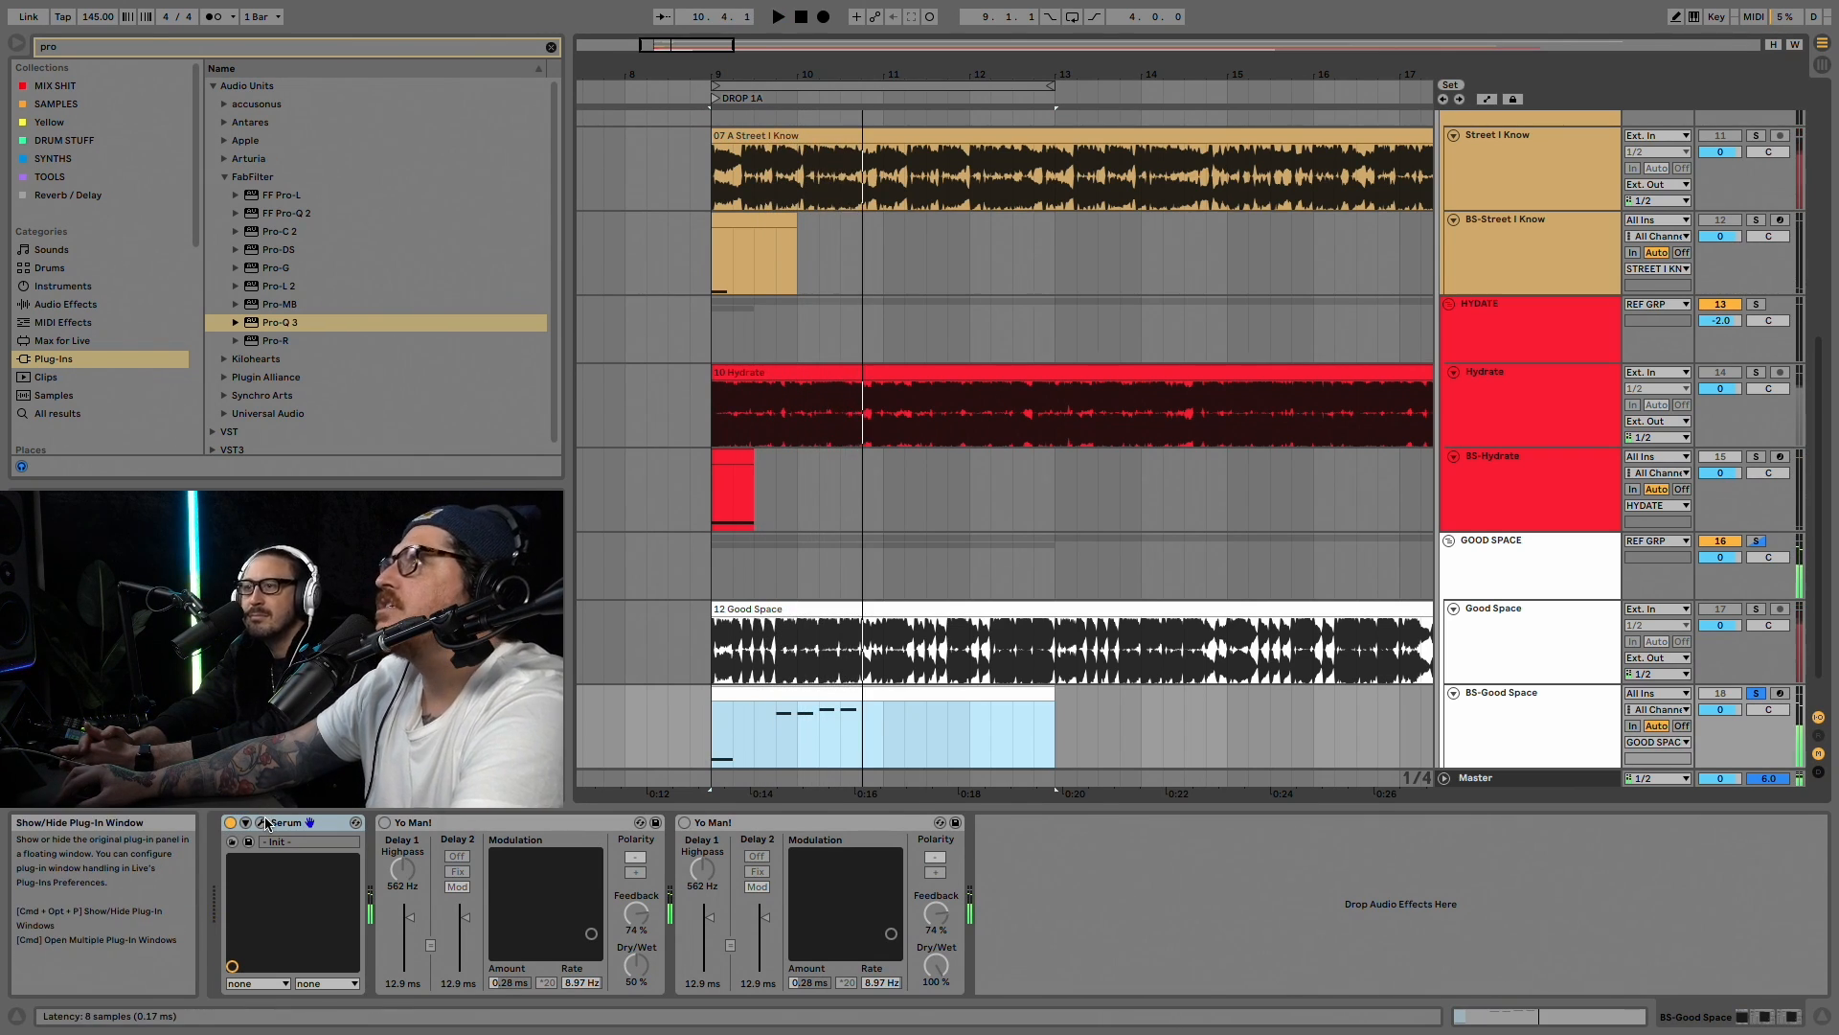
Step: Reshape Env 1 in the BS-Good Space track's Serum to a 428 ms decay, -18.5 dB sustain and 338 ms release
{"action": "left_click", "coordinate": [261, 822]}
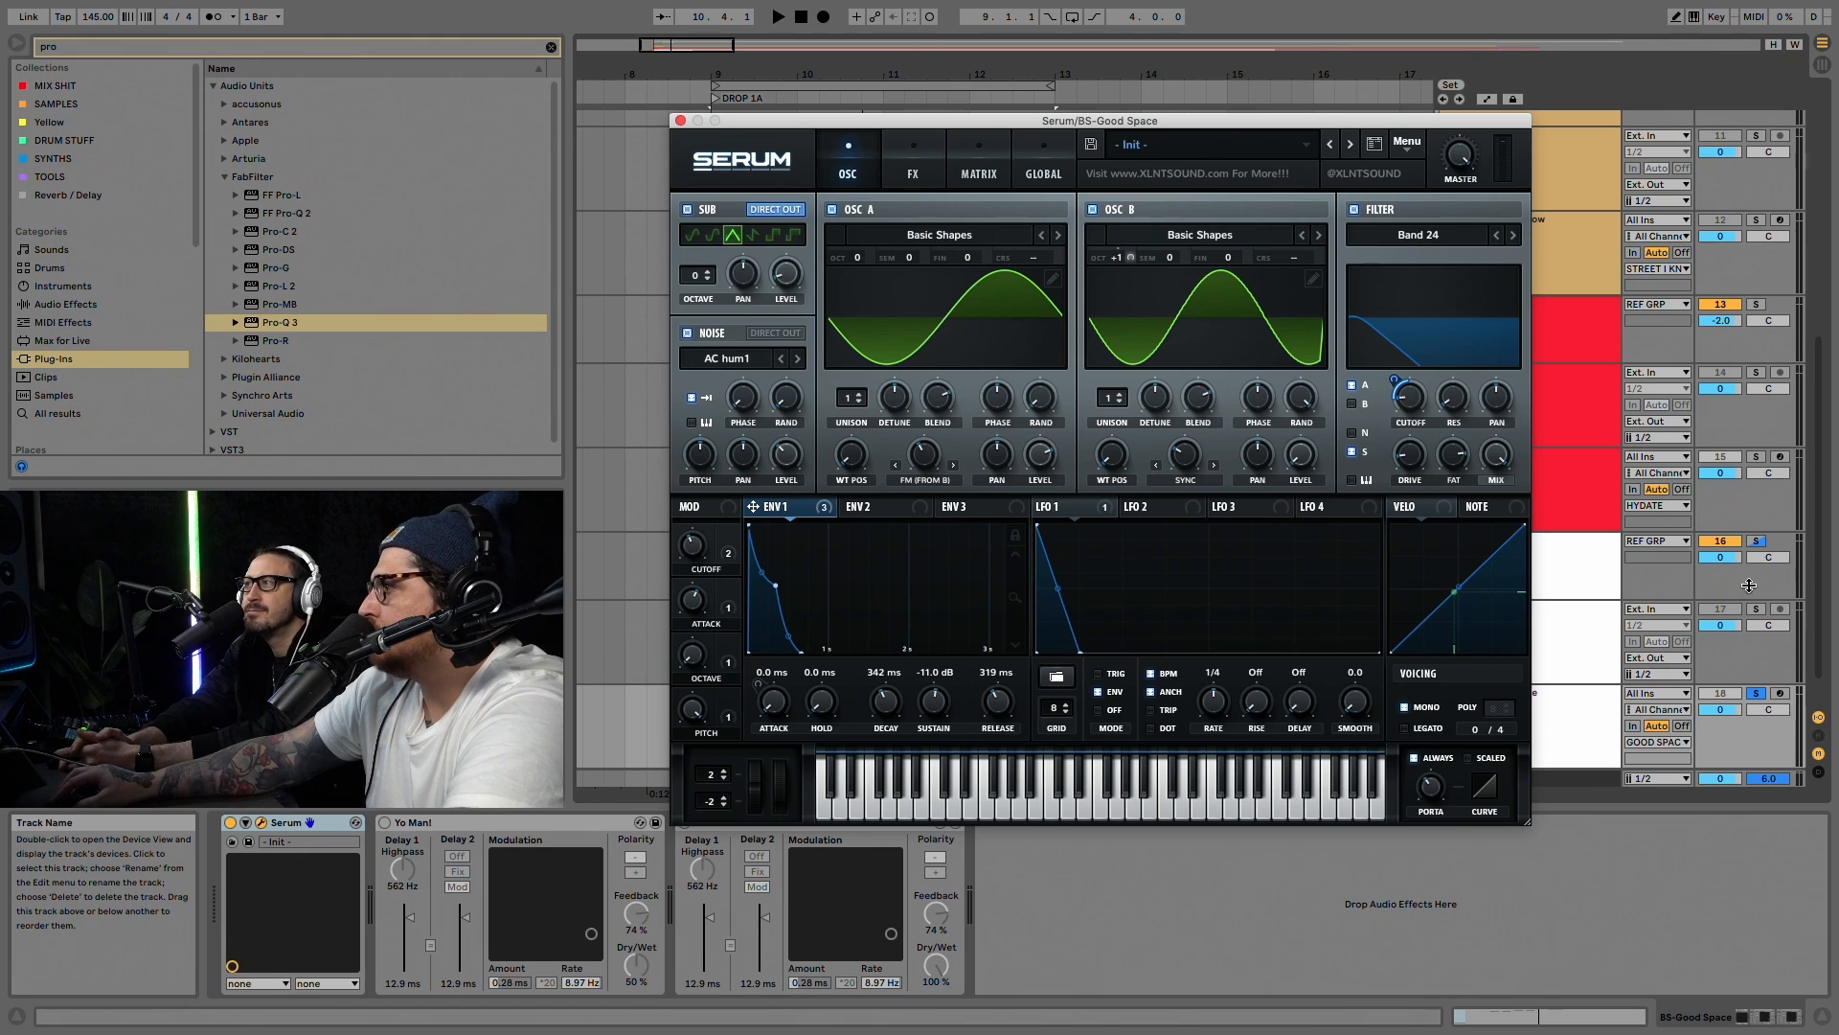
{"action": "key", "text": "space"}
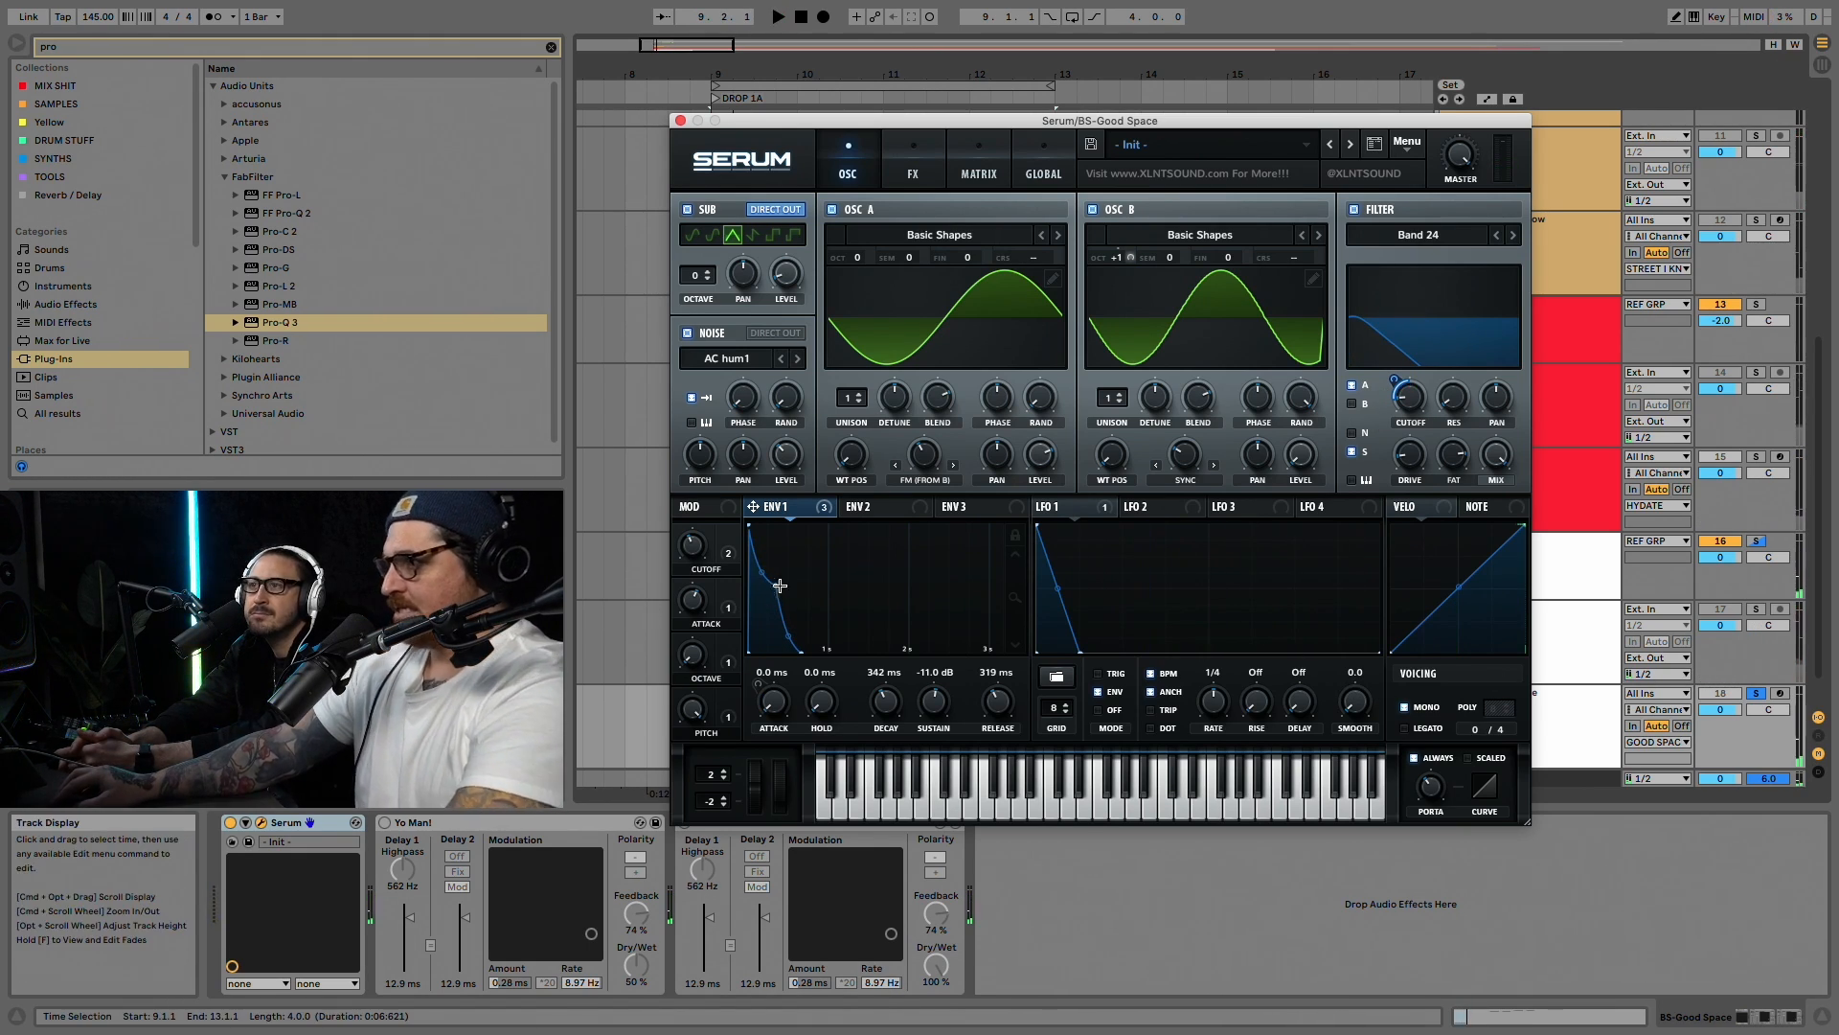
{"action": "mouse_move", "coordinate": [785, 618]}
{"action": "left_mouse_down"}
{"action": "mouse_move", "coordinate": [812, 604]}
{"action": "mouse_move", "coordinate": [789, 608]}
{"action": "left_mouse_up"}
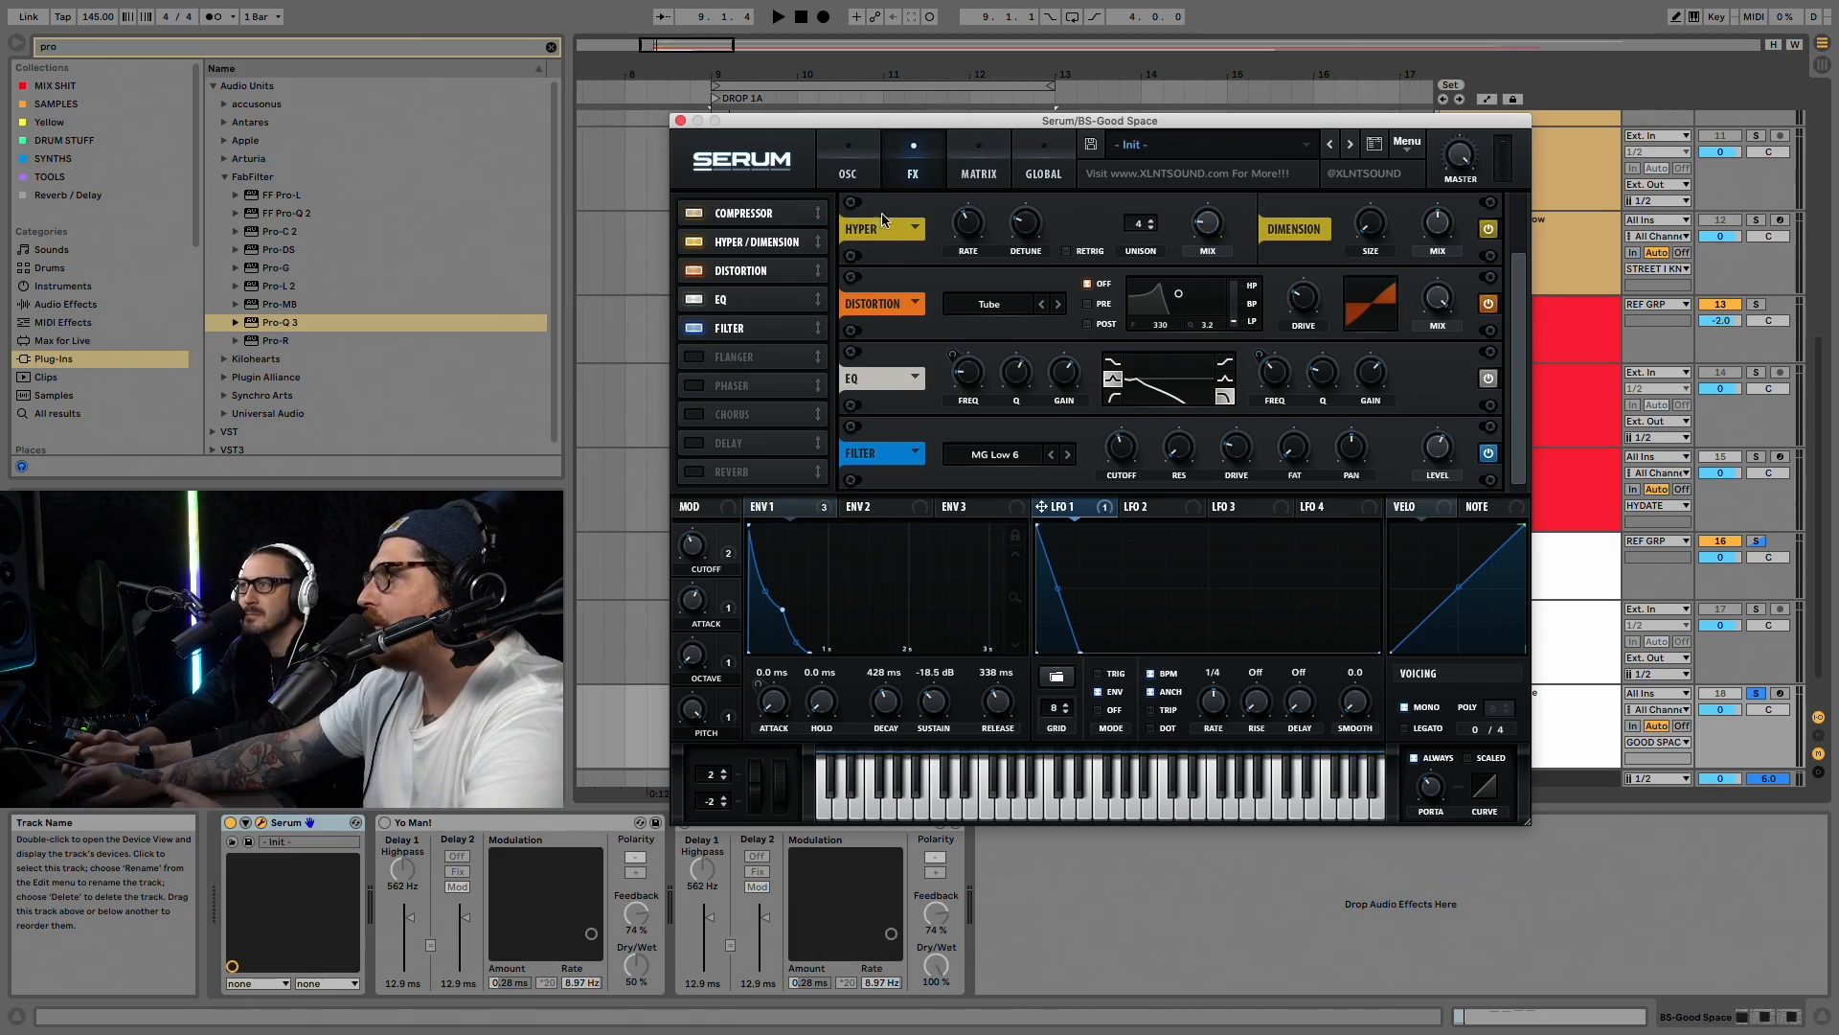
Step: Place the insert mark at 9.4.1 and examine how LFO 1 modulates master tuning through Macro 4 in Serum's modulation matrix
{"action": "left_click_drag", "start_coordinate": [862, 120], "coordinate": [893, 144]}
{"action": "left_click", "coordinate": [776, 733]}
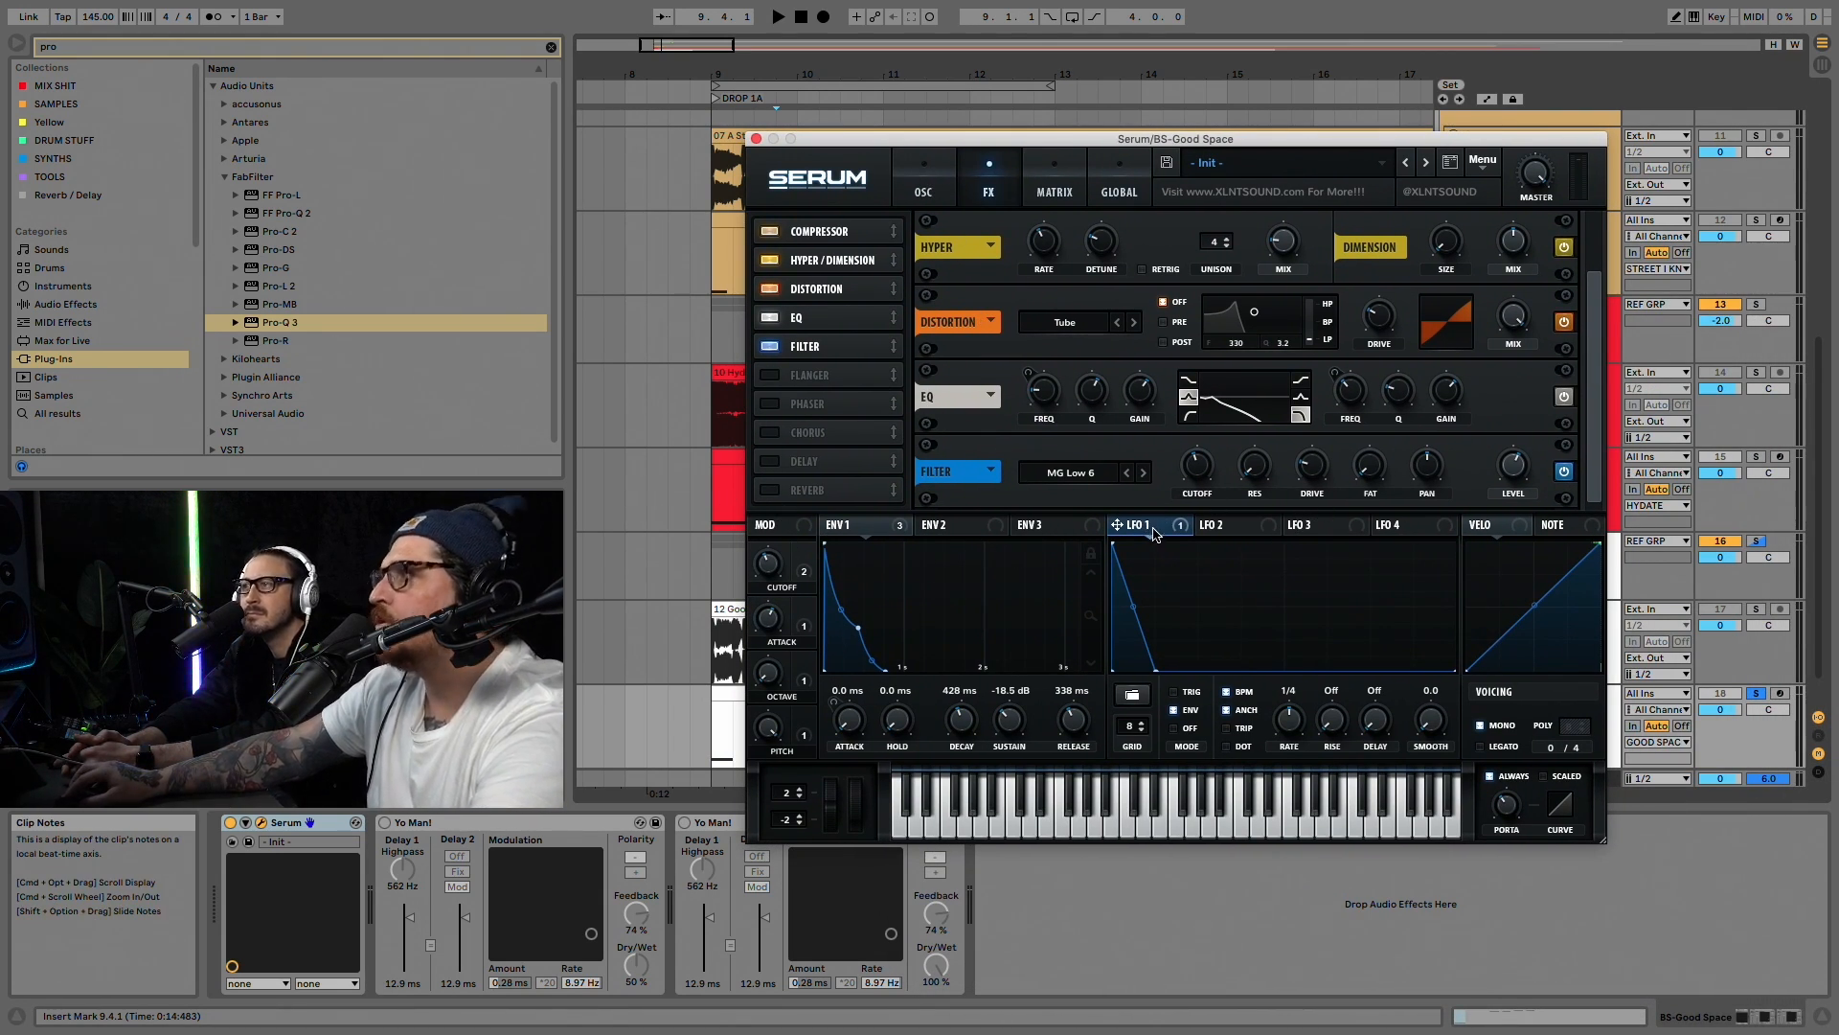
{"action": "left_click", "coordinate": [907, 179]}
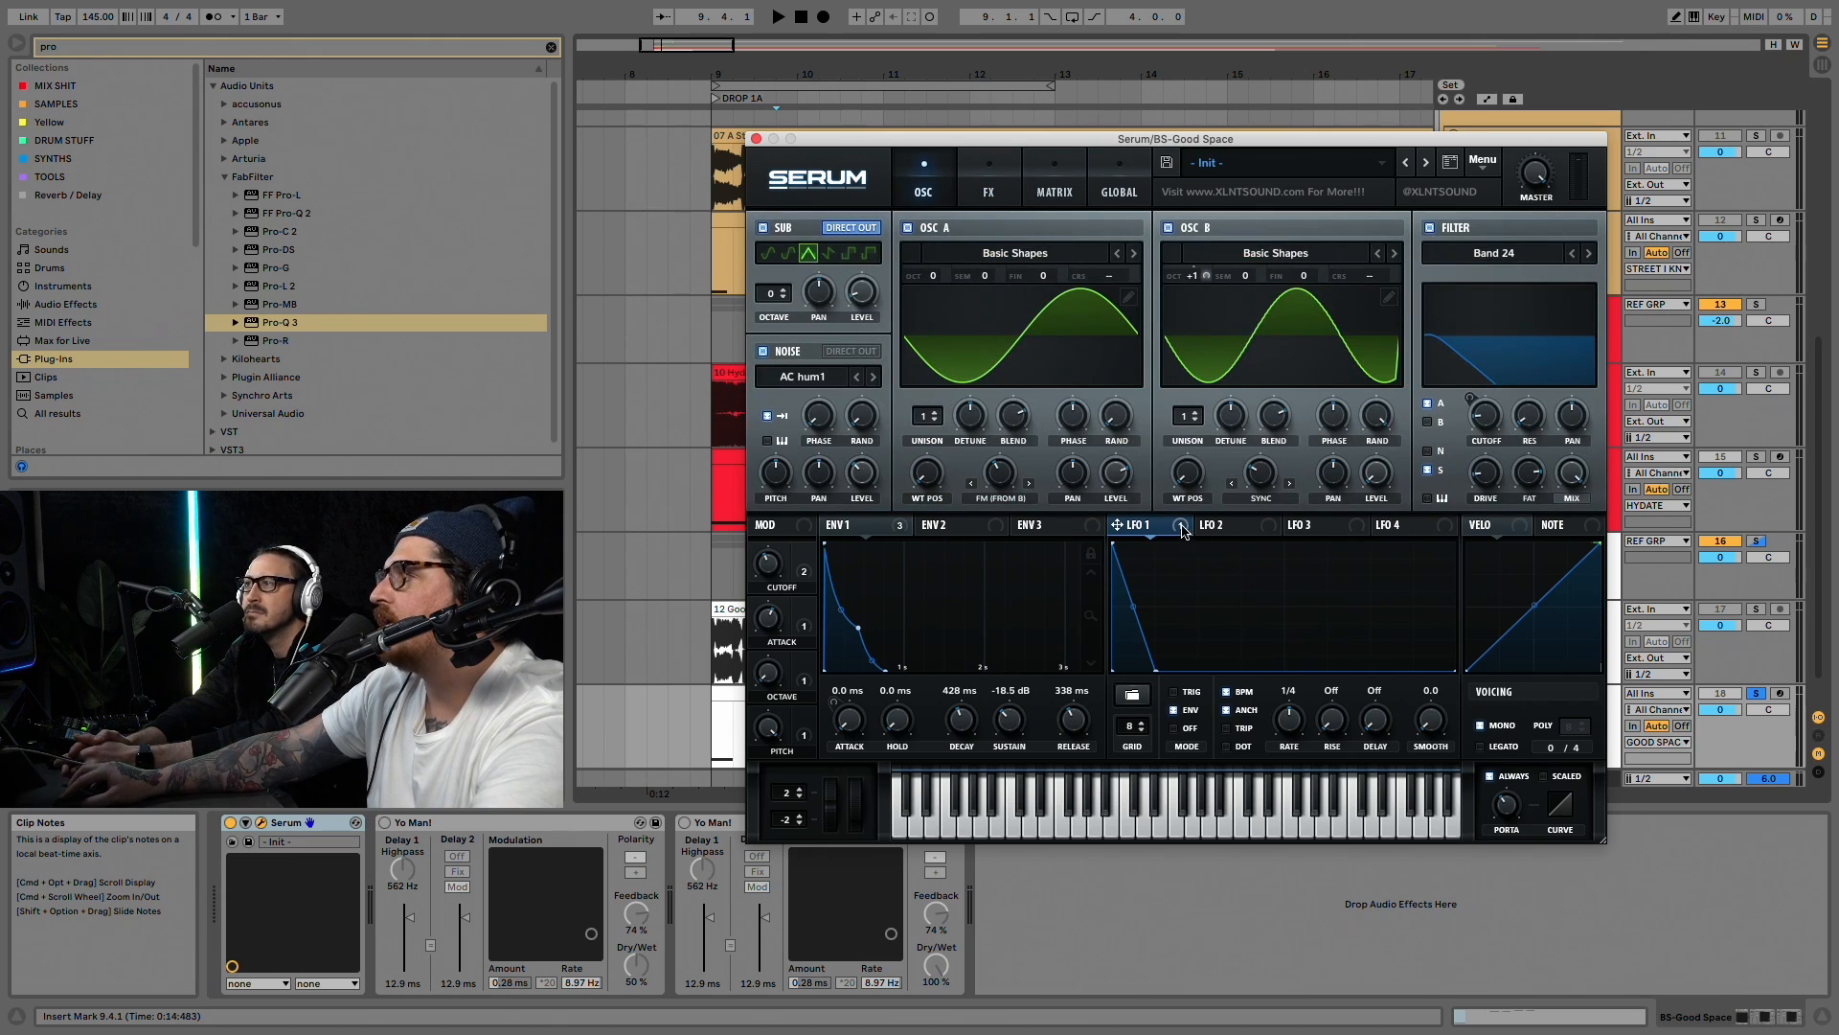
{"action": "left_click", "coordinate": [1053, 182]}
{"action": "scroll", "coordinate": [1111, 405], "scroll_direction": "down", "scroll_amount": 3}
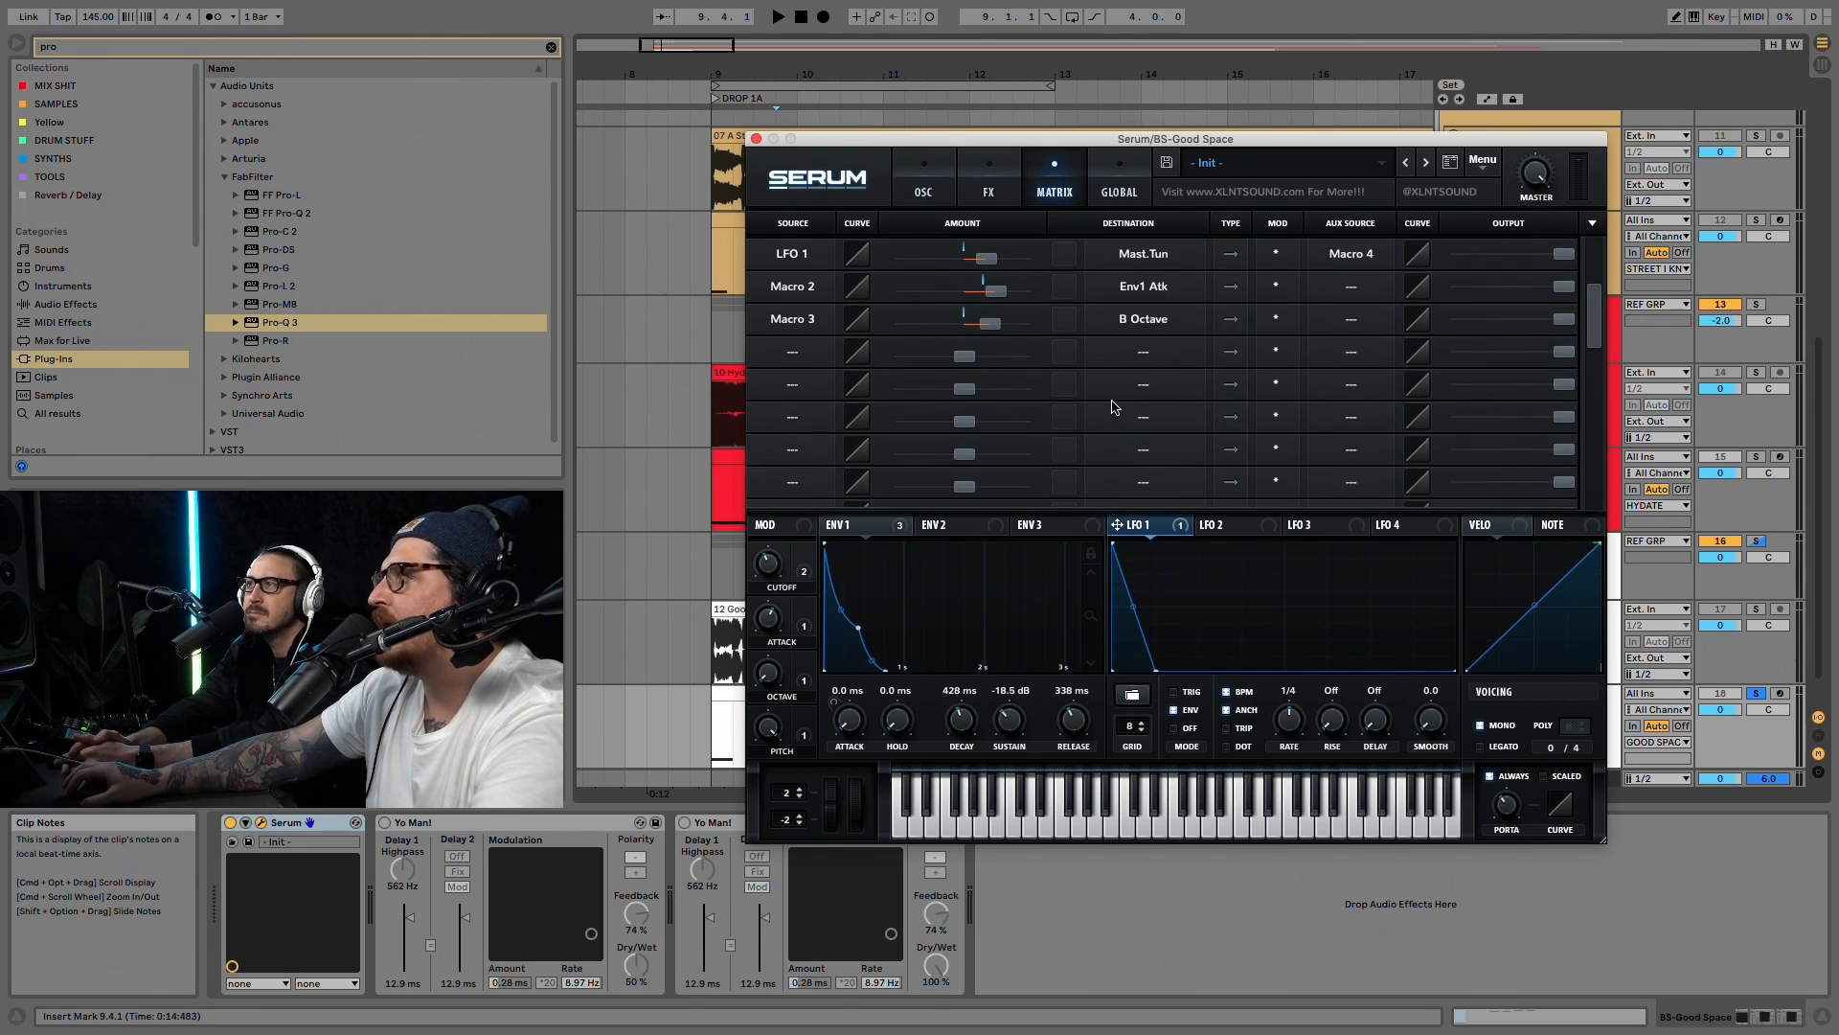
{"action": "scroll", "coordinate": [1111, 406], "scroll_direction": "up", "scroll_amount": 5}
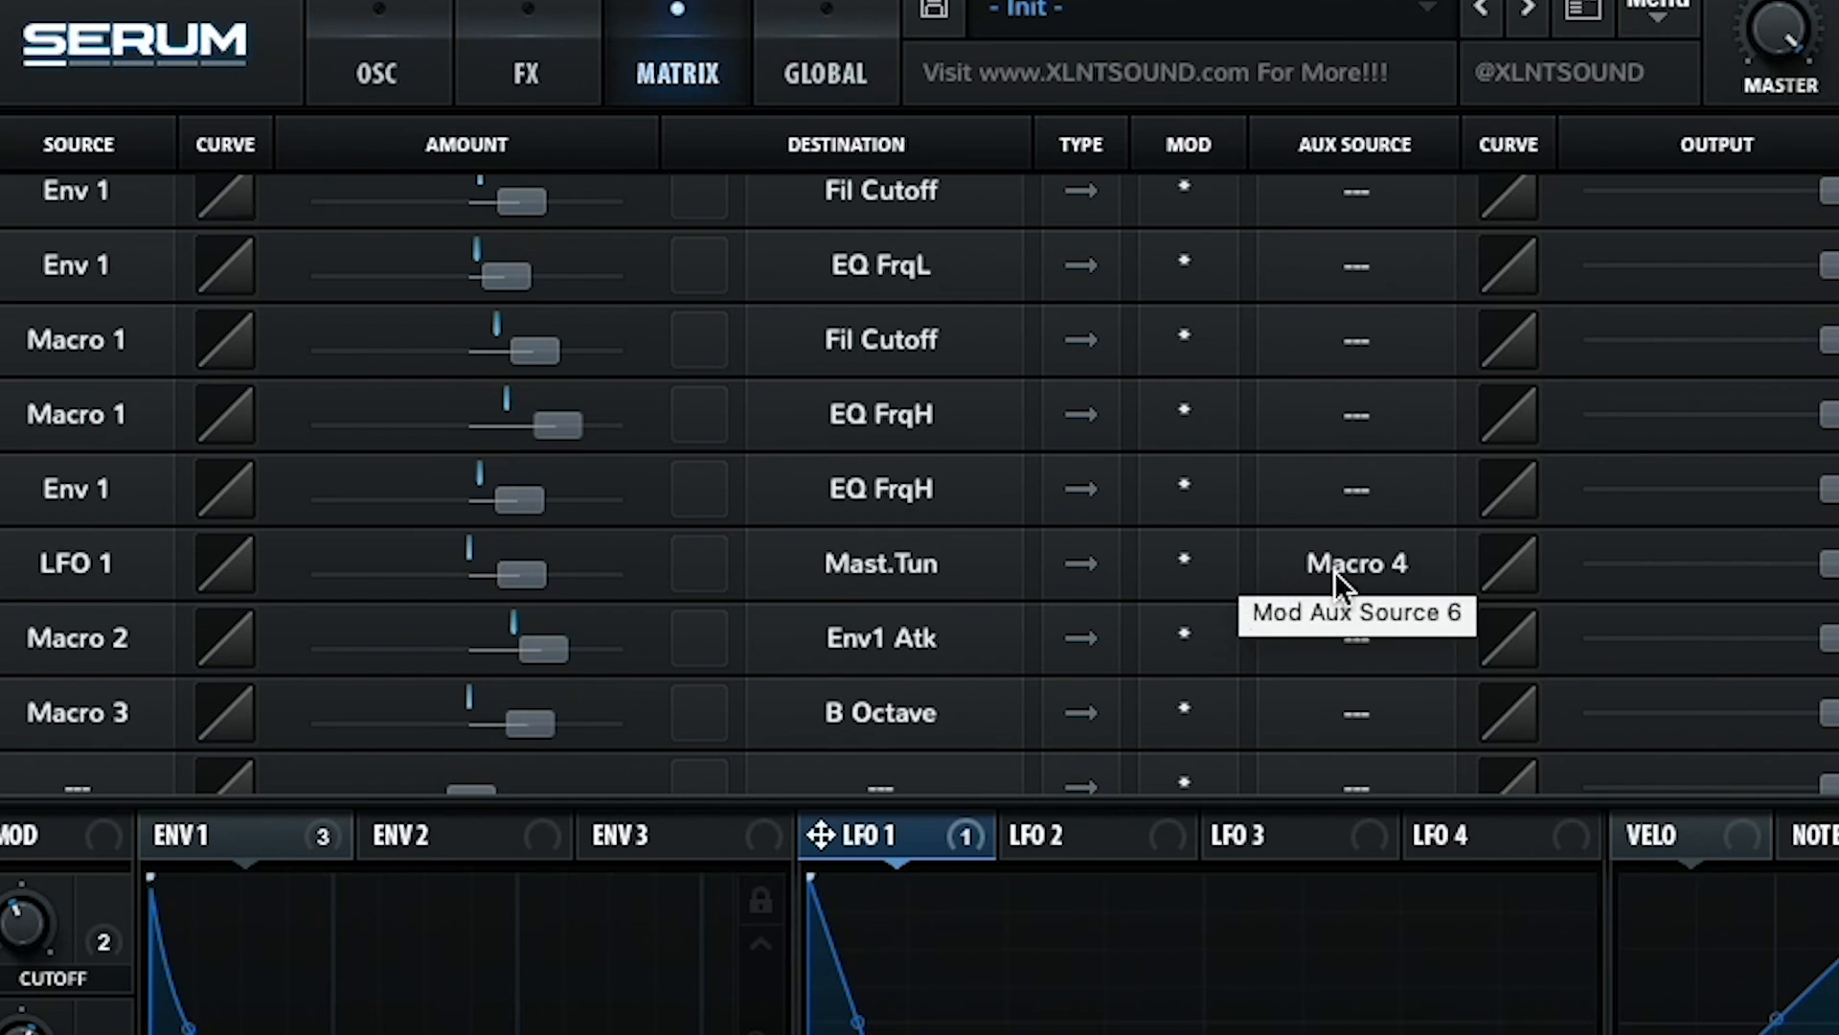
{"action": "left_click", "coordinate": [1360, 575]}
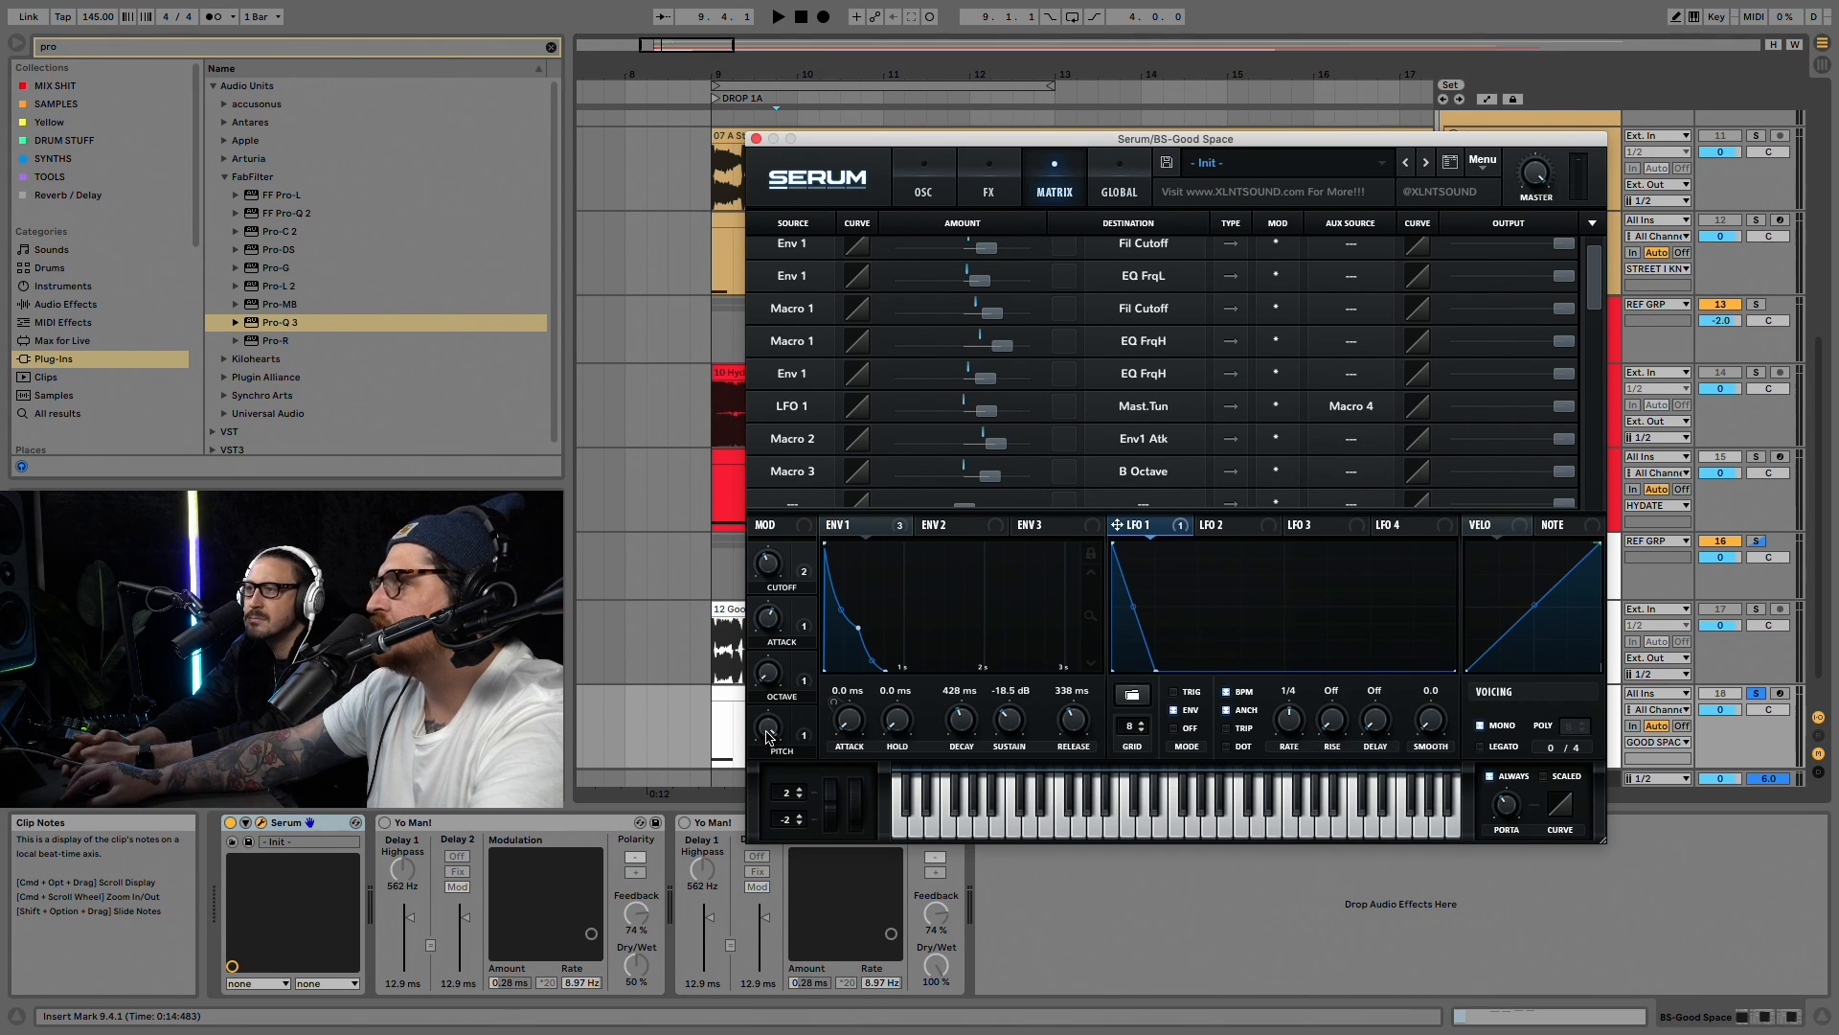
Step: Play the BS-Good Space notes from 9.4.1 repeatedly to audition the LFO 1 pitch modulation
{"action": "key", "text": "space"}
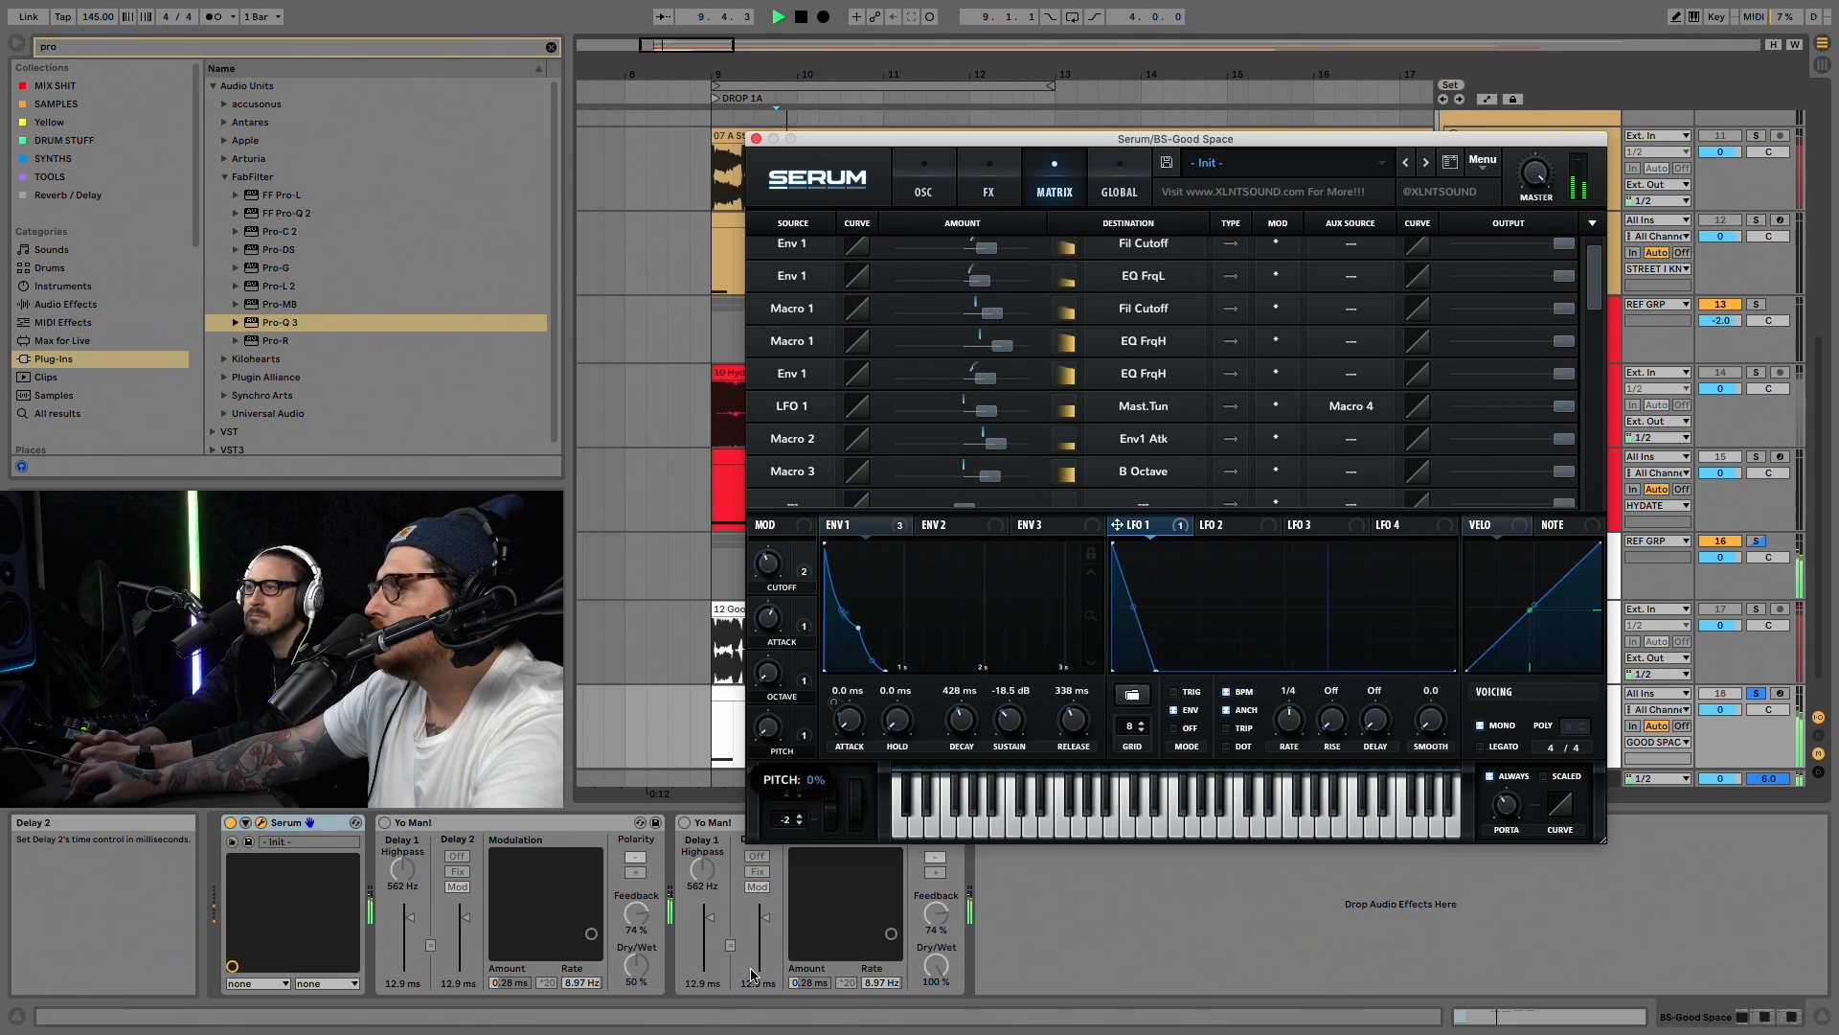
{"action": "key", "text": "space"}
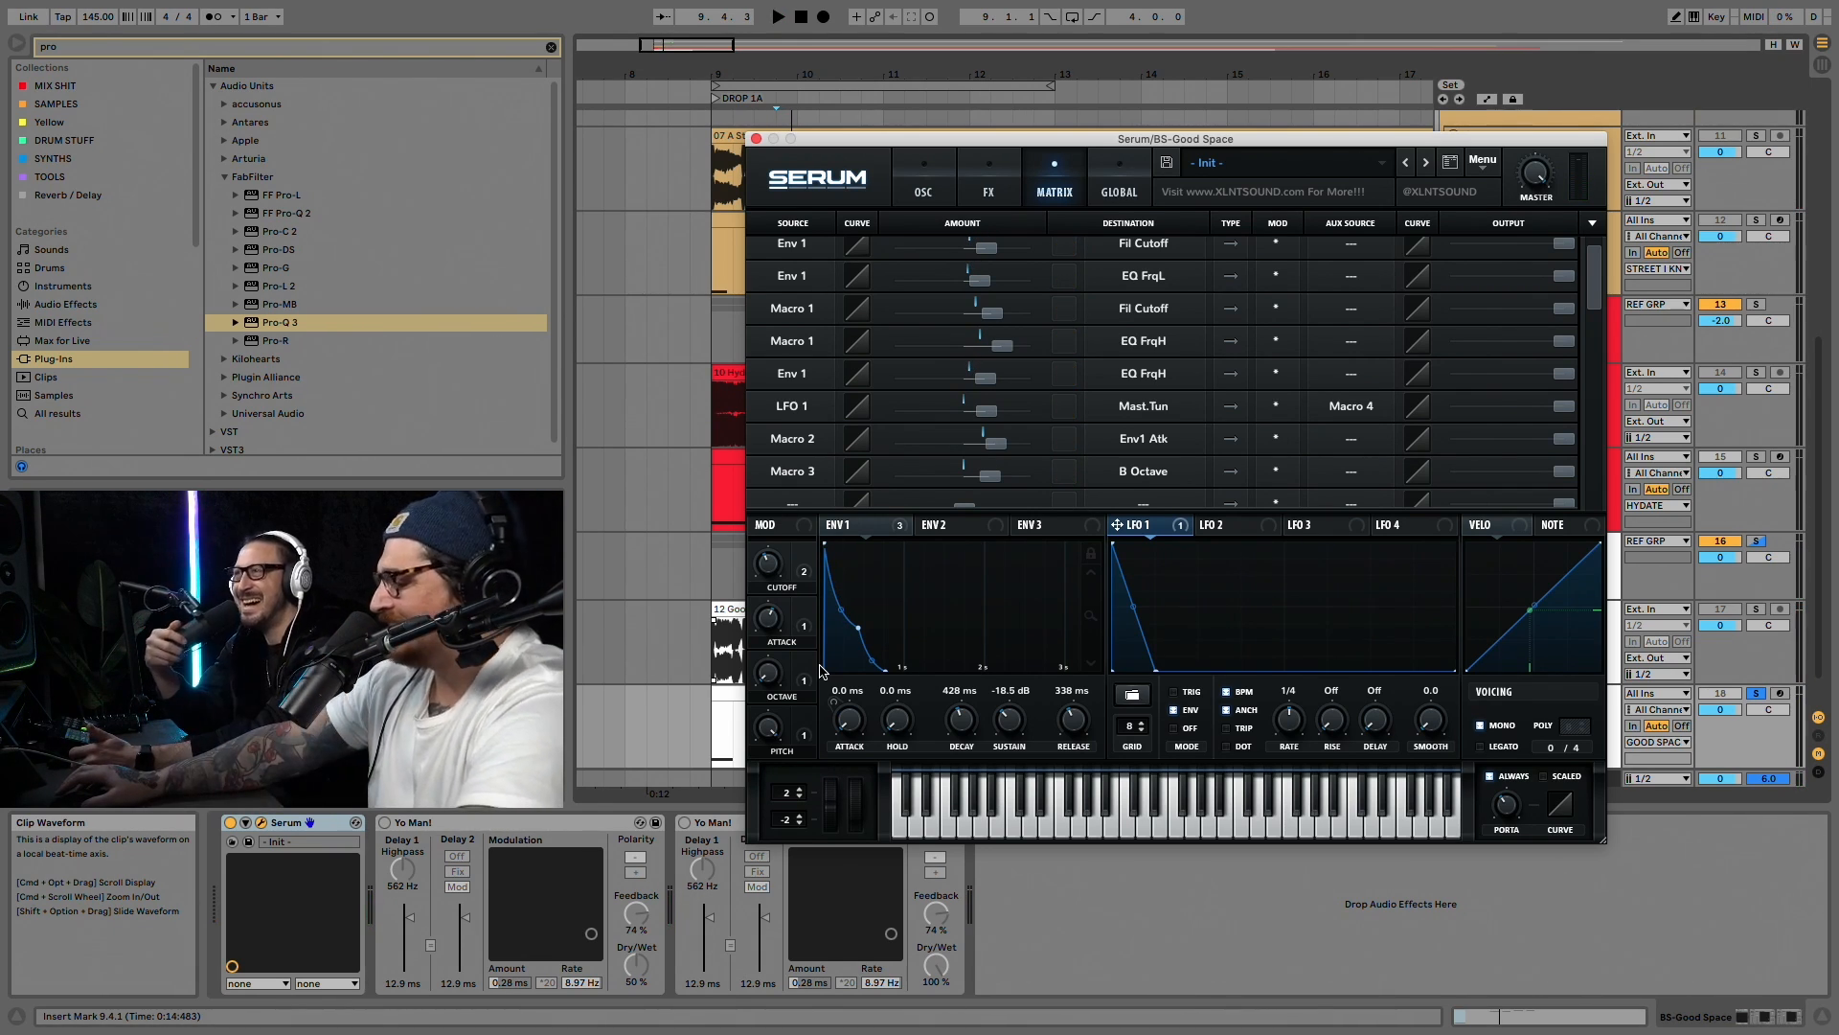
{"action": "key", "text": "space"}
{"action": "key", "text": "space"}
{"action": "key", "text": "space"}
{"action": "key", "text": "space"}
{"action": "key", "text": "space"}
{"action": "key", "text": "space"}
{"action": "key", "text": "space"}
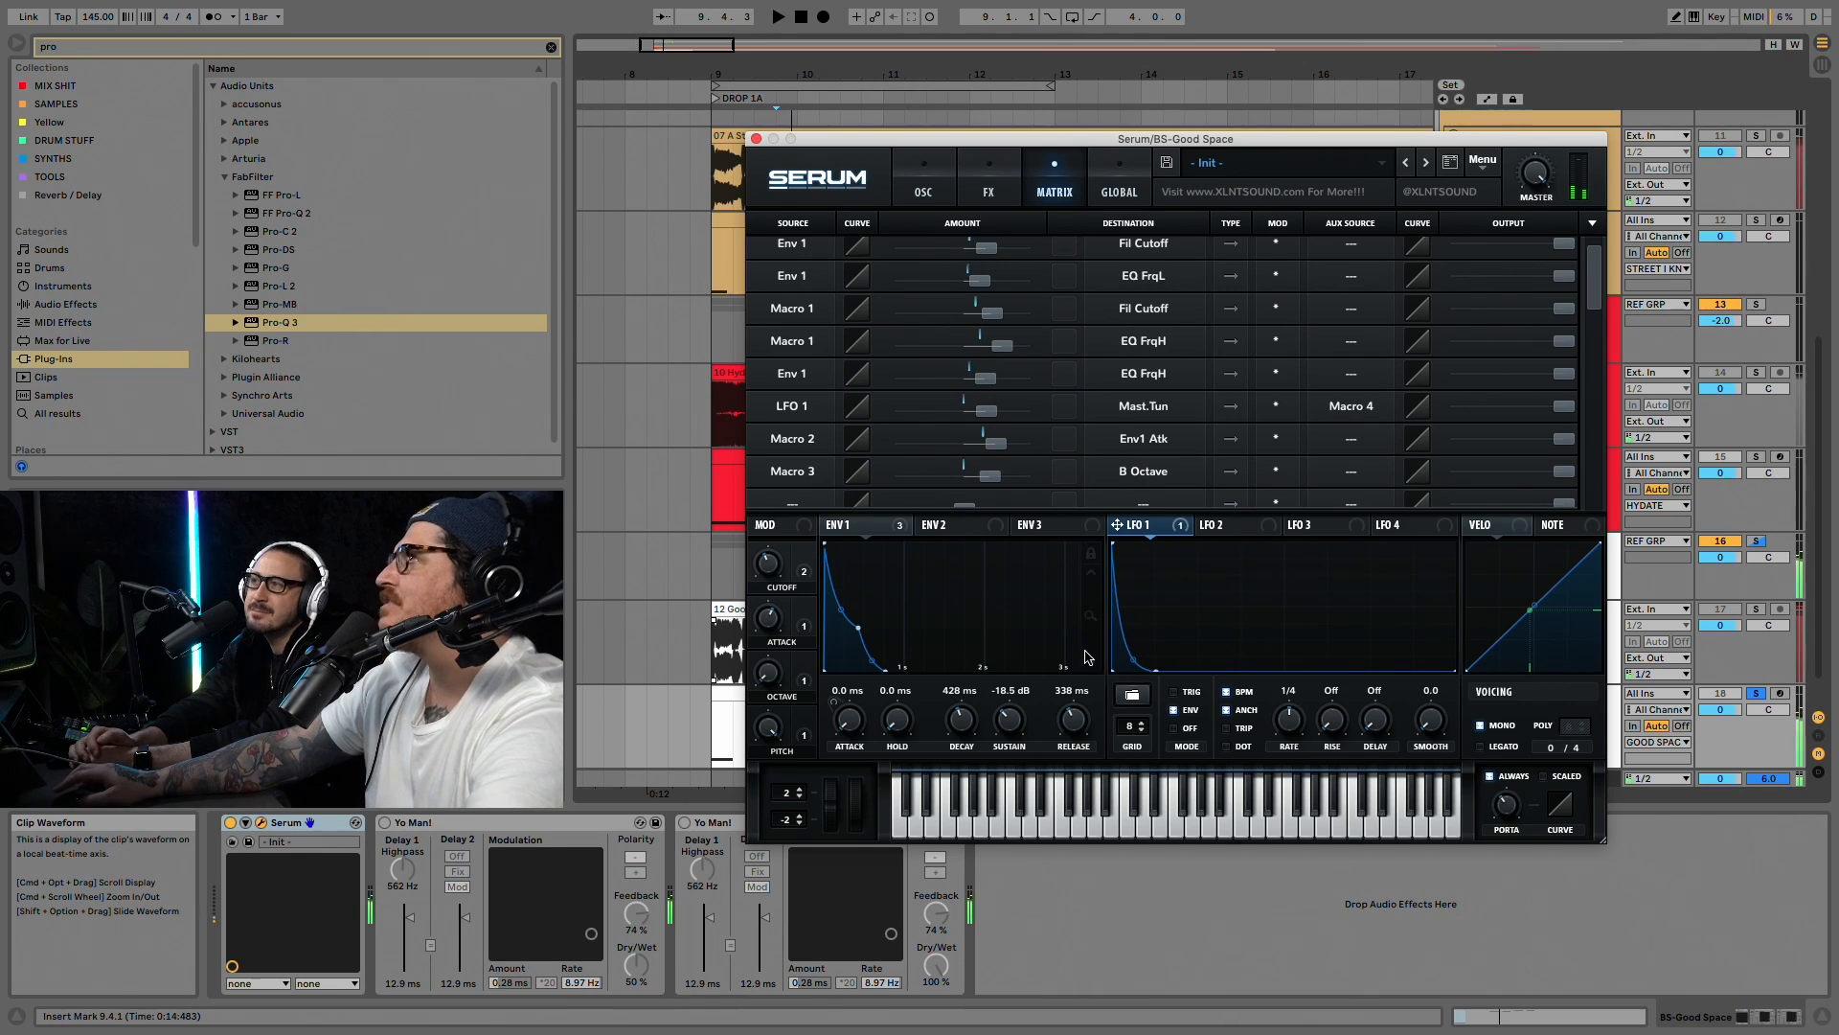
Step: Replay the notes from 9.4.1 and reshape the falling curve of LFO 1
{"action": "key", "text": "space"}
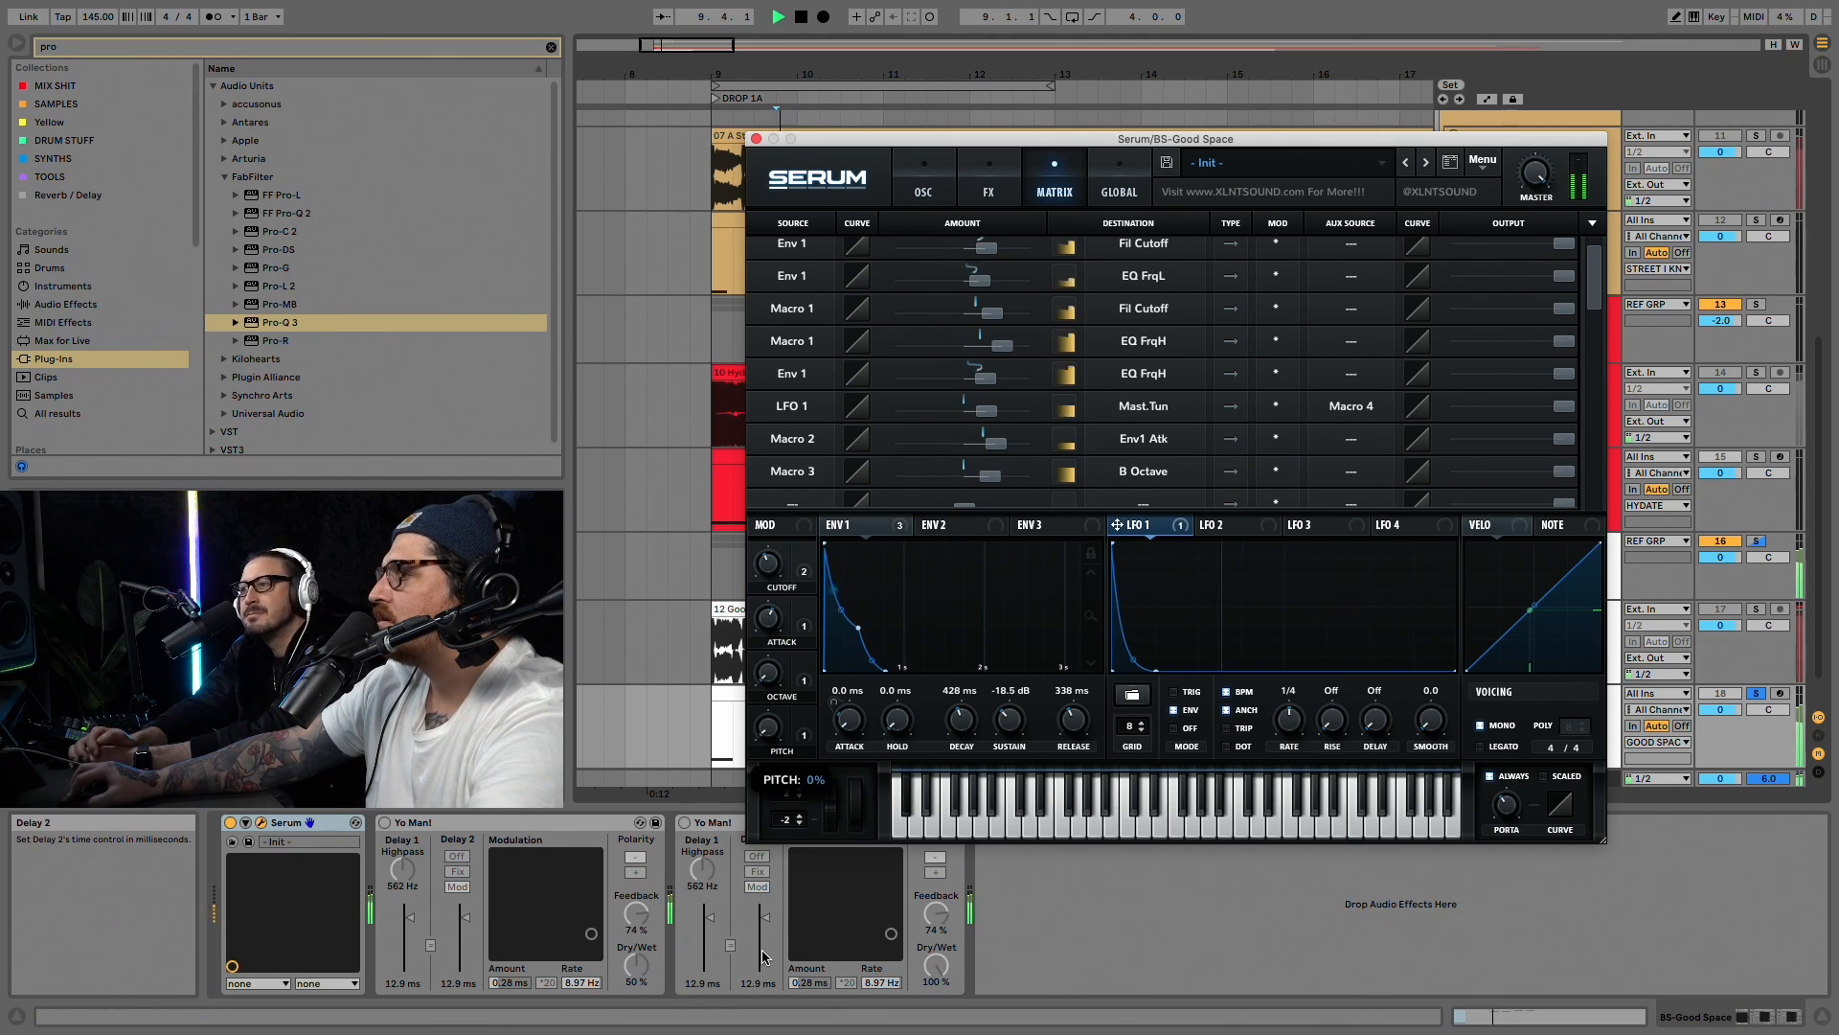
{"action": "key", "text": "space"}
{"action": "key", "text": "space"}
{"action": "left_click_drag", "start_coordinate": [1153, 668], "coordinate": [1142, 633]}
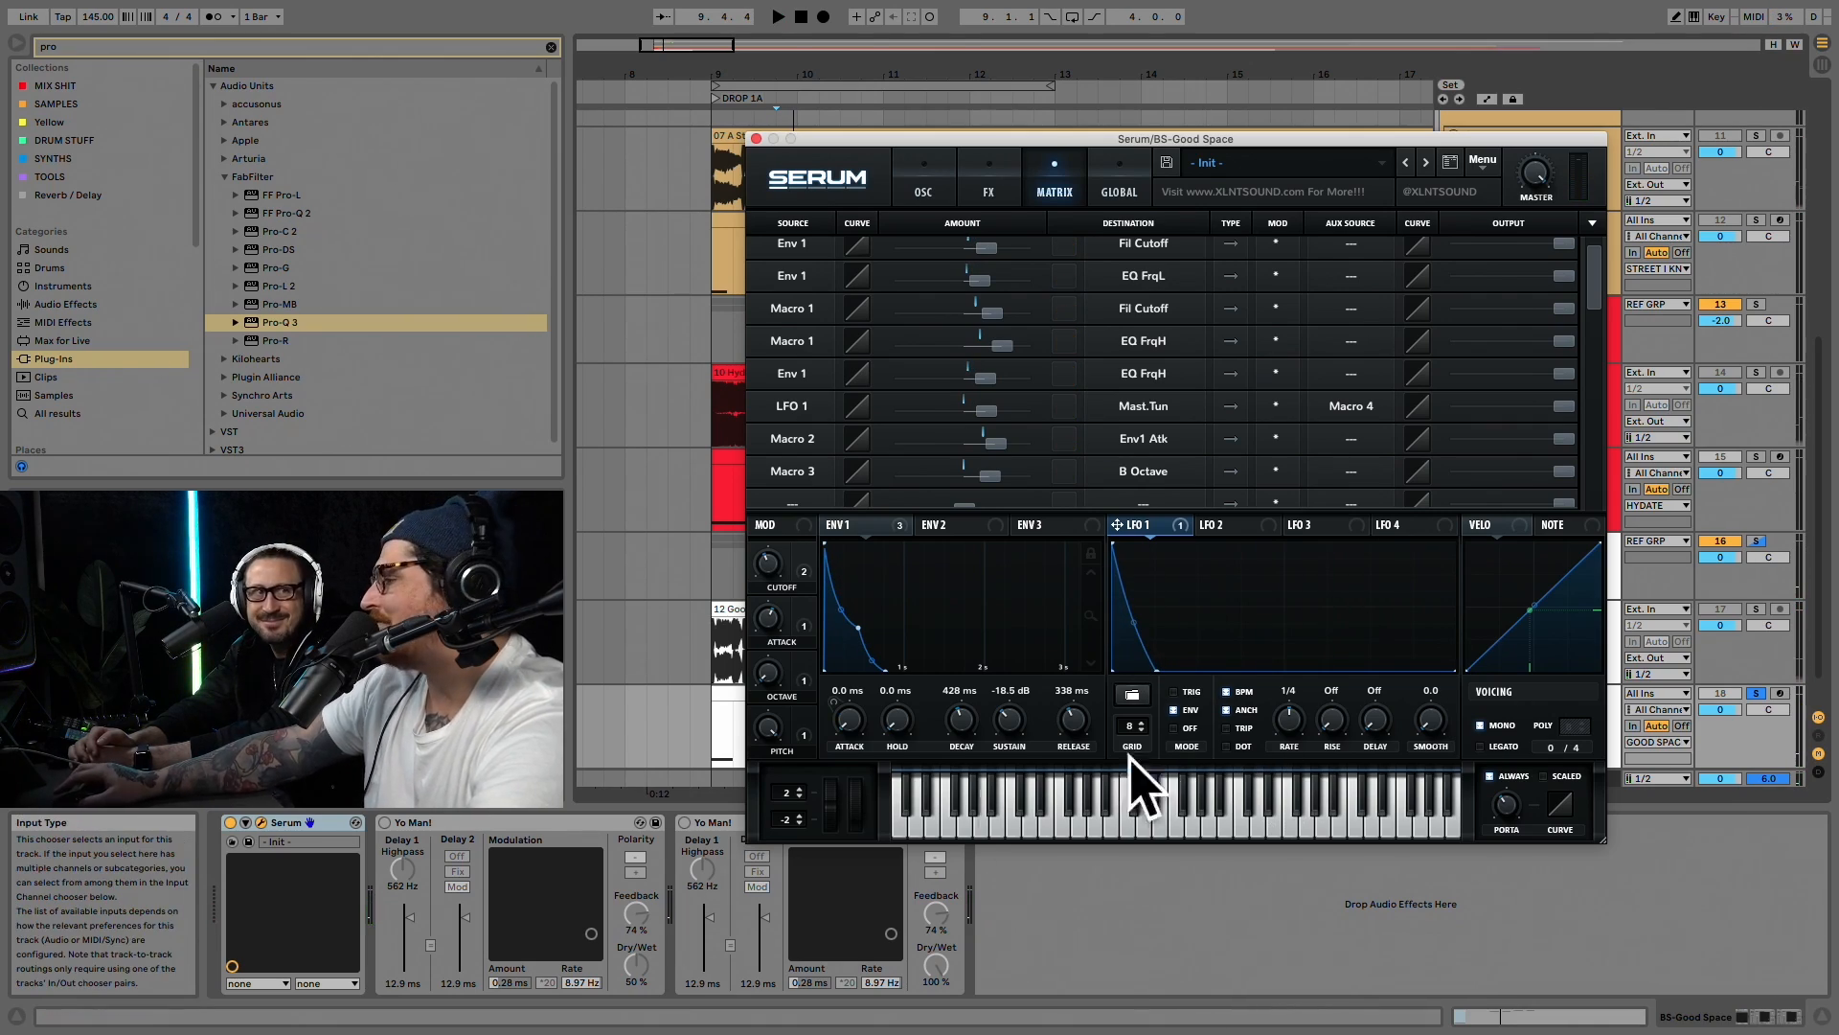